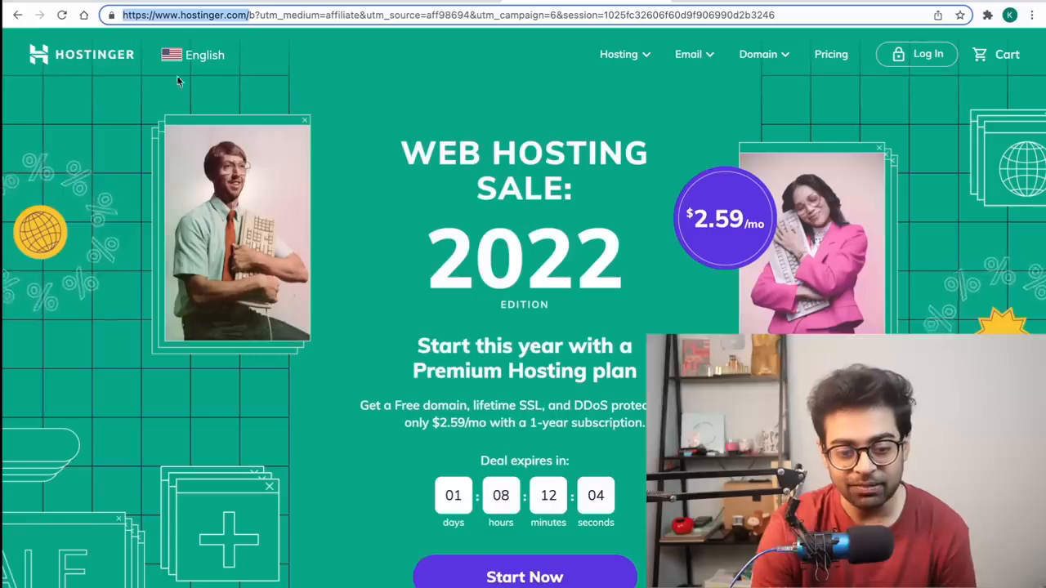
# Step: Highlight the sale headline on Hostinger's promotion page
pyautogui.moveTo(399, 147); pyautogui.dragTo(585, 189)
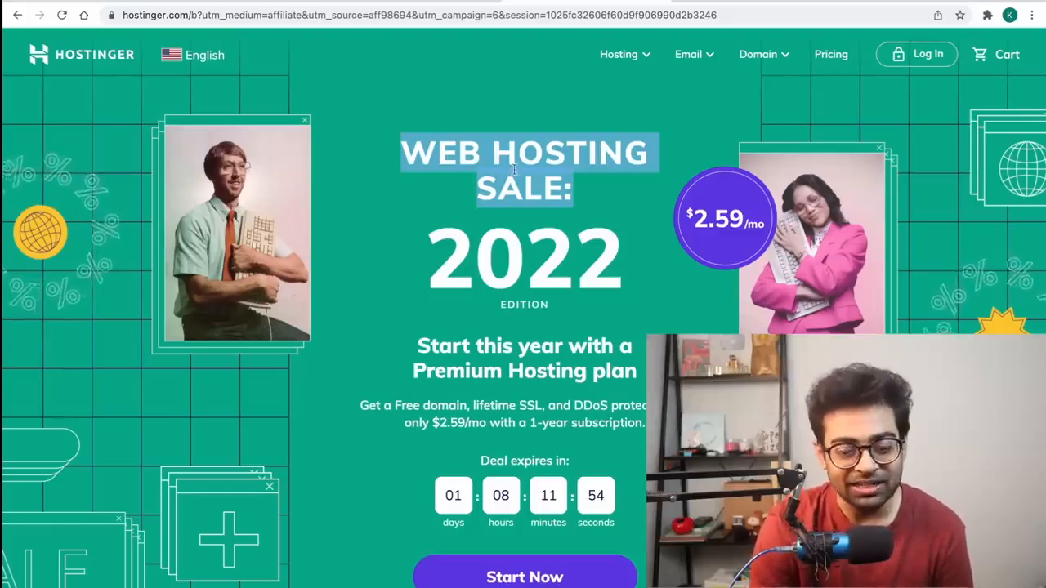
pyautogui.scroll(-2, 515, 245)
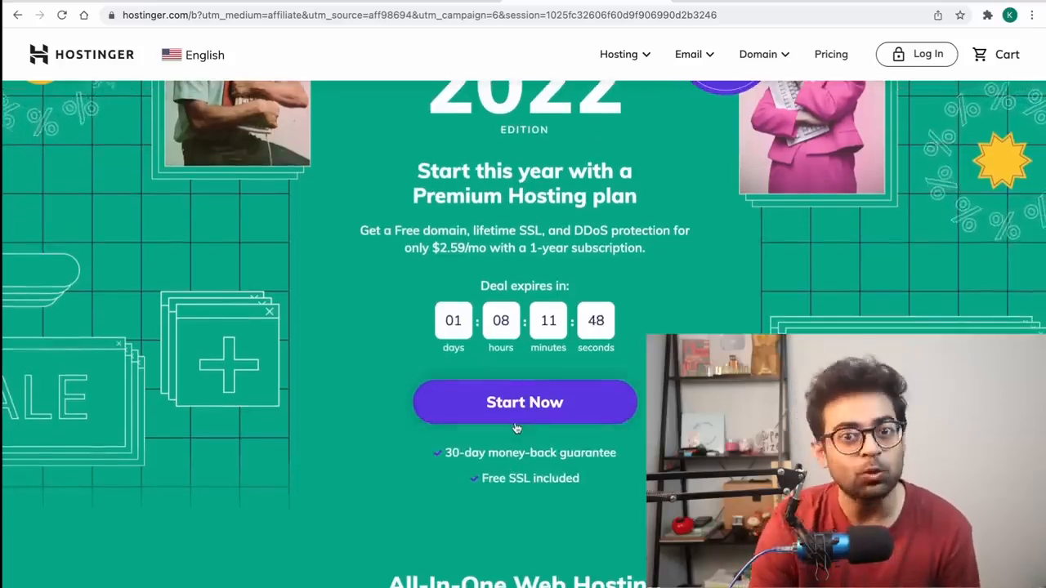
pyautogui.scroll(2, 523, 392)
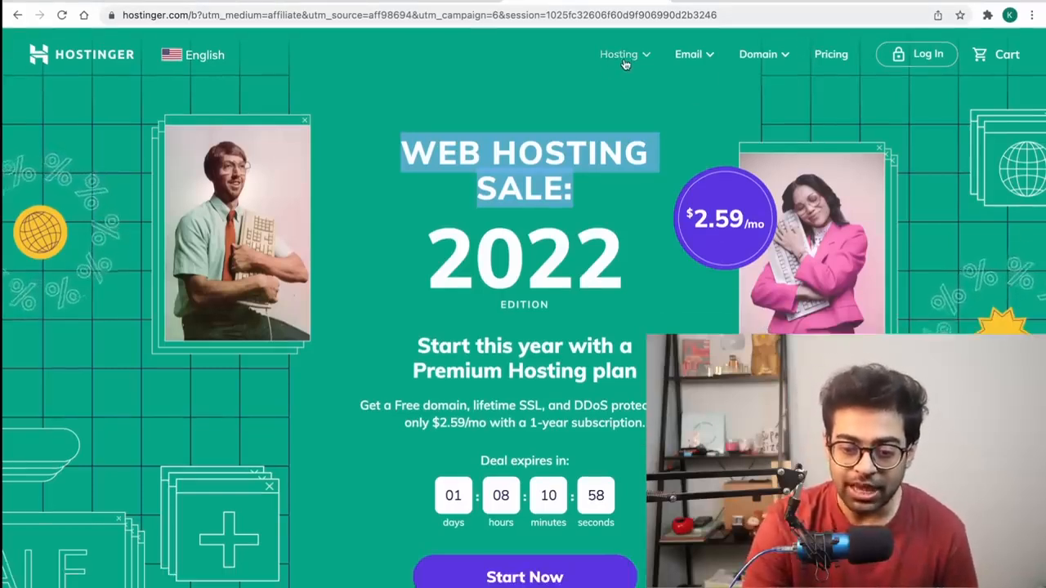
# Step: Go to Hosting > Web Hosting and scroll to the Single, Premium and Business plans
pyautogui.click(621, 57)
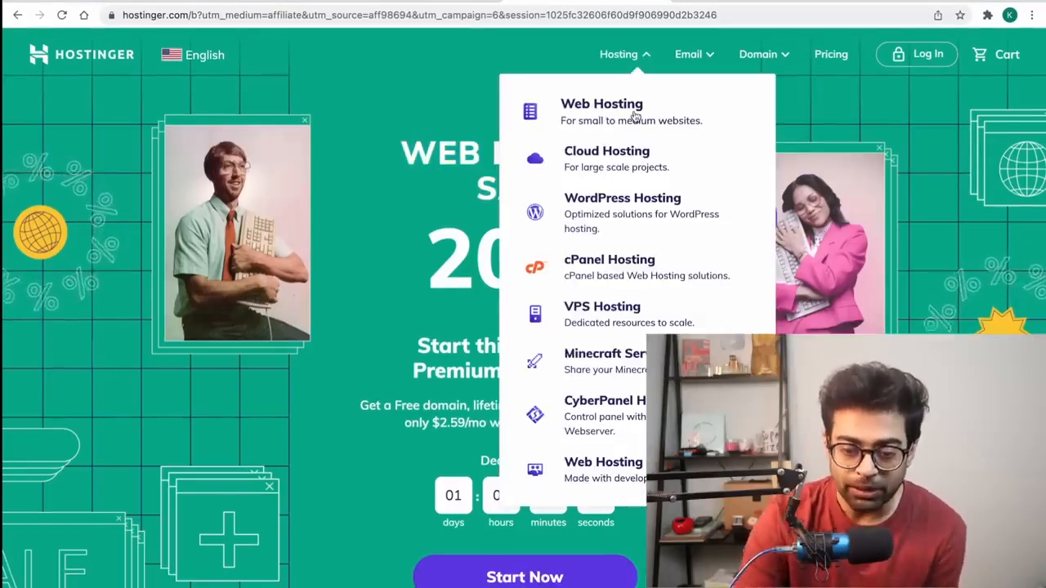
pyautogui.click(635, 116)
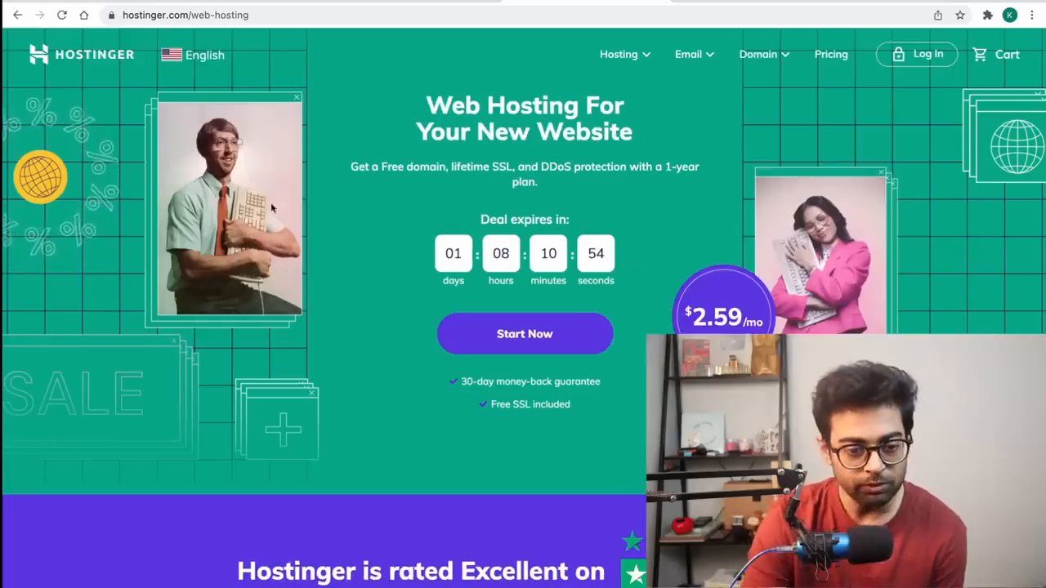
pyautogui.click(19, 15)
pyautogui.scroll(-9, 245, 282)
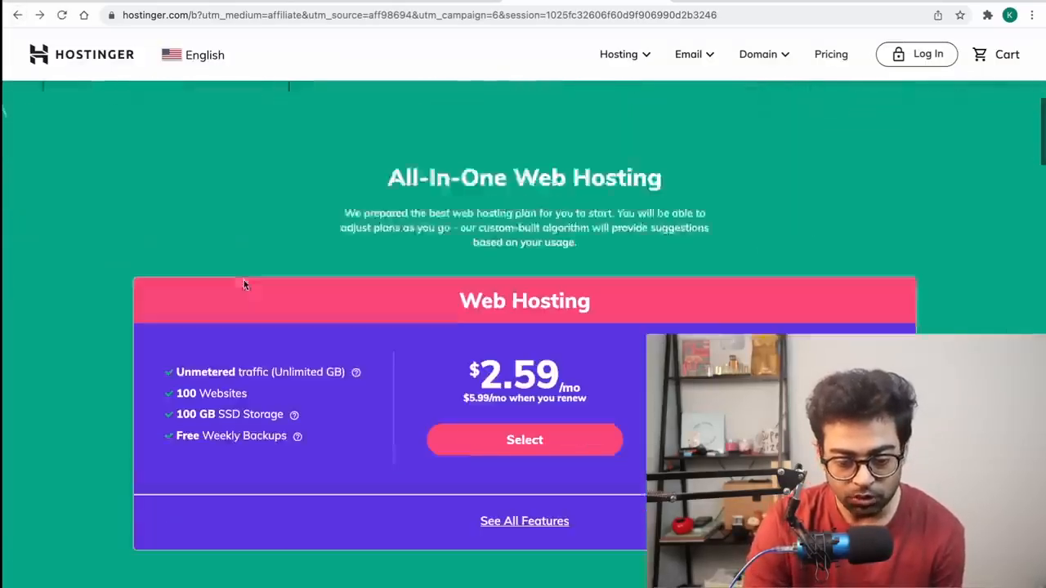
pyautogui.scroll(-2, 246, 285)
pyautogui.scroll(-1, 588, 345)
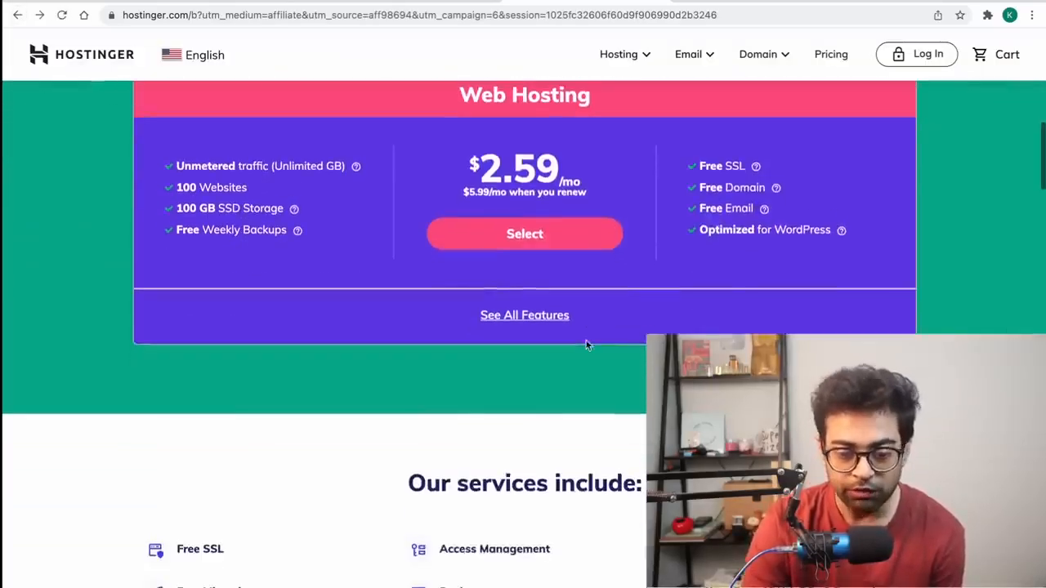
pyautogui.scroll(-2, 570, 250)
pyautogui.scroll(3, 569, 250)
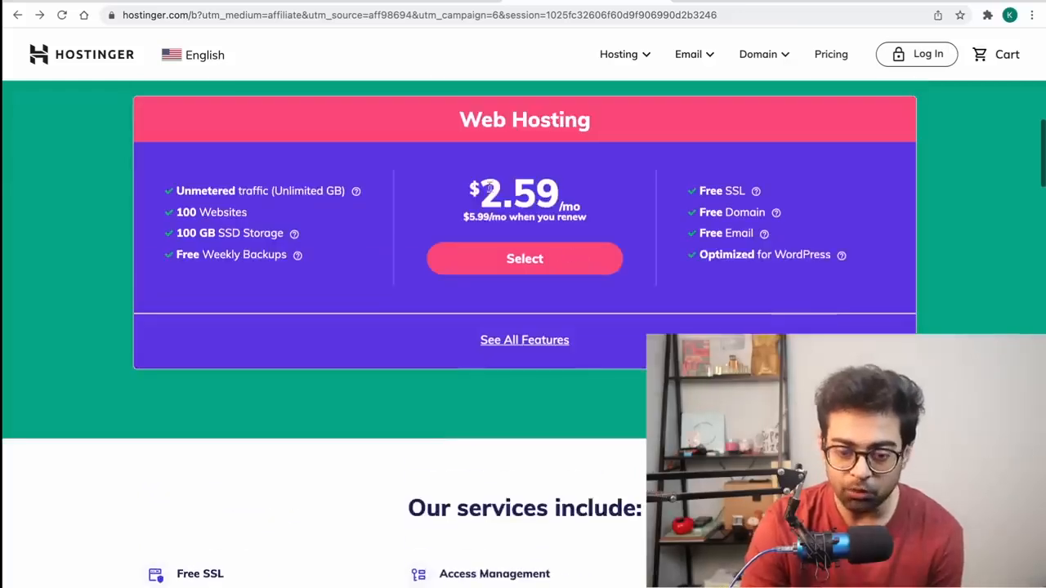
pyautogui.click(638, 56)
pyautogui.click(628, 129)
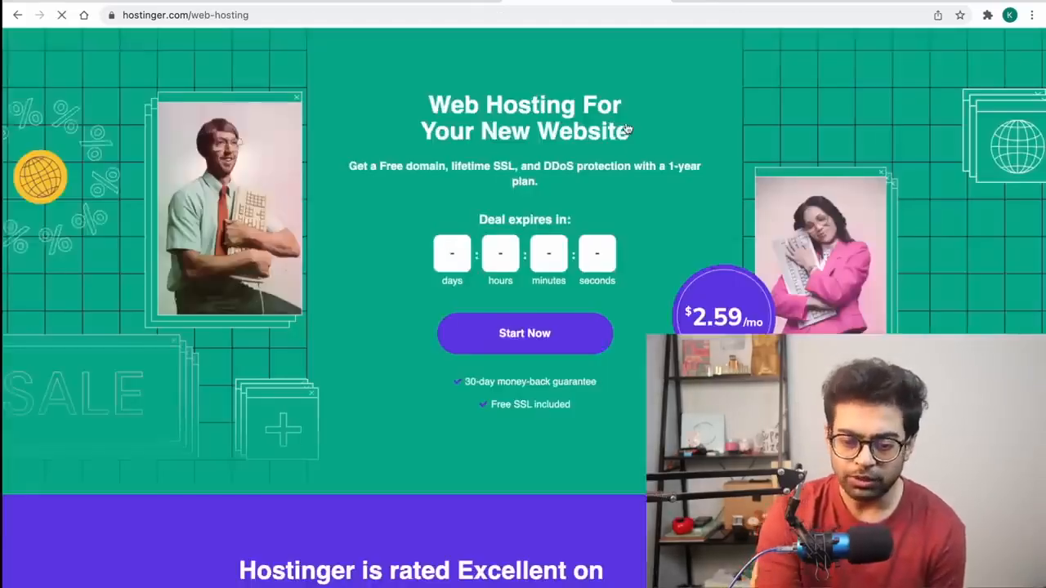
pyautogui.scroll(-7, 628, 129)
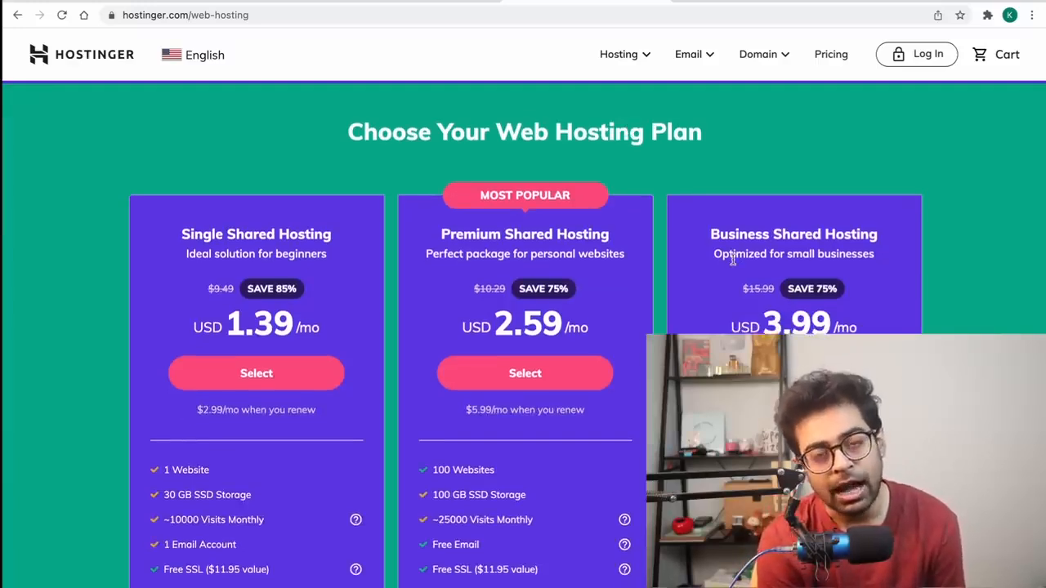
pyautogui.scroll(-2, 733, 258)
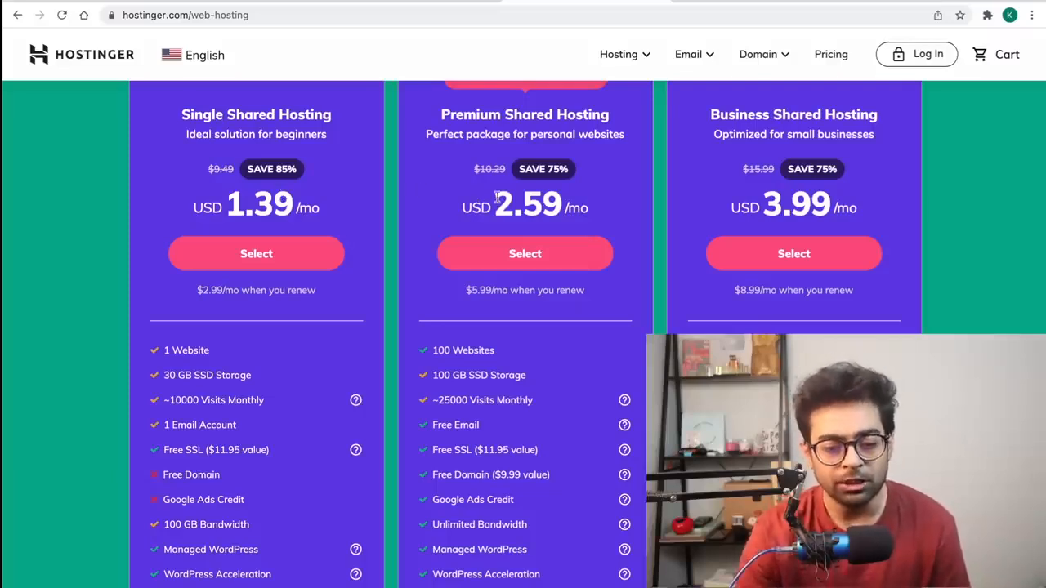
pyautogui.scroll(1, 496, 197)
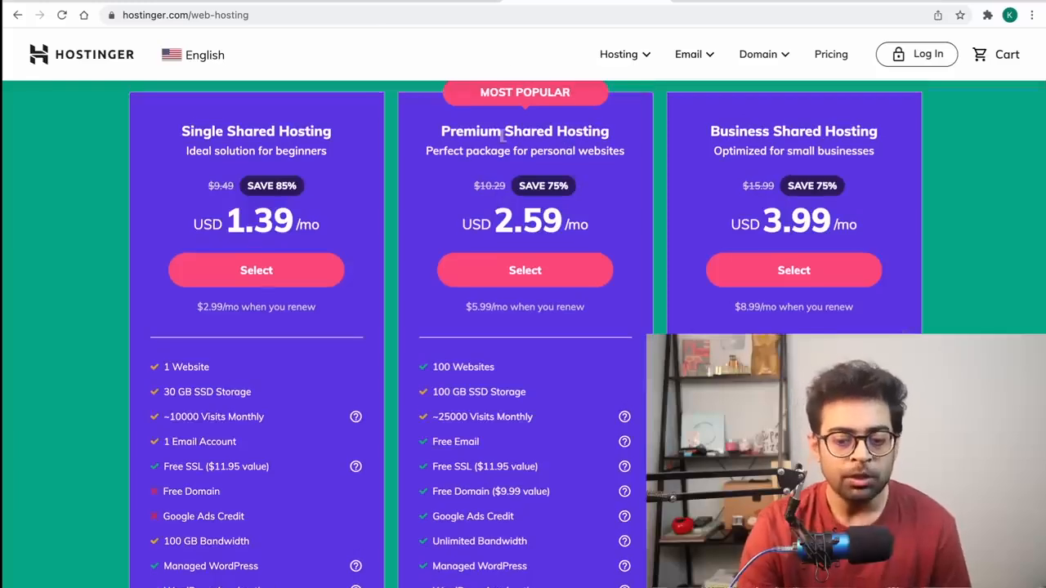
pyautogui.scroll(-2, 548, 152)
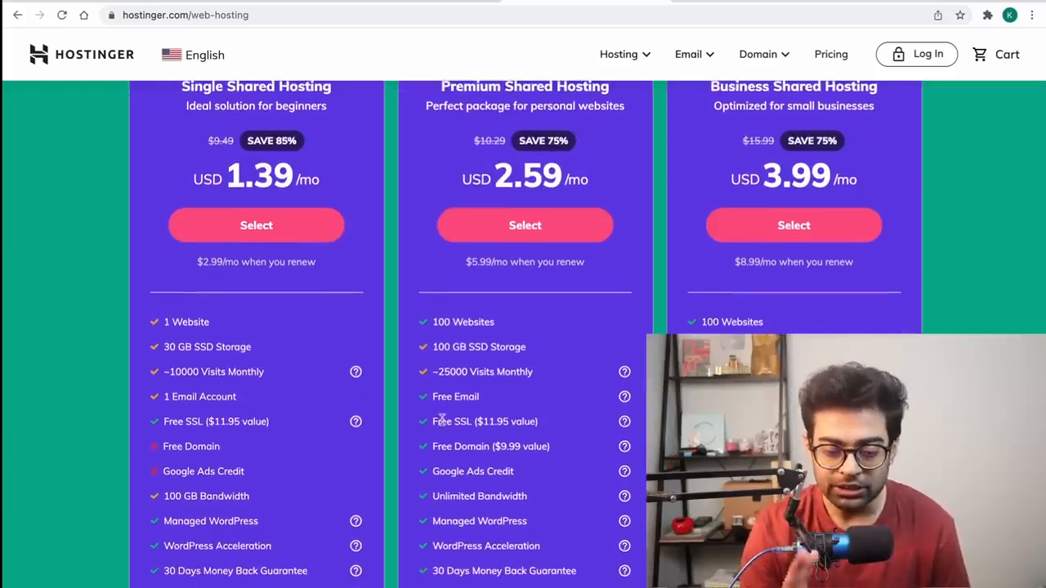
pyautogui.scroll(-2, 441, 419)
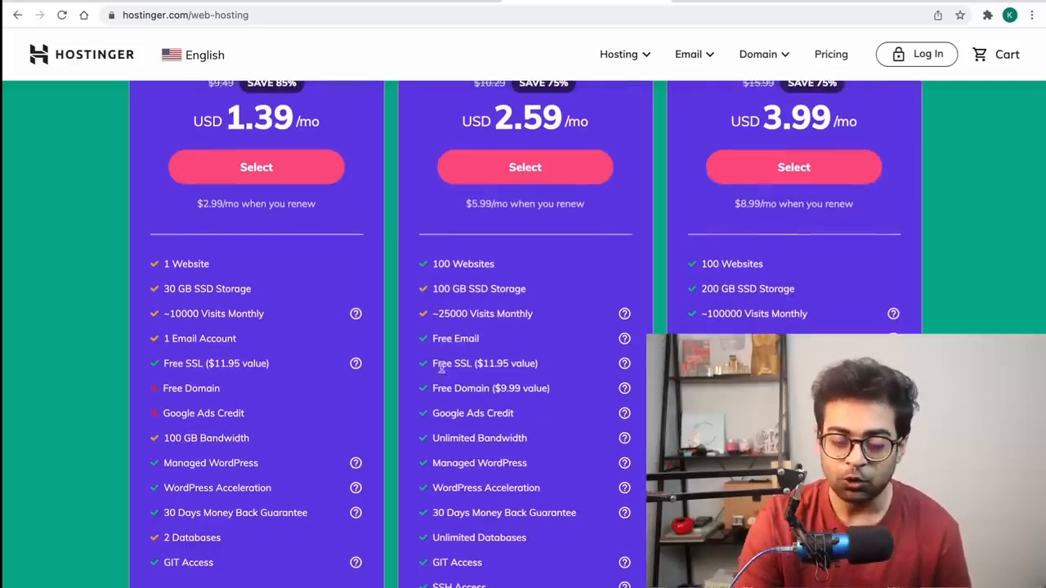
pyautogui.moveTo(431, 389); pyautogui.dragTo(489, 390)
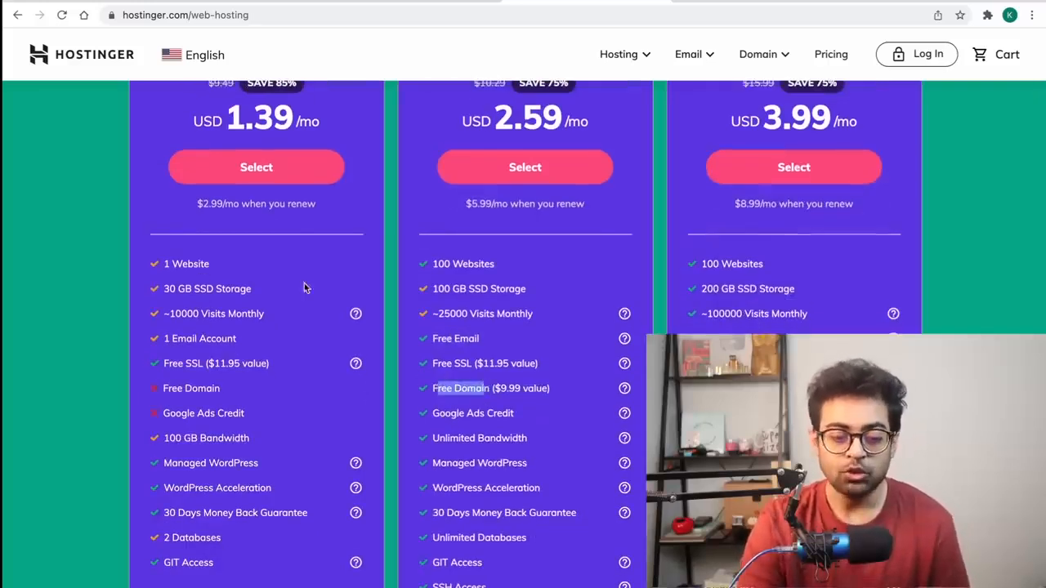
pyautogui.scroll(4, 304, 283)
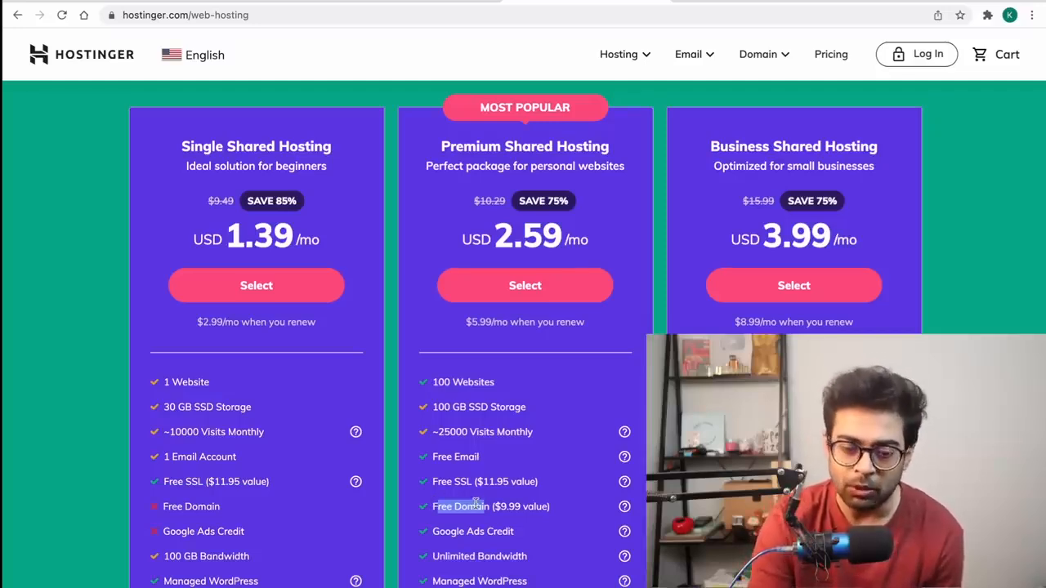
# Step: Select the Premium Shared Hosting plan and close the Honey coupons popup
pyautogui.click(497, 285)
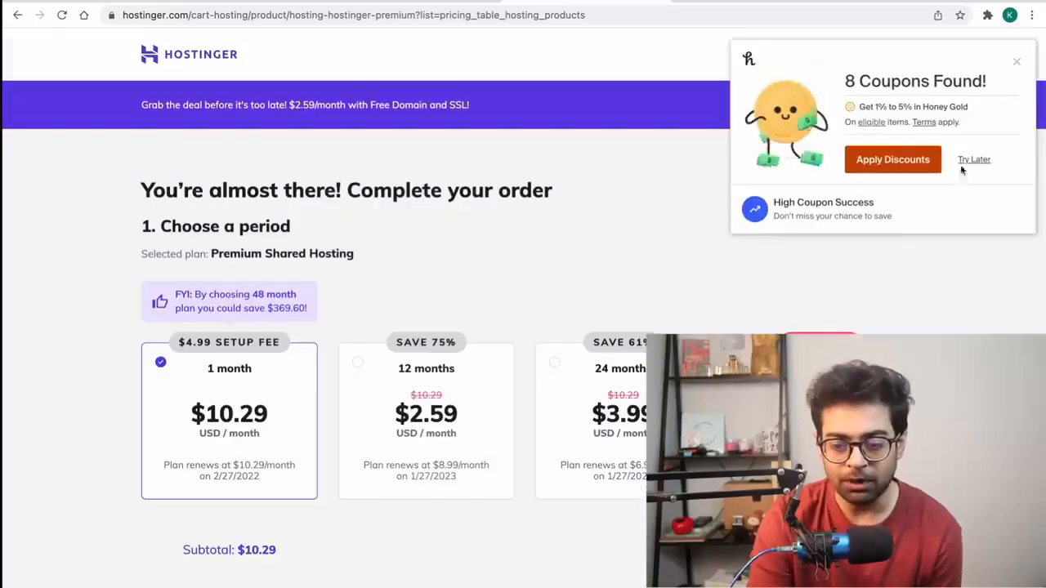
pyautogui.click(1017, 62)
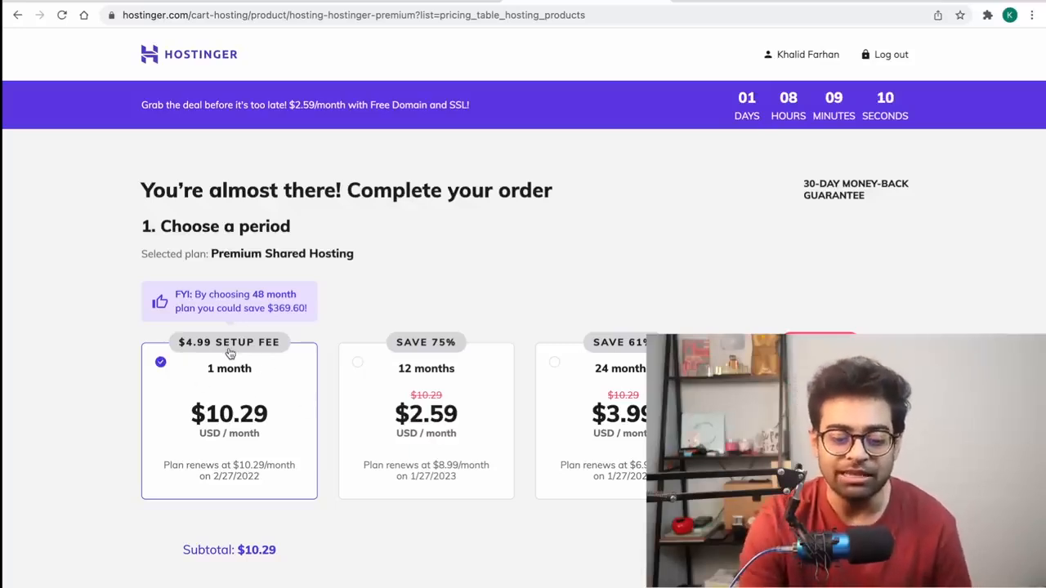
pyautogui.scroll(-5, 286, 351)
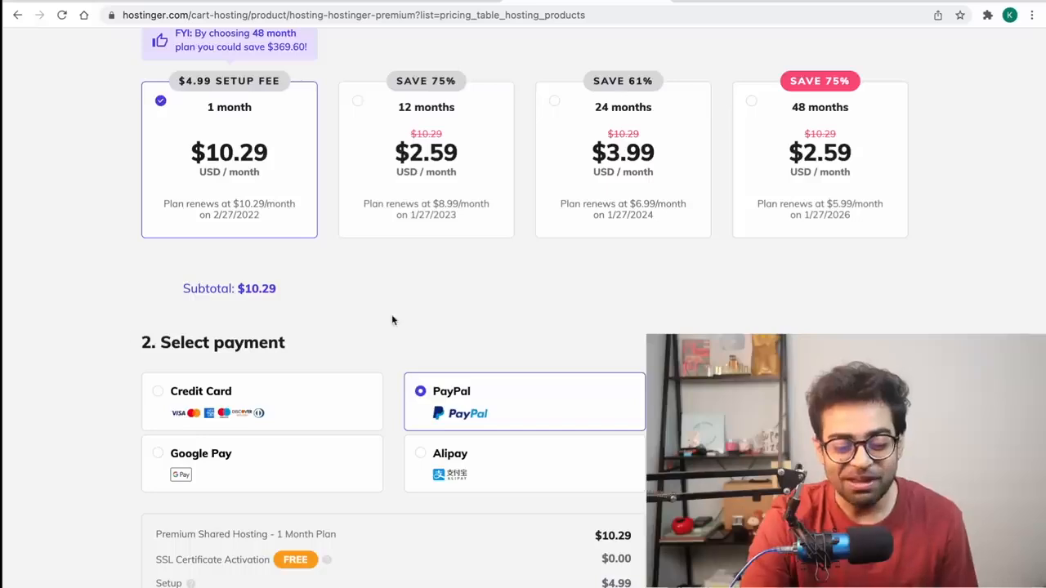
# Step: Scroll the checkout down to the payment selection section
pyautogui.scroll(-1, 393, 320)
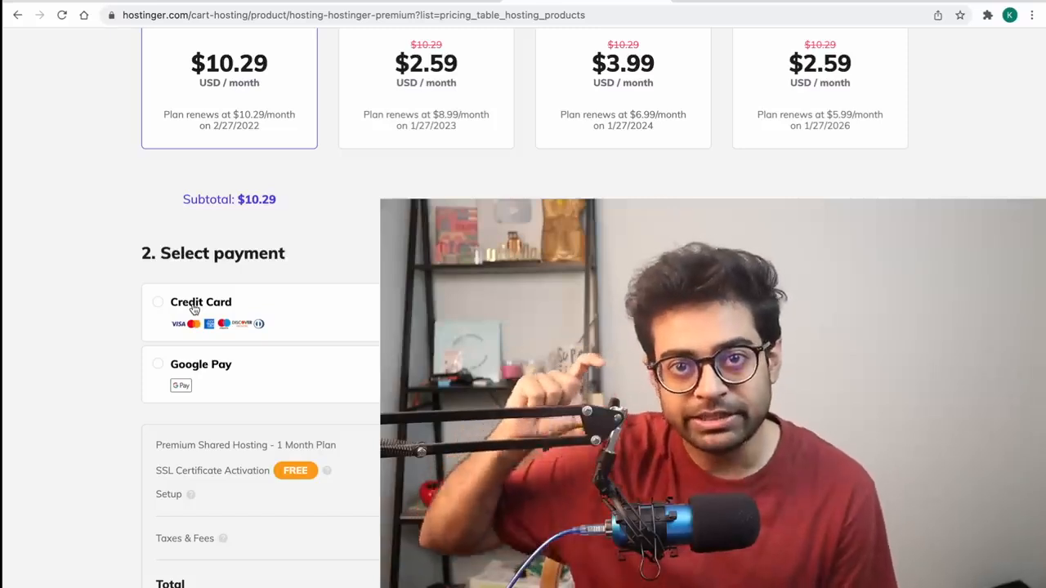
pyautogui.click(193, 308)
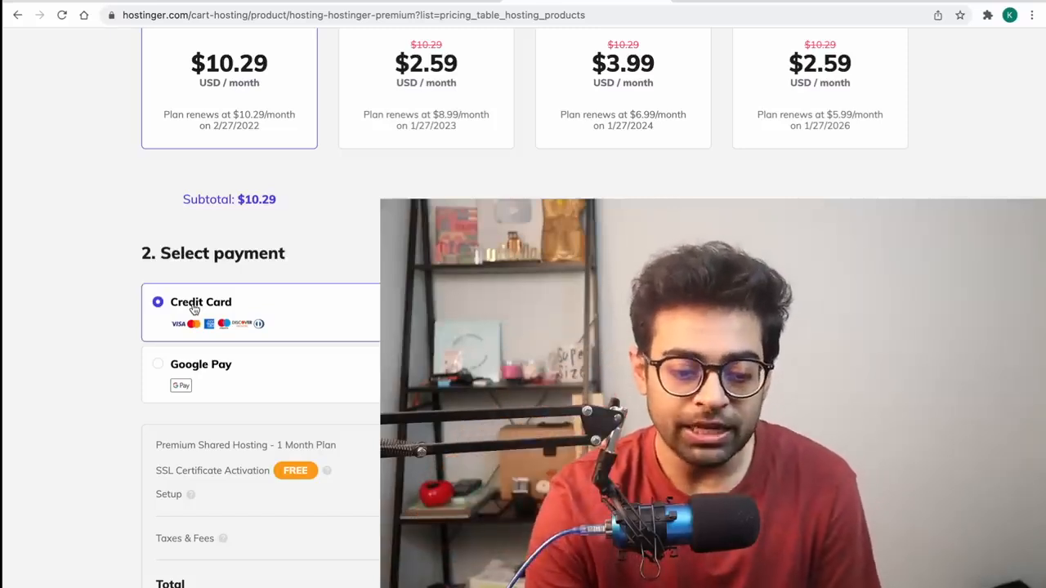
pyautogui.scroll(-1, 190, 495)
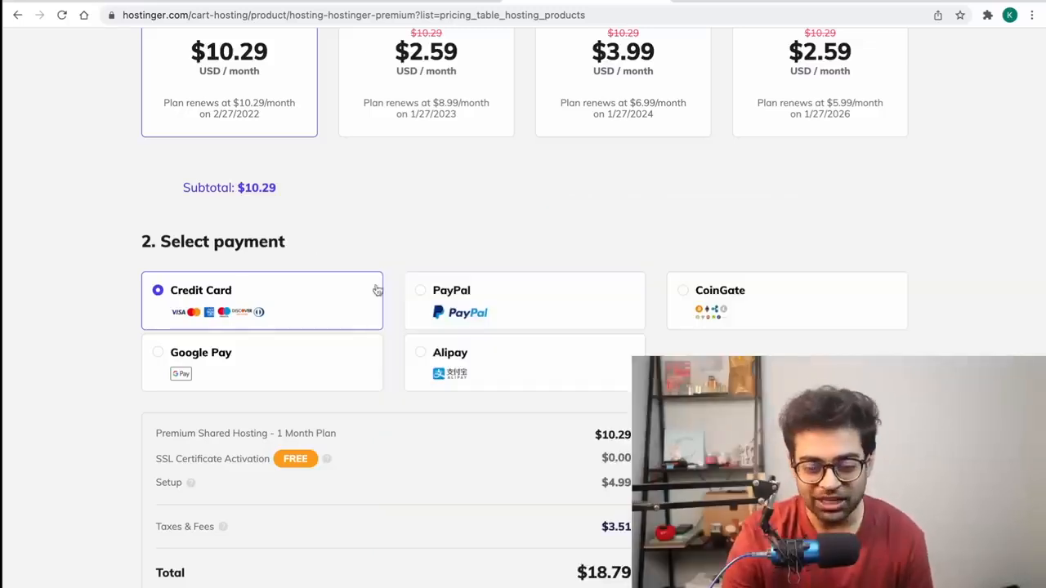
# Step: Pay for the Premium hosting order with PayPal through Submit Secure Payment
pyautogui.click(459, 288)
pyautogui.scroll(-3, 459, 287)
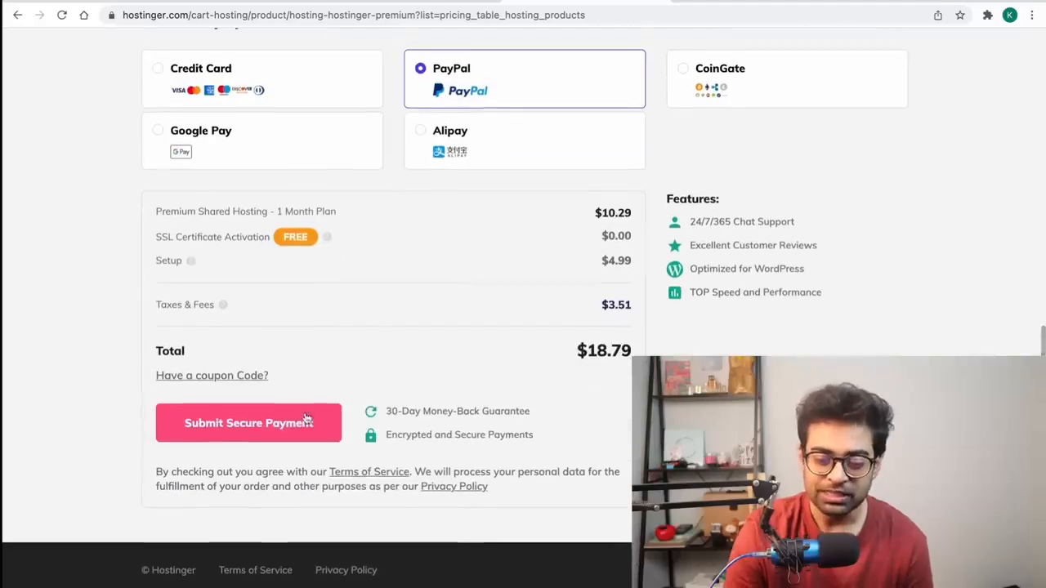
pyautogui.click(263, 425)
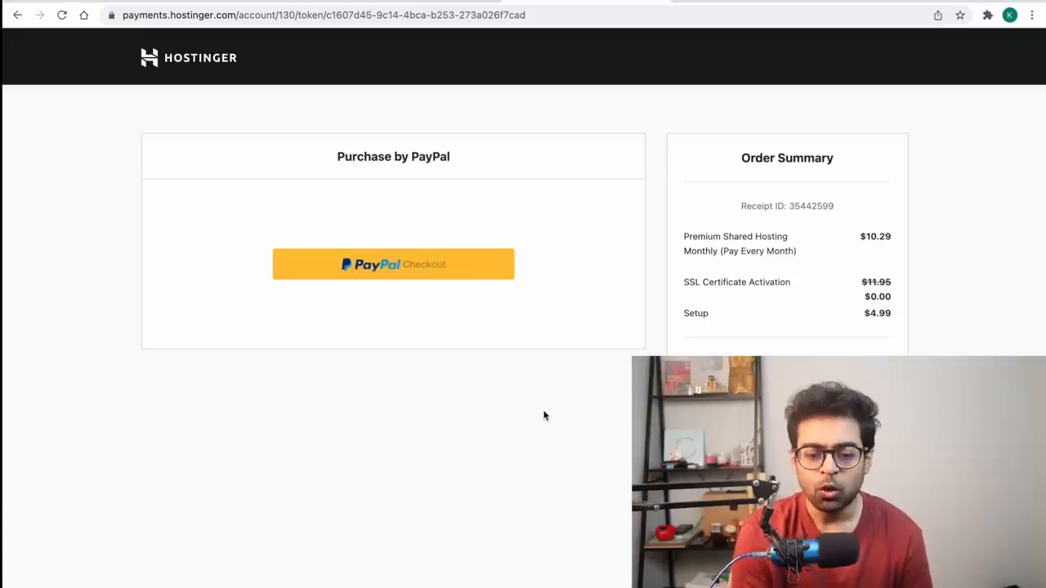
pyautogui.click(422, 269)
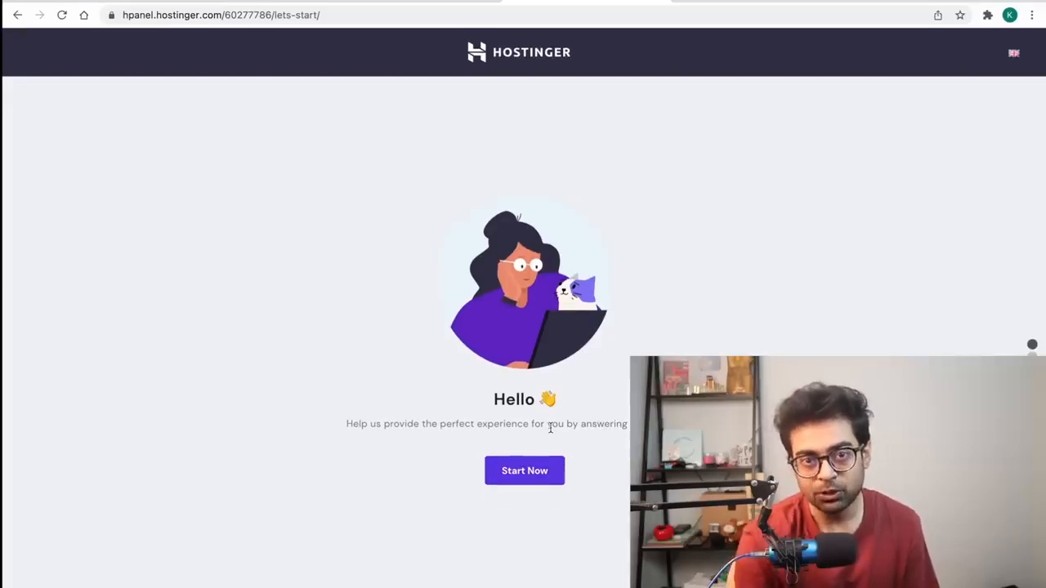
# Step: Answer Myself, A blog and Creating my first website, then choose WordPress
pyautogui.click(521, 472)
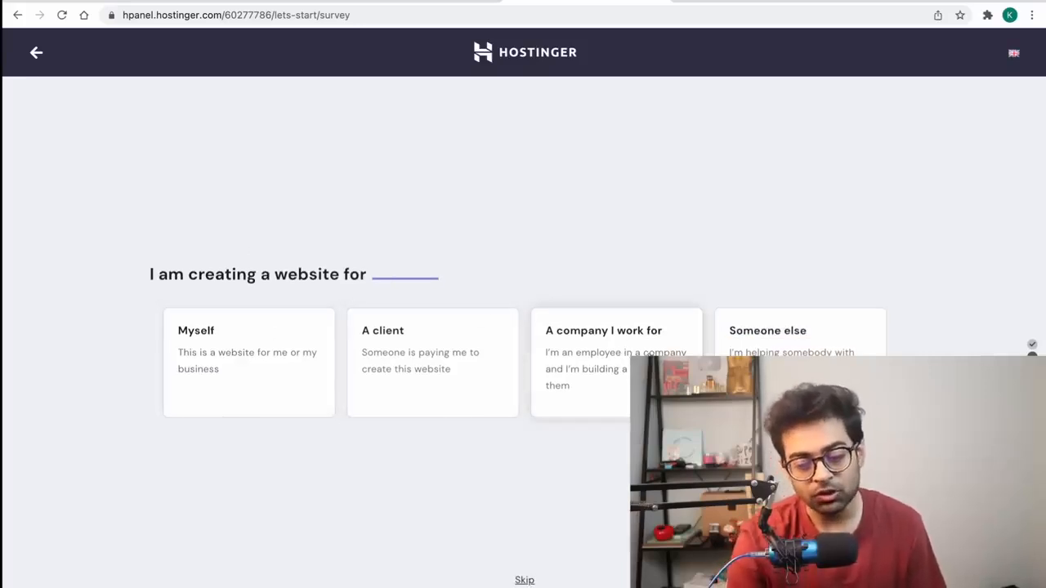
pyautogui.click(238, 376)
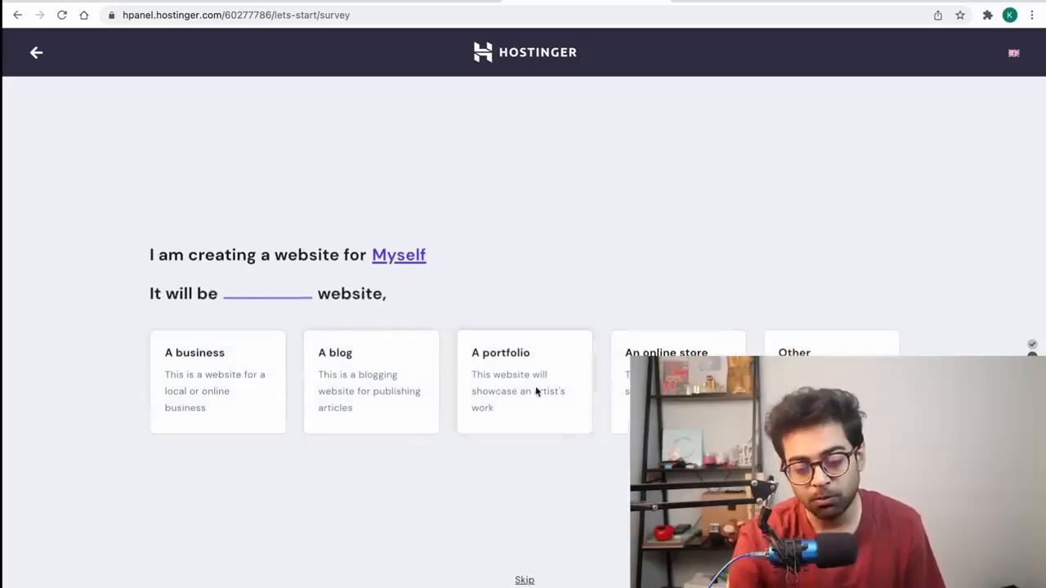
pyautogui.click(349, 378)
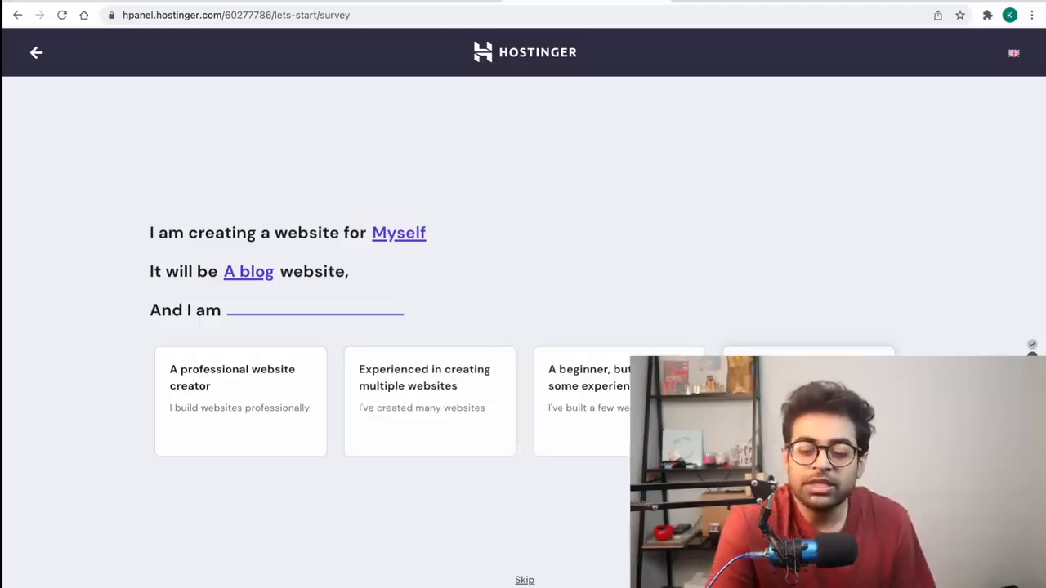
pyautogui.click(808, 402)
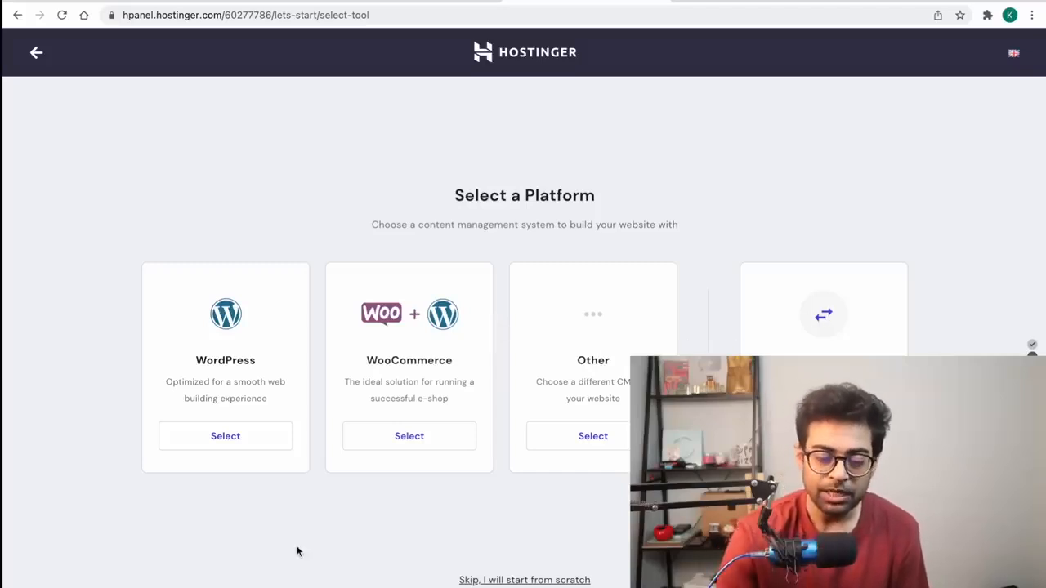
pyautogui.click(210, 441)
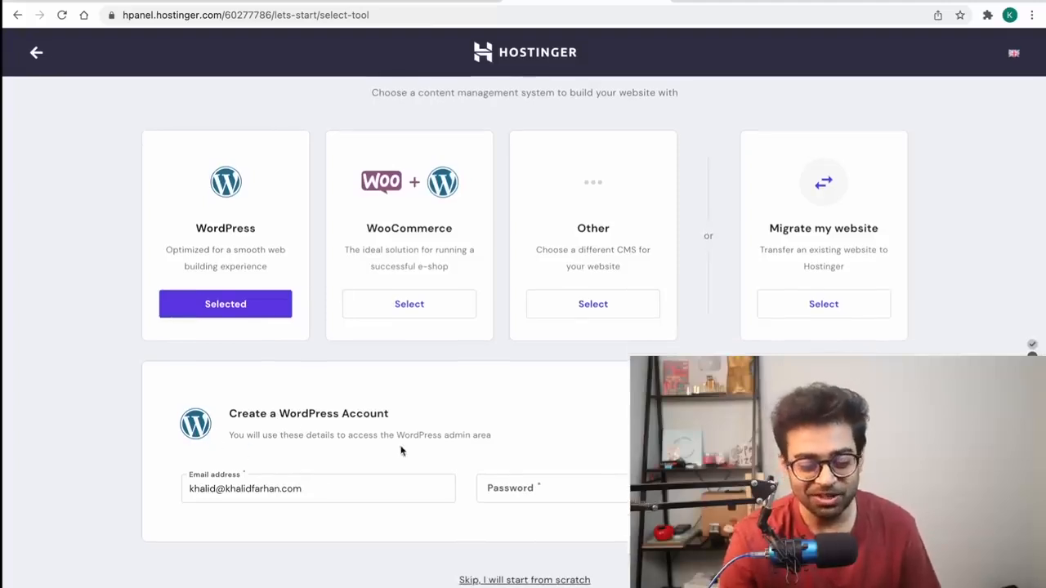
# Step: Replace the rejected WordPress account password with a stronger one and continue
pyautogui.click(556, 488)
pyautogui.write('••••••••••')
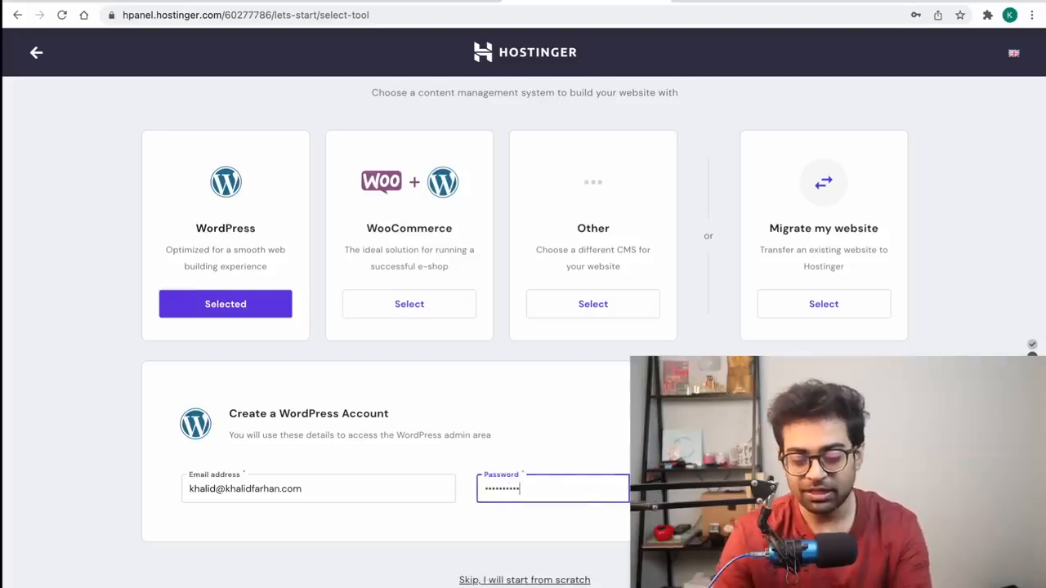
pyautogui.press('Tab')
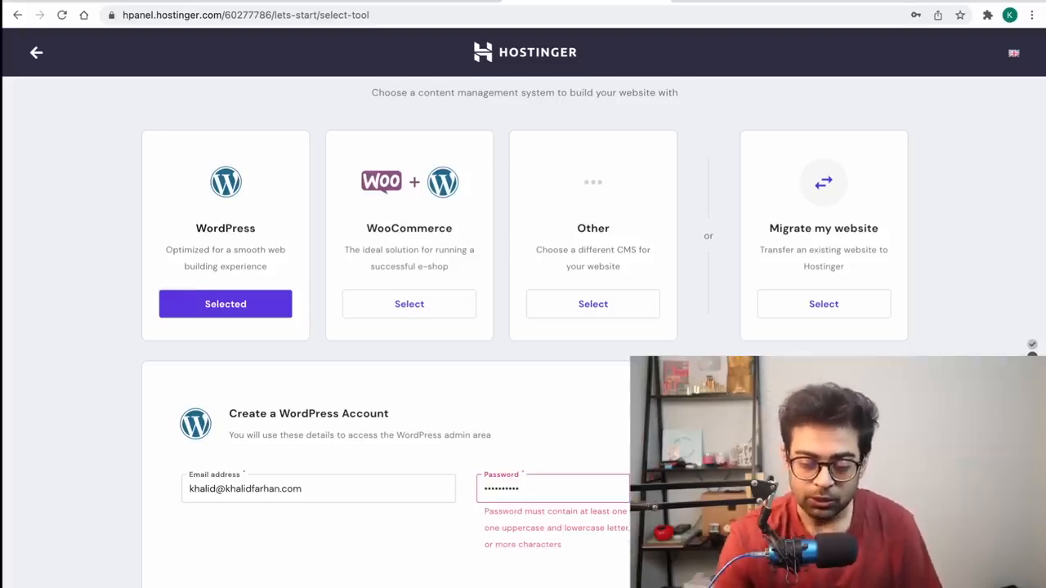
pyautogui.doubleClick(592, 487)
pyautogui.write('••••')
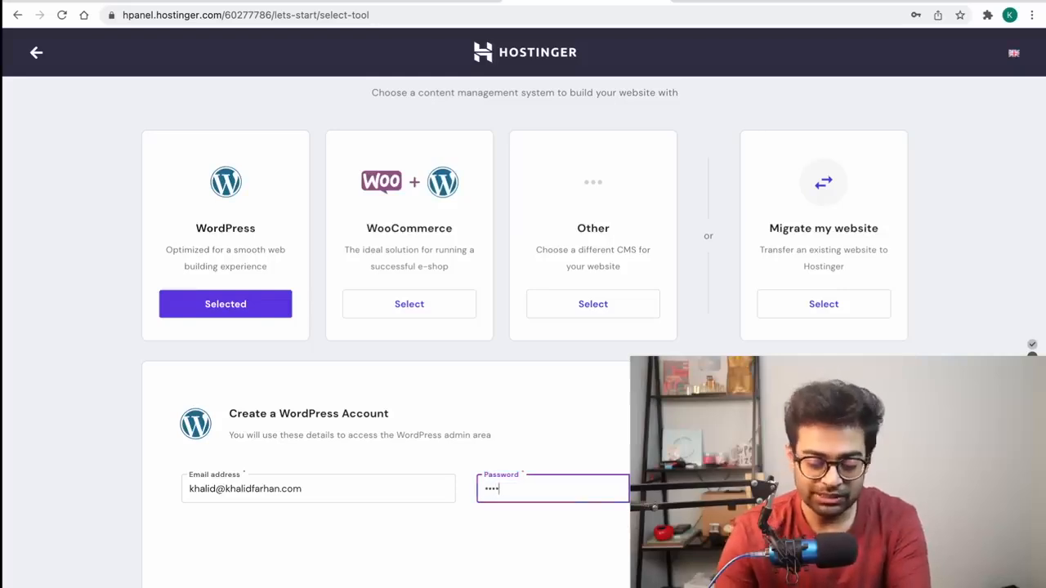
pyautogui.write('••••••••••')
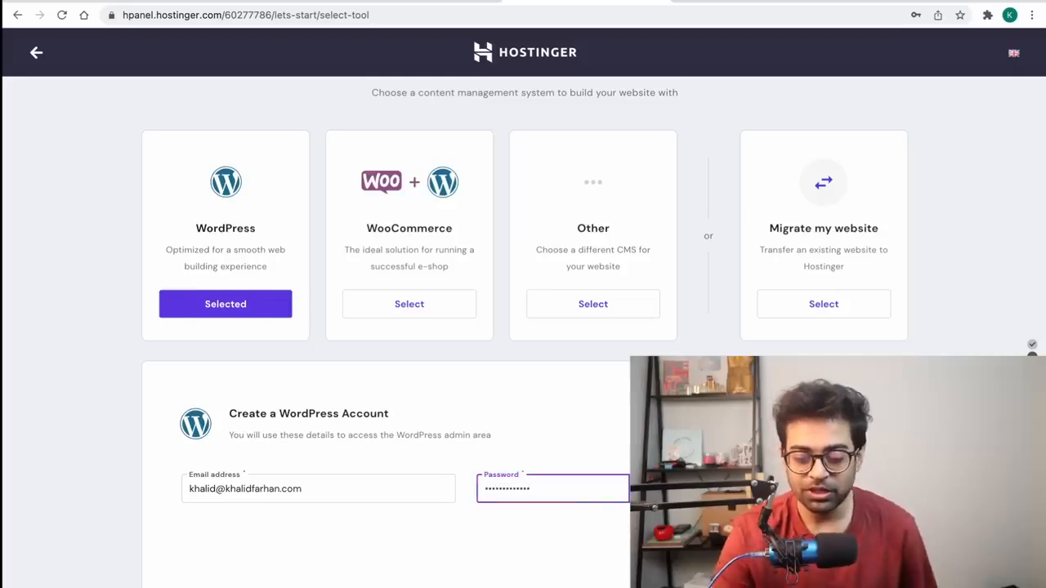
pyautogui.press('Return')
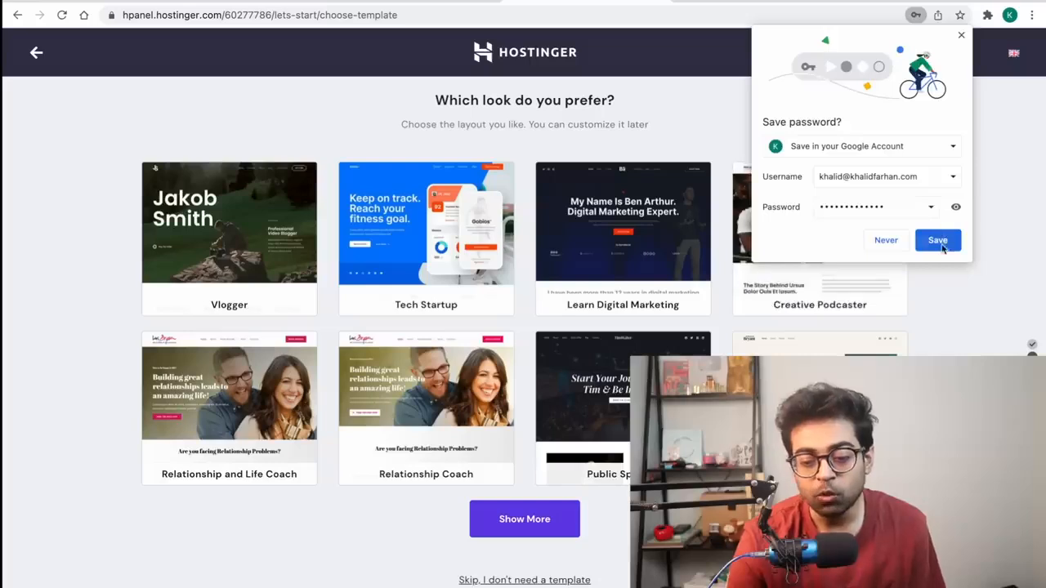
# Step: Save the password in Chrome and choose the Vlogger template
pyautogui.click(940, 244)
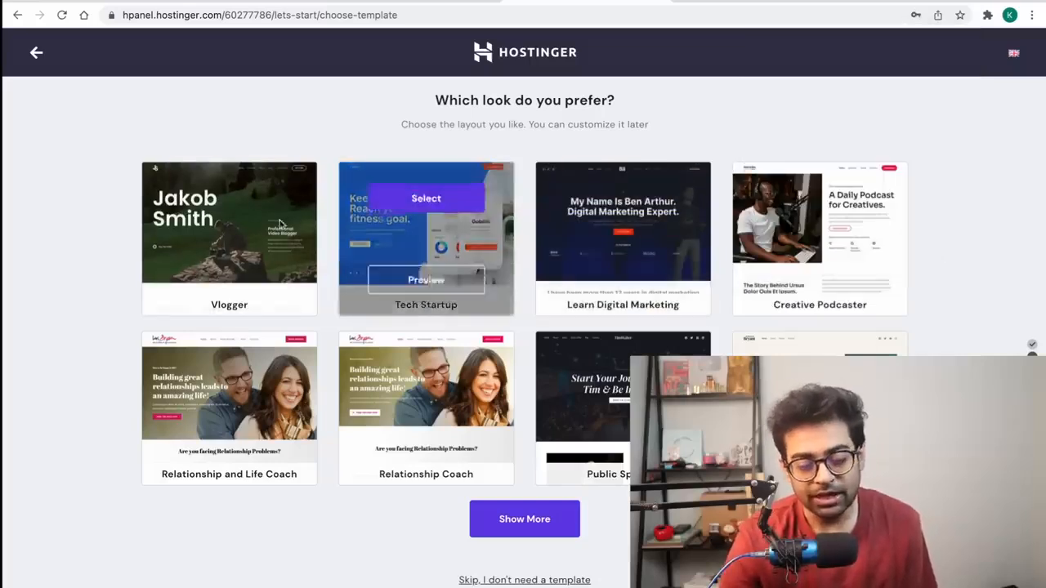
pyautogui.click(232, 210)
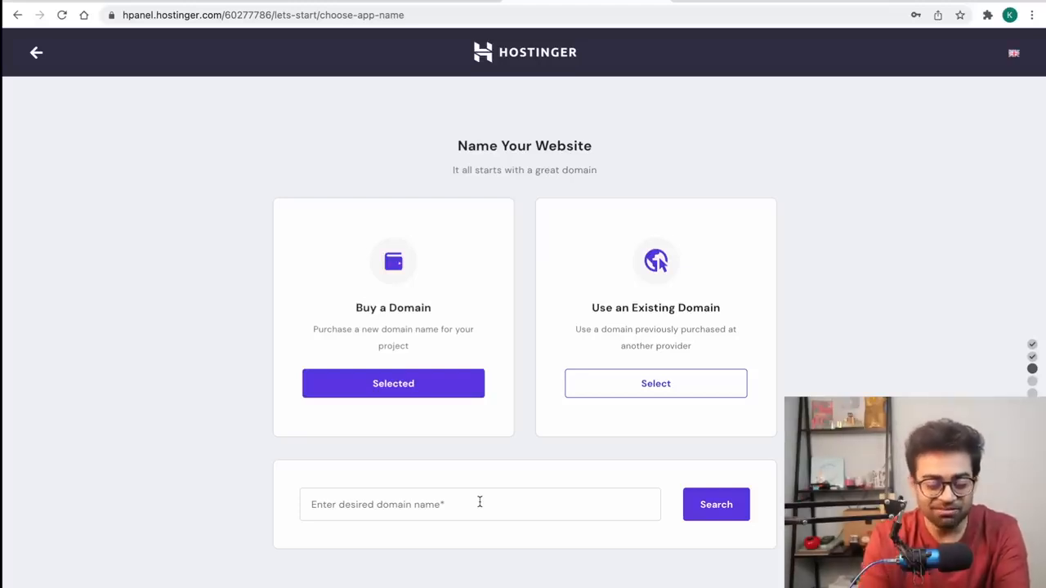
# Step: Search for makluthecat.com and review its $9.99/yr price and cheaper alternatives
pyautogui.click(480, 502)
pyautogui.write('makluthecat.com')
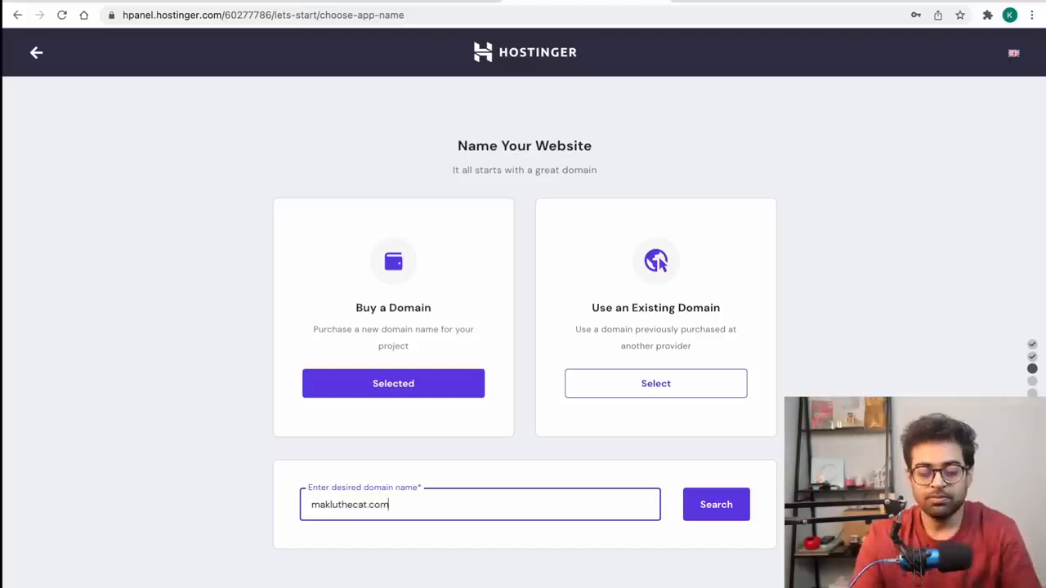
pyautogui.click(715, 507)
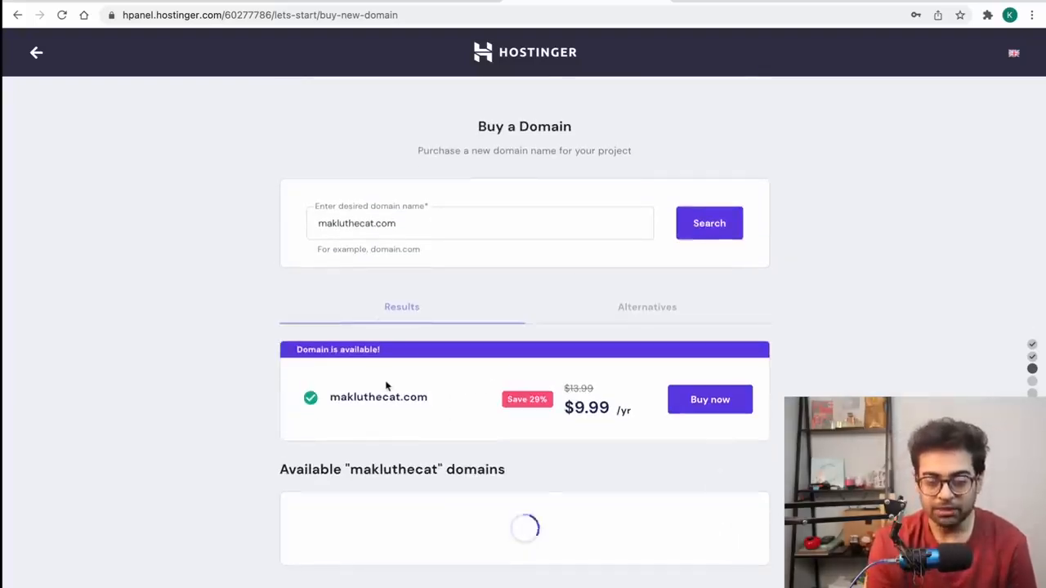
pyautogui.scroll(-1, 386, 384)
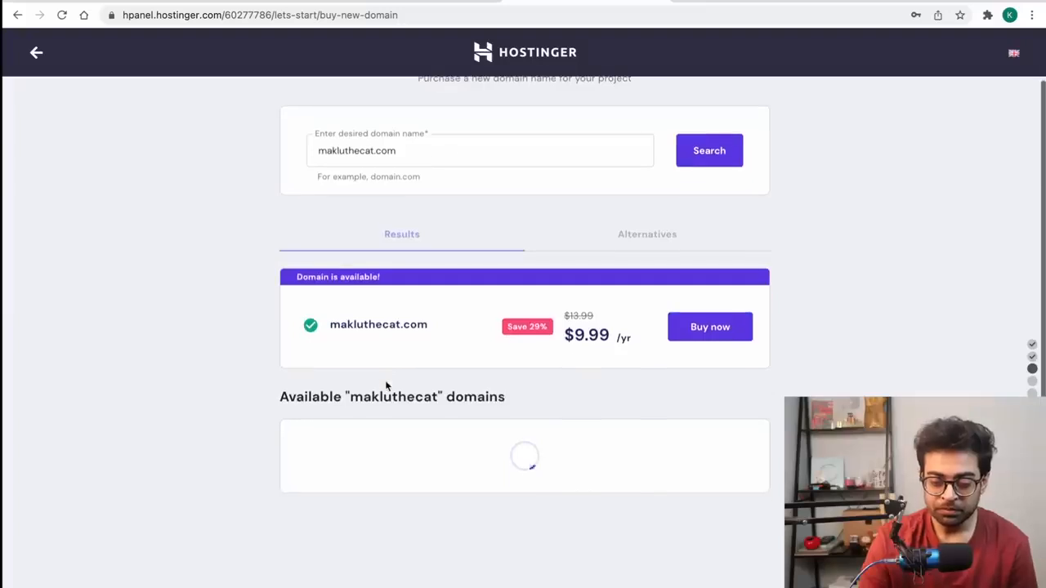
pyautogui.scroll(-1, 572, 376)
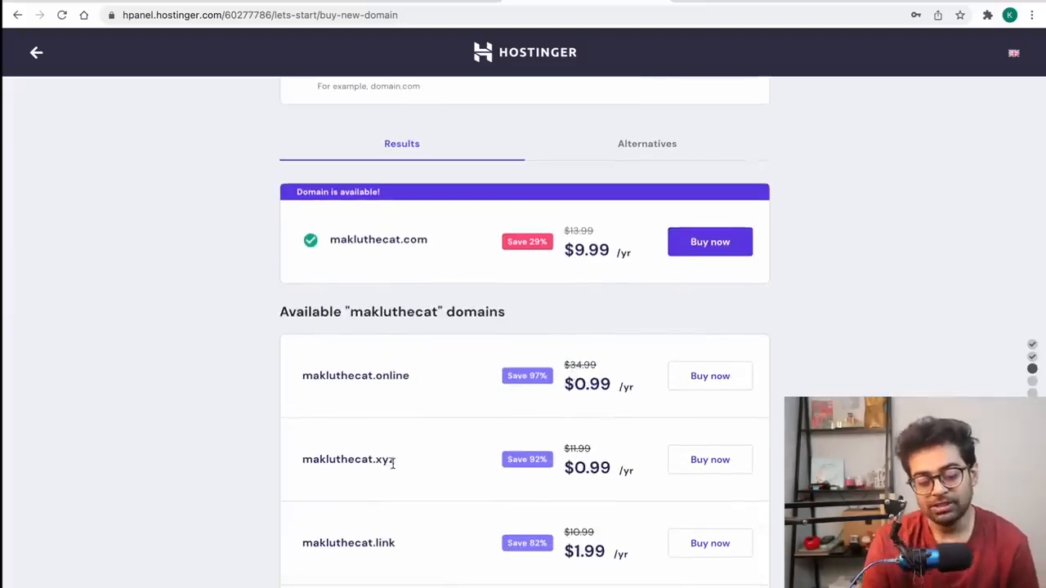
pyautogui.scroll(-1, 360, 466)
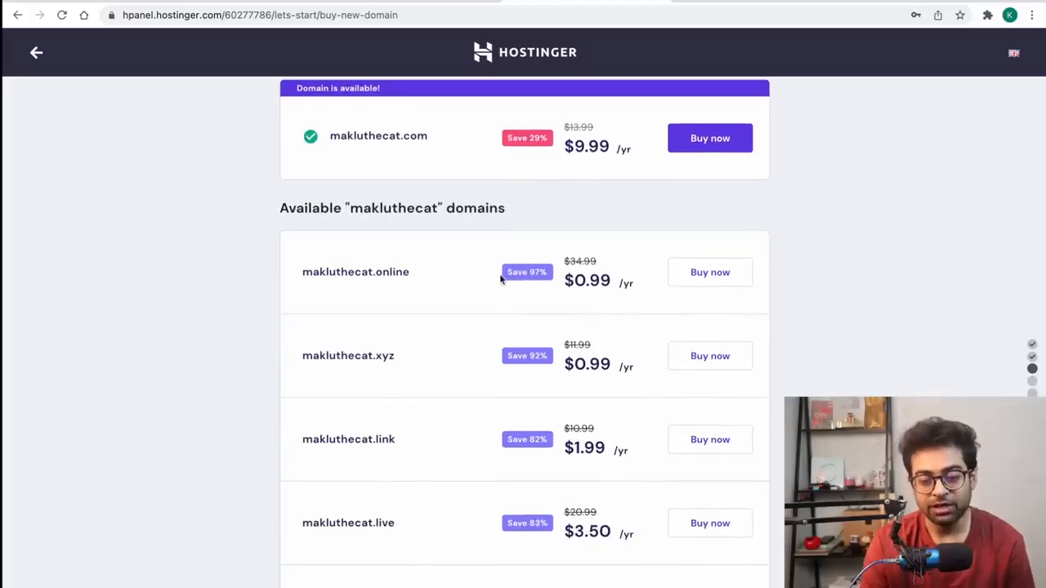
pyautogui.scroll(-2, 502, 275)
pyautogui.scroll(5, 499, 274)
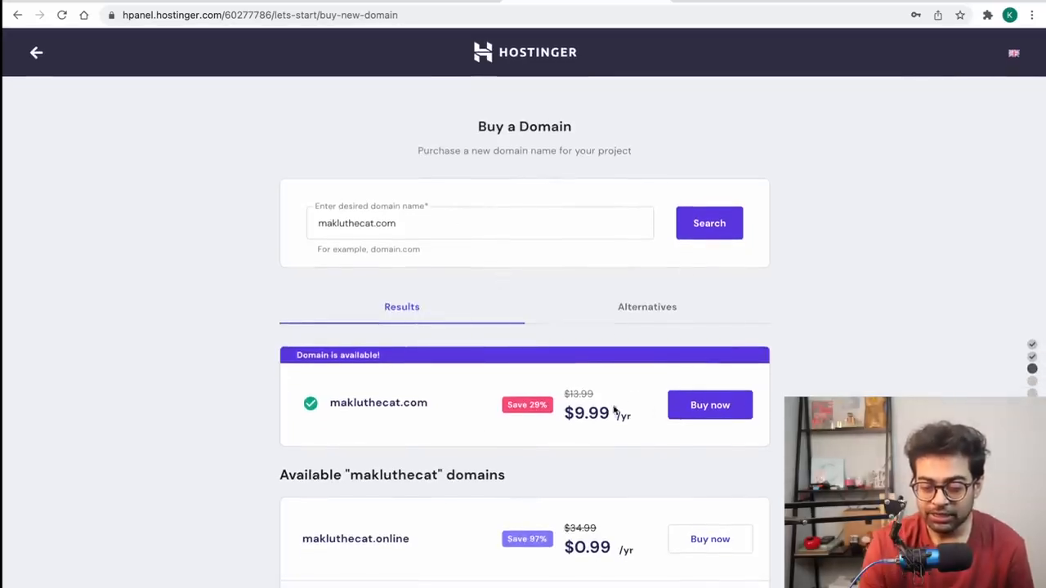
# Step: Buy makluthecat.com on a 1 year period for $12.51 total
pyautogui.click(678, 413)
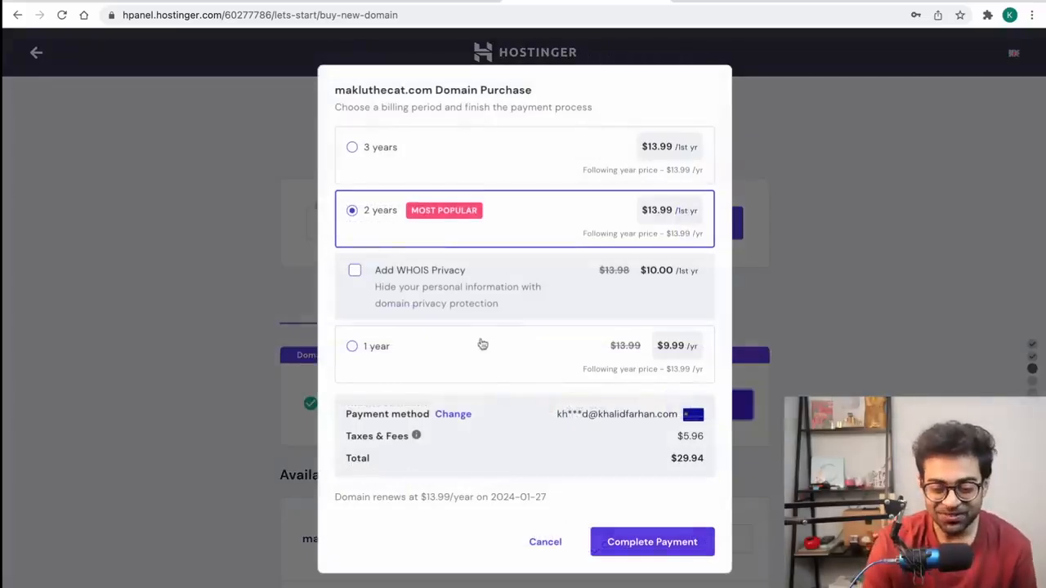
pyautogui.click(378, 348)
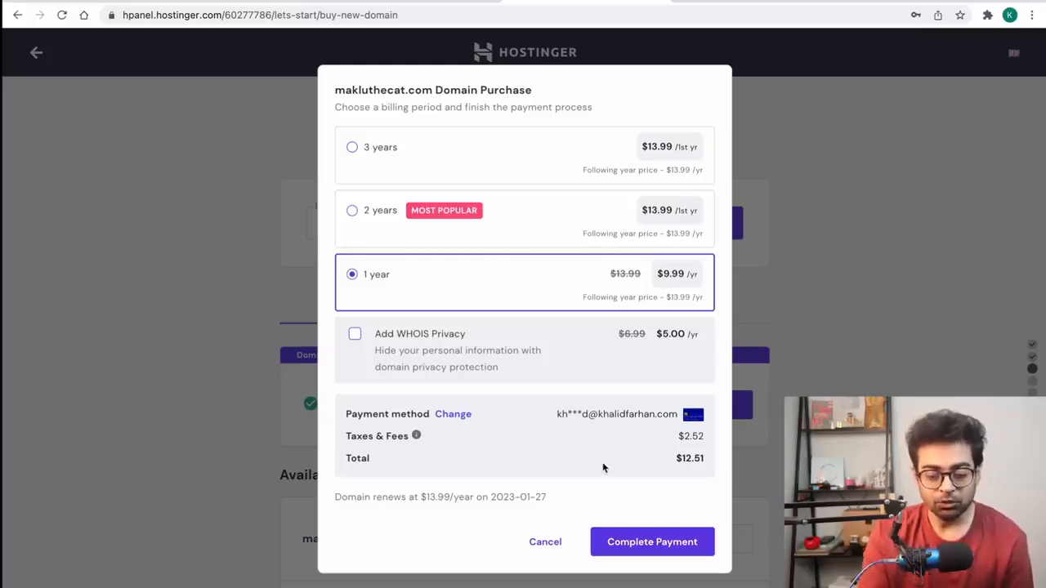
pyautogui.click(643, 539)
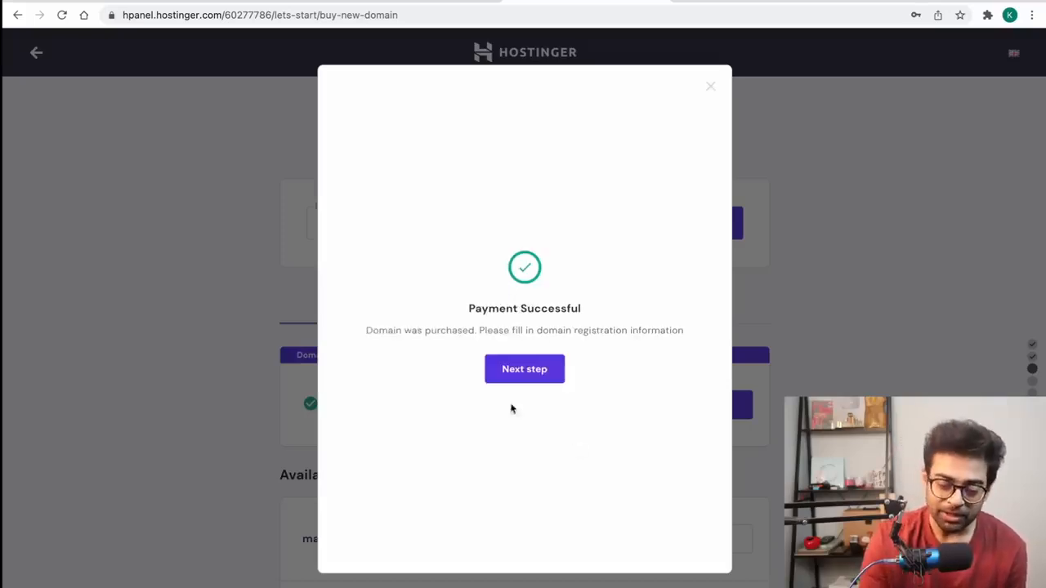
# Step: Start makluthecat.com registration with Bangladesh as the country and continue
pyautogui.click(514, 366)
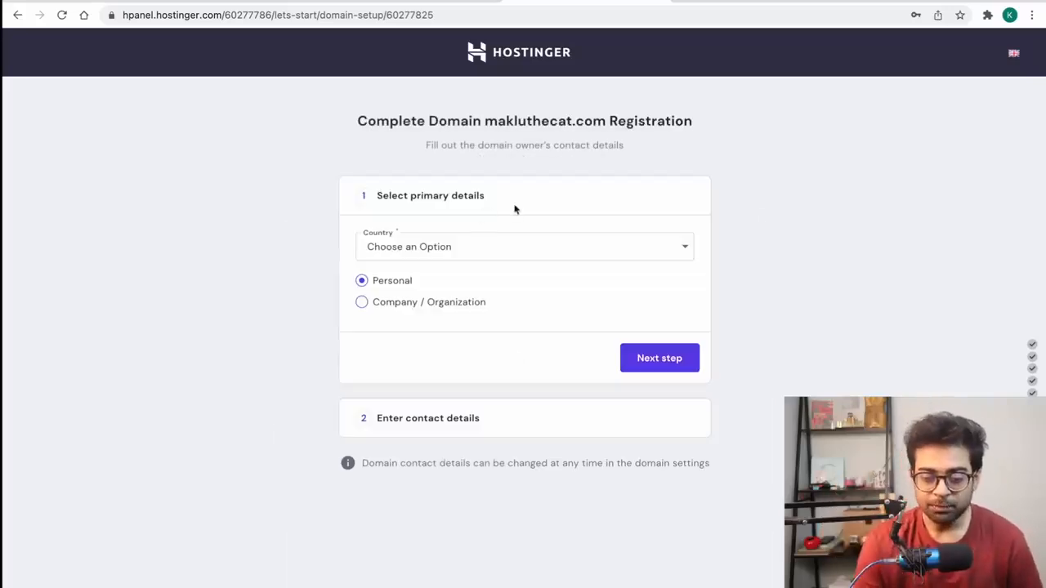
pyautogui.click(479, 247)
pyautogui.write('bangla')
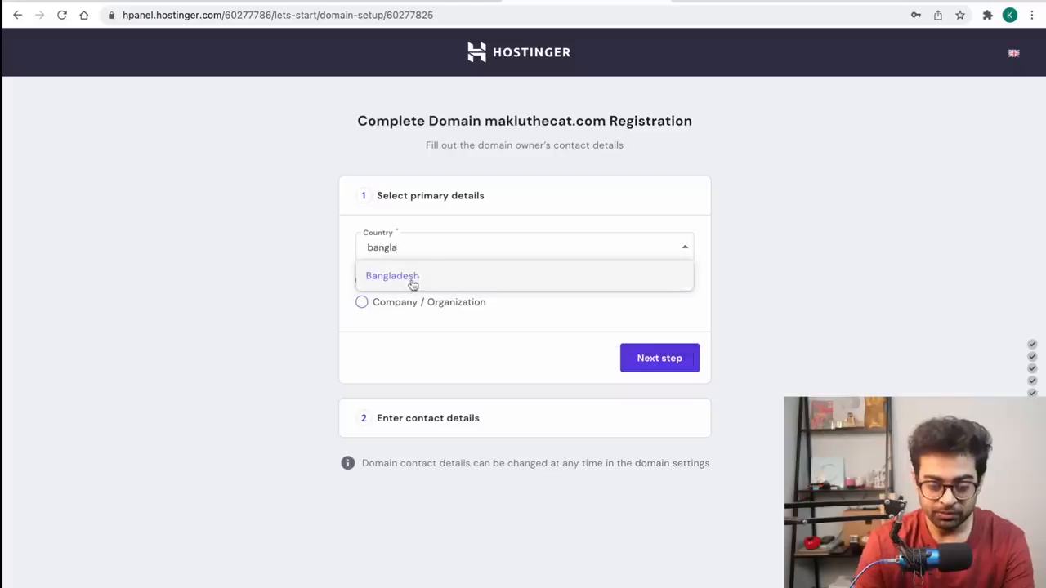
pyautogui.click(413, 278)
pyautogui.click(677, 358)
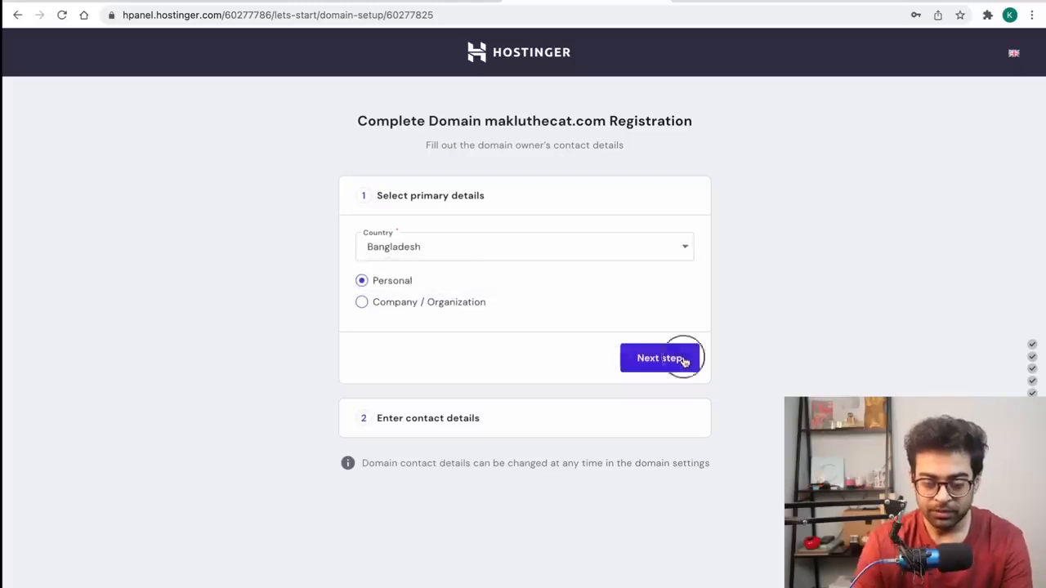
# Step: On the setup summary, try changing the makluthecat.com server location to Asia (India)
pyautogui.scroll(-3, 777, 390)
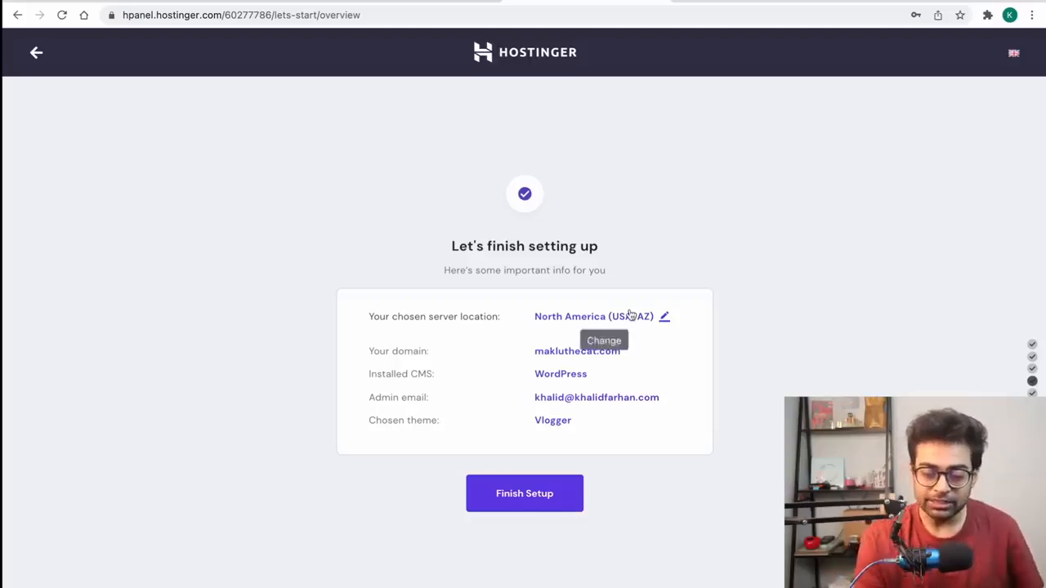
pyautogui.tripleClick(435, 317)
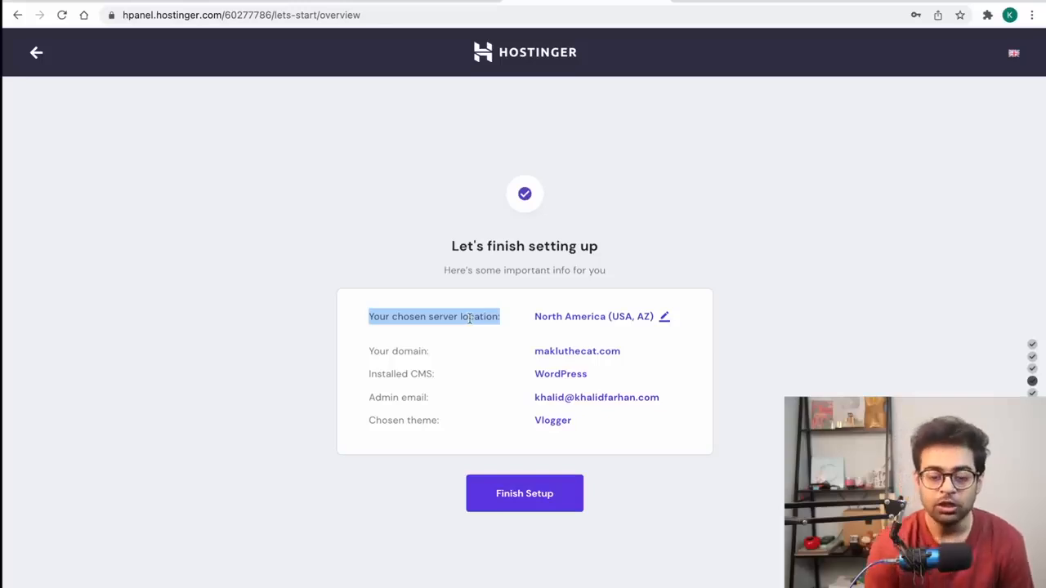
pyautogui.click(665, 317)
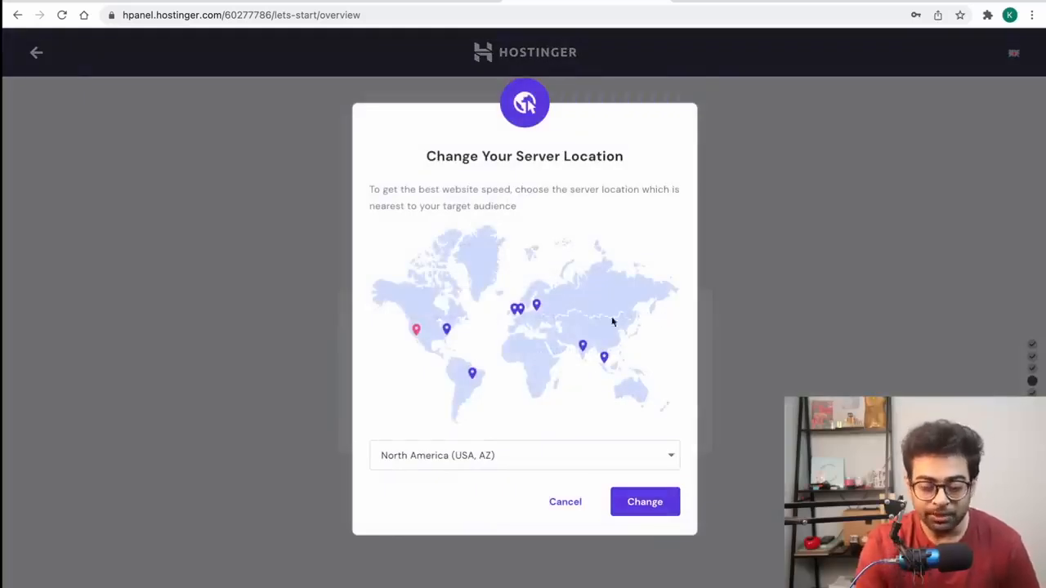
pyautogui.click(493, 460)
pyautogui.scroll(-3, 489, 550)
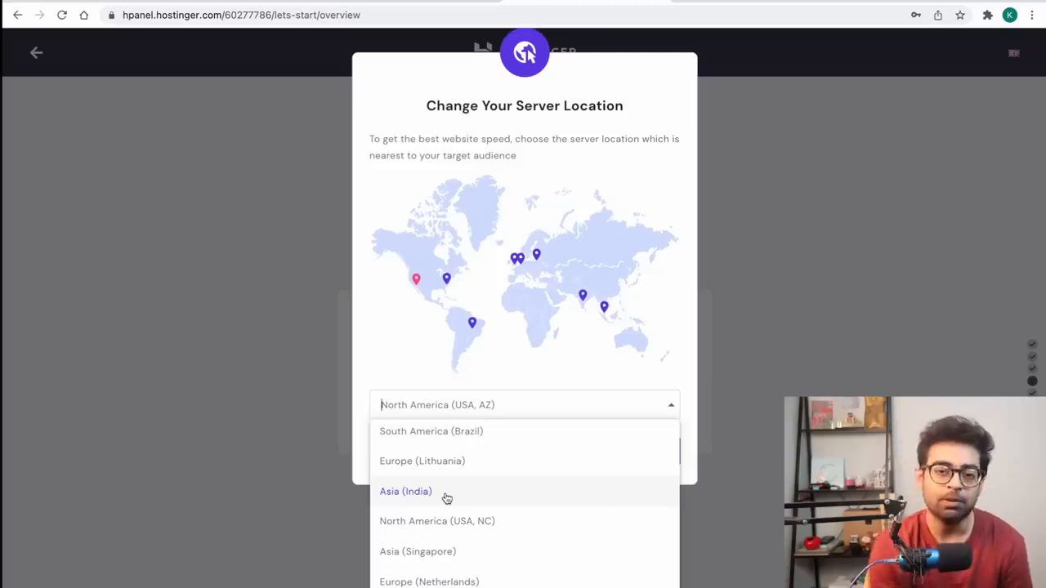
pyautogui.scroll(1, 447, 498)
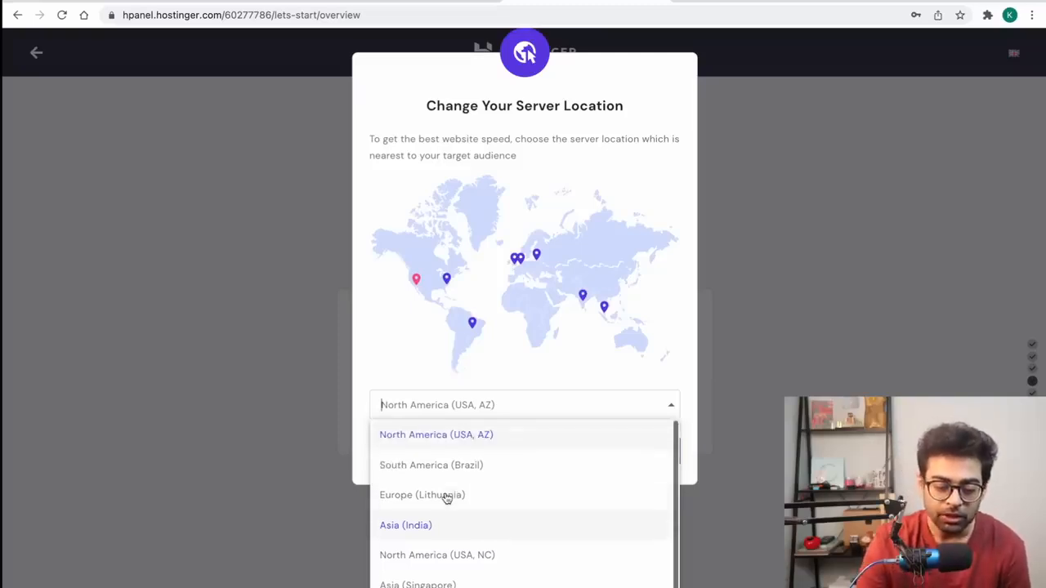
pyautogui.click(401, 525)
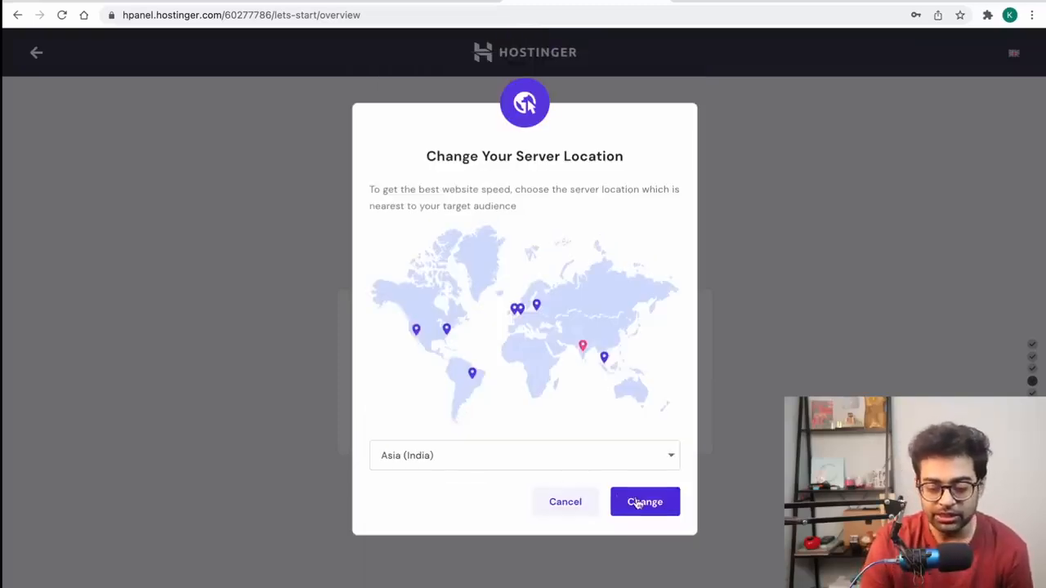
pyautogui.click(579, 513)
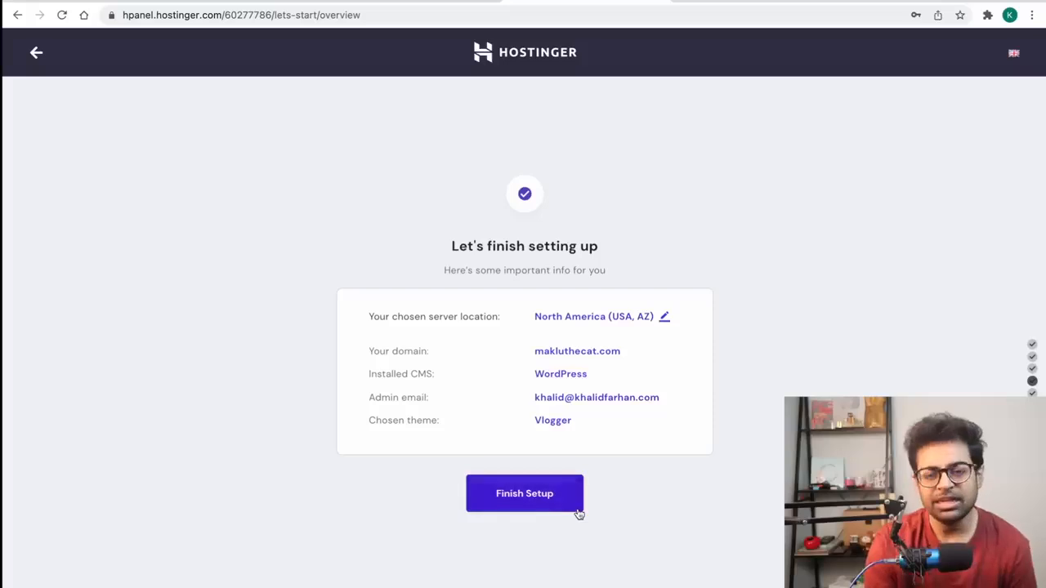
# Step: Finish the setup and open the newly created makluthecat.com site
pyautogui.click(525, 511)
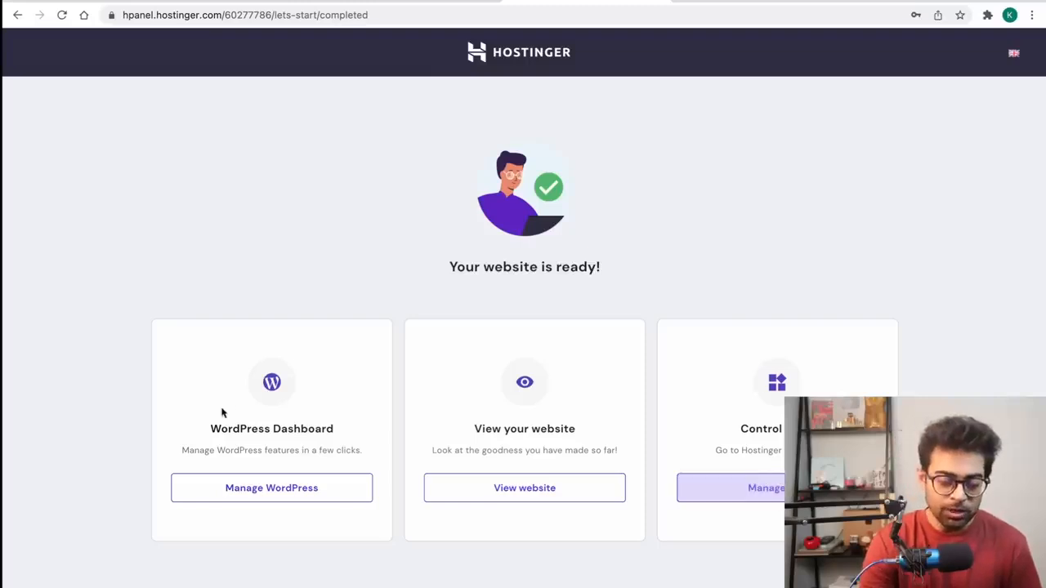
pyautogui.click(501, 486)
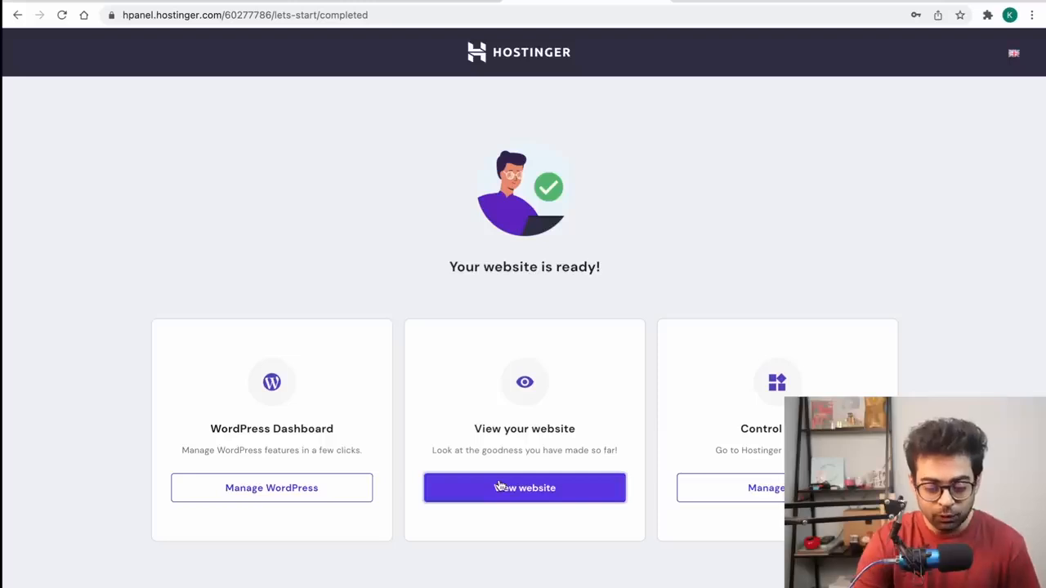
pyautogui.click(699, 1)
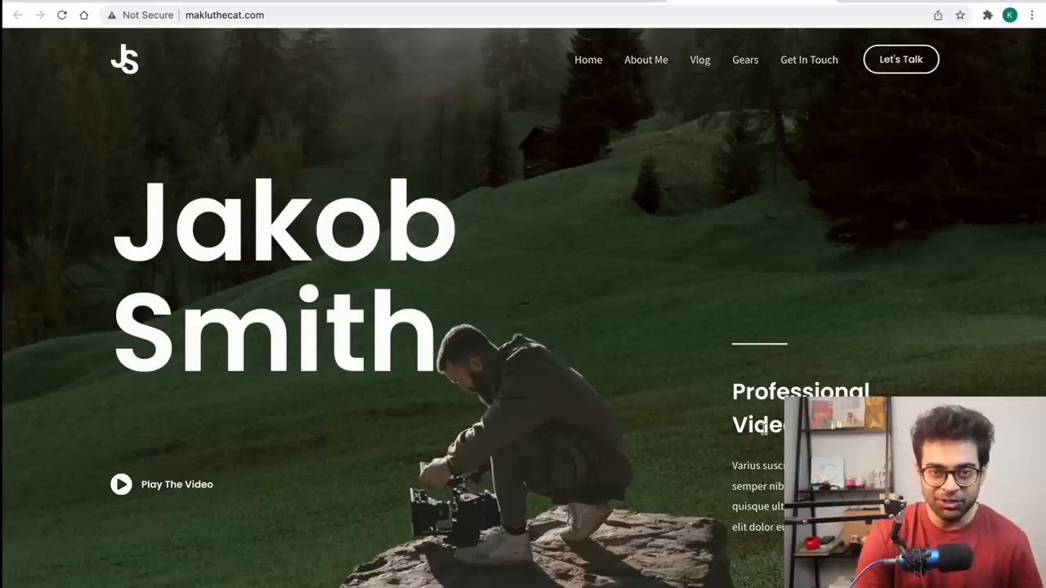
# Step: Look over the live Vlogger homepage, then go back to the website-ready page
pyautogui.scroll(-8, 763, 428)
pyautogui.scroll(-1, 763, 428)
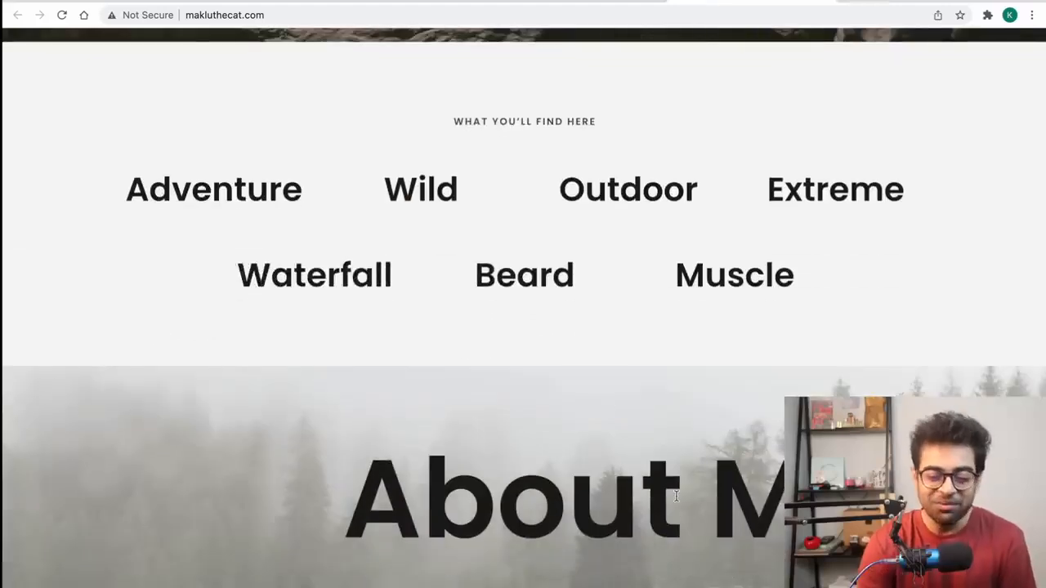
pyautogui.scroll(-20, 677, 496)
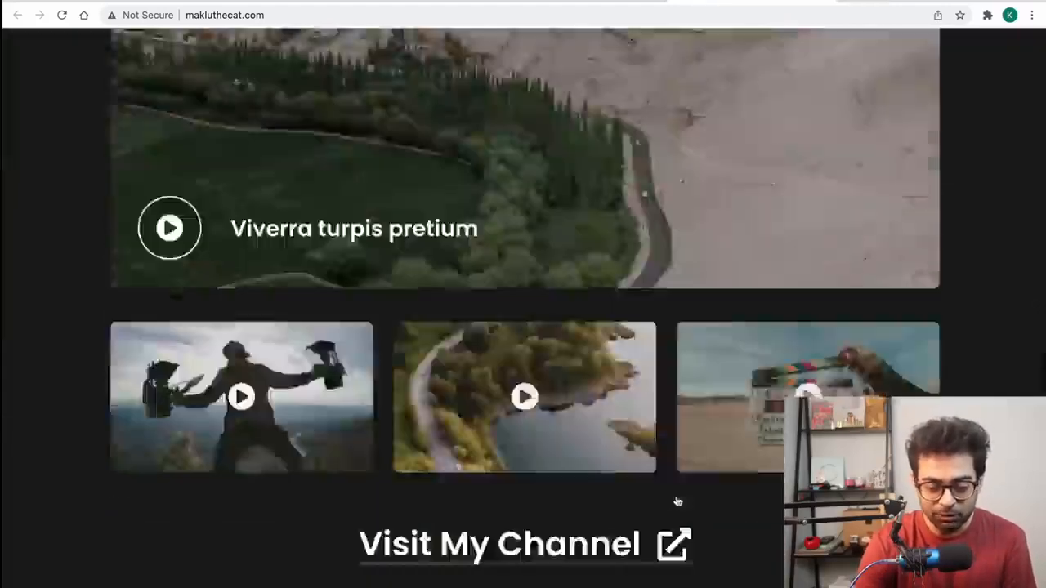
pyautogui.scroll(20, 677, 531)
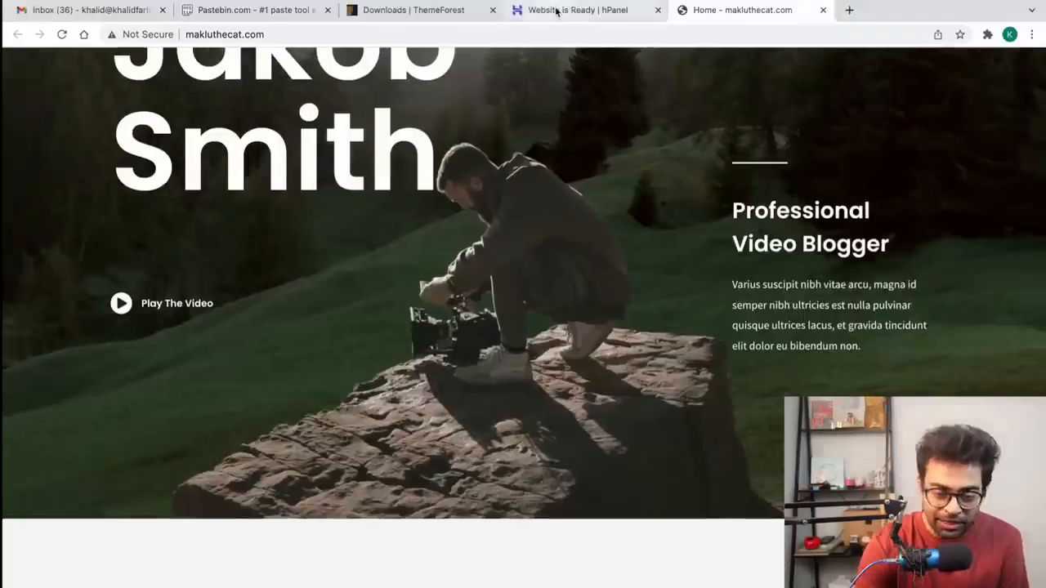
pyautogui.click(556, 9)
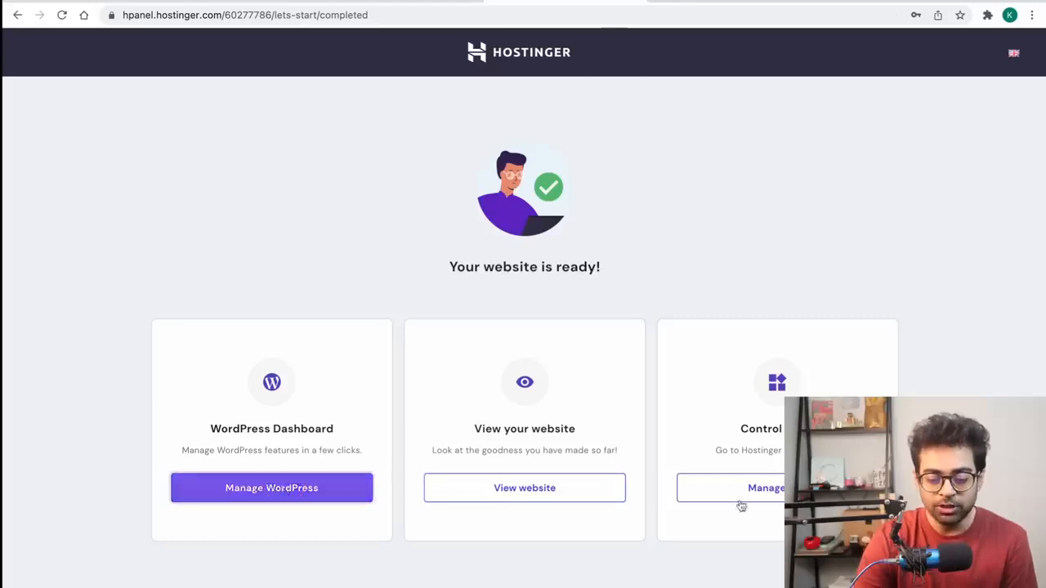
pyautogui.click(781, 488)
pyautogui.moveTo(747, 10); pyautogui.dragTo(596, 17)
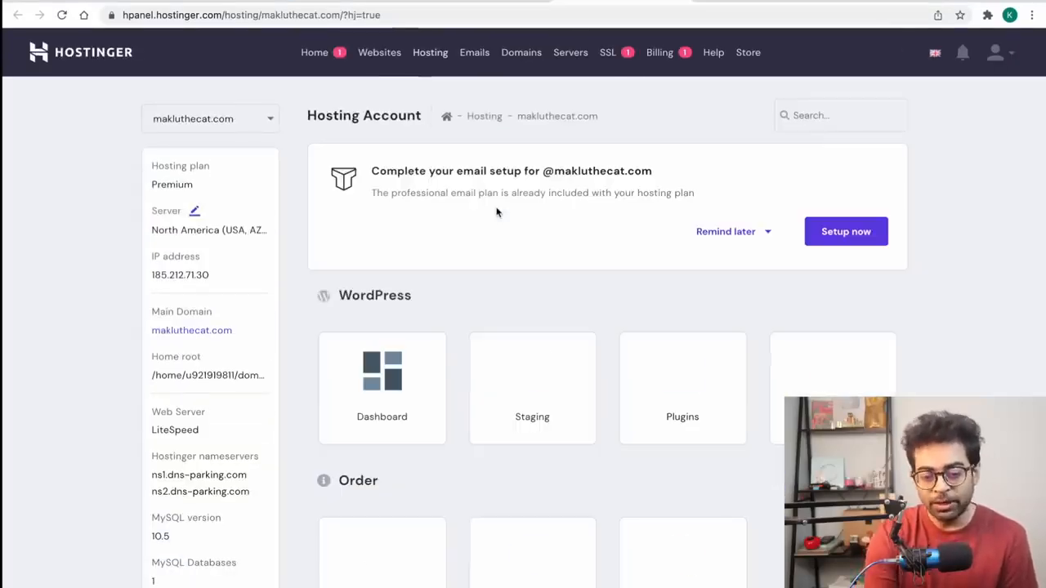
pyautogui.scroll(-2, 493, 210)
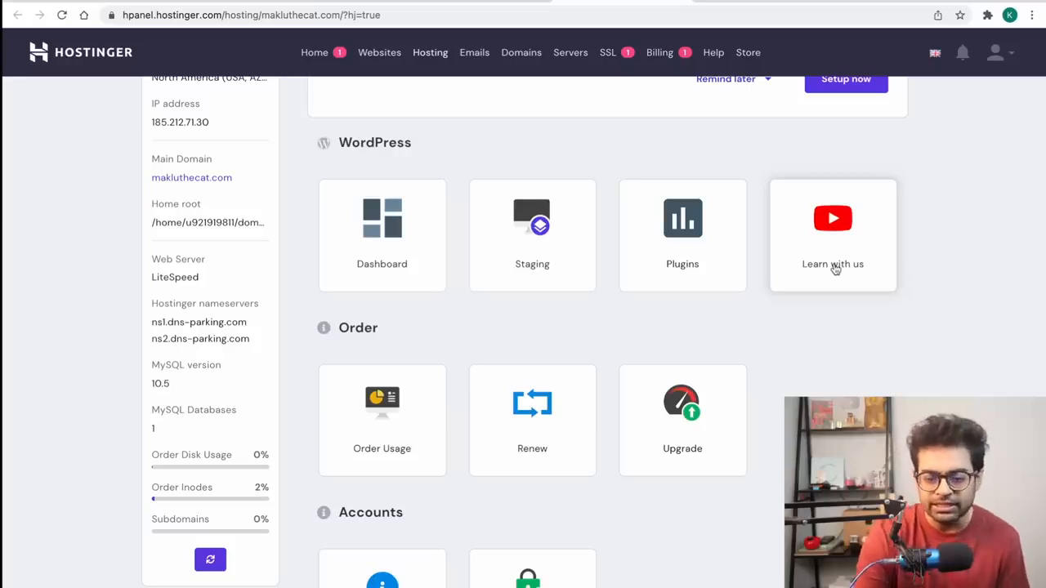
pyautogui.scroll(-5, 523, 327)
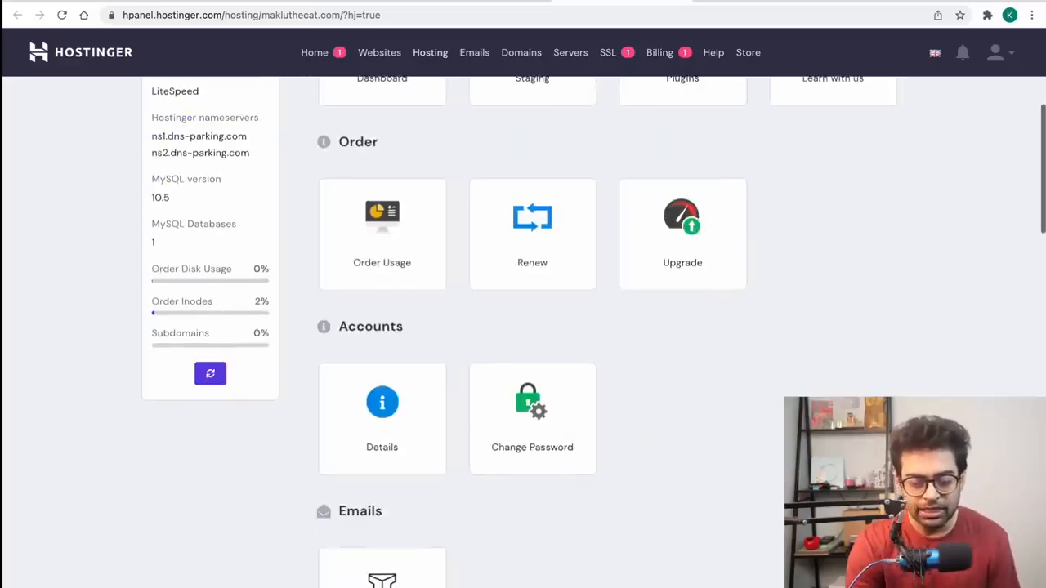
pyautogui.scroll(-1, 409, 270)
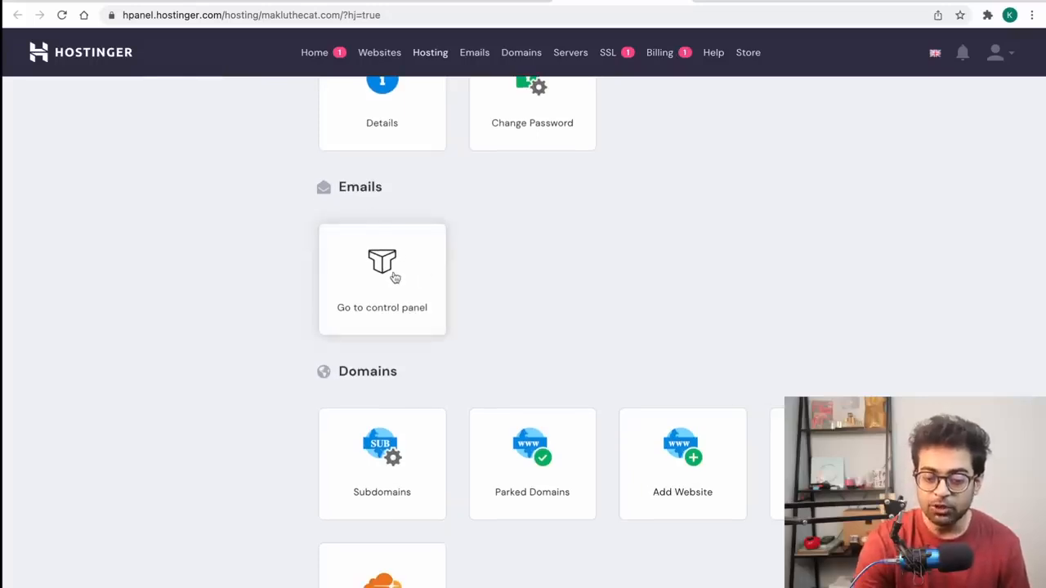
pyautogui.click(395, 278)
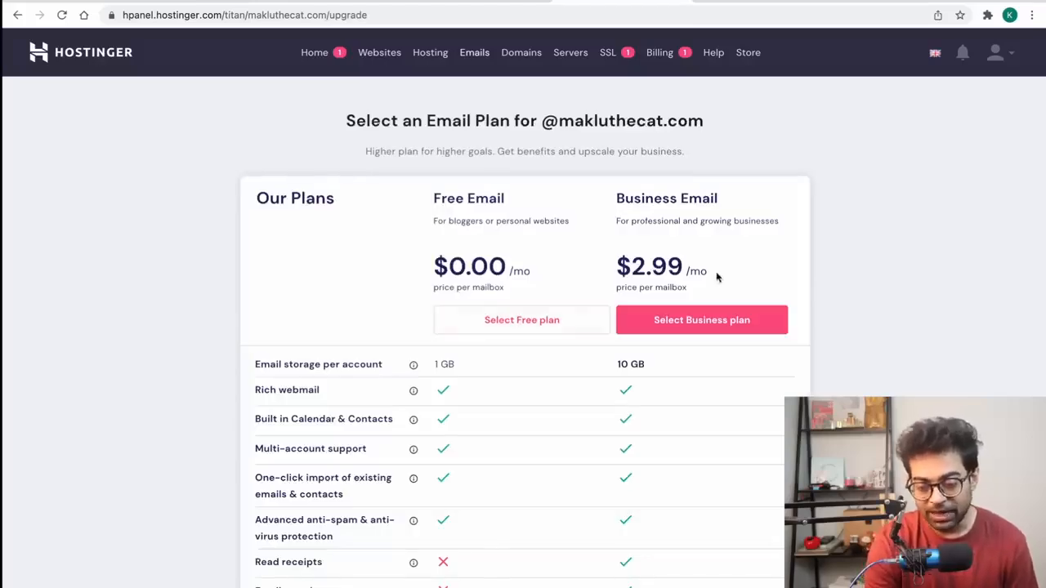
# Step: Select the Free email plan and enter 'info' as the new mailbox name
pyautogui.click(544, 319)
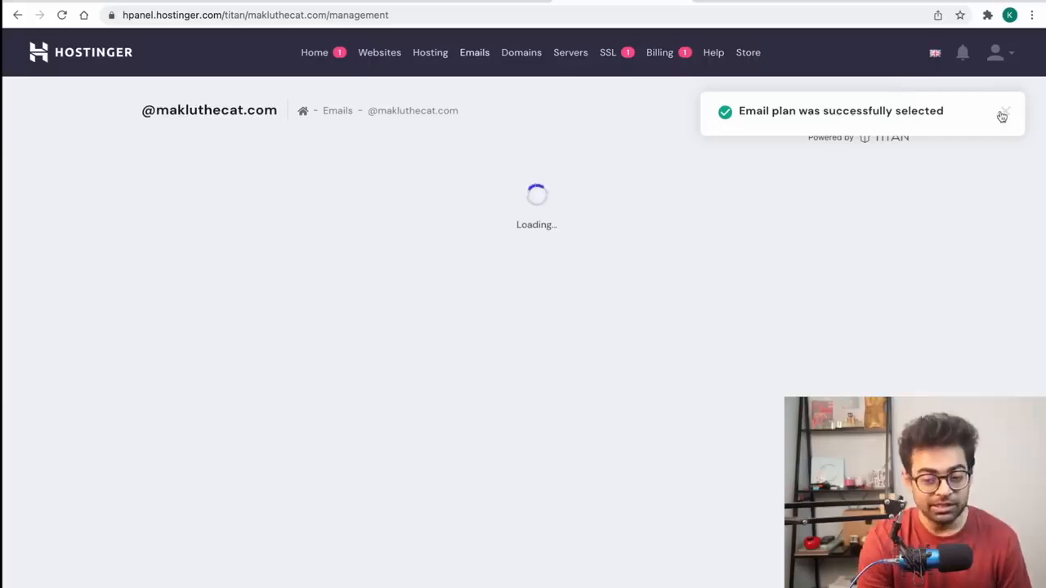
pyautogui.click(1002, 116)
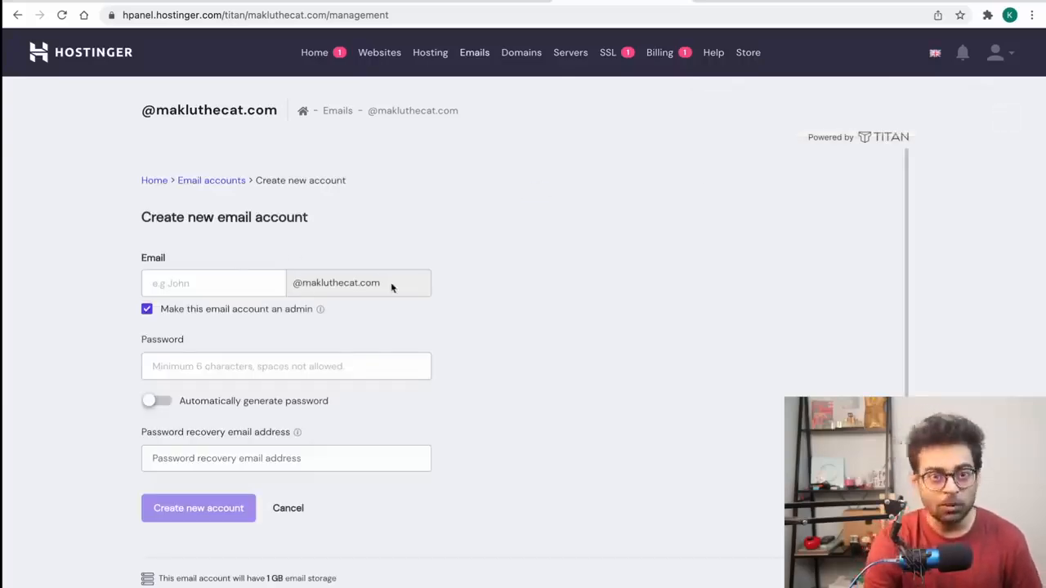
pyautogui.click(180, 284)
pyautogui.press('BackSpace')
pyautogui.press('BackSpace')
pyautogui.press('BackSpace')
pyautogui.press('BackSpace')
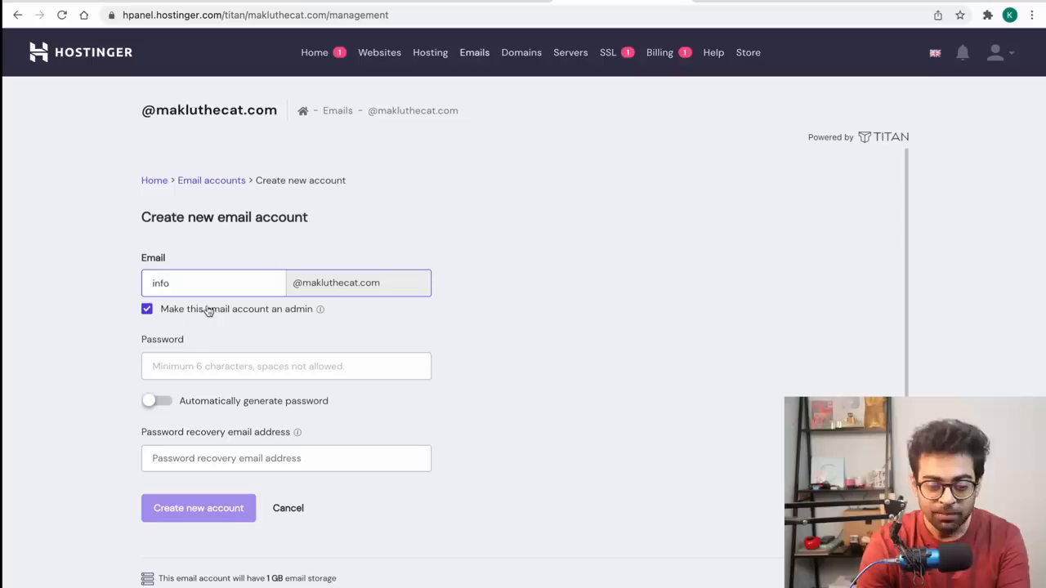
# Step: Set the mailbox password, create the account, and open it in webmail
pyautogui.click(283, 357)
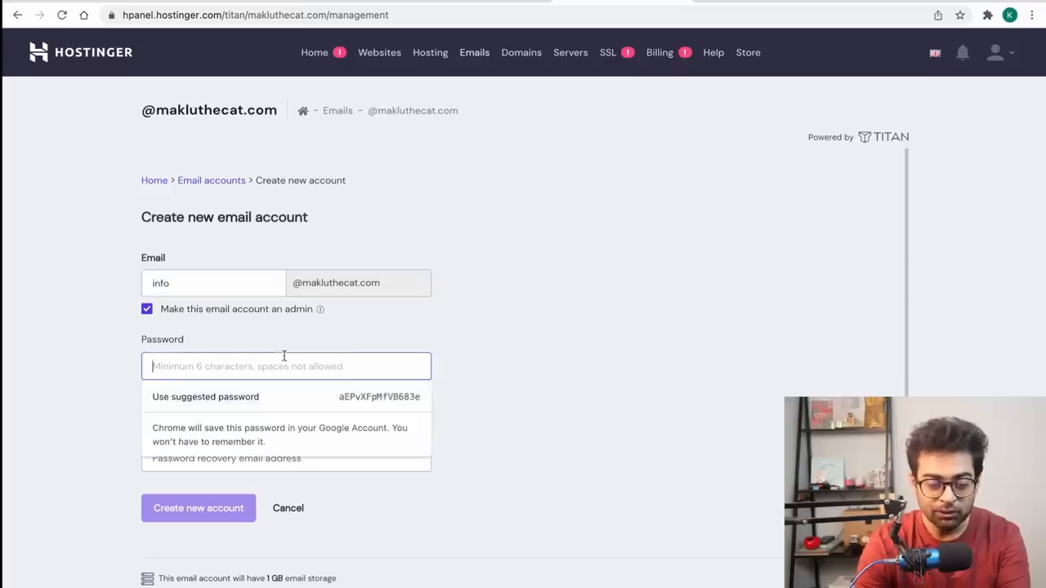
pyautogui.write('********')
pyautogui.press('Return')
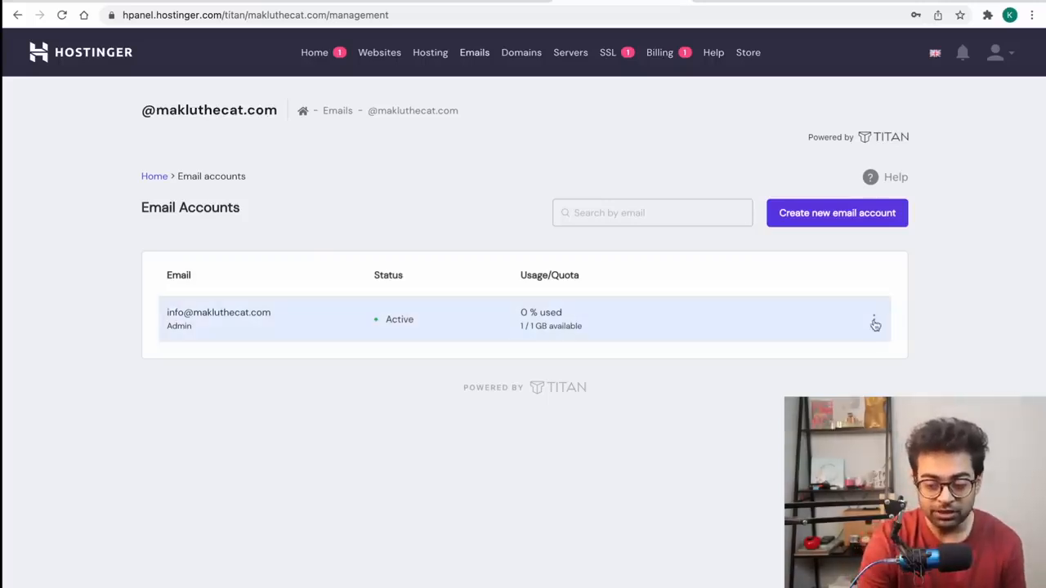
pyautogui.click(874, 320)
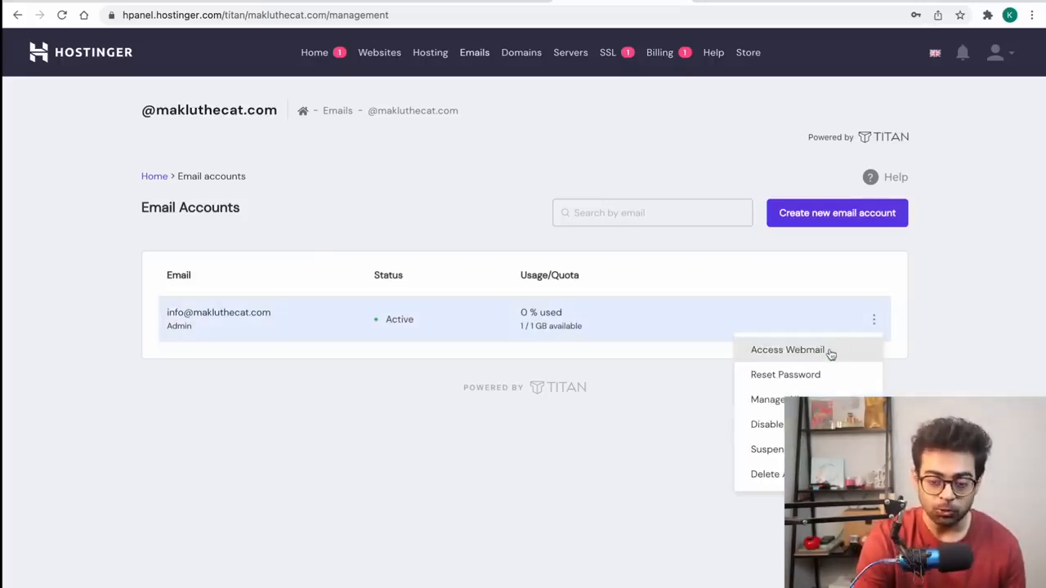
pyautogui.click(831, 353)
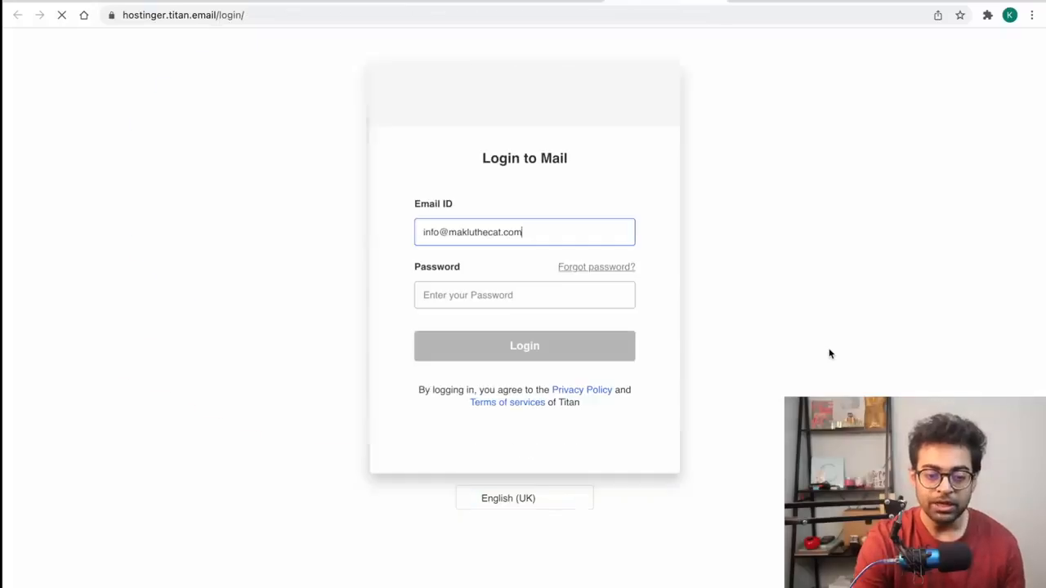
# Step: Log in to the info mailbox in Titan and confirm the recovery email
pyautogui.click(474, 298)
pyautogui.write('••••••••••')
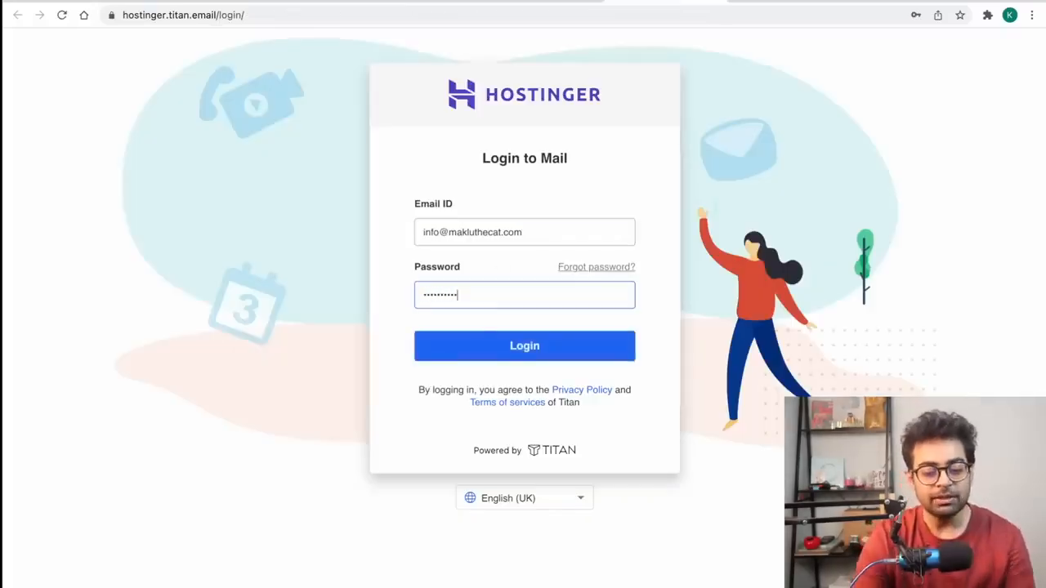
pyautogui.click(502, 353)
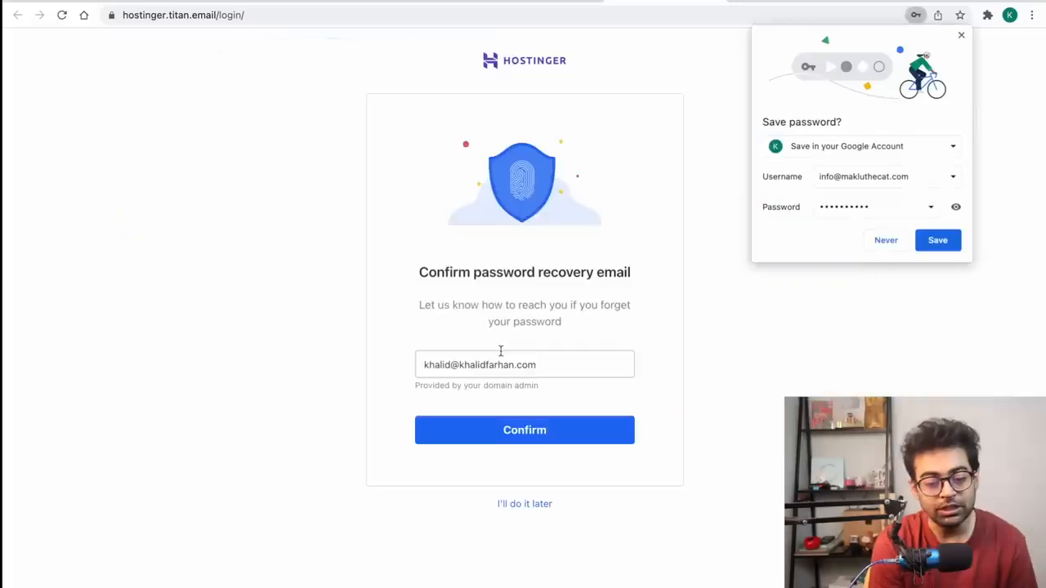
pyautogui.click(505, 430)
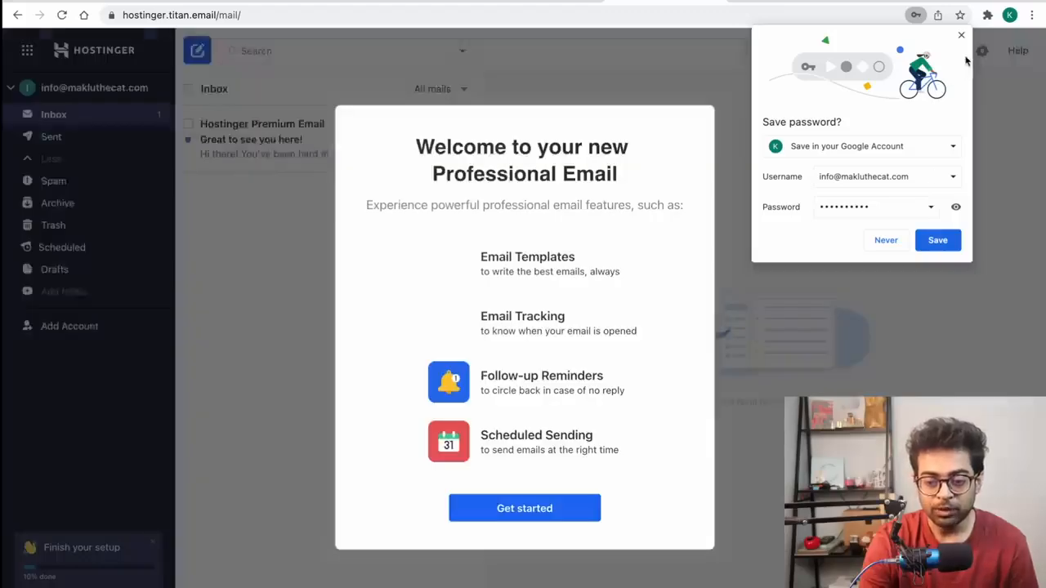
pyautogui.click(961, 35)
# Step: Skip the welcome setup prompts, then return to Hostinger's website-ready page
pyautogui.click(531, 508)
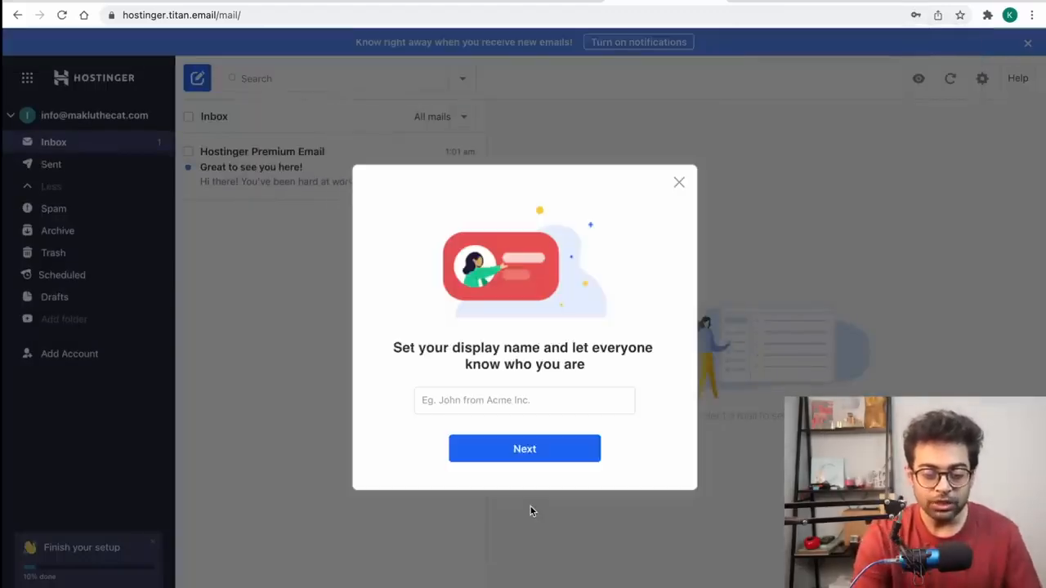
pyautogui.click(679, 181)
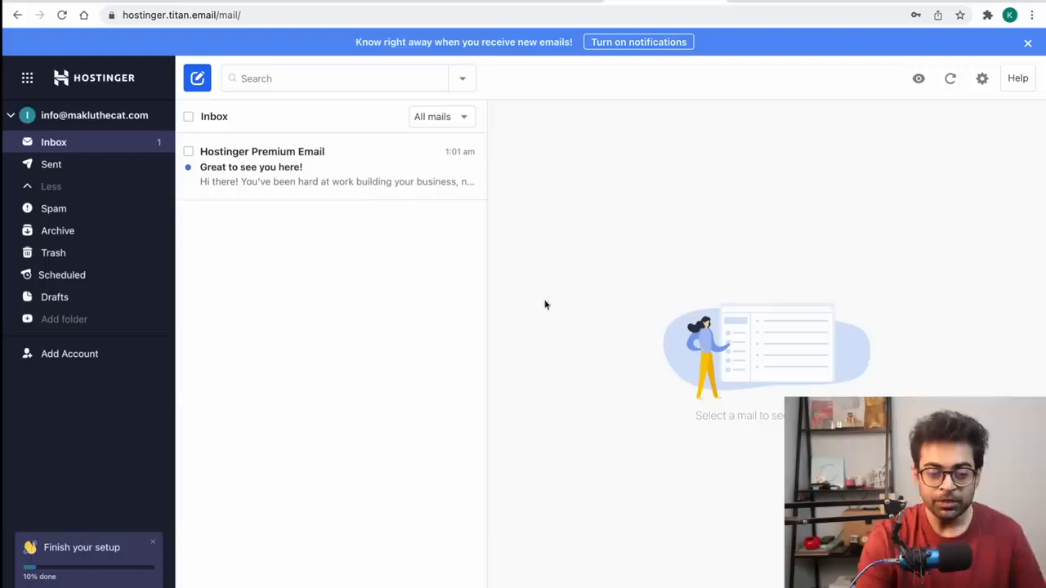
pyautogui.click(263, 398)
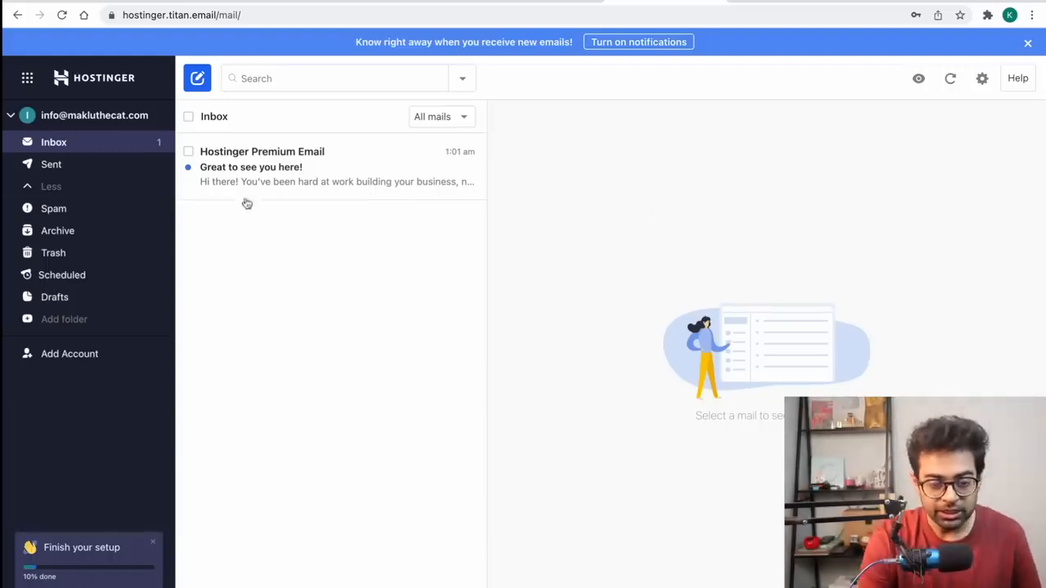
pyautogui.click(198, 82)
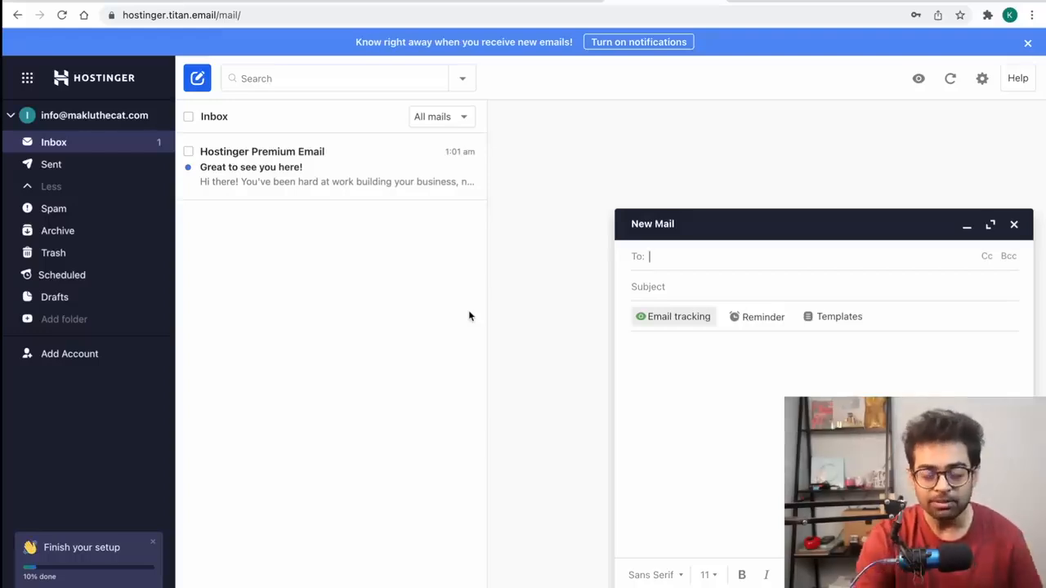
pyautogui.click(541, 2)
pyautogui.click(437, 0)
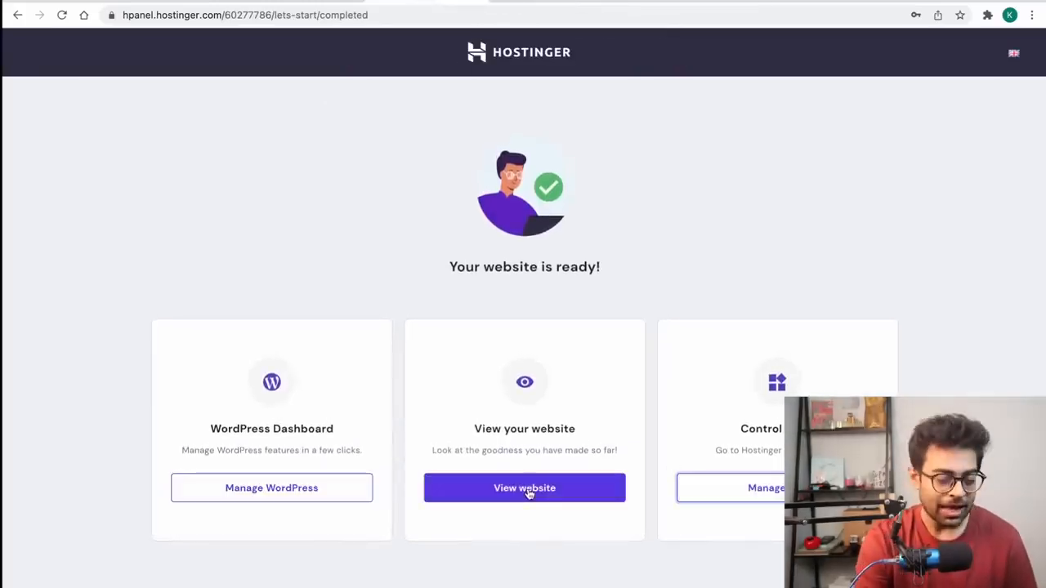
# Step: Open Manage WordPress to review makluthecat.com's LiteSpeed, HTTPS and maintenance settings
pyautogui.click(271, 489)
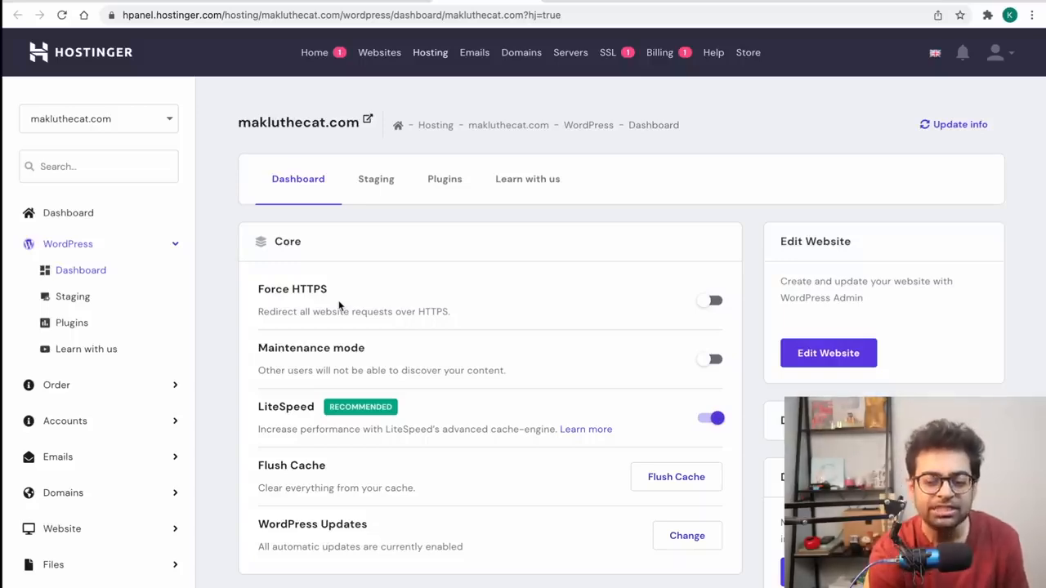
pyautogui.scroll(-5, 339, 305)
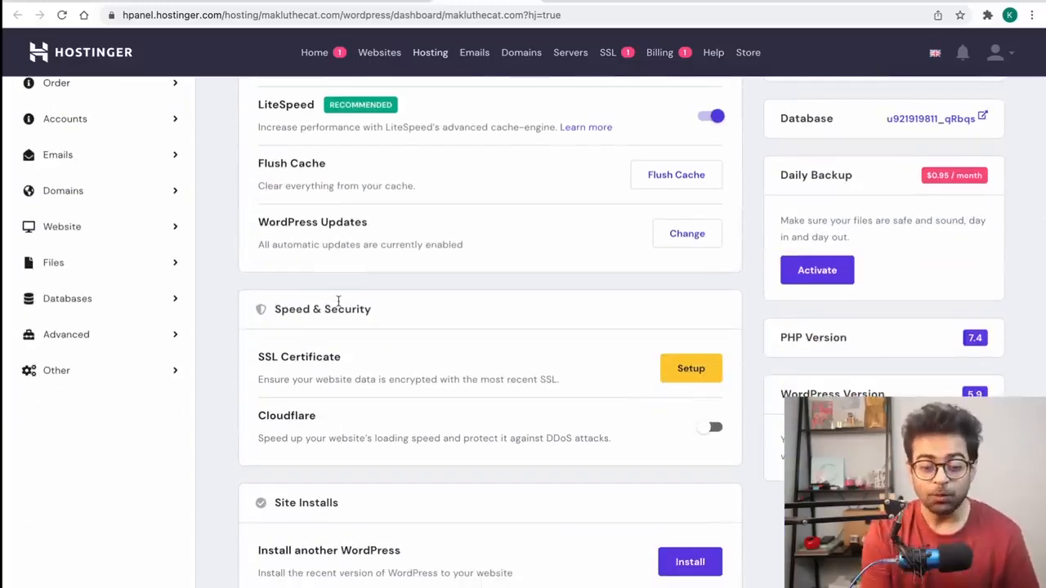
pyautogui.scroll(5, 338, 302)
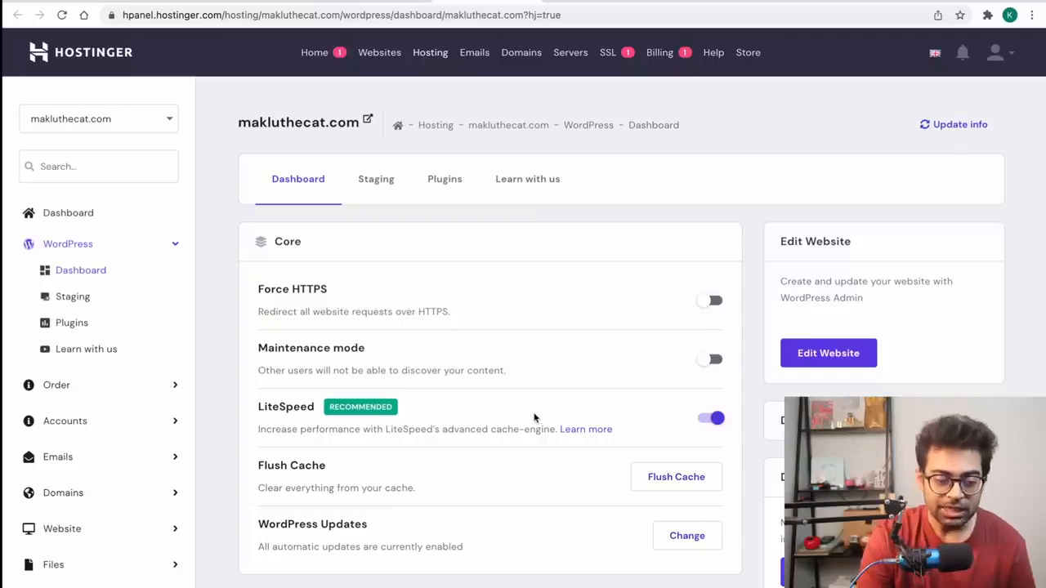
# Step: Load the makluthecat.com/wp-admin login page in the live site's tab
pyautogui.click(801, 2)
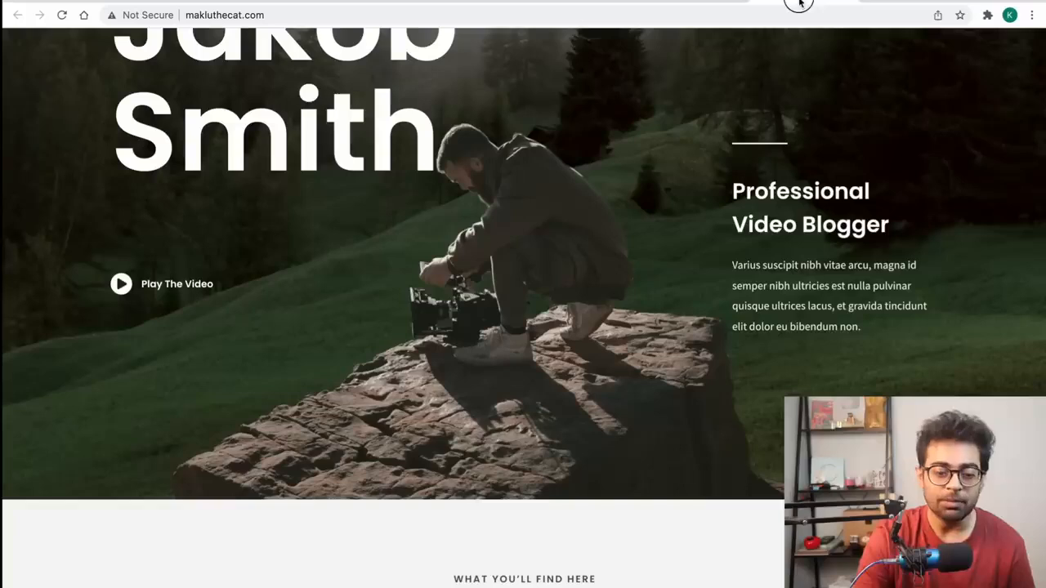
pyautogui.click(289, 18)
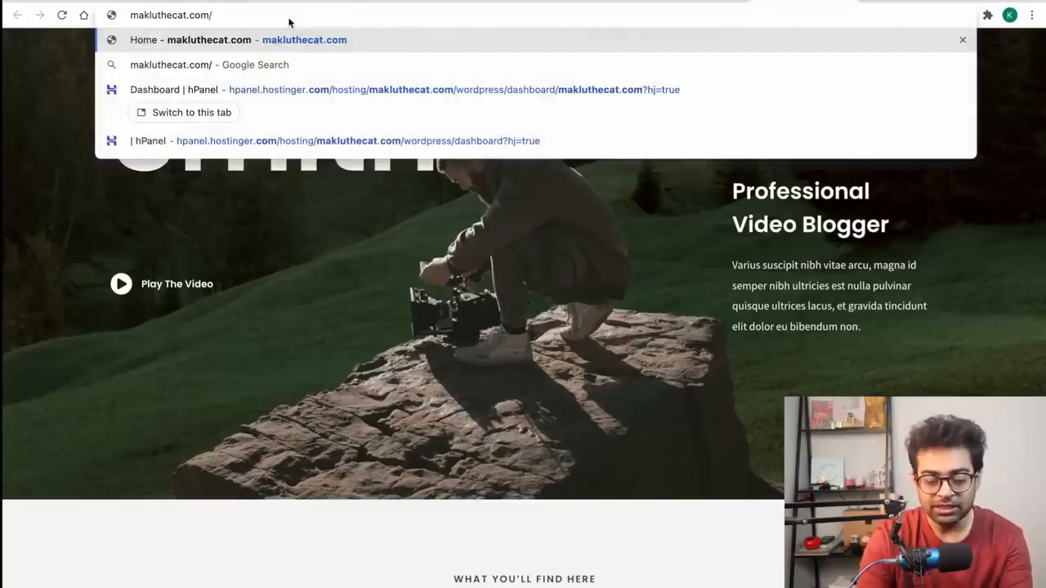
pyautogui.write('wp-admin')
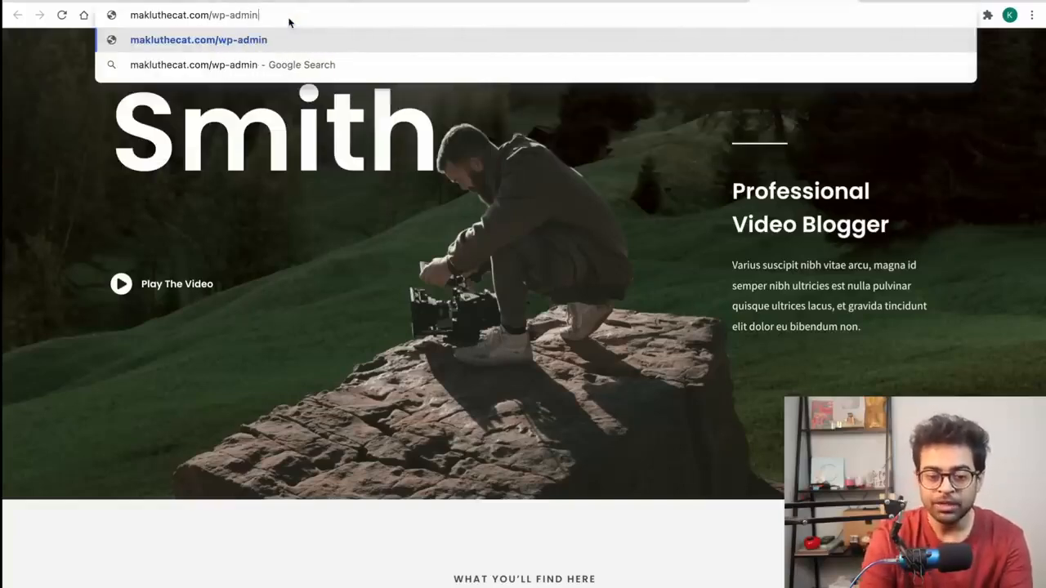
pyautogui.press('Return')
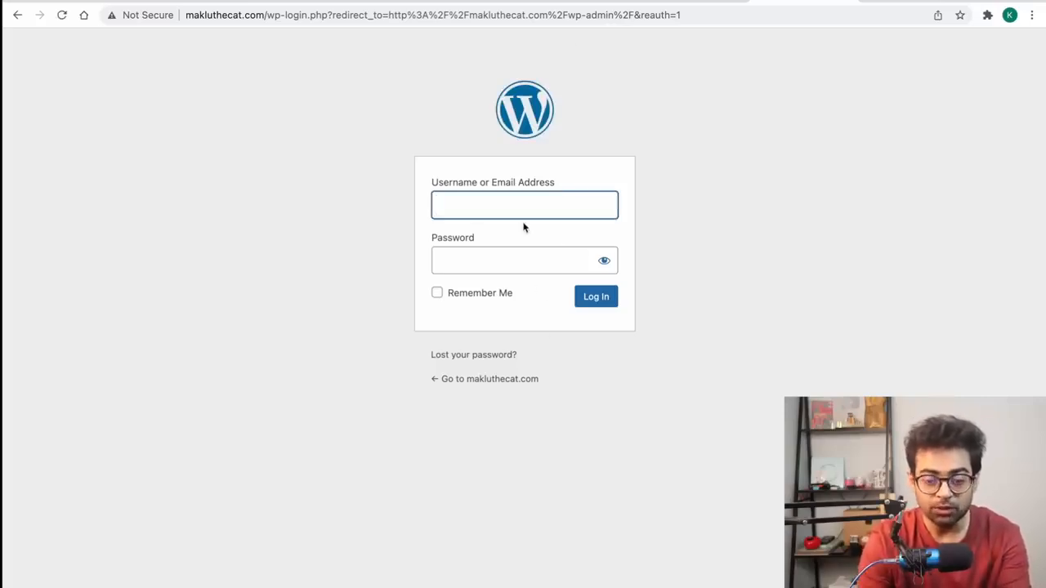
# Step: Sign in with the administrator's e-mail address and password
pyautogui.write('makluthecat')
pyautogui.press('Tab')
pyautogui.write('a')
pyautogui.press('BackSpace')
pyautogui.write('password1234')
pyautogui.hotkey('shift', 'Tab')
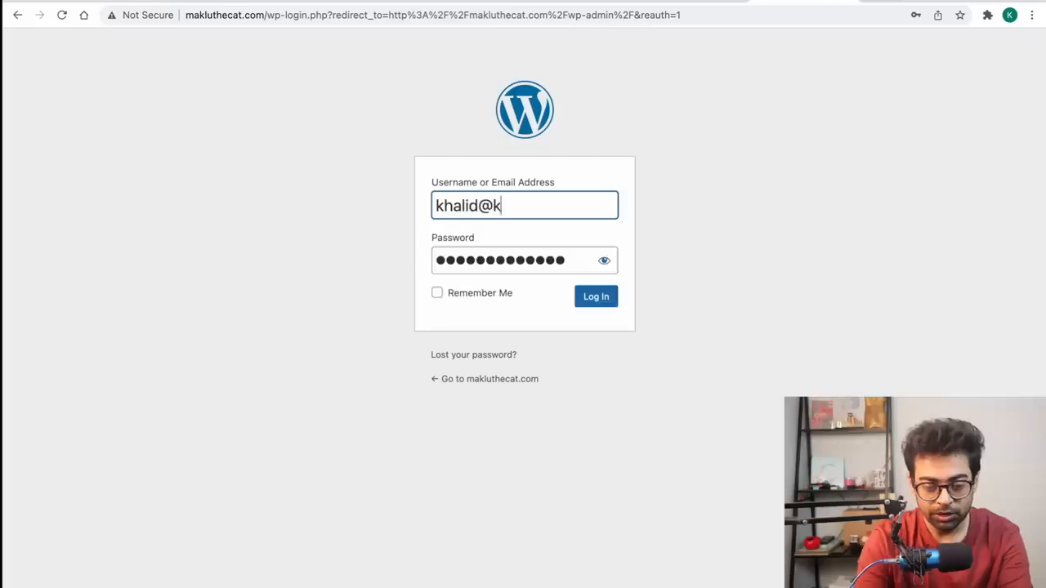
pyautogui.click(592, 299)
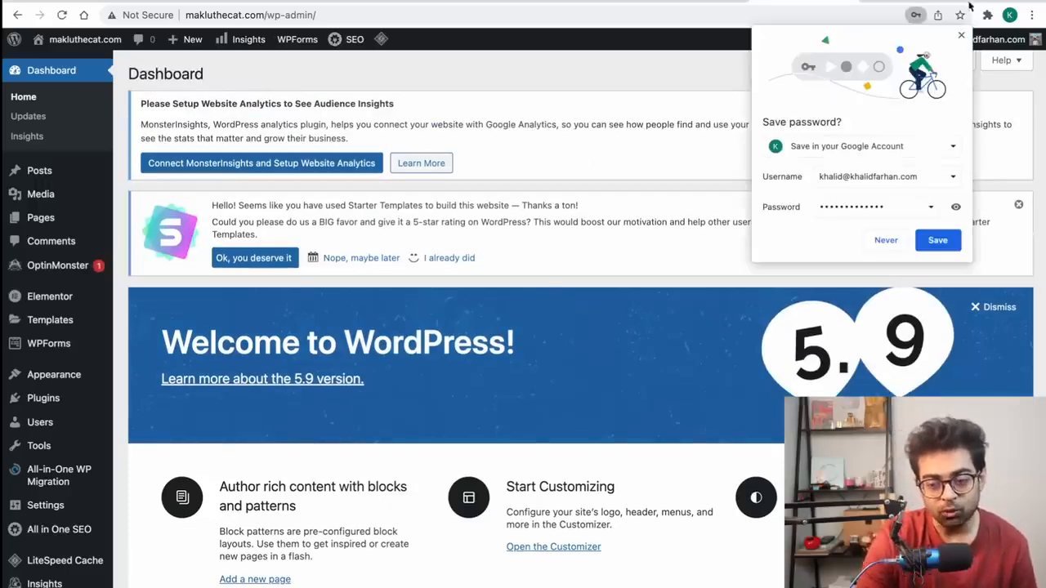
# Step: Dismiss the save-password prompt and move between the WordPress dashboard and Hostinger panel
pyautogui.click(962, 36)
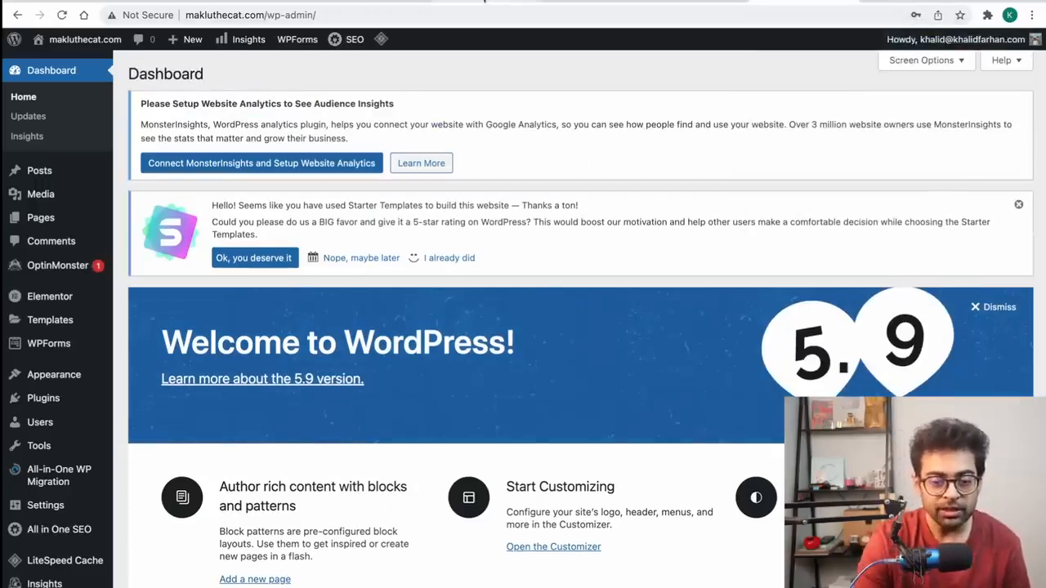
pyautogui.click(482, 3)
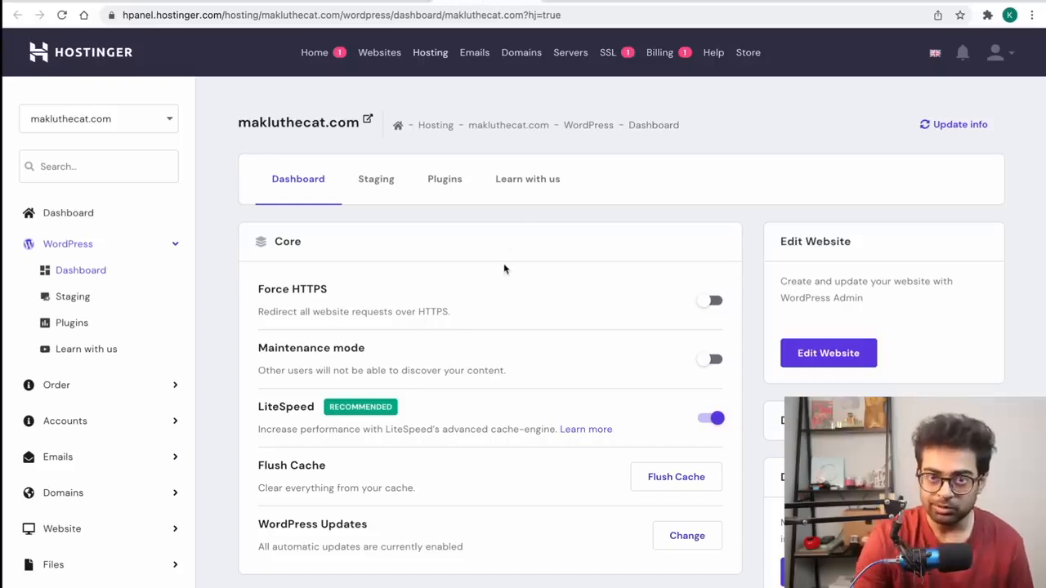
pyautogui.click(780, 3)
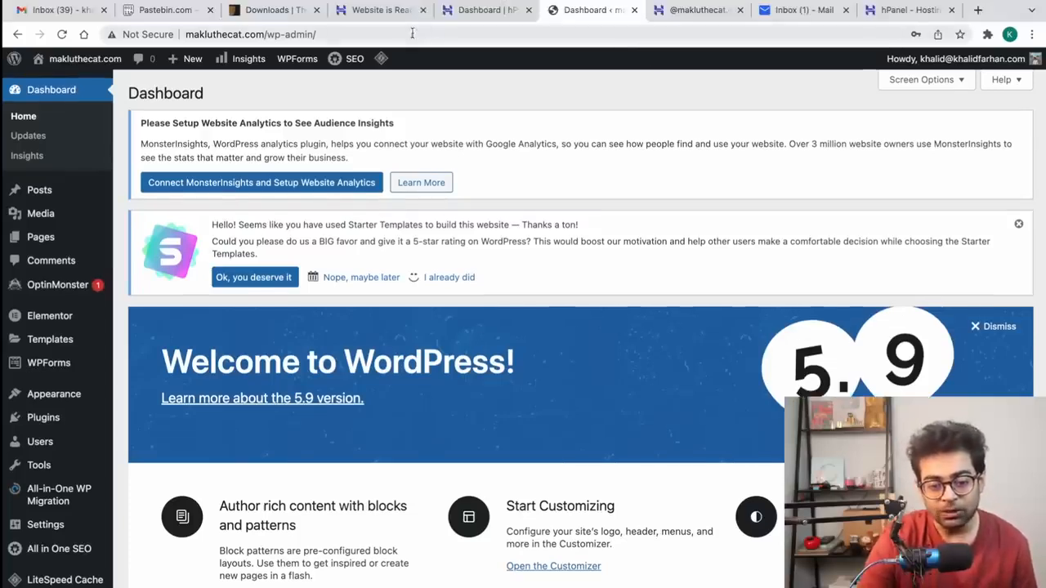
pyautogui.click(452, 13)
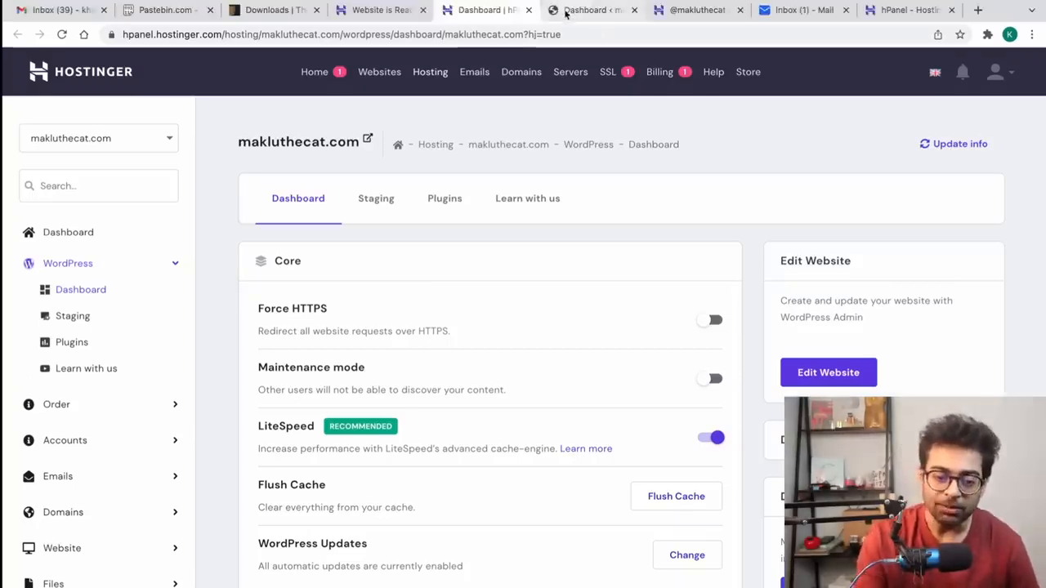
pyautogui.click(569, 12)
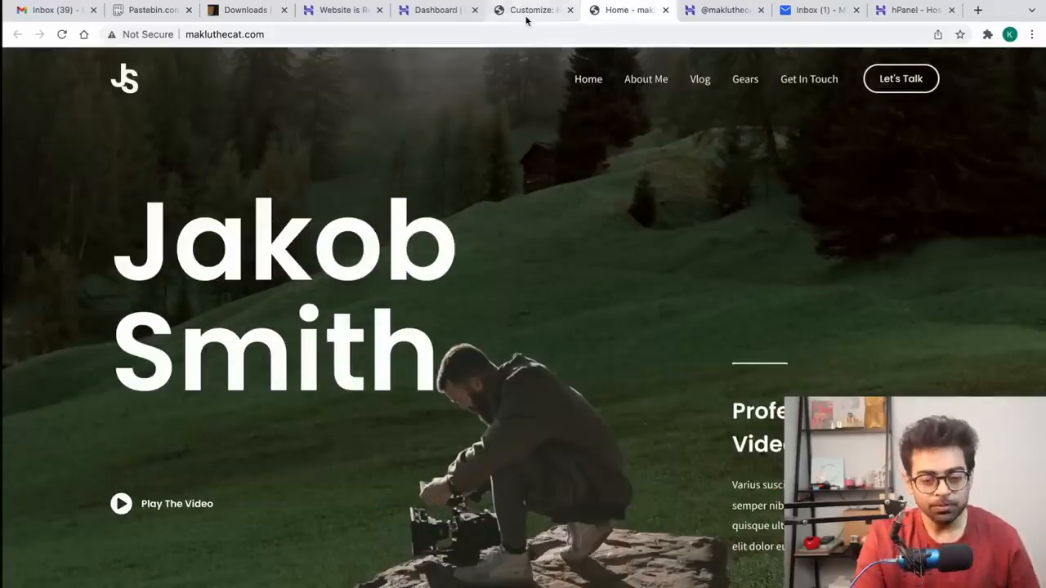
pyautogui.scroll(-20, 812, 303)
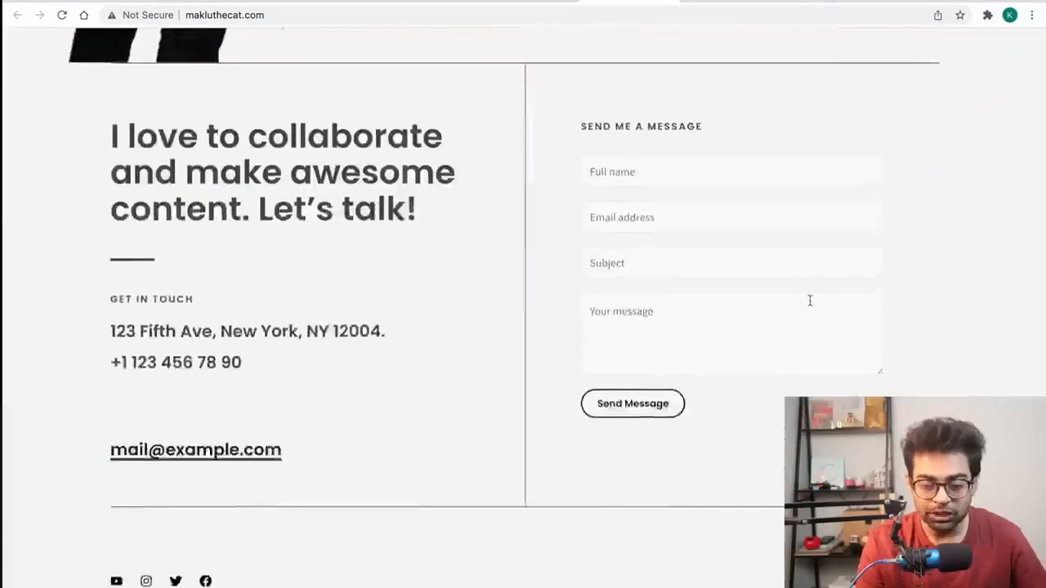
pyautogui.scroll(20, 809, 300)
pyautogui.scroll(10, 804, 383)
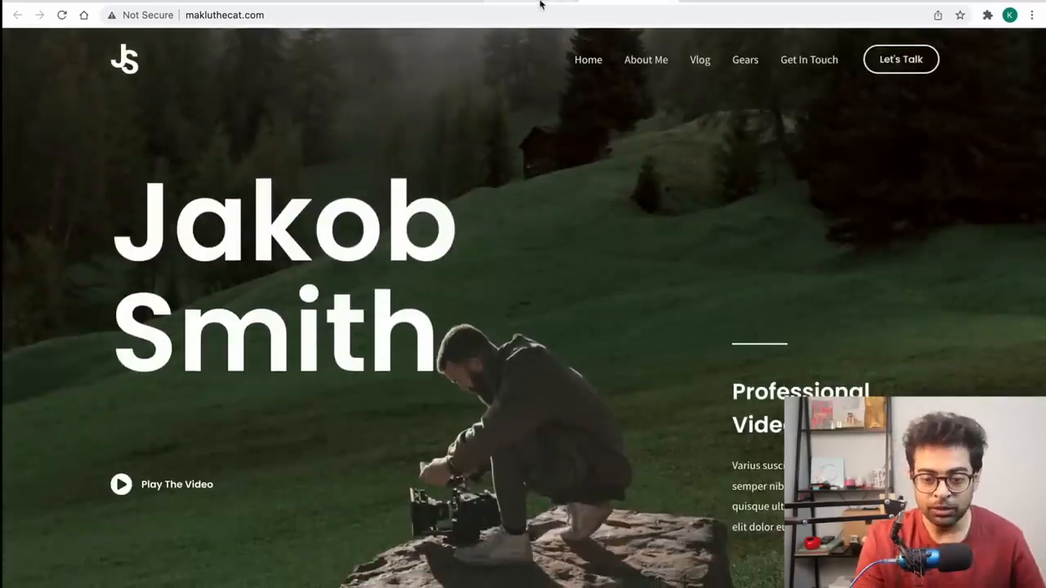
pyautogui.click(245, 3)
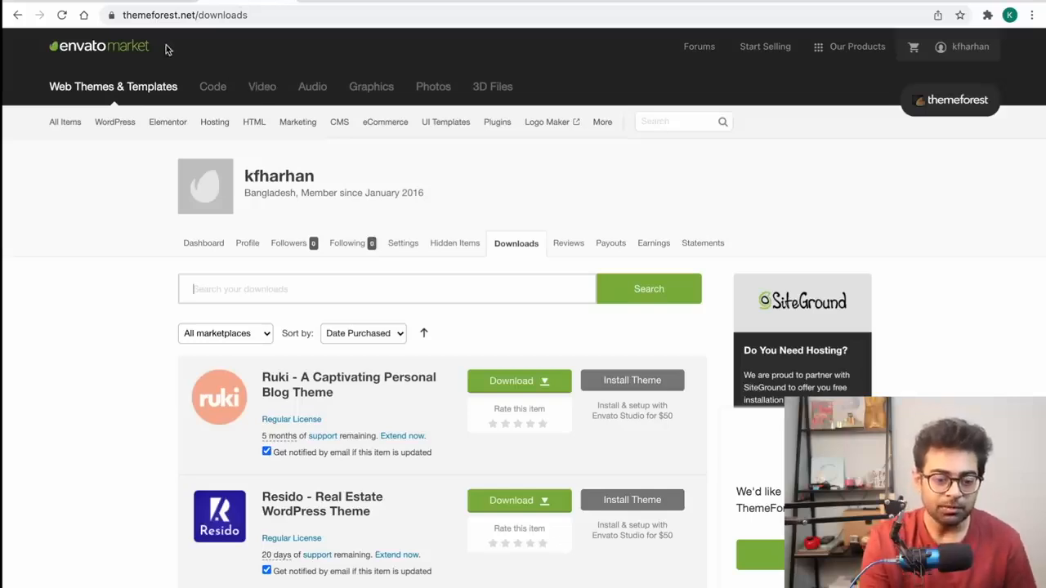
pyautogui.moveTo(195, 14); pyautogui.dragTo(437, 70)
pyautogui.press('BackSpace')
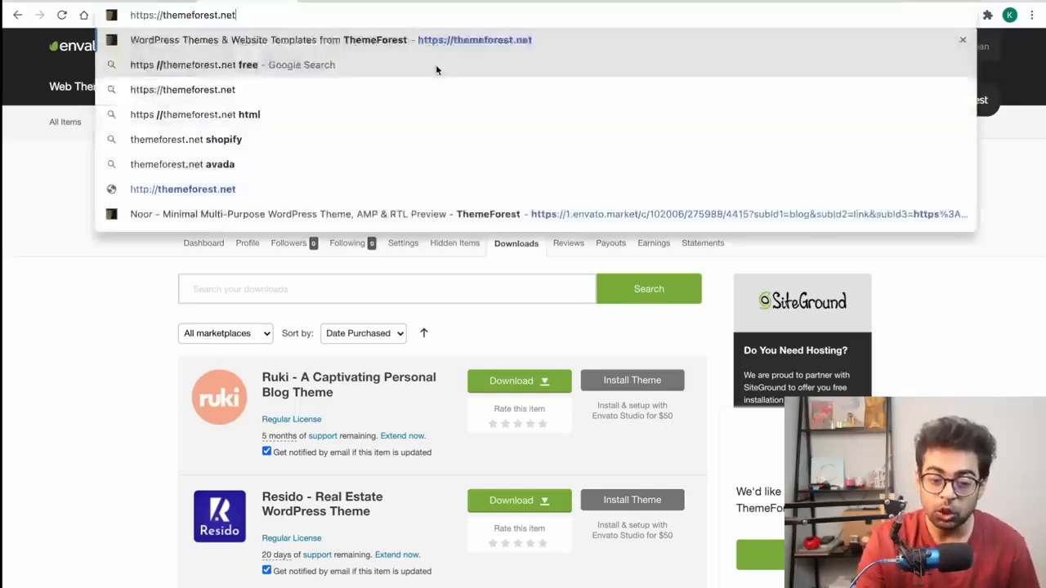
pyautogui.press('Return')
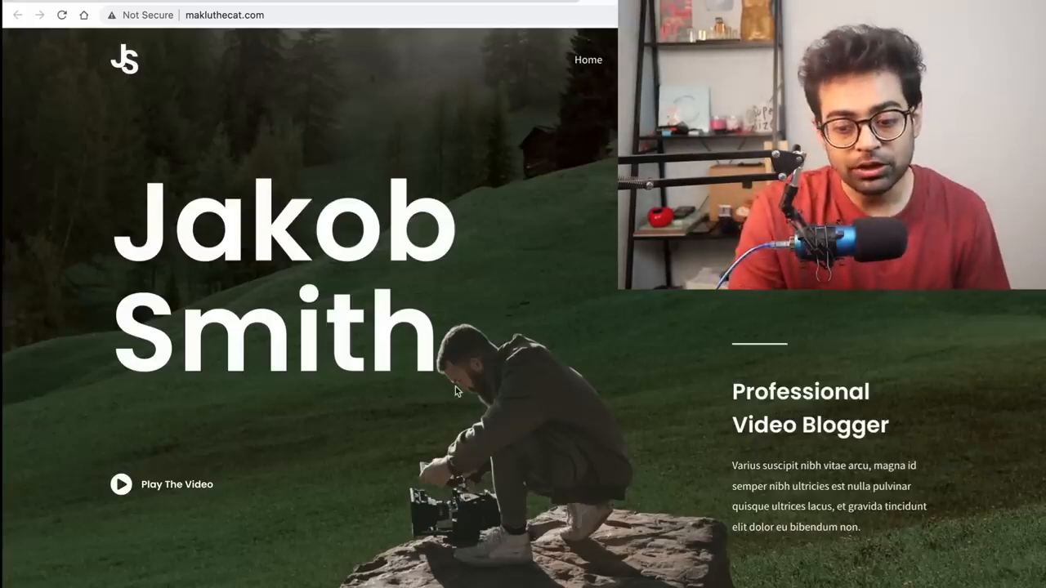
pyautogui.scroll(-15, 455, 386)
pyautogui.scroll(12, 455, 387)
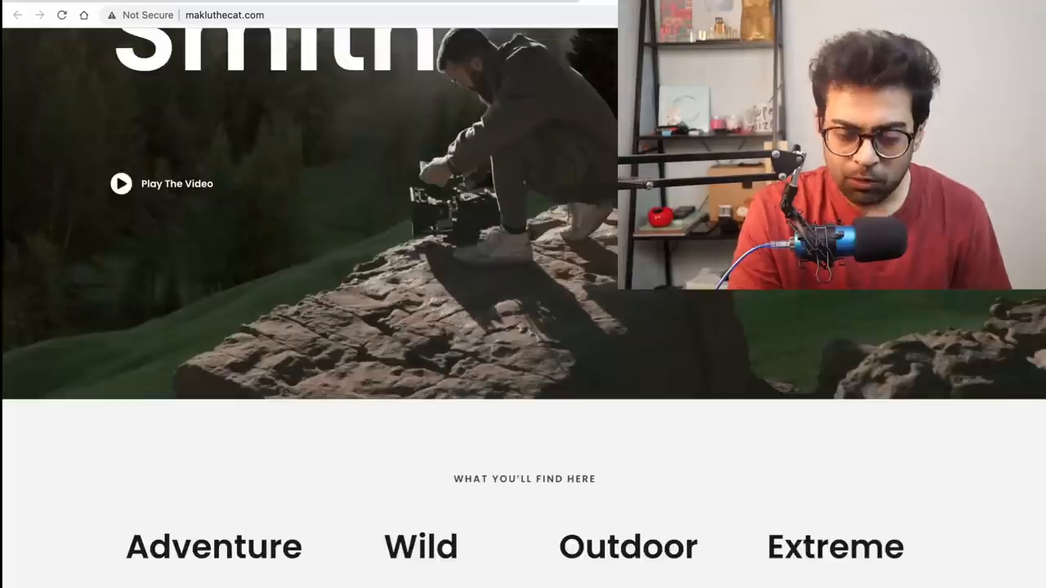
pyautogui.scroll(4, 562, 373)
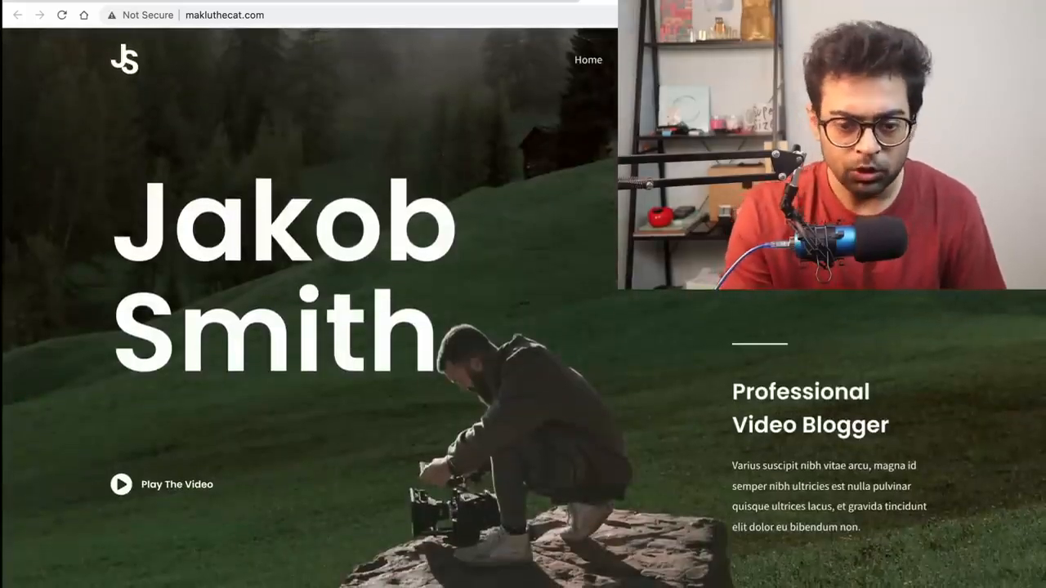
# Step: Search ThemeForest for 'personal blog' themes in WordPress
pyautogui.click(249, 6)
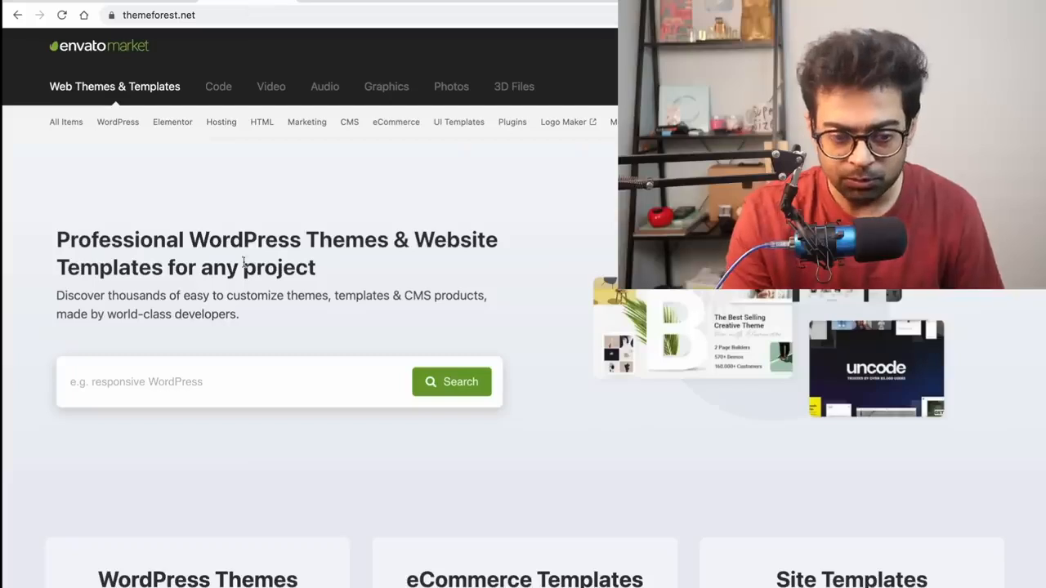
pyautogui.click(202, 382)
pyautogui.write('personal blog')
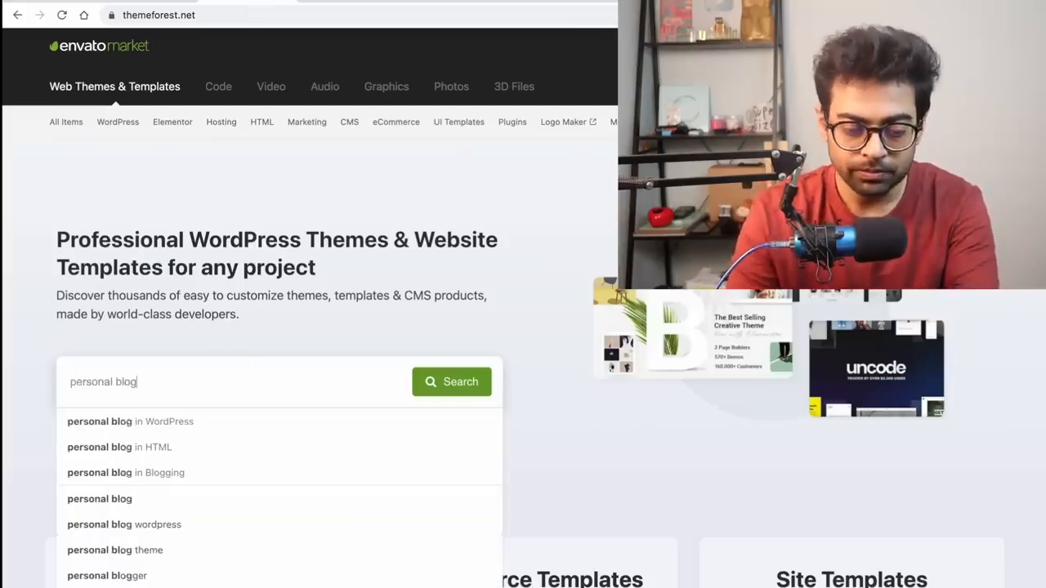
pyautogui.click(183, 423)
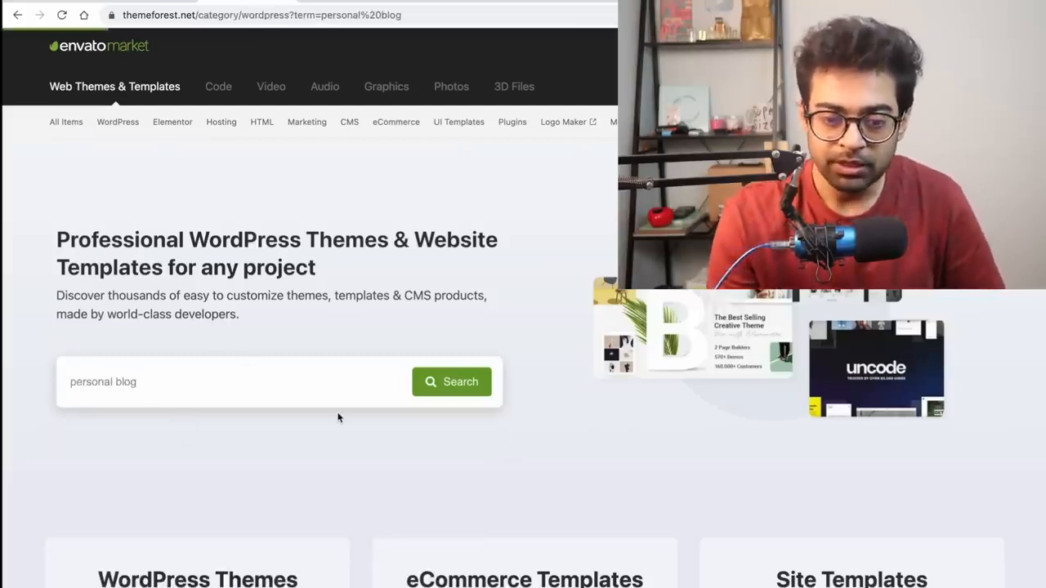
# Step: Browse the results and open the Writing theme's live preview
pyautogui.scroll(-2, 542, 482)
pyautogui.scroll(-20, 542, 482)
pyautogui.scroll(18, 542, 482)
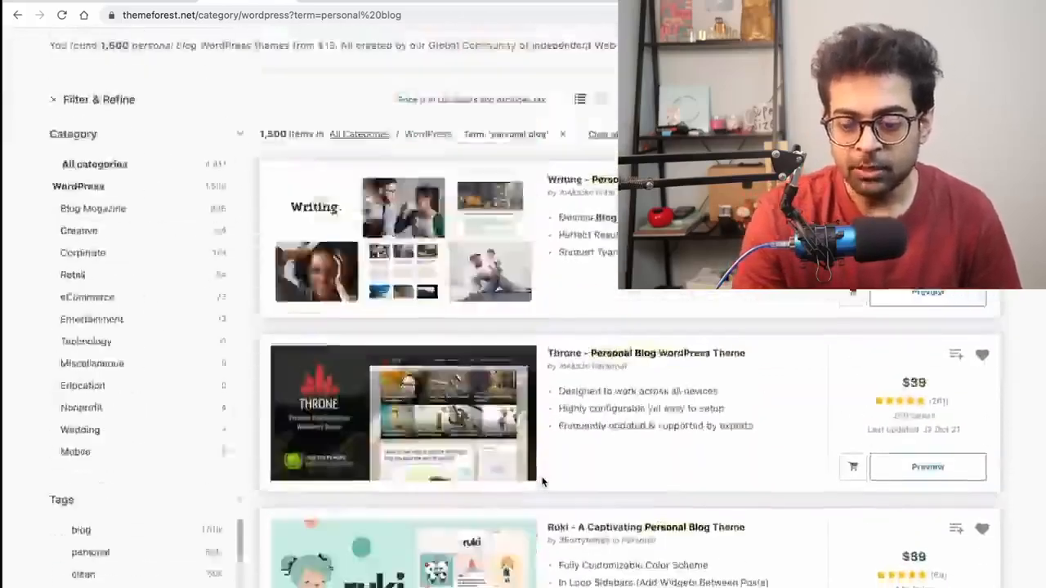
pyautogui.scroll(2, 542, 482)
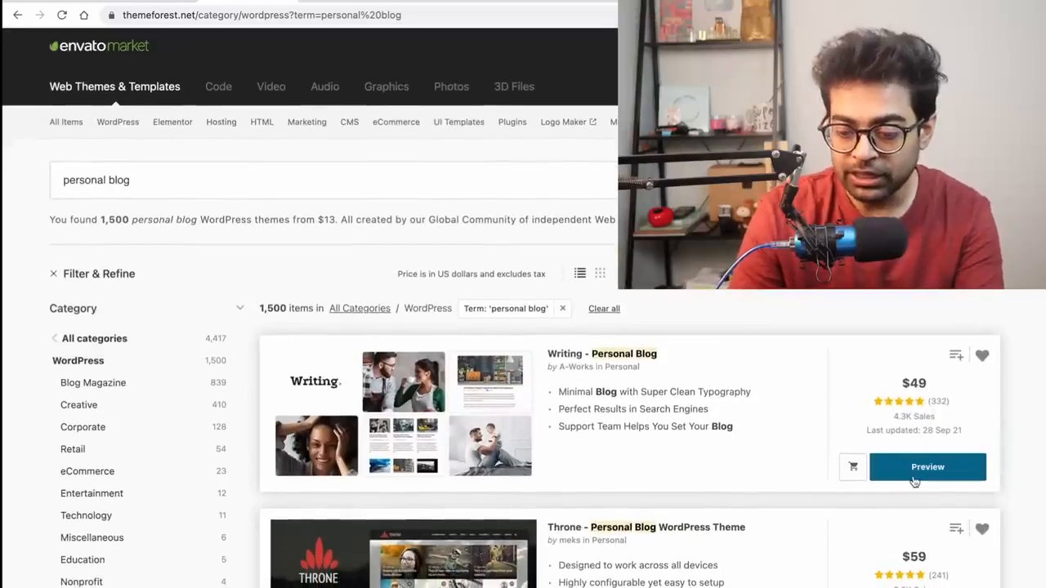
pyautogui.click(914, 481)
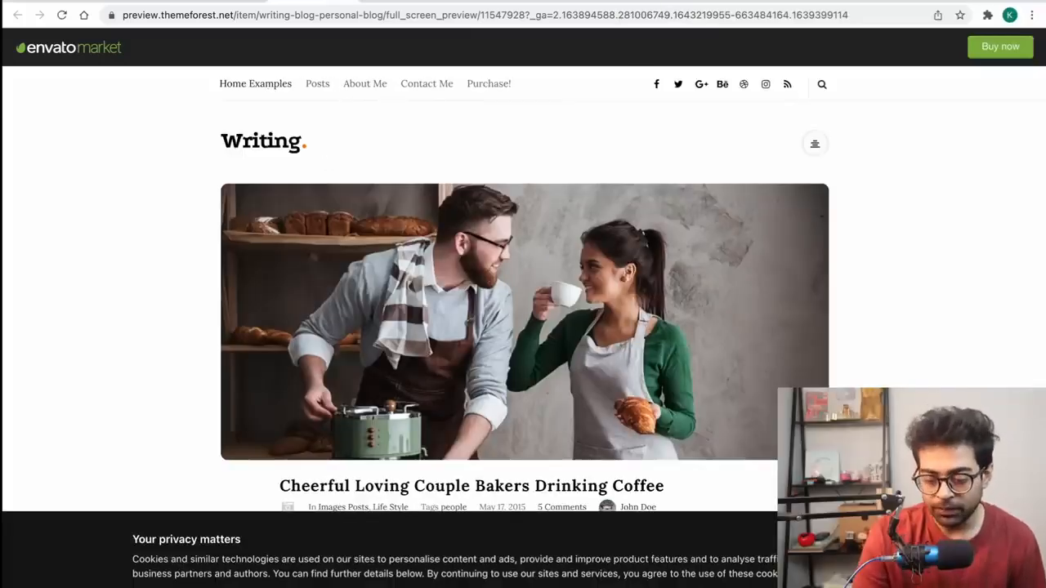
# Step: Accept the cookie notice and scroll through the Writing demo's homepage
pyautogui.click(891, 562)
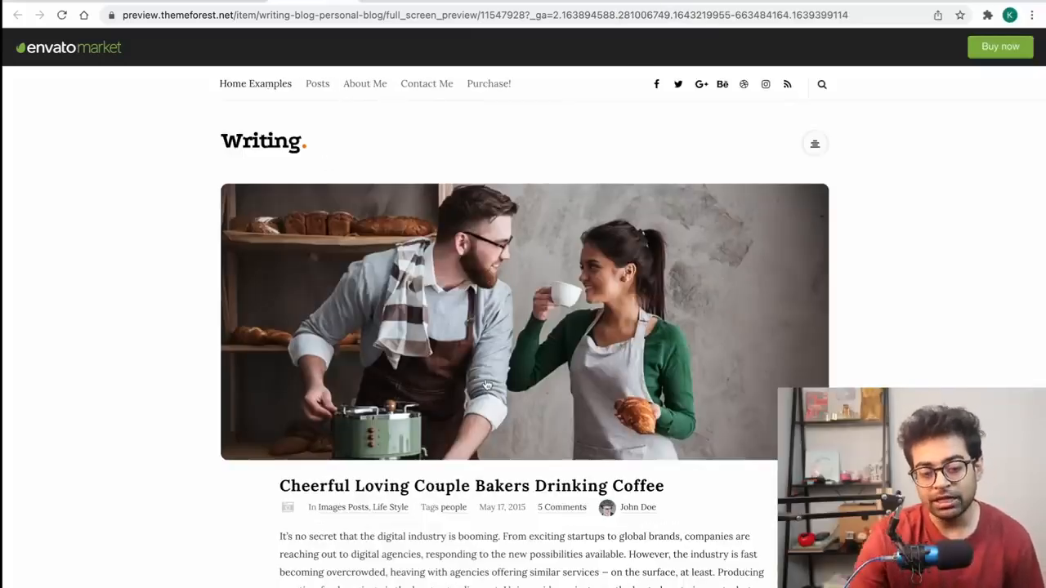
pyautogui.scroll(-10, 486, 385)
pyautogui.scroll(-5, 487, 385)
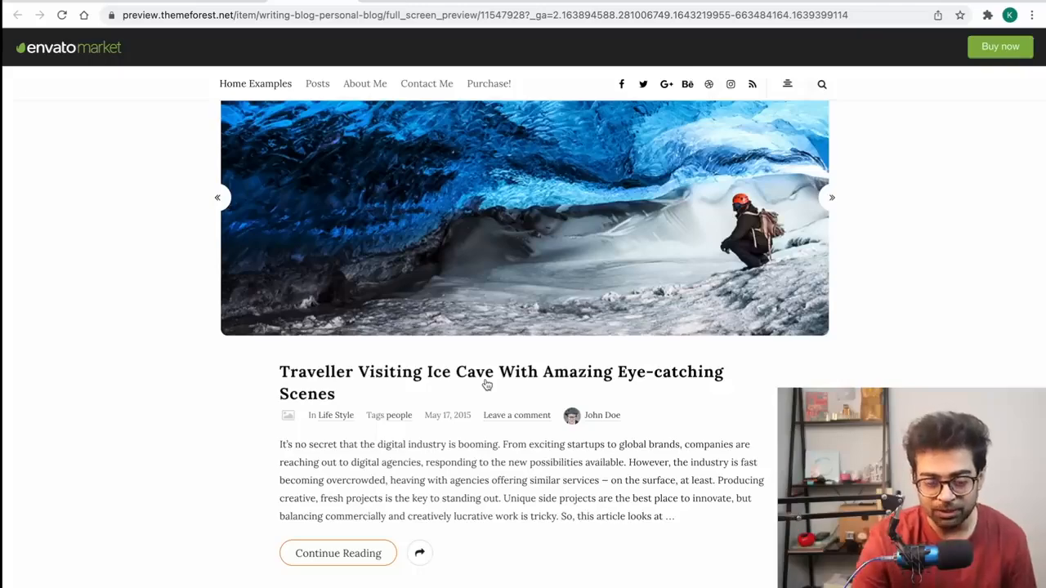
pyautogui.scroll(10, 487, 385)
pyautogui.scroll(5, 372, 312)
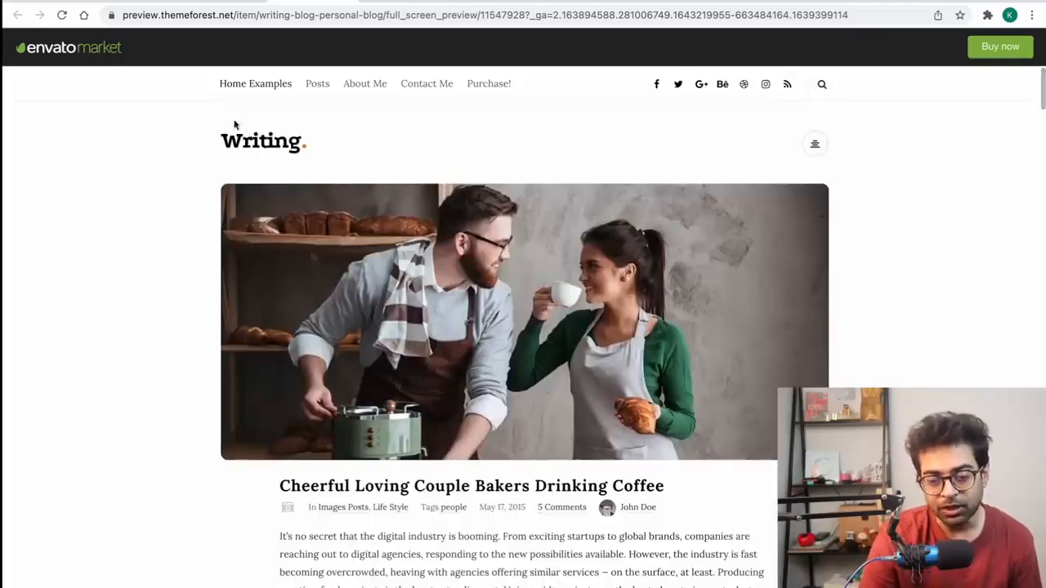
pyautogui.scroll(-10, 517, 247)
pyautogui.scroll(-15, 517, 247)
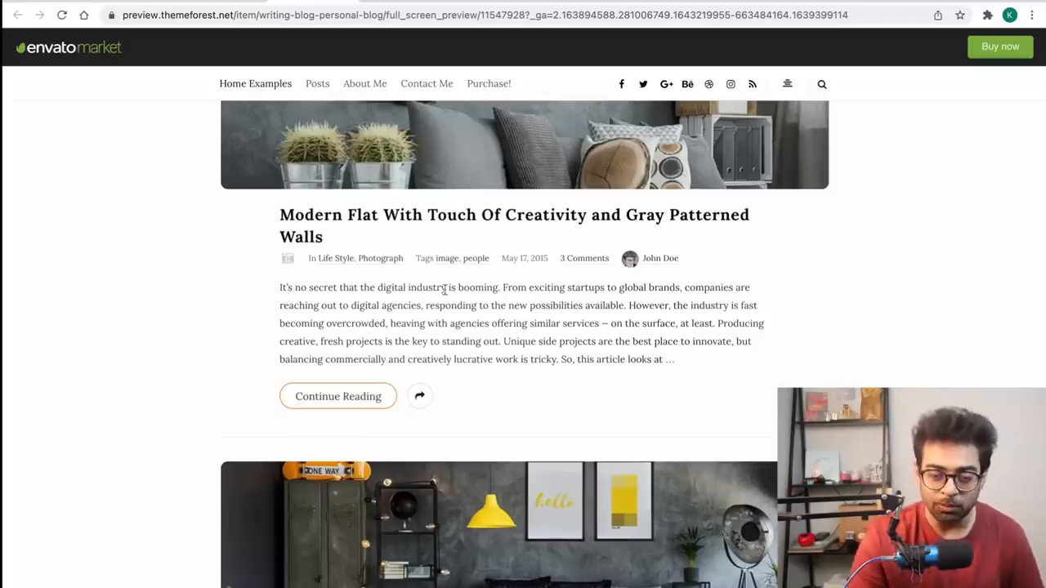
# Step: Read the full Modern Flat demo post
pyautogui.click(353, 396)
pyautogui.scroll(-1, 352, 395)
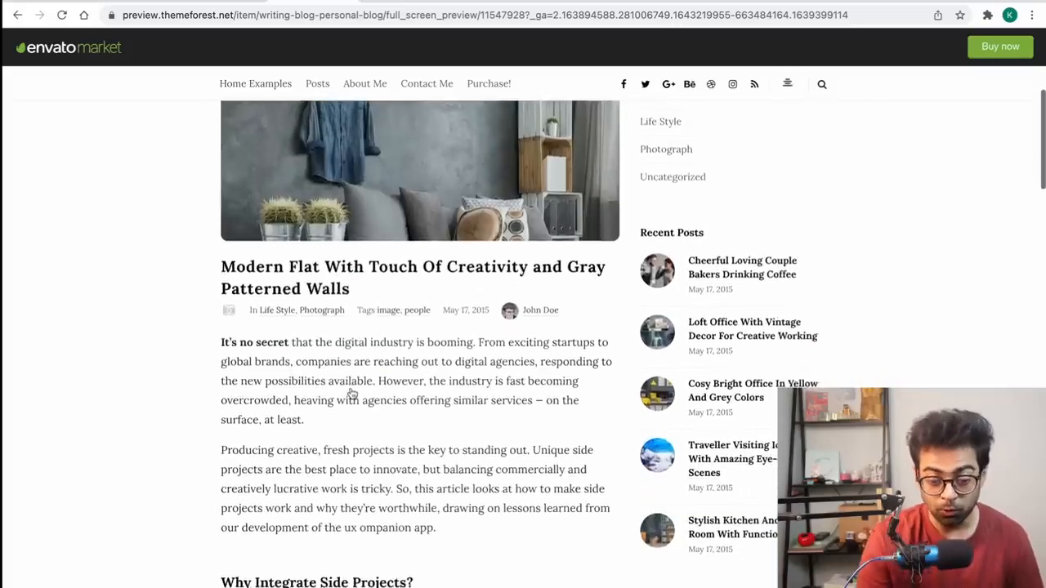
pyautogui.scroll(-15, 352, 395)
pyautogui.scroll(-5, 353, 394)
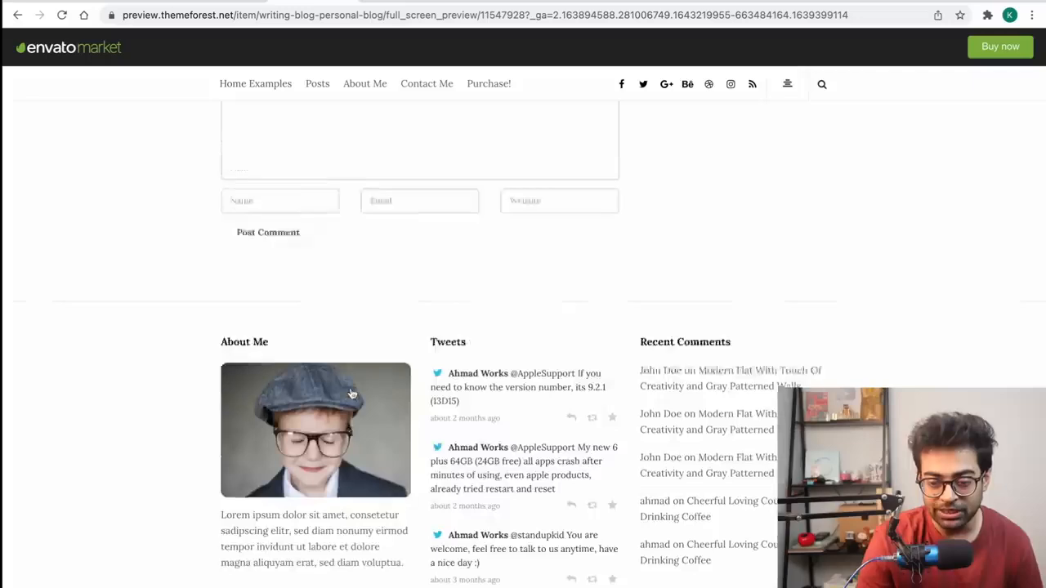
pyautogui.scroll(20, 352, 394)
# Step: View the demo's About Me page and sidebar, then return to the search results
pyautogui.click(379, 93)
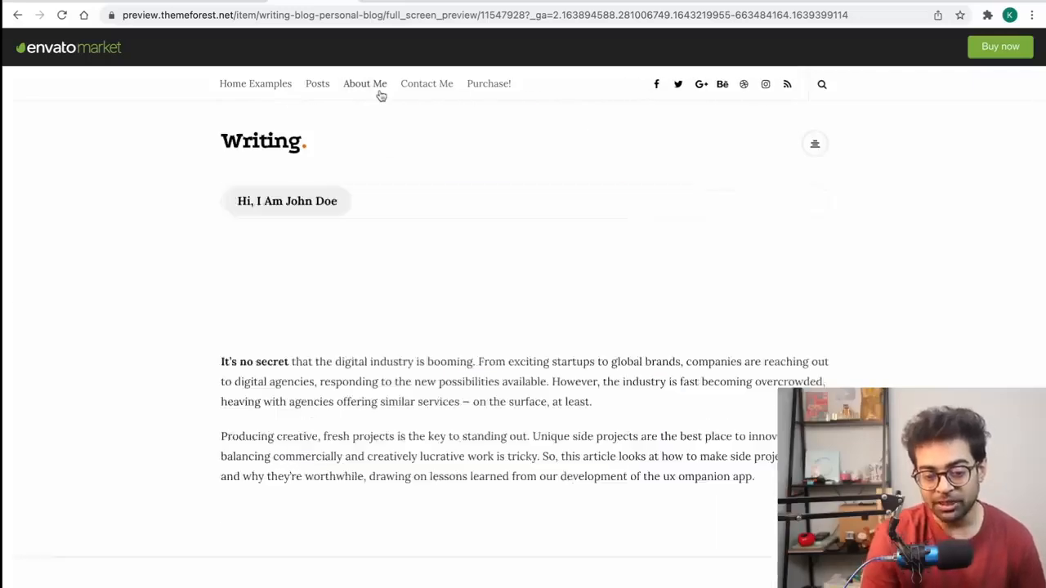
pyautogui.scroll(-6, 425, 295)
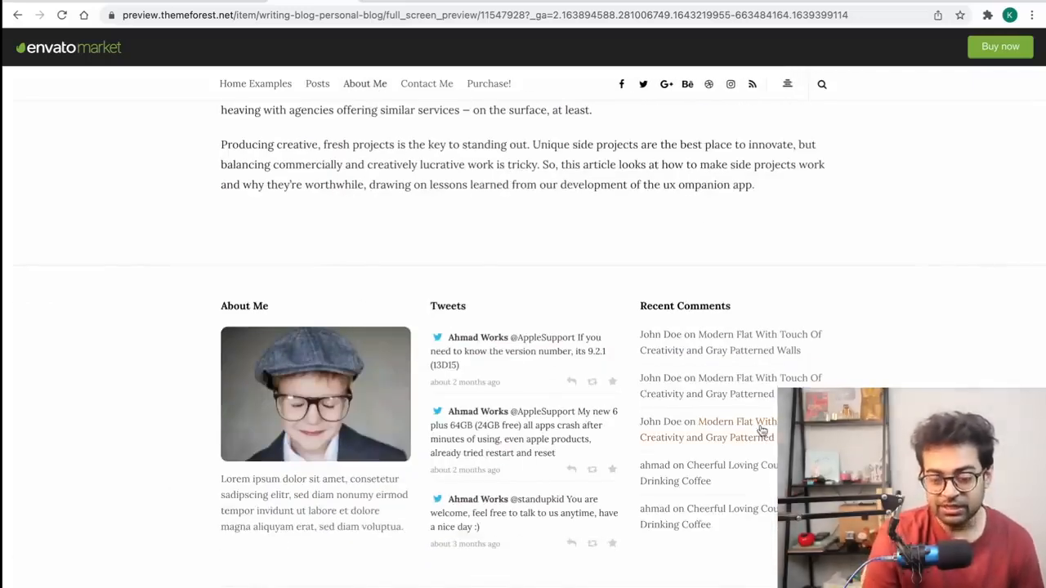
pyautogui.scroll(10, 757, 436)
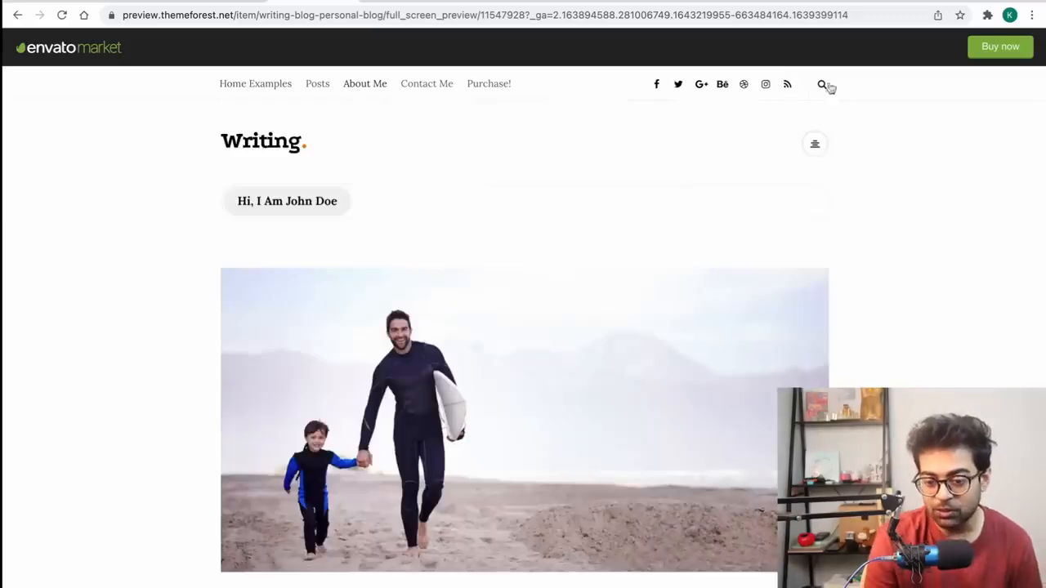
pyautogui.click(817, 143)
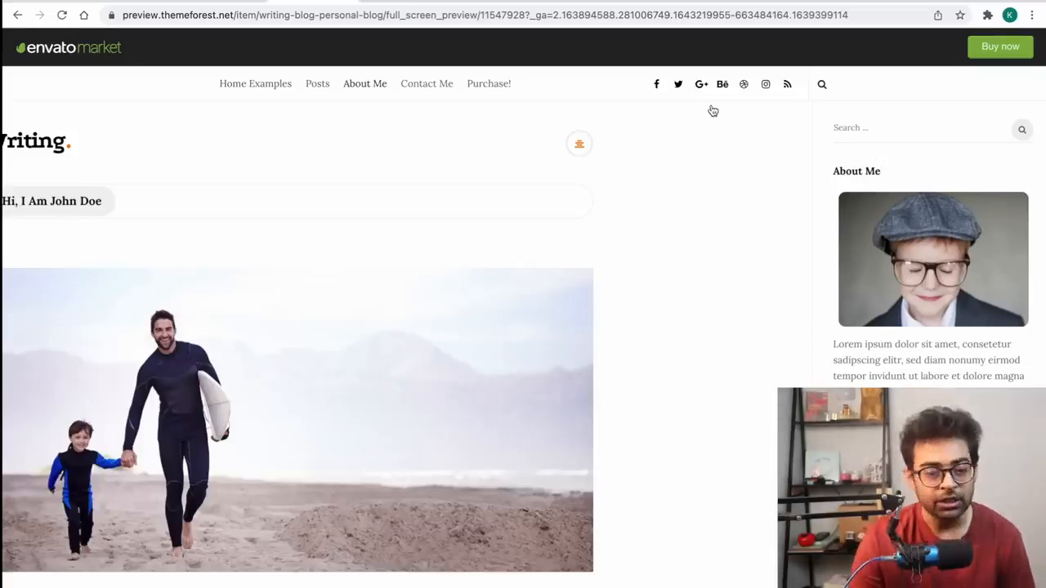
pyautogui.click(210, 18)
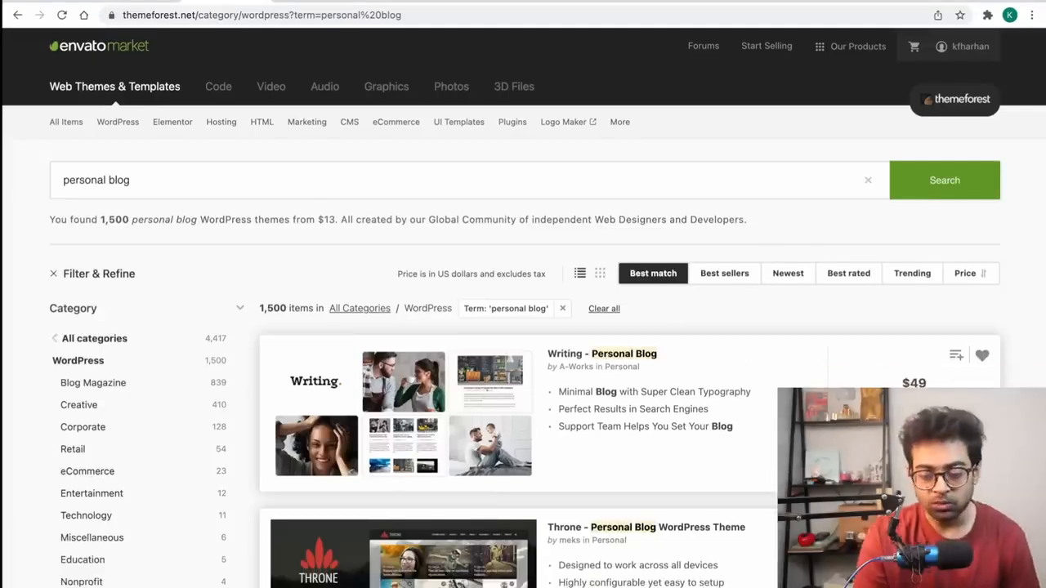
# Step: Add the Writing theme to the cart, then download Ruki's installable WordPress file from Downloads
pyautogui.click(853, 467)
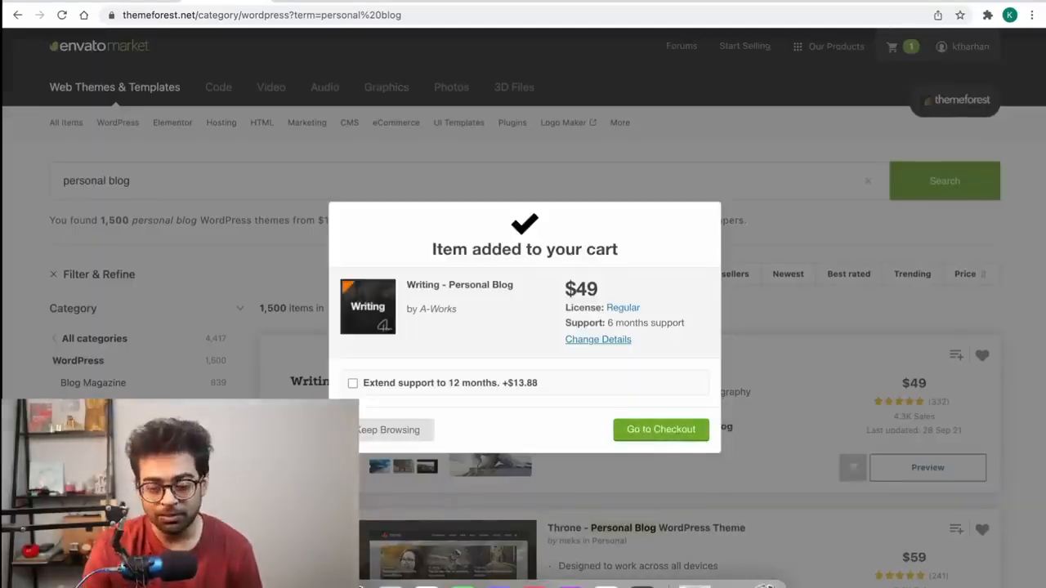
pyautogui.press('Escape')
pyautogui.moveTo(956, 62)
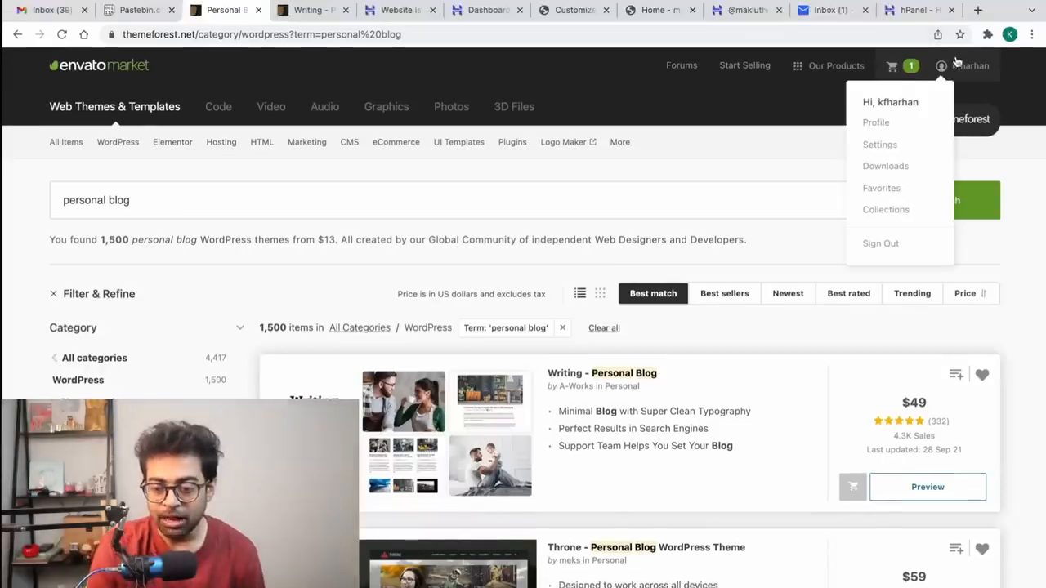
pyautogui.click(895, 167)
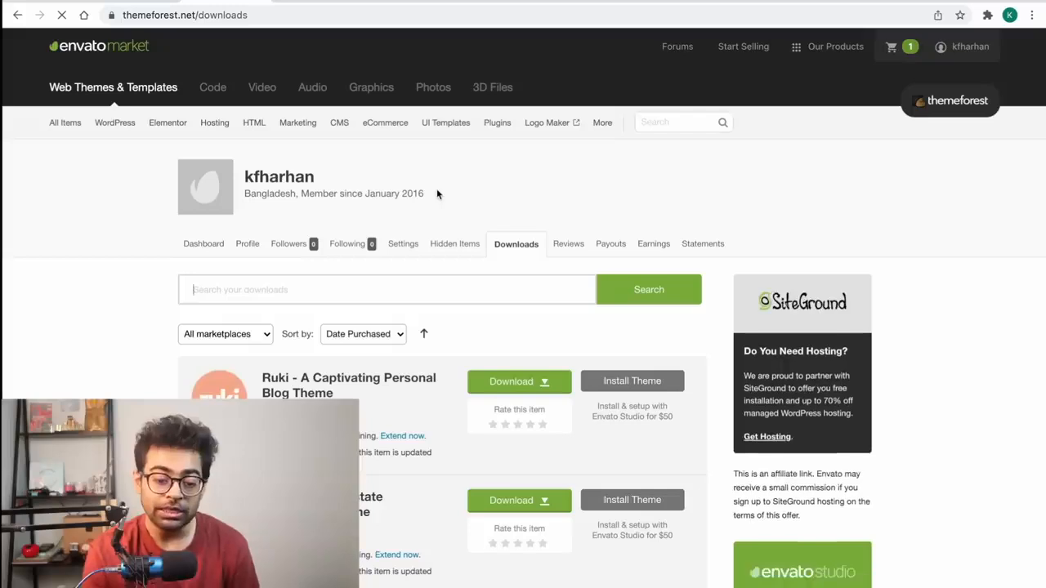
pyautogui.scroll(-3, 437, 194)
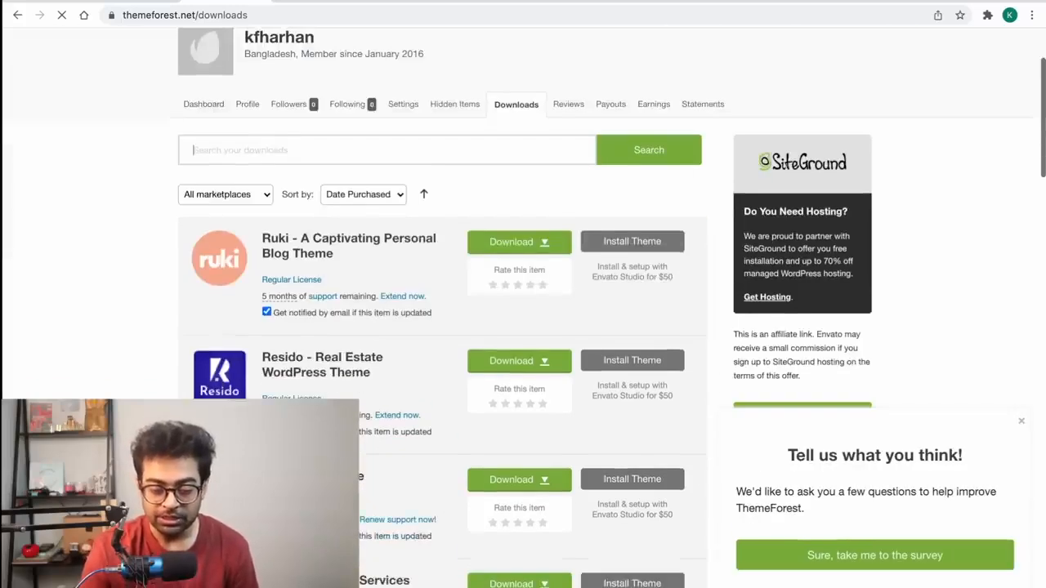
pyautogui.scroll(-3, 442, 308)
pyautogui.scroll(-3, 442, 308)
pyautogui.scroll(3, 442, 308)
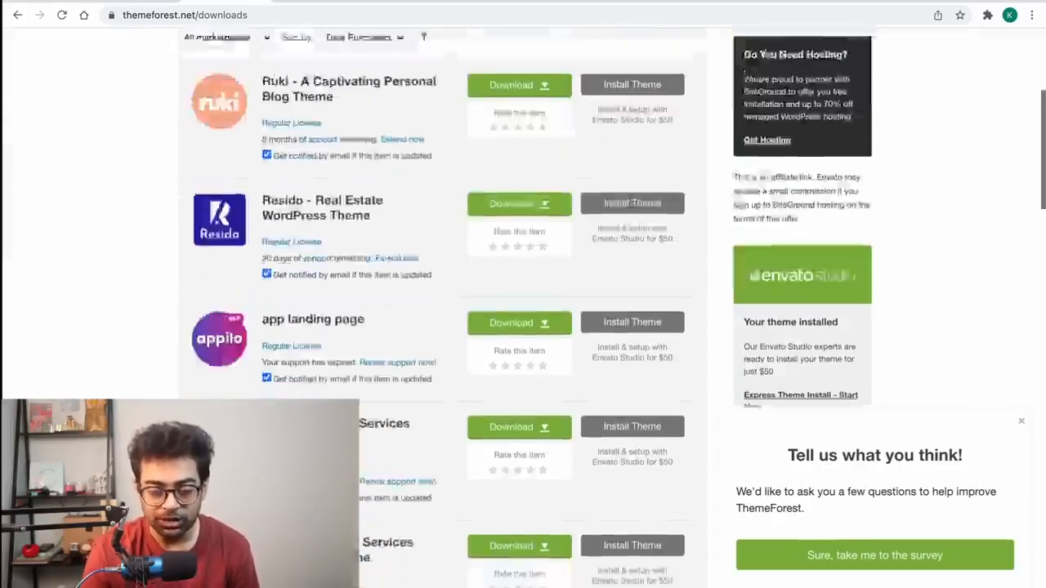
pyautogui.scroll(5, 603, 400)
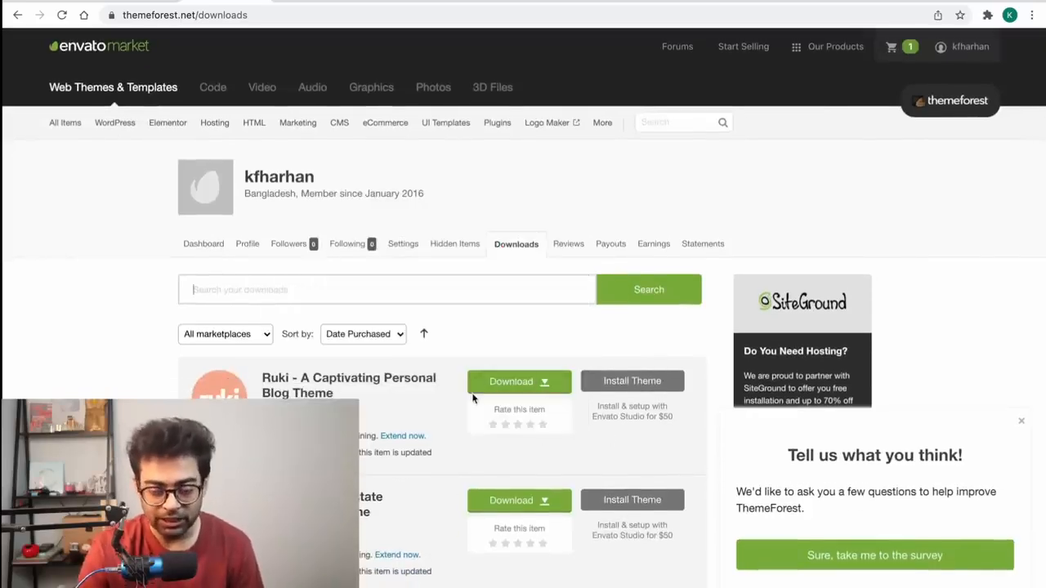
pyautogui.click(523, 382)
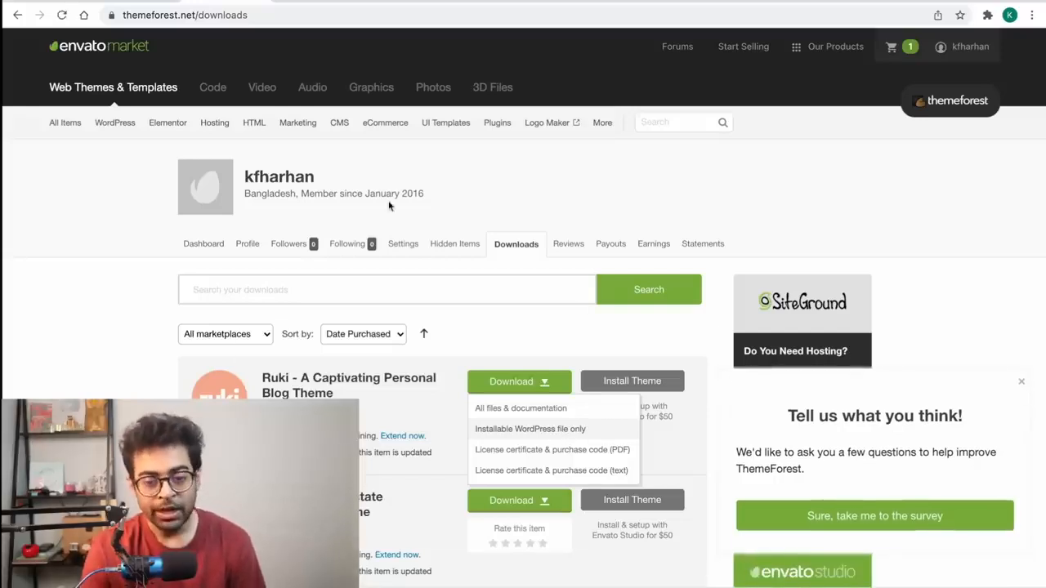
pyautogui.click(572, 2)
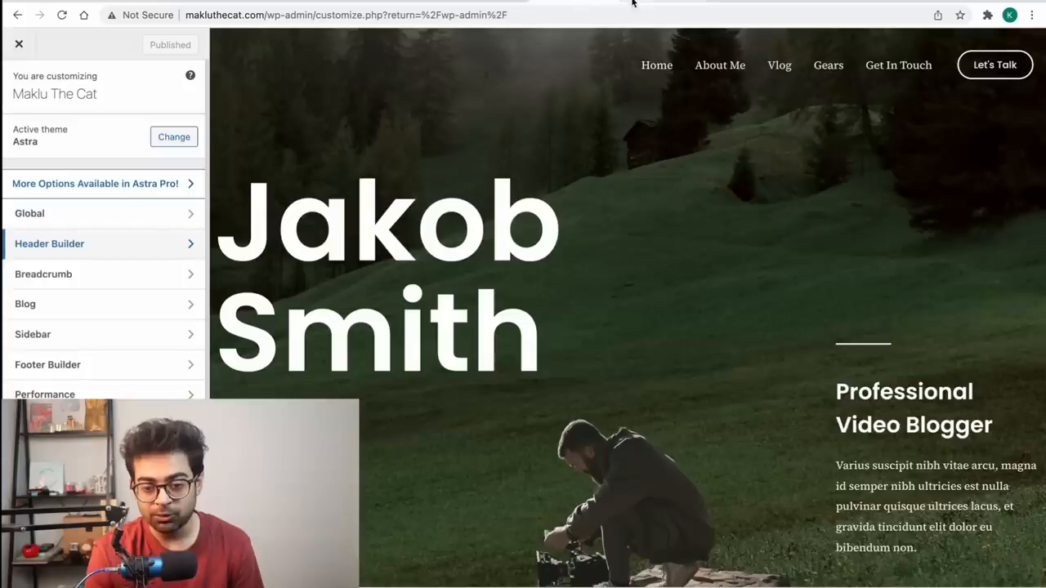
# Step: Load makluthecat.com/wp-admin/ and go to Appearance > Themes
pyautogui.click(615, 2)
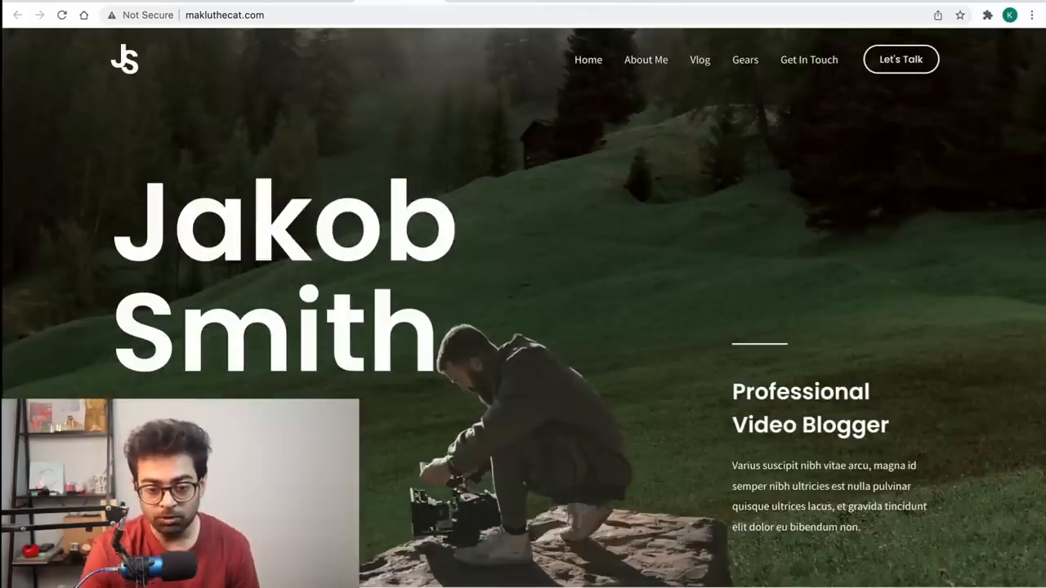
pyautogui.click(398, 15)
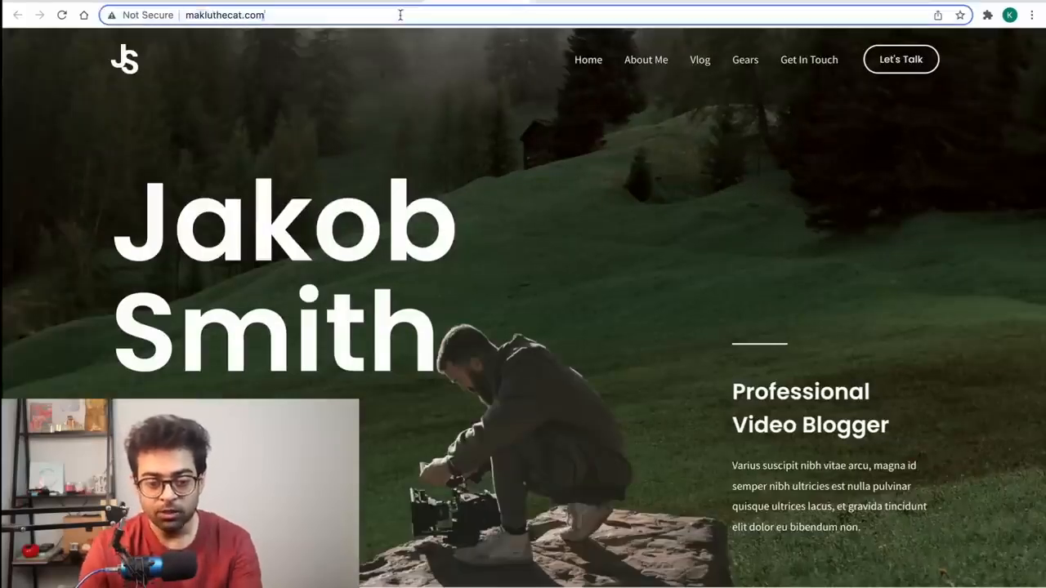
pyautogui.write('wp-admin/')
pyautogui.press('Return')
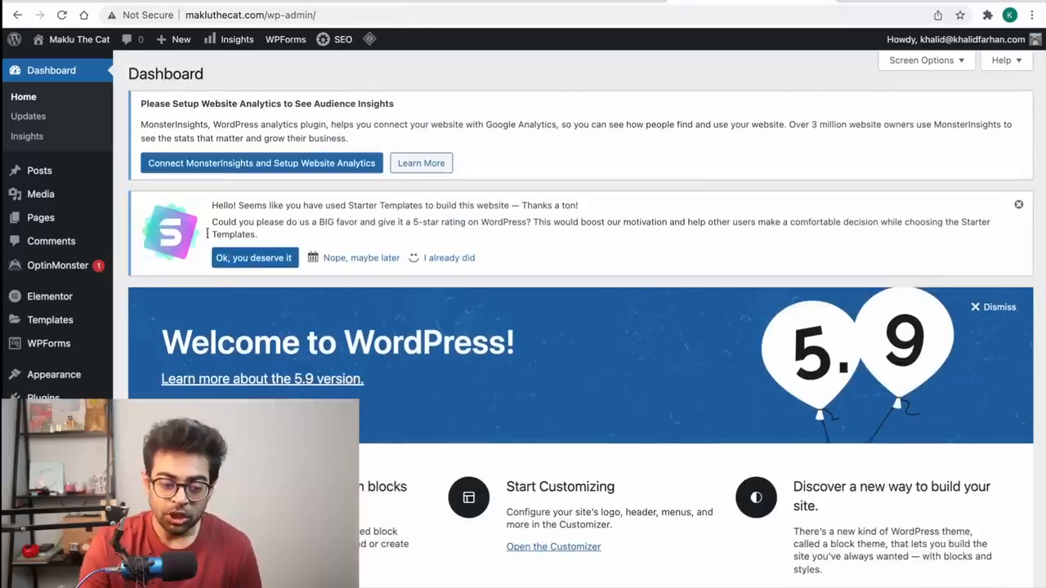
pyautogui.moveTo(84, 372)
pyautogui.click(131, 378)
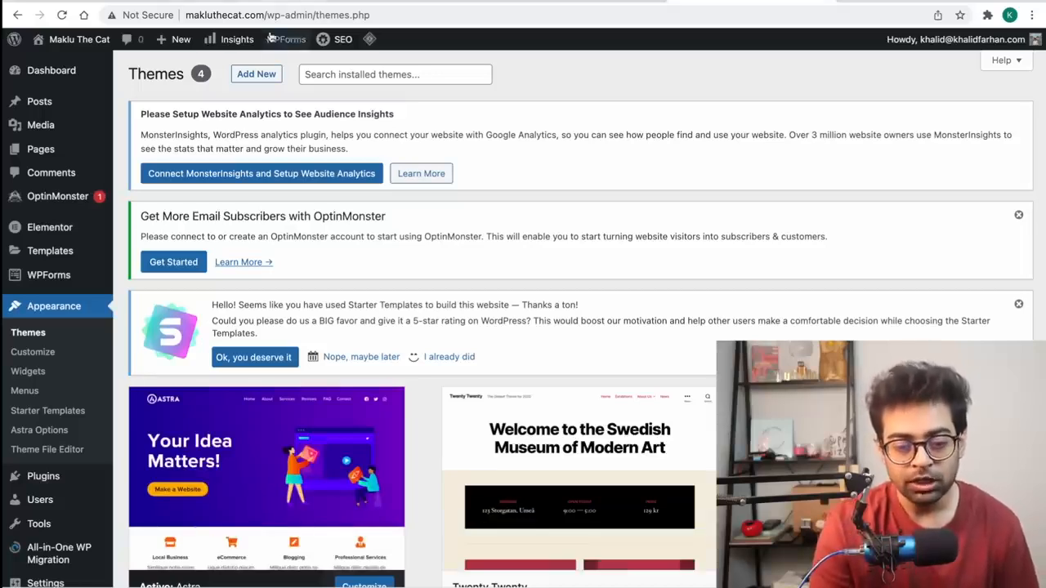
# Step: Upload the downloaded themeforest Ruki zip through Add New > Upload Theme and install it
pyautogui.click(269, 78)
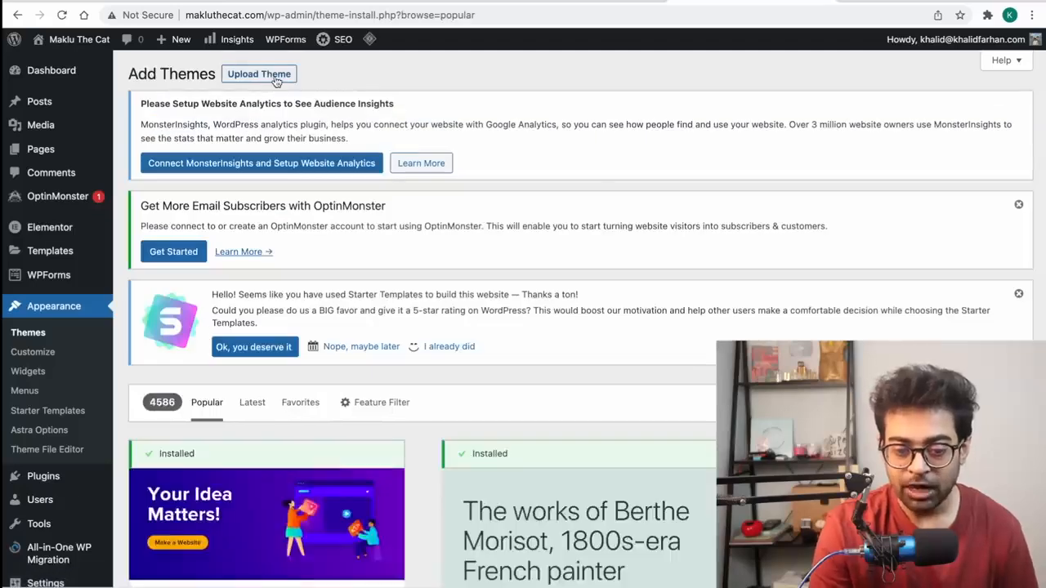
pyautogui.click(259, 75)
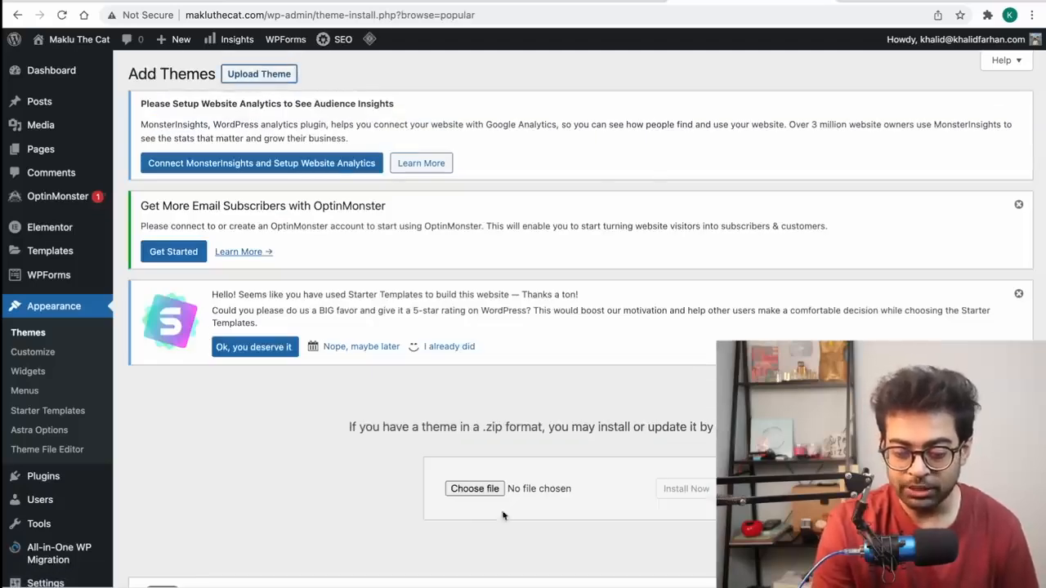
pyautogui.click(483, 489)
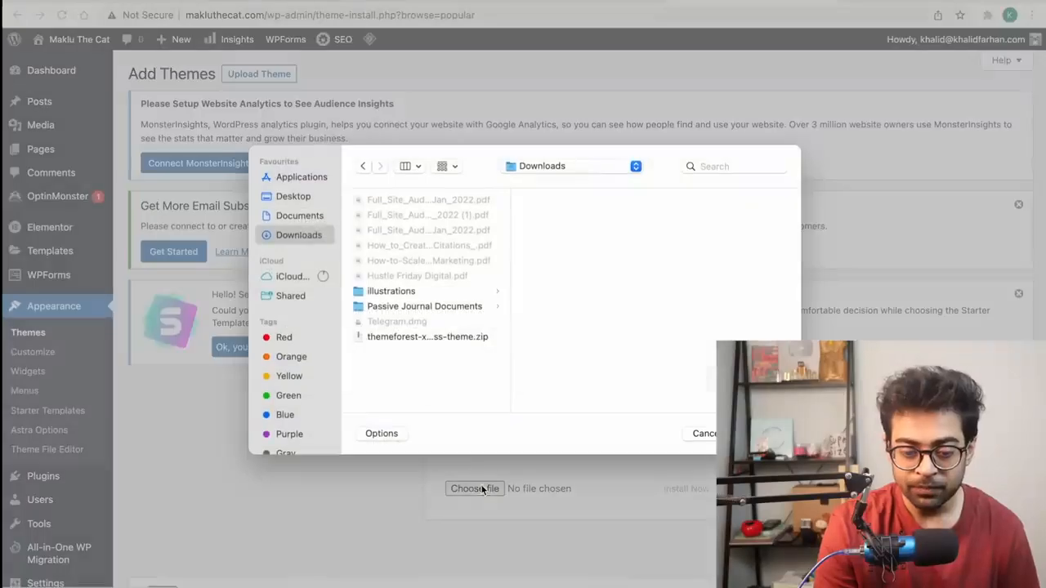
pyautogui.doubleClick(413, 336)
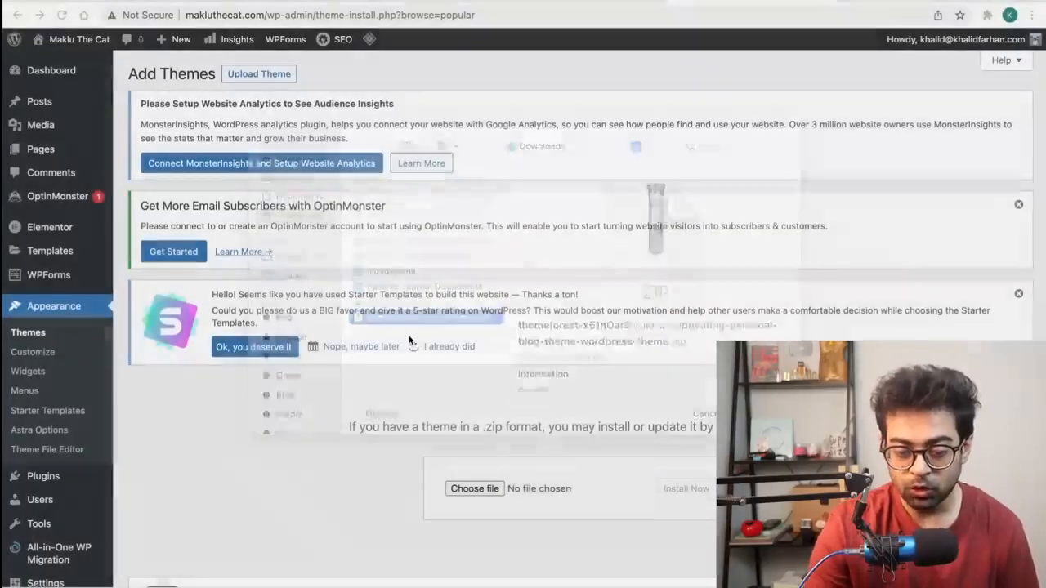
pyautogui.click(680, 495)
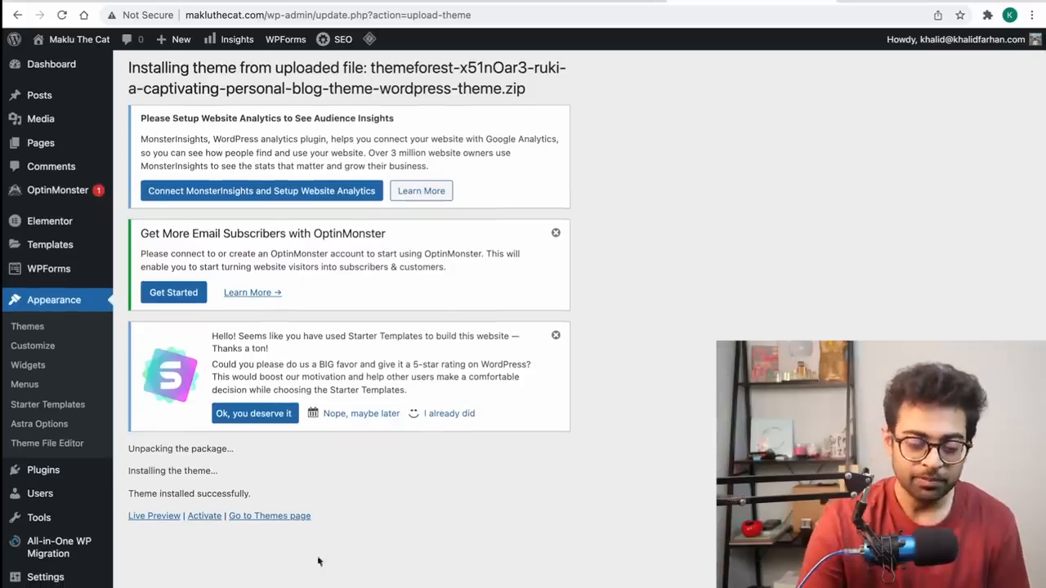
# Step: Activate Ruki and dismiss the cache, OptinMonster, Starter Templates and theme-activated notices
pyautogui.click(214, 517)
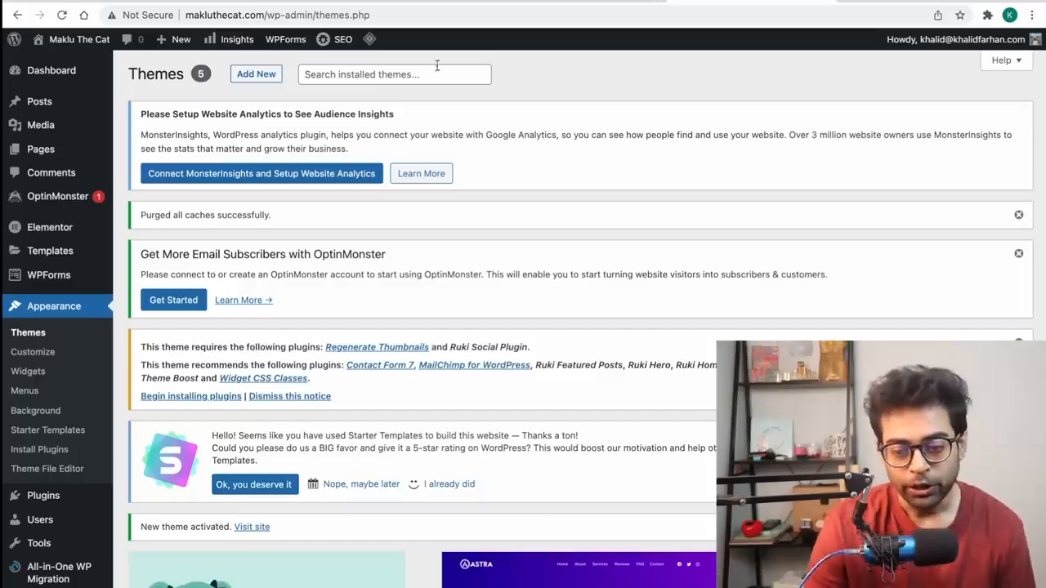
pyautogui.click(1018, 215)
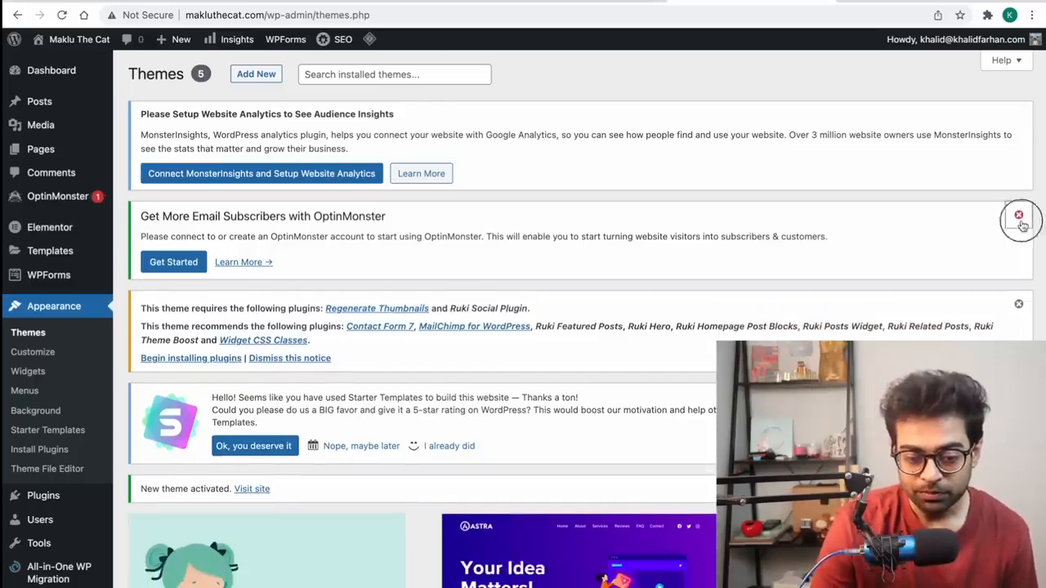
pyautogui.click(1020, 219)
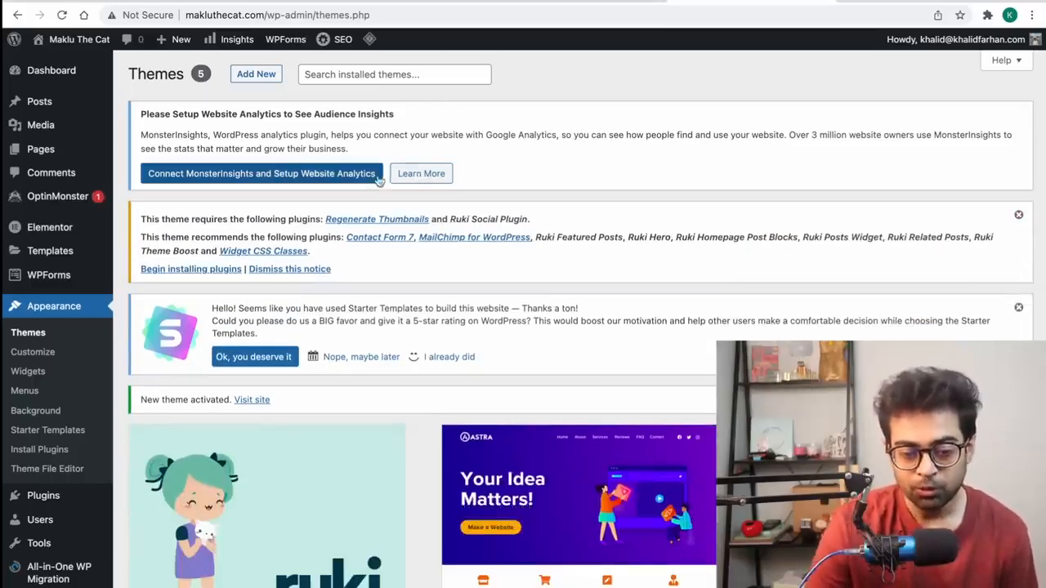
pyautogui.click(1021, 324)
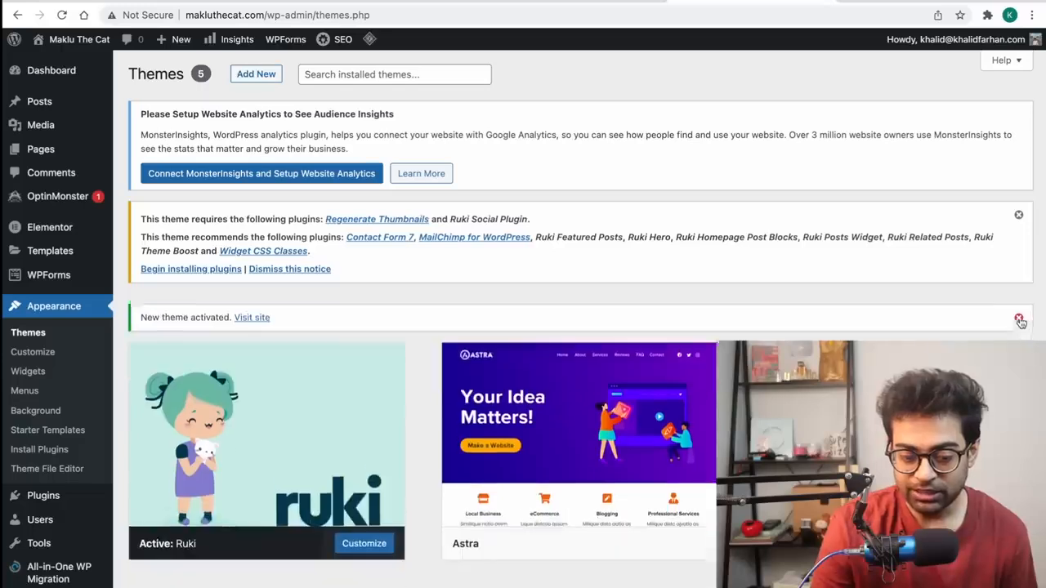
pyautogui.click(1021, 323)
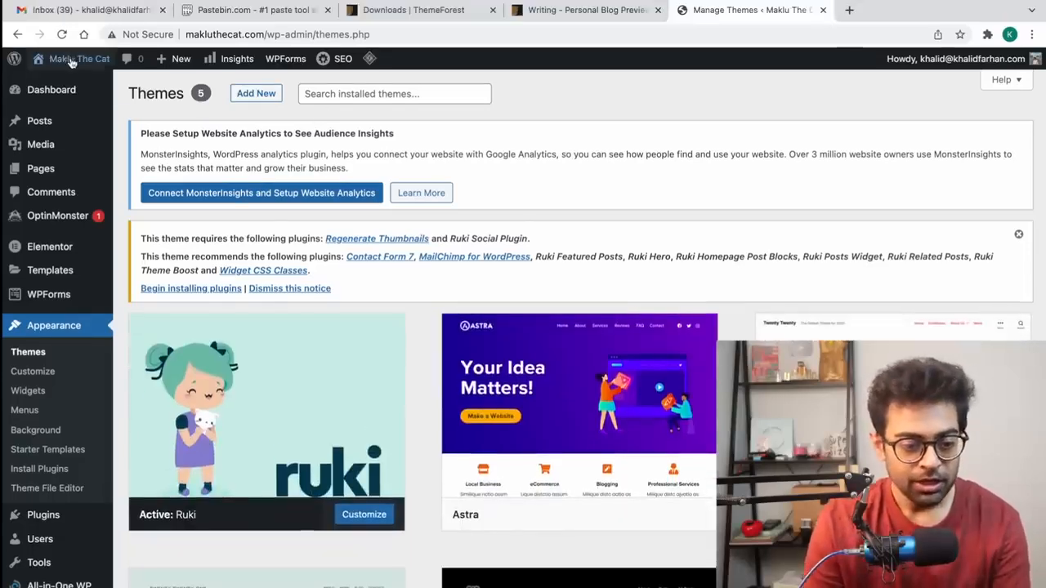
pyautogui.moveTo(69, 39)
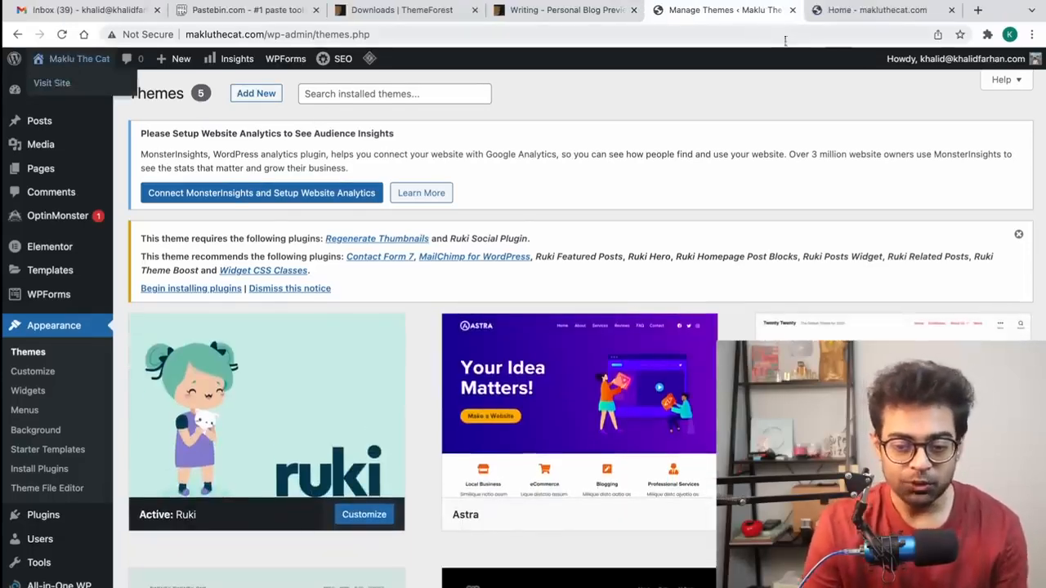
pyautogui.click(850, 8)
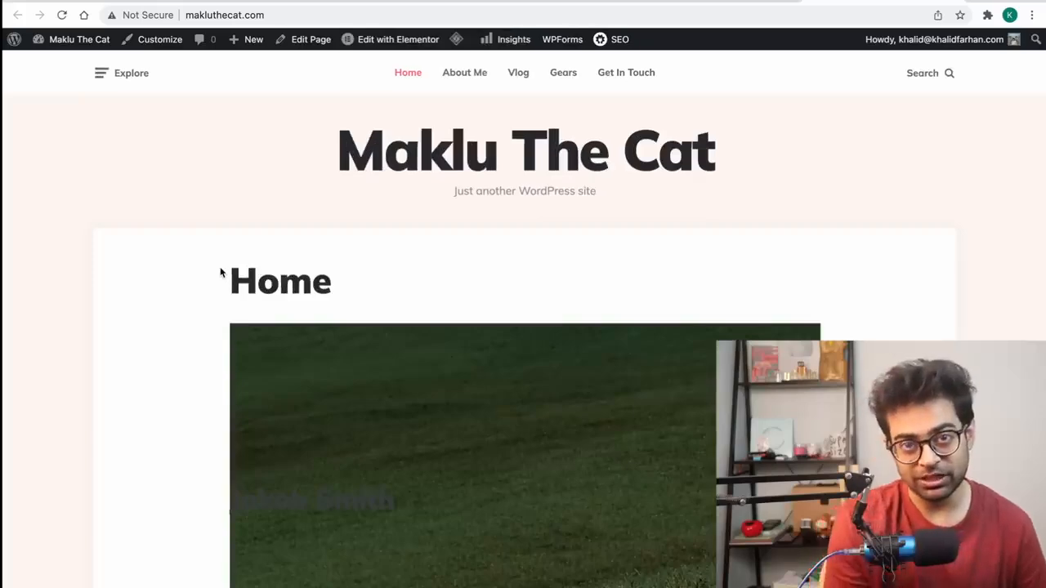
pyautogui.scroll(-10, 488, 452)
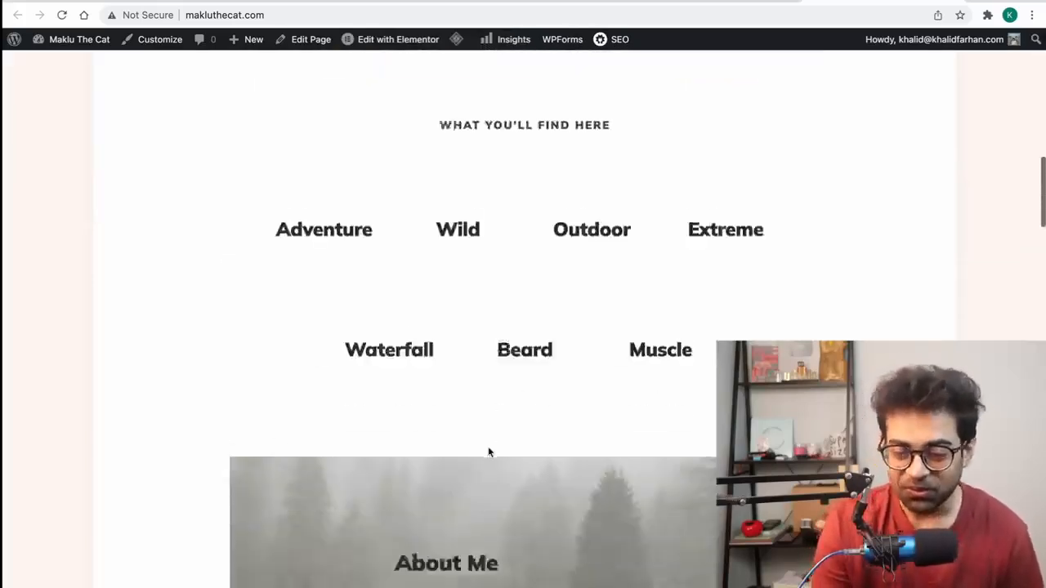
pyautogui.scroll(10, 488, 450)
pyautogui.click(731, 10)
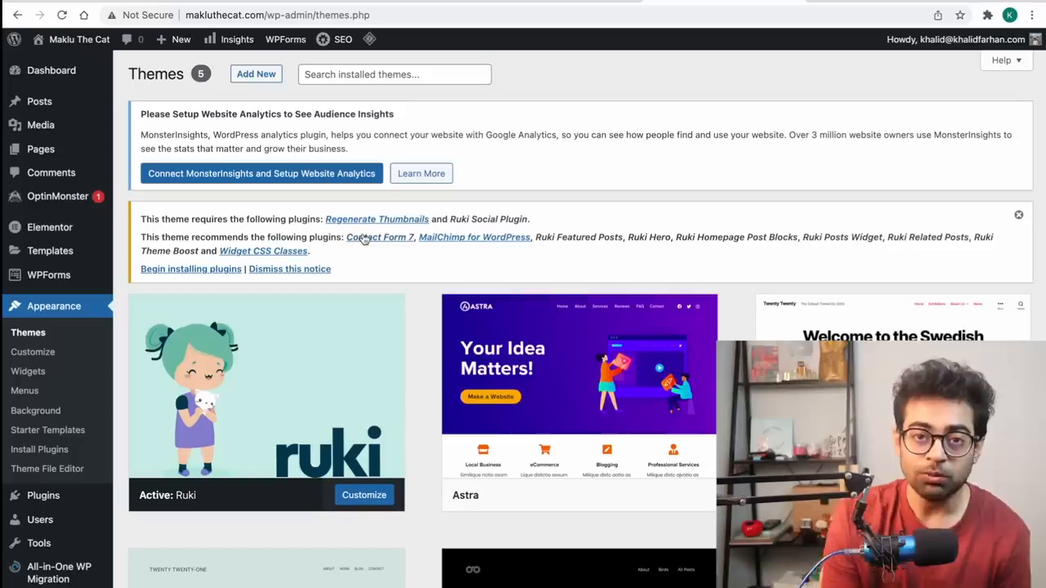
# Step: Bulk-install all of Ruki's required and recommended plugins
pyautogui.click(204, 270)
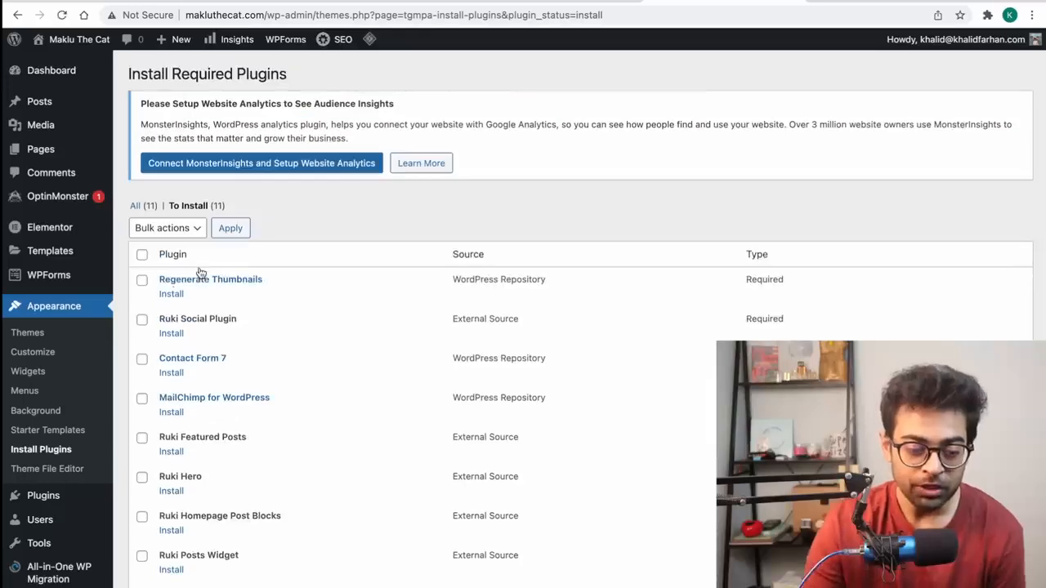
pyautogui.click(141, 254)
pyautogui.click(172, 230)
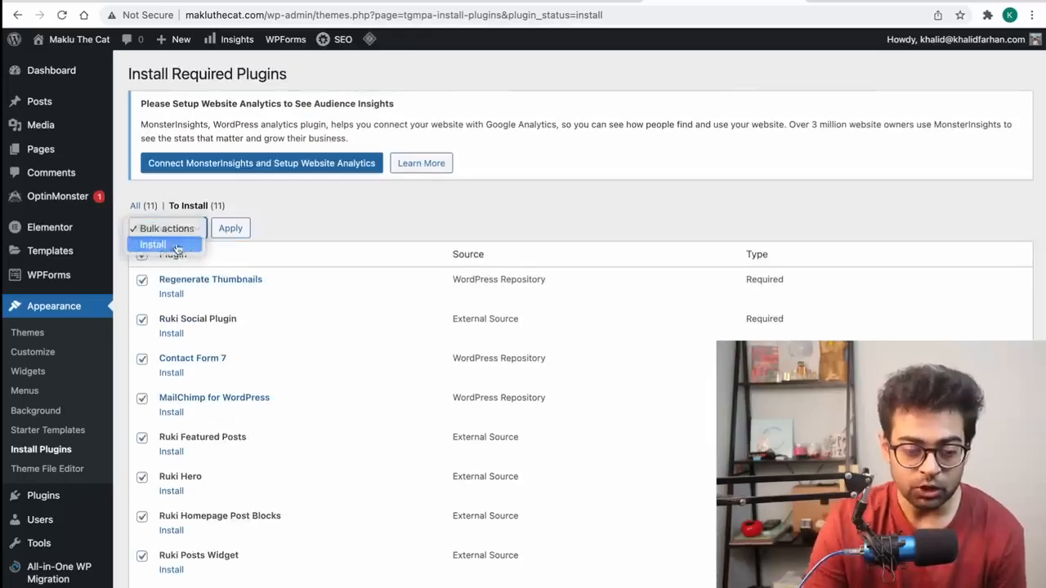
pyautogui.click(173, 246)
pyautogui.click(231, 229)
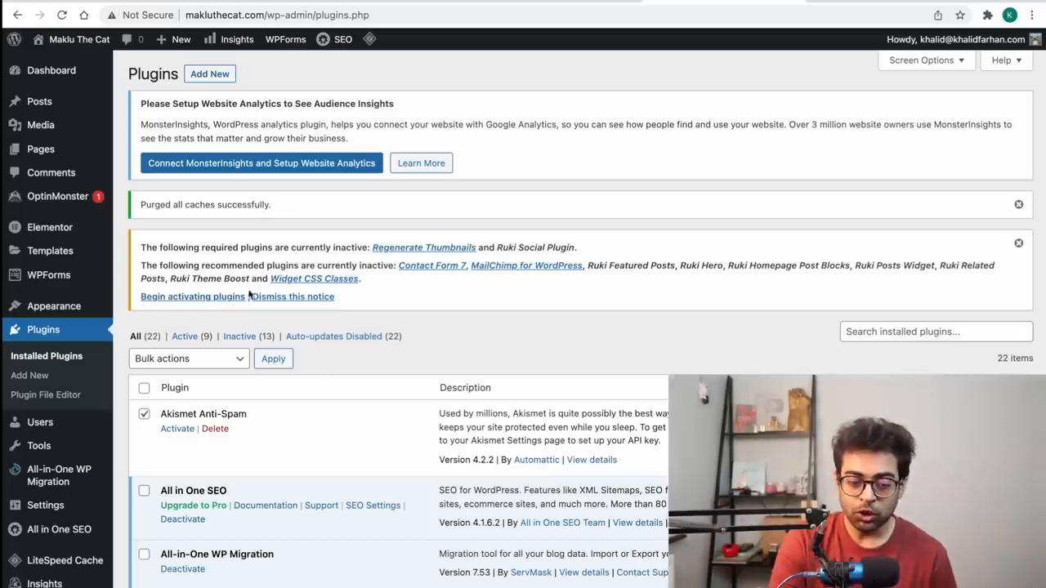
# Step: Bulk-activate all the newly installed Ruki plugins
pyautogui.click(172, 300)
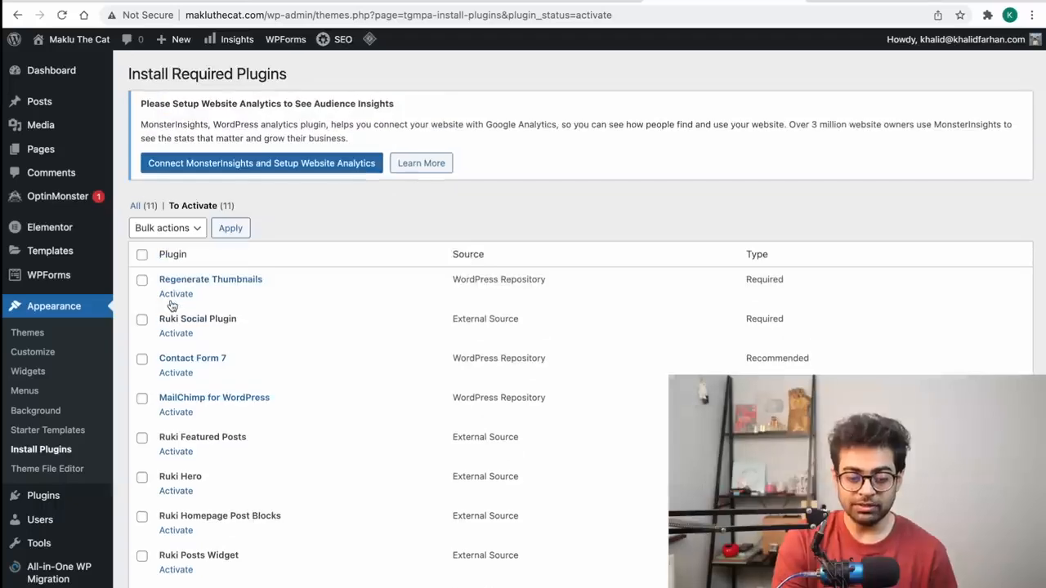
pyautogui.click(141, 255)
pyautogui.click(166, 228)
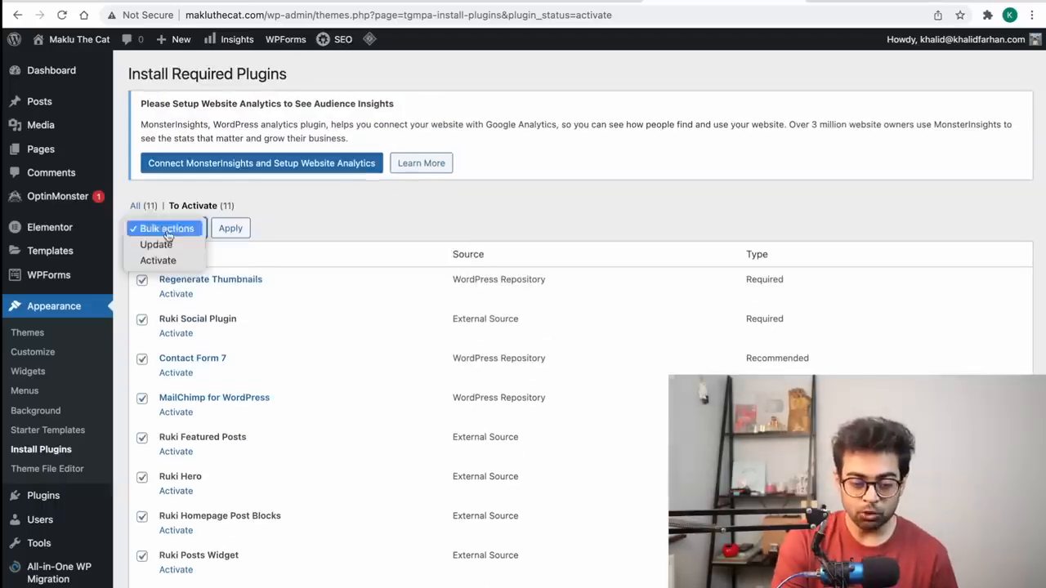
pyautogui.click(159, 259)
pyautogui.click(229, 227)
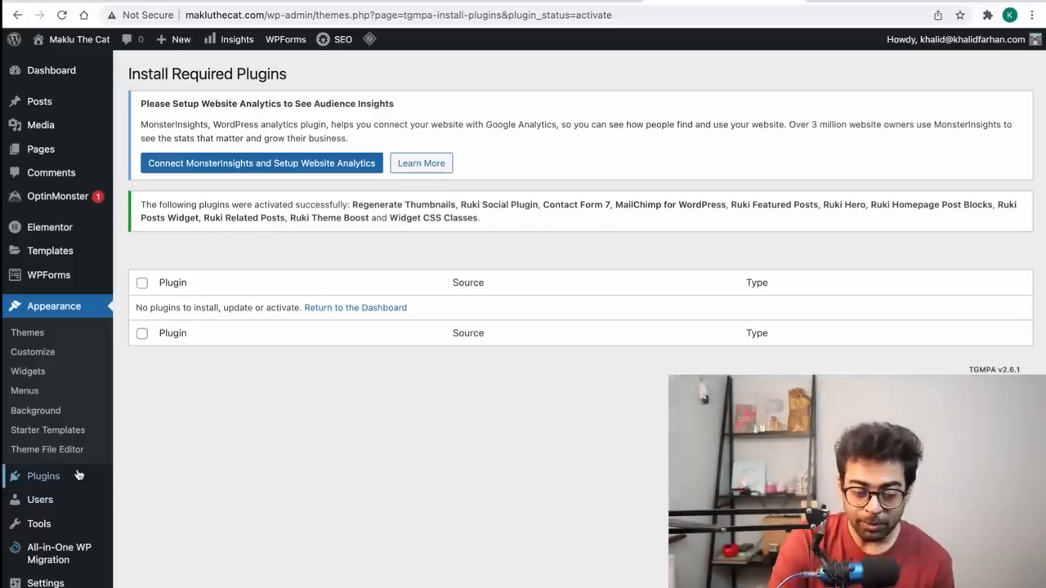
pyautogui.moveTo(79, 476)
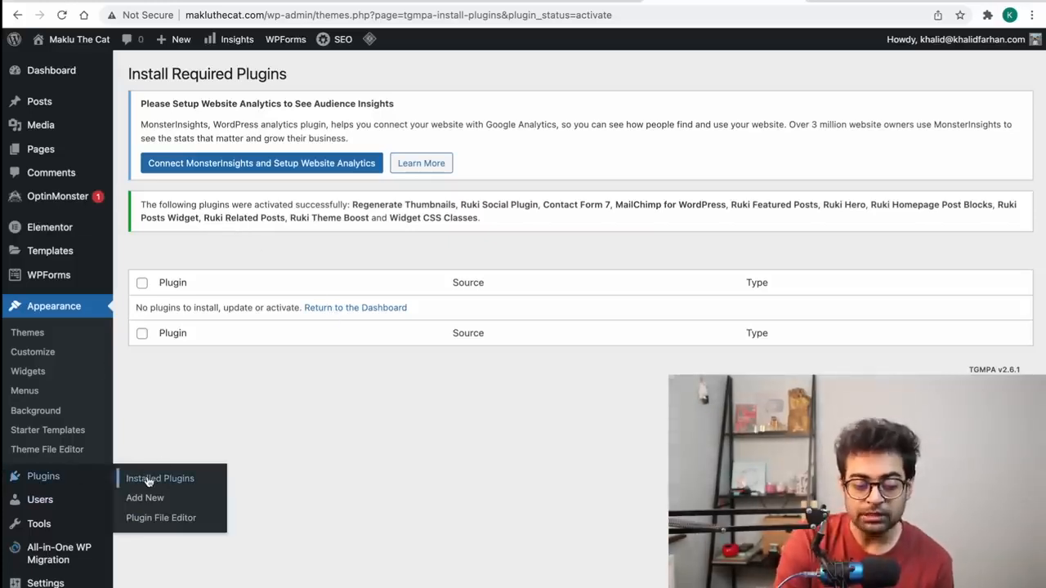
# Step: Reload the Maklu The Cat homepage and scroll through it to check the Ruki look
pyautogui.scroll(-10, 245, 459)
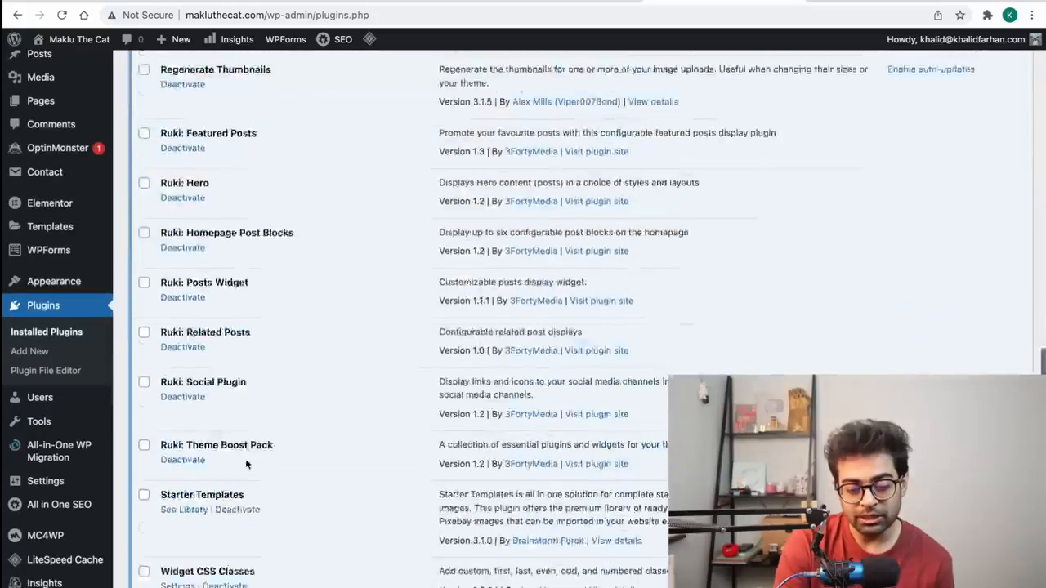
pyautogui.scroll(10, 245, 458)
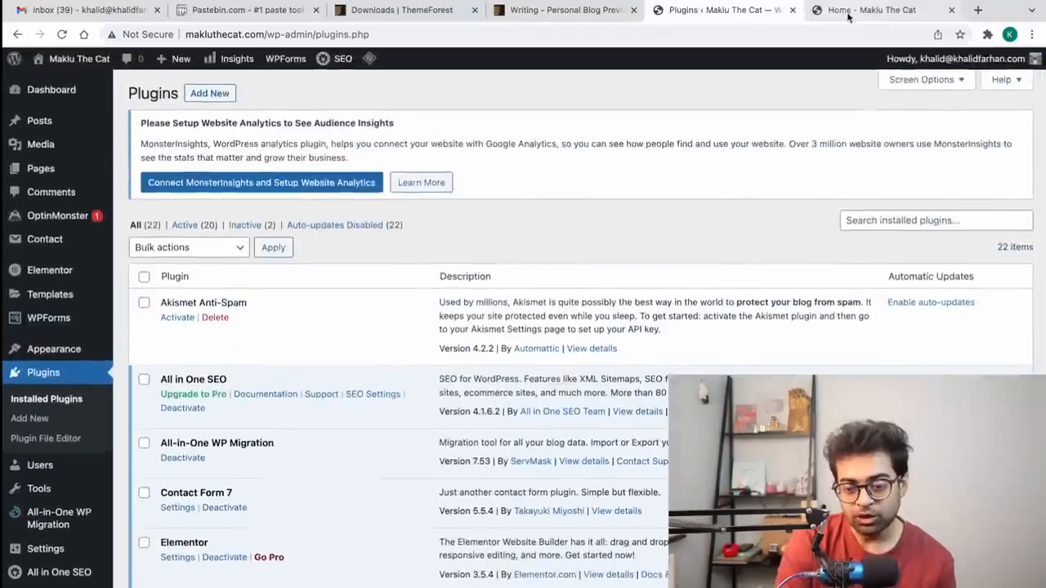
pyautogui.click(847, 15)
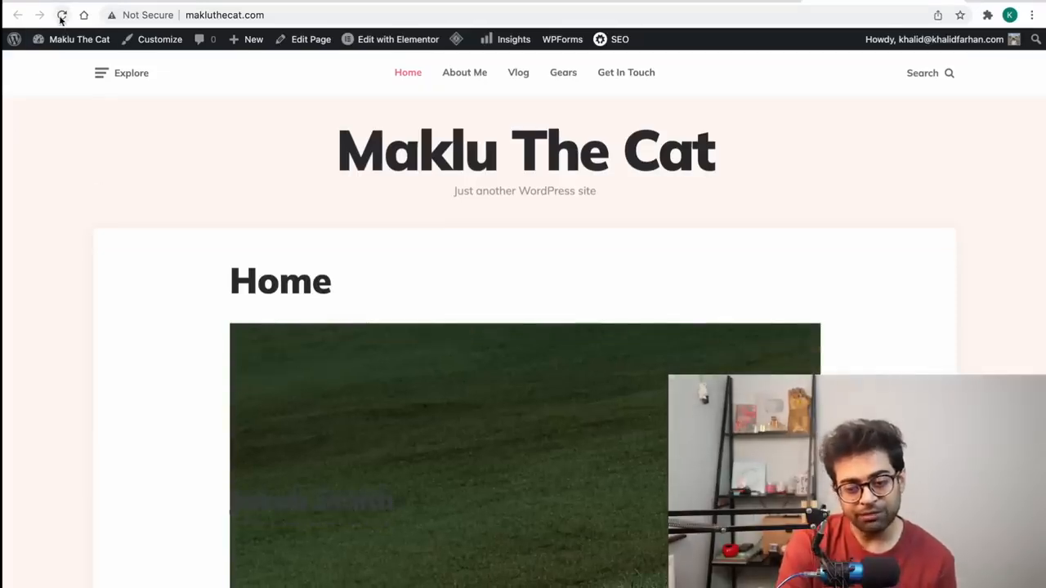
pyautogui.click(62, 16)
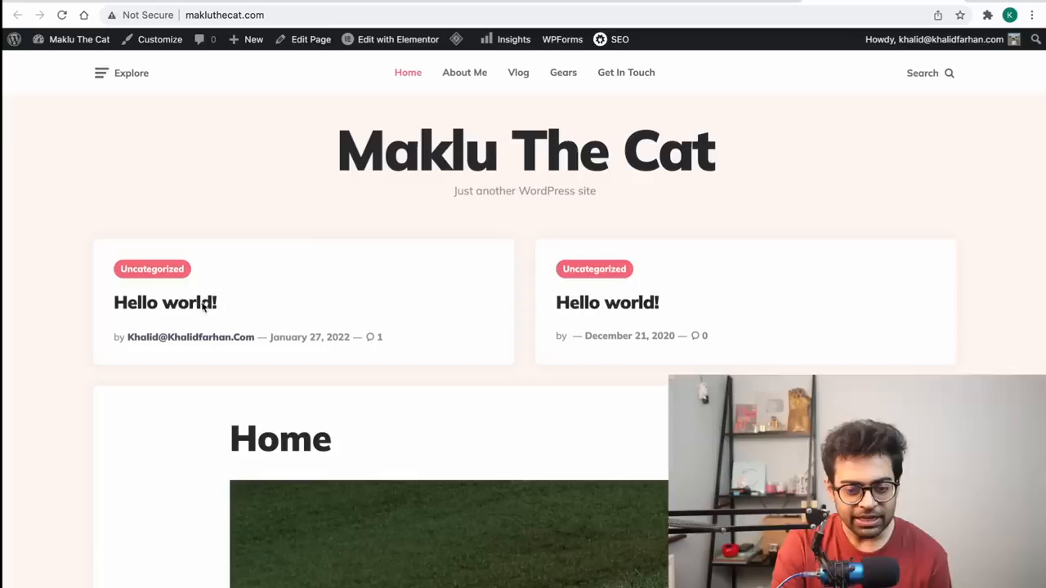
pyautogui.scroll(-15, 704, 299)
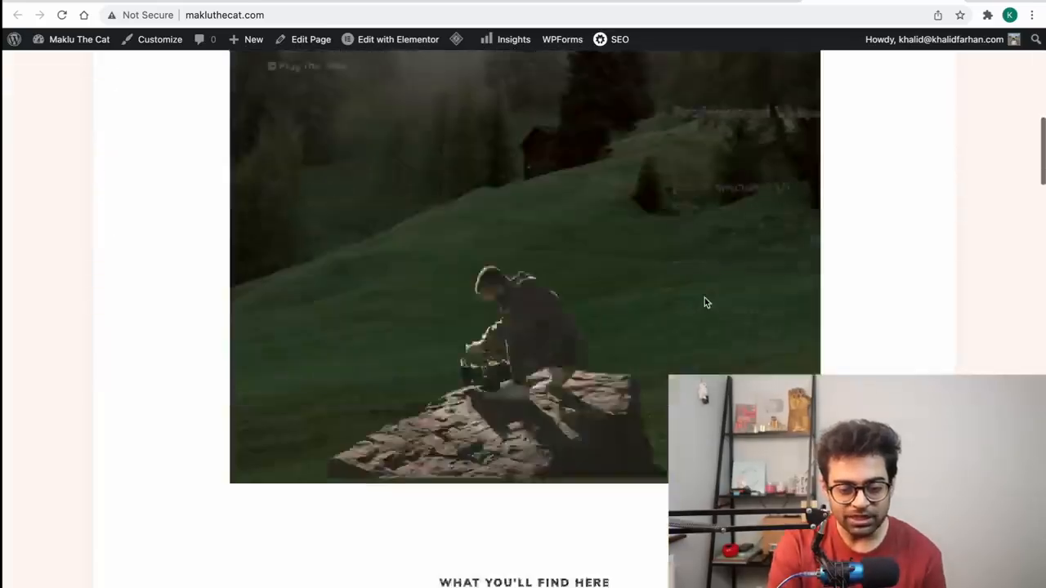
pyautogui.scroll(15, 705, 299)
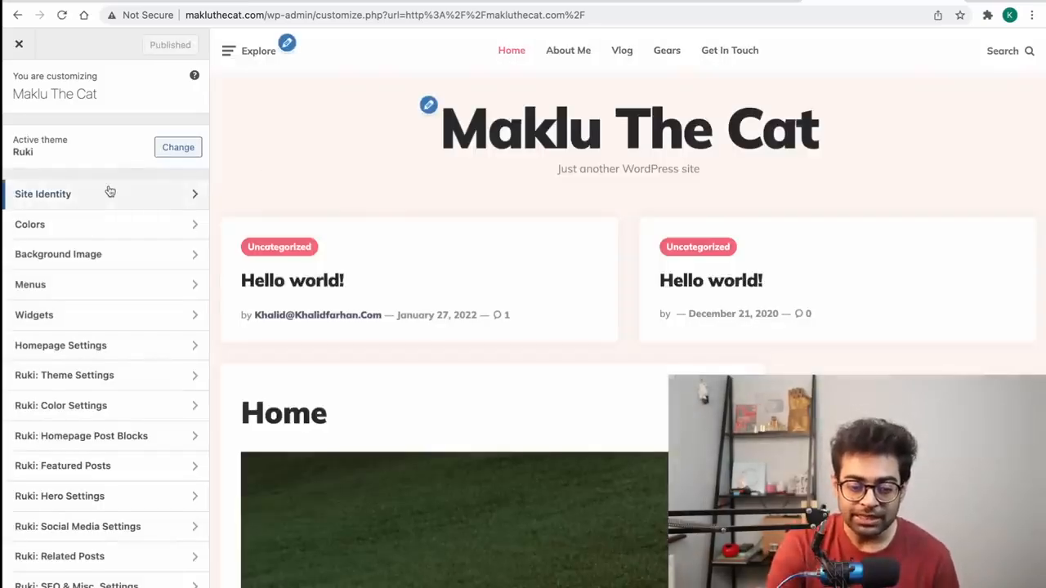
# Step: Replace the Site Identity tagline with 'Professional Graphic Designer'
pyautogui.click(110, 191)
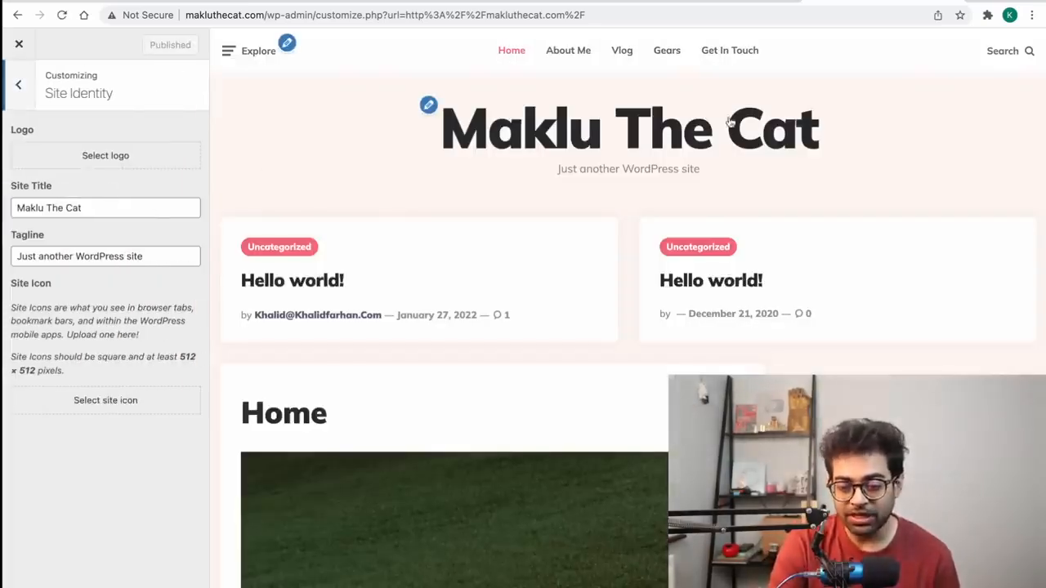
pyautogui.tripleClick(133, 256)
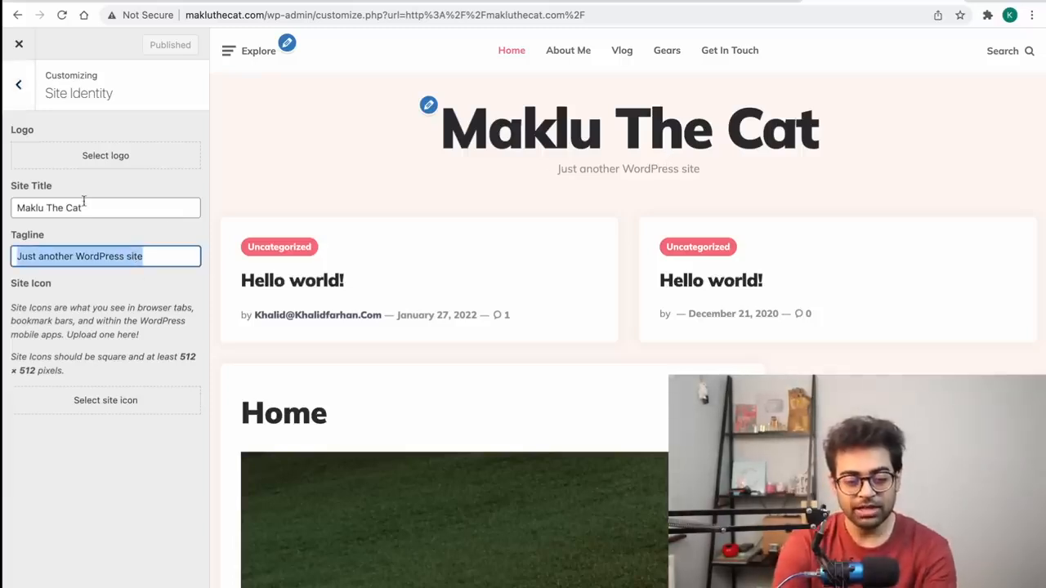
pyautogui.write('Prof')
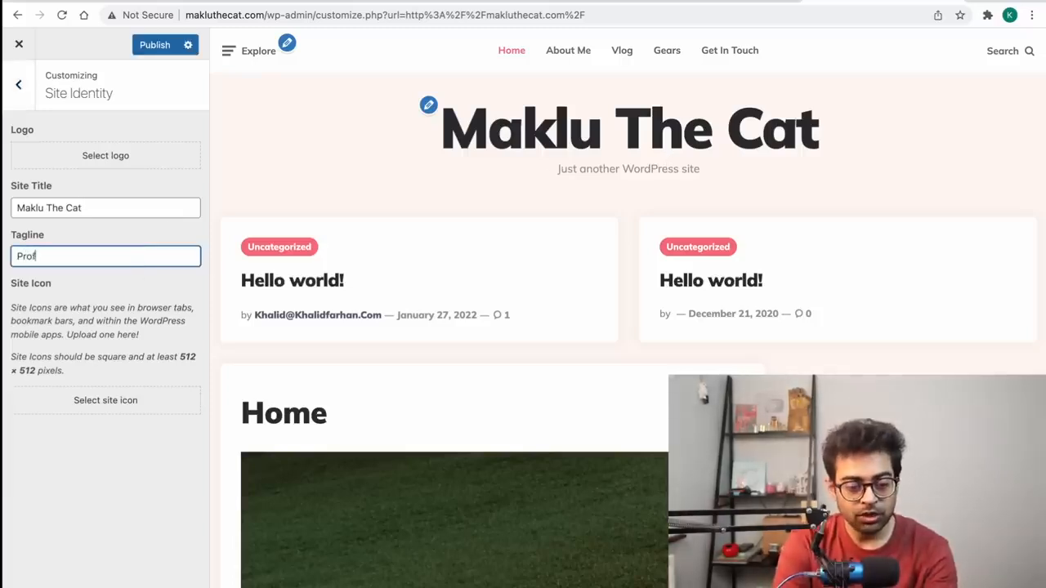
pyautogui.write('essional Graphic Designer')
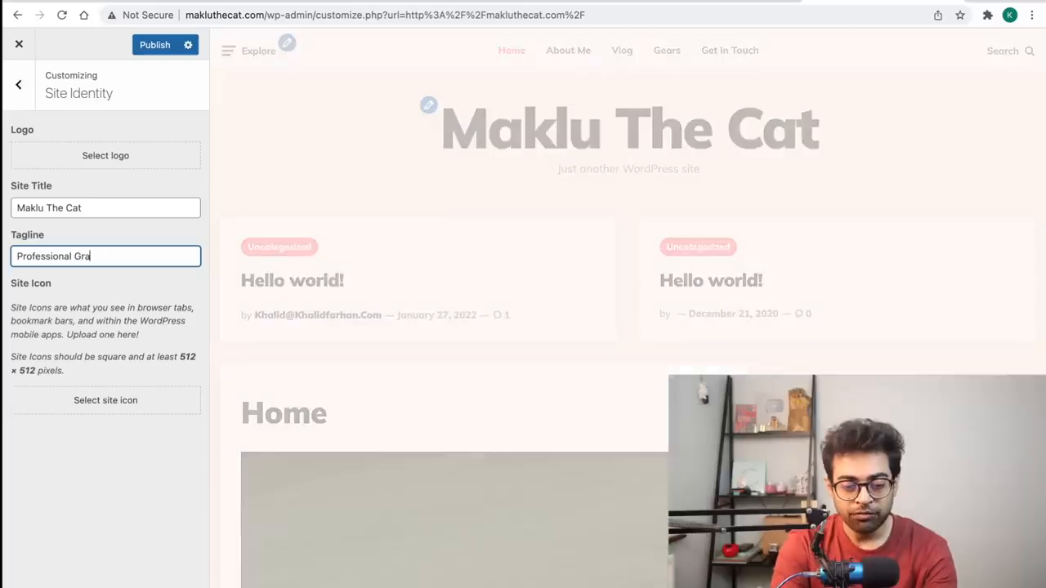
pyautogui.click(17, 85)
# Step: Set the site background colour to white
pyautogui.click(68, 224)
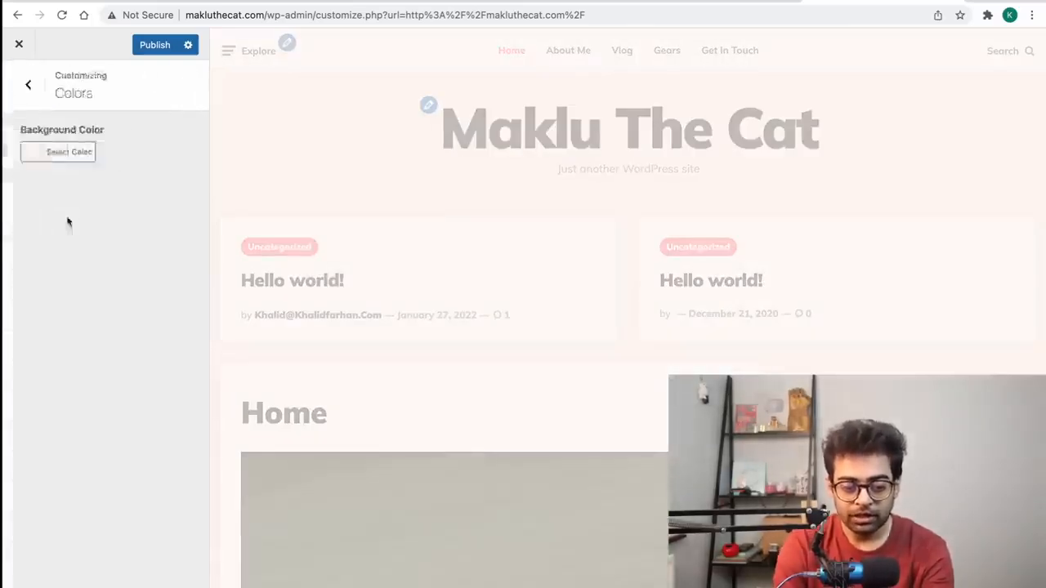
pyautogui.click(33, 156)
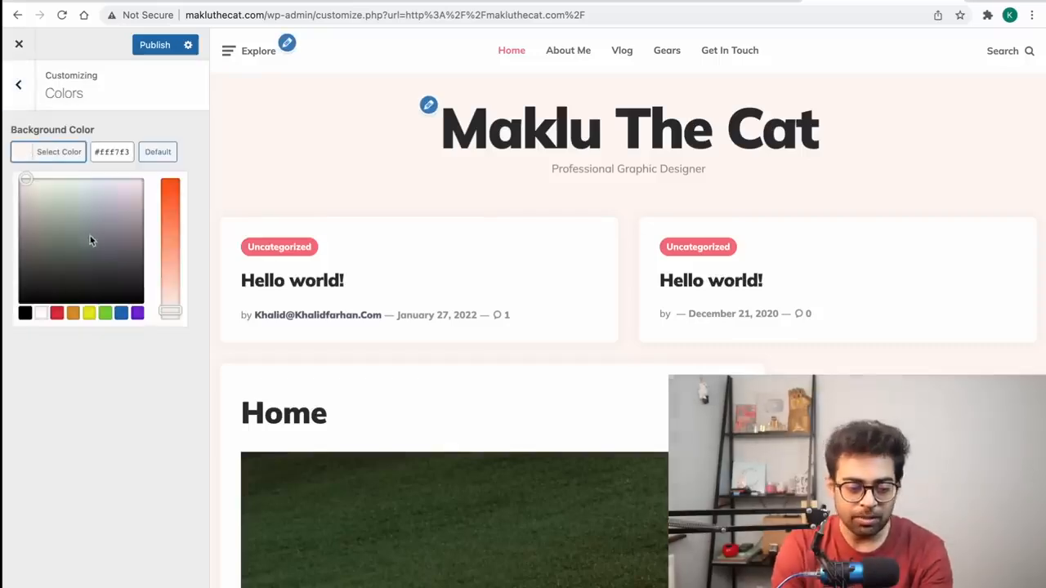
pyautogui.click(41, 315)
pyautogui.click(18, 85)
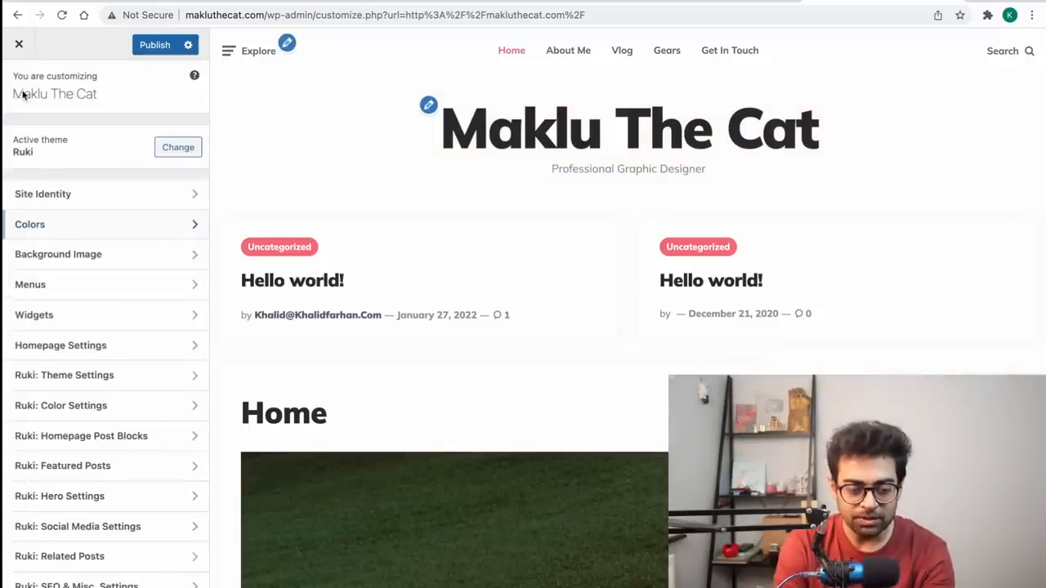
# Step: Upload hangout.png as the background image, preview it, then remove it again
pyautogui.click(82, 255)
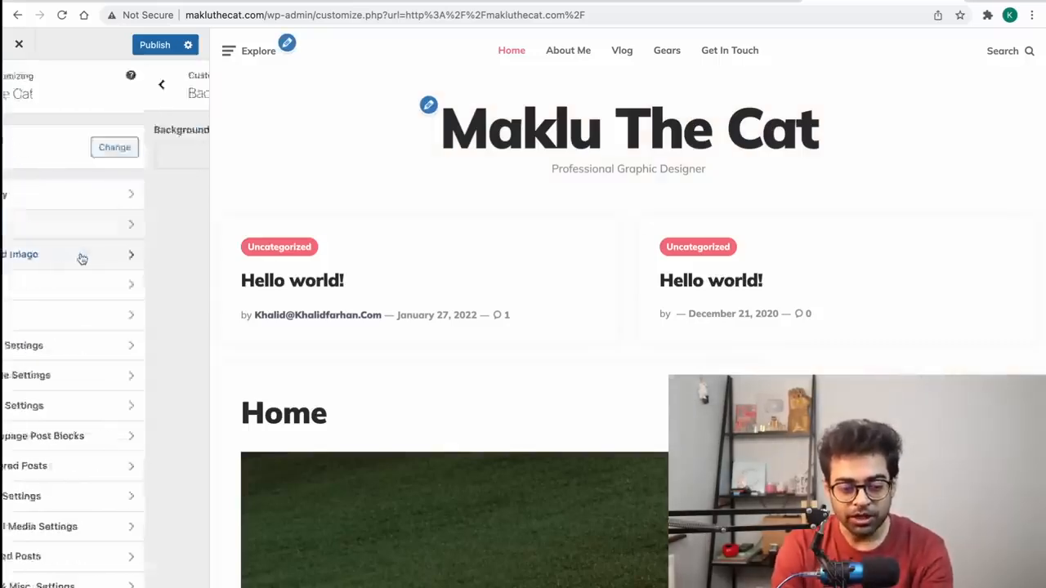
pyautogui.click(104, 162)
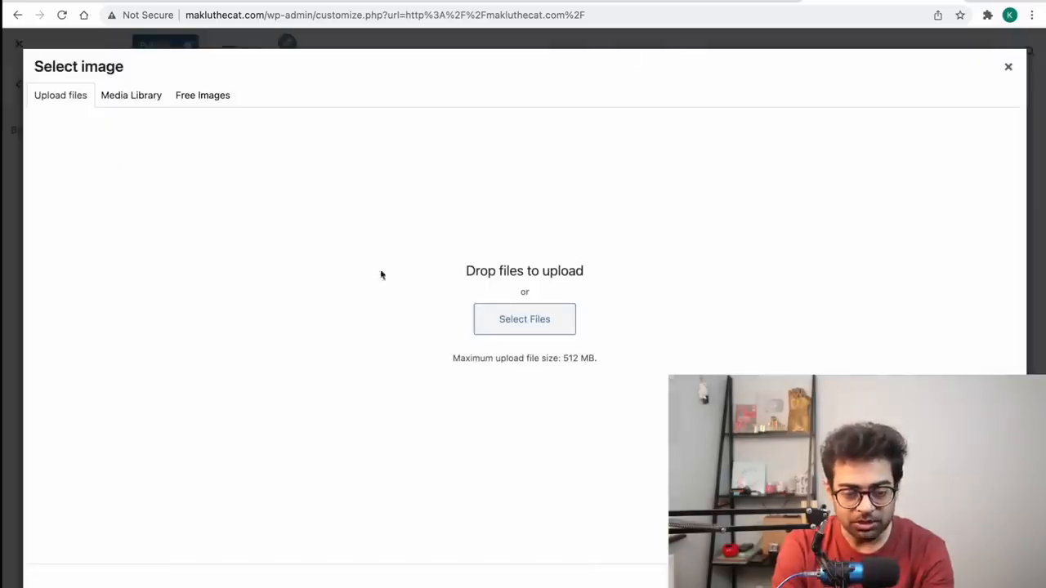
pyautogui.click(495, 323)
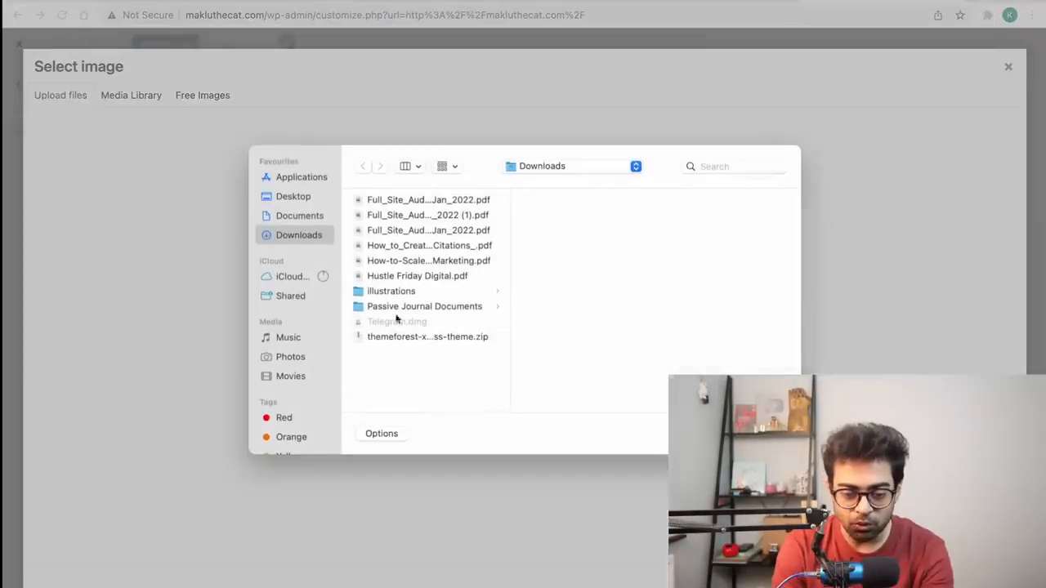
pyautogui.click(416, 292)
pyautogui.press('Right')
pyautogui.press('Return')
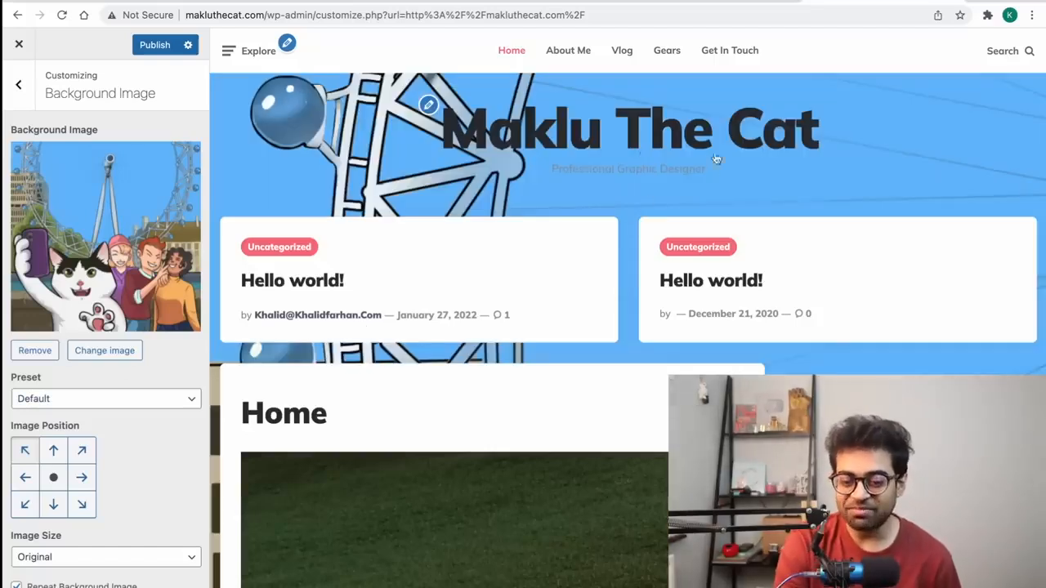
pyautogui.scroll(-15, 490, 310)
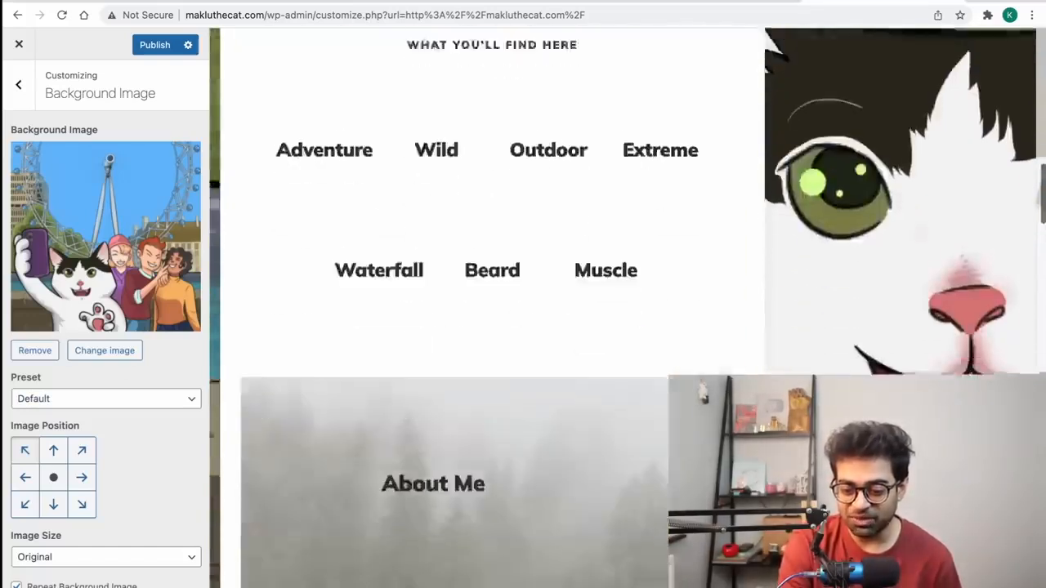
pyautogui.scroll(5, 490, 311)
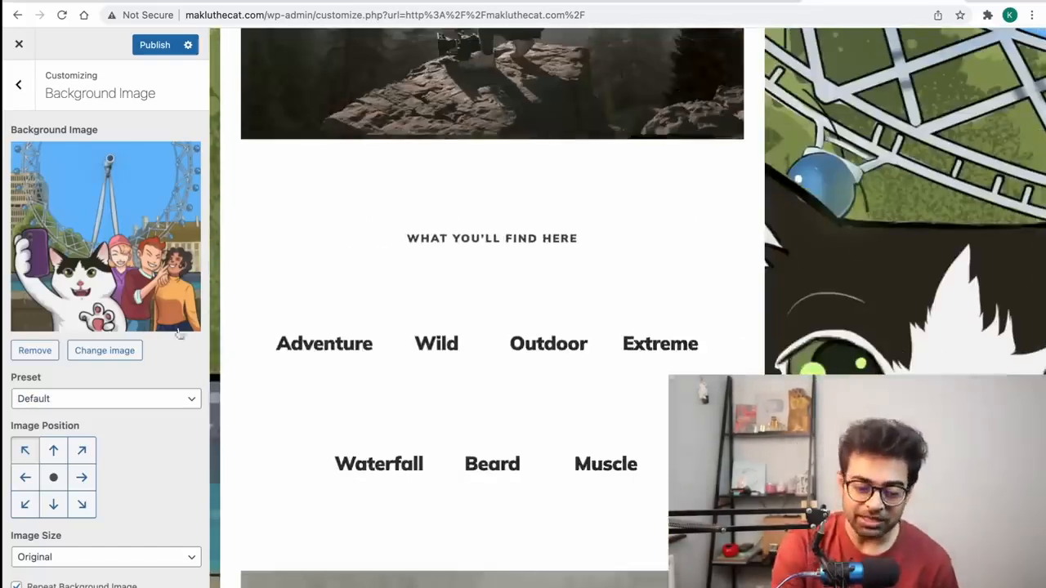
pyautogui.click(19, 350)
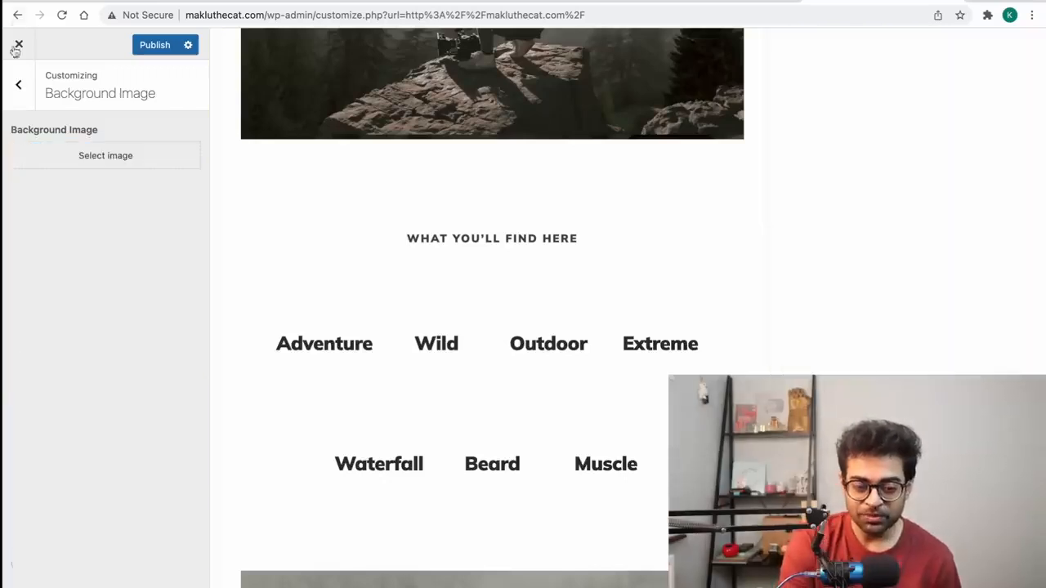
pyautogui.click(18, 85)
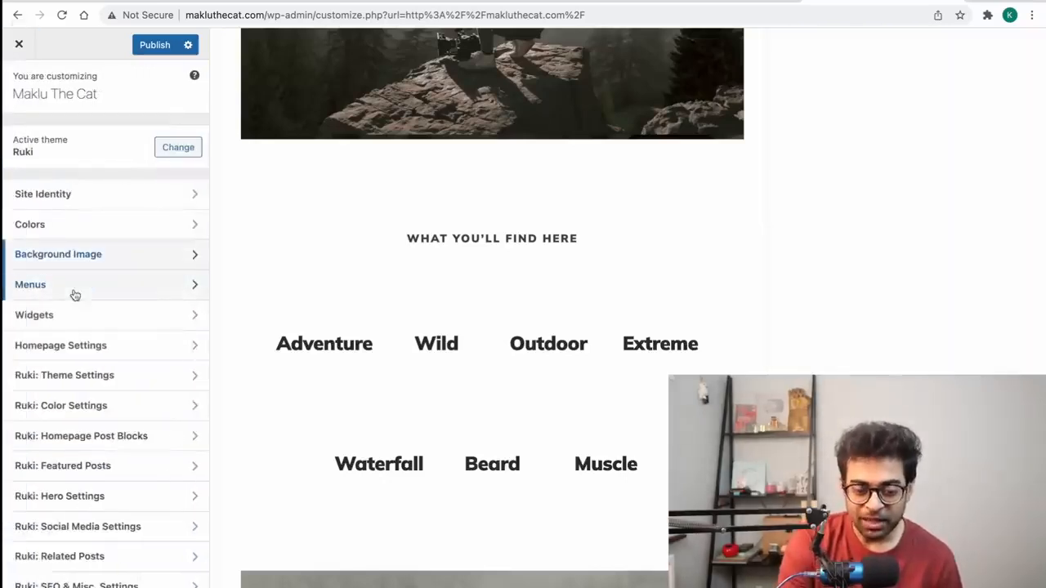
# Step: Open the Primary Menu and inspect the Vlog item's URL
pyautogui.click(73, 290)
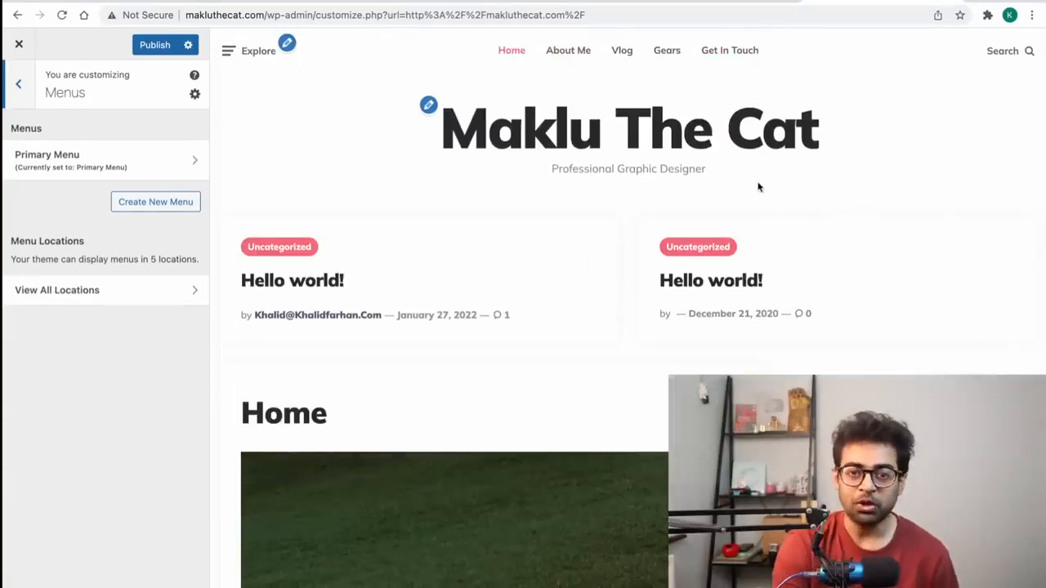
pyautogui.click(81, 168)
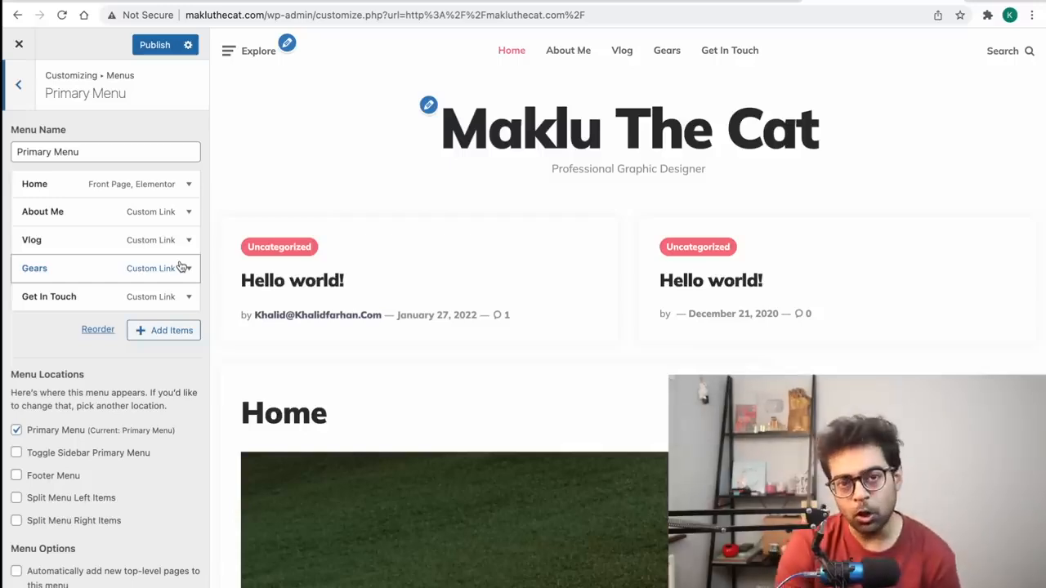
pyautogui.click(160, 248)
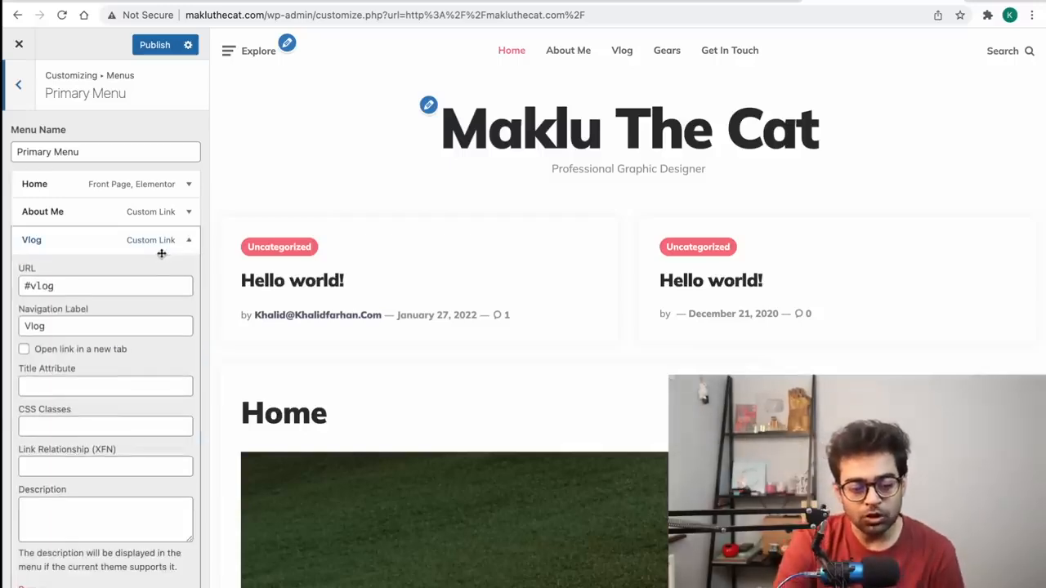
pyautogui.click(96, 286)
pyautogui.doubleClick(96, 286)
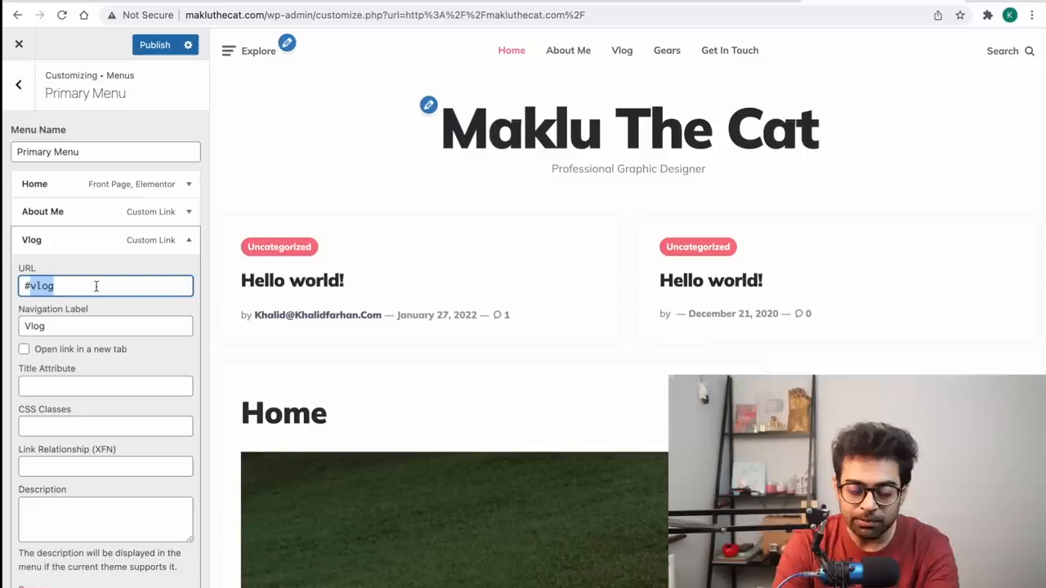
pyautogui.scroll(-2, 95, 286)
pyautogui.click(182, 179)
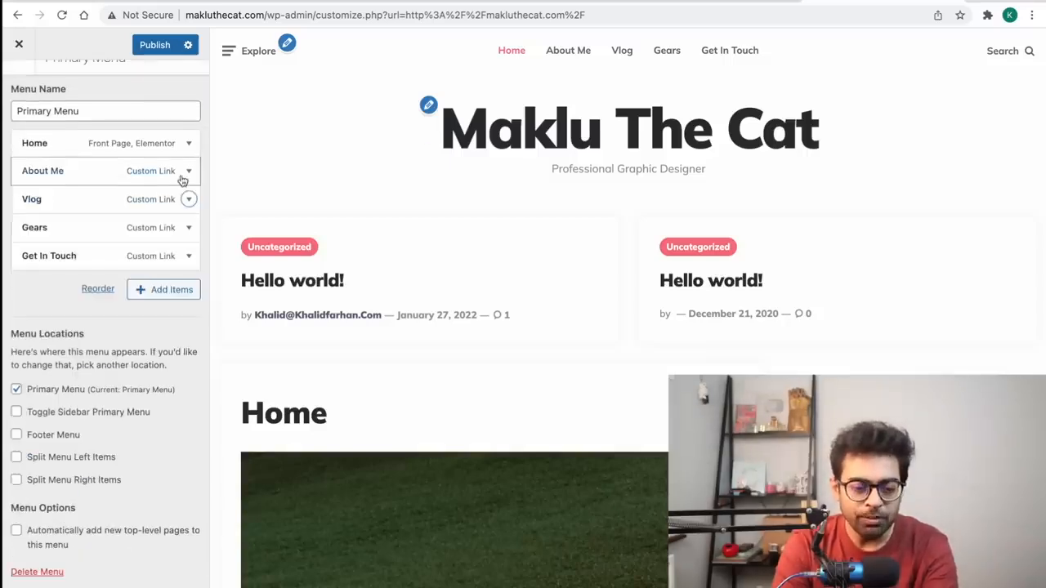
pyautogui.scroll(2, 106, 205)
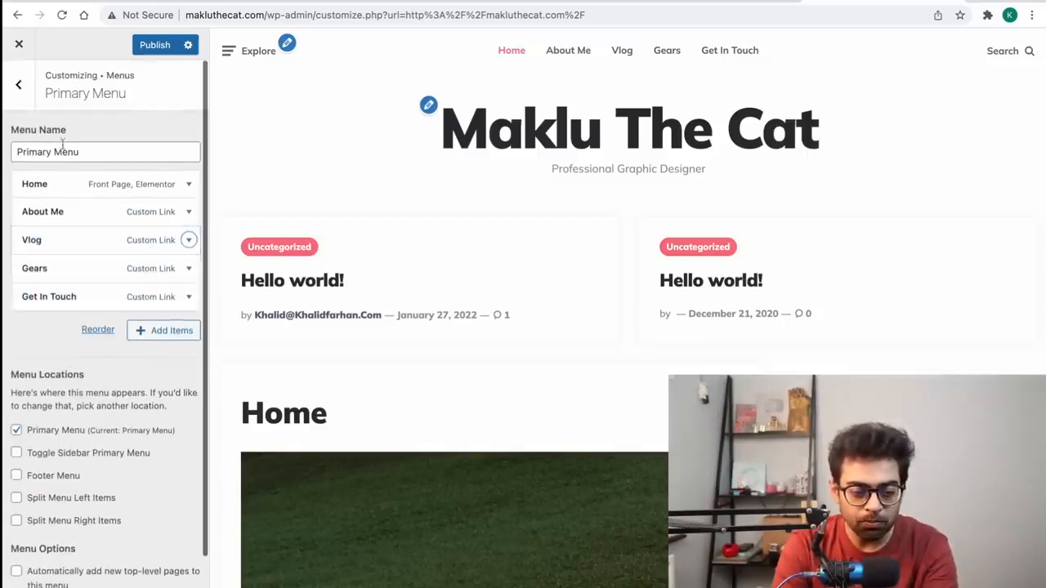
# Step: Delete the Primary Menu and return to the Customizer sections
pyautogui.click(18, 85)
pyautogui.click(174, 168)
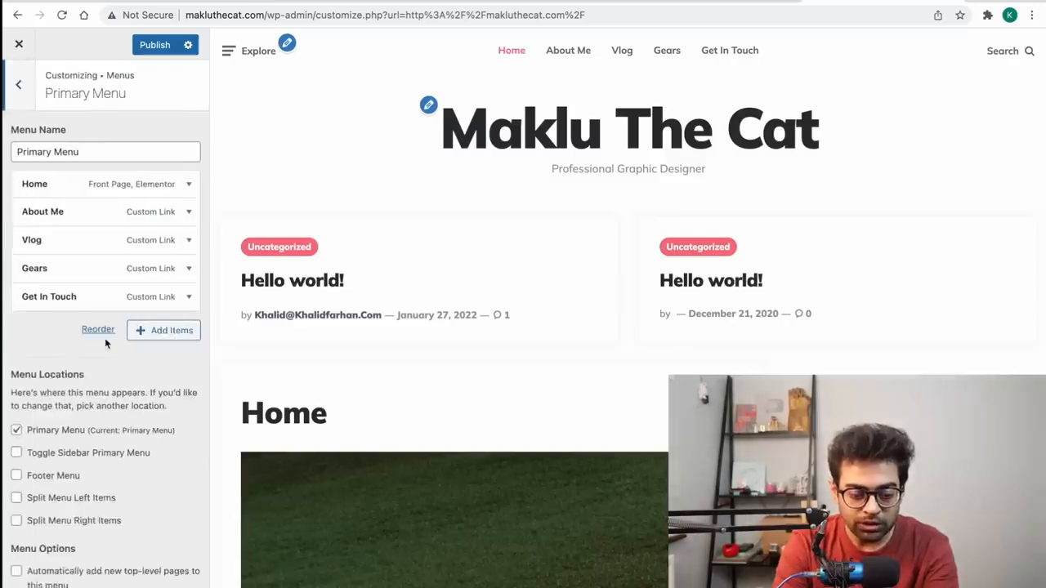
pyautogui.scroll(-1, 105, 337)
pyautogui.click(29, 572)
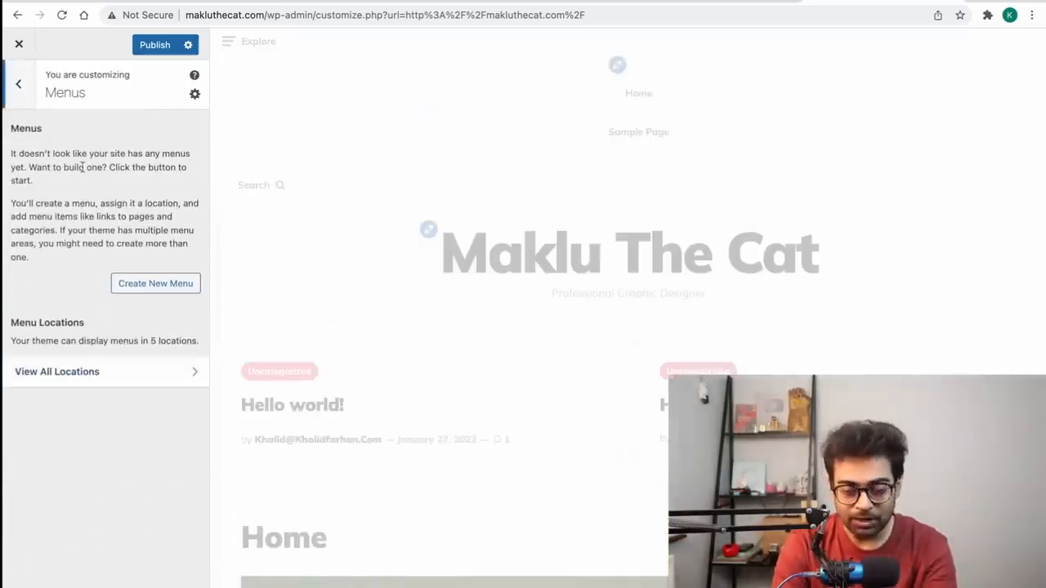
pyautogui.click(16, 86)
# Step: Review Widgets, Homepage Settings and Ruki: Related Posts, then publish the Customizer changes
pyautogui.click(121, 324)
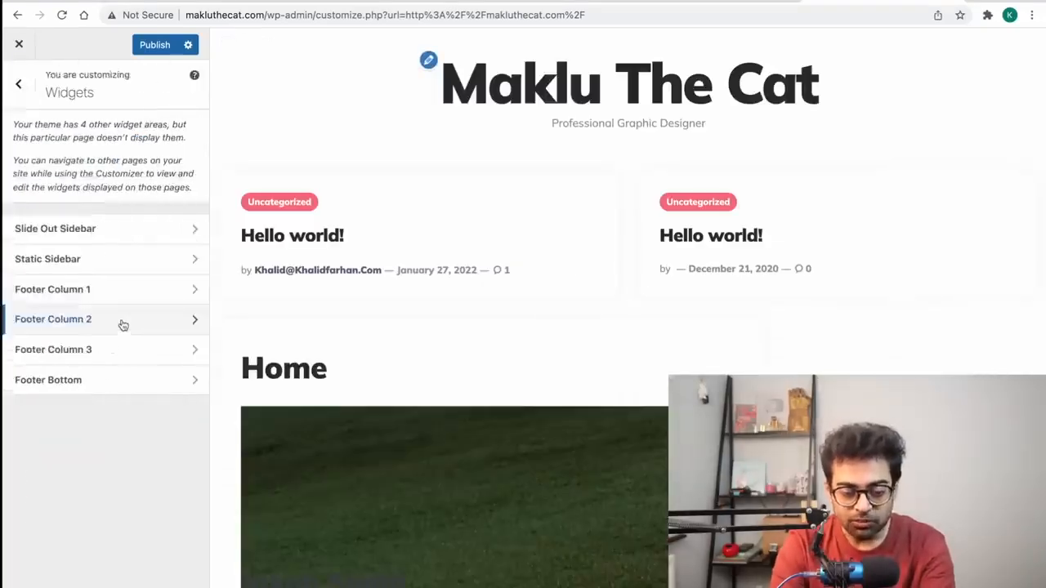
pyautogui.click(18, 83)
pyautogui.scroll(-1, 94, 395)
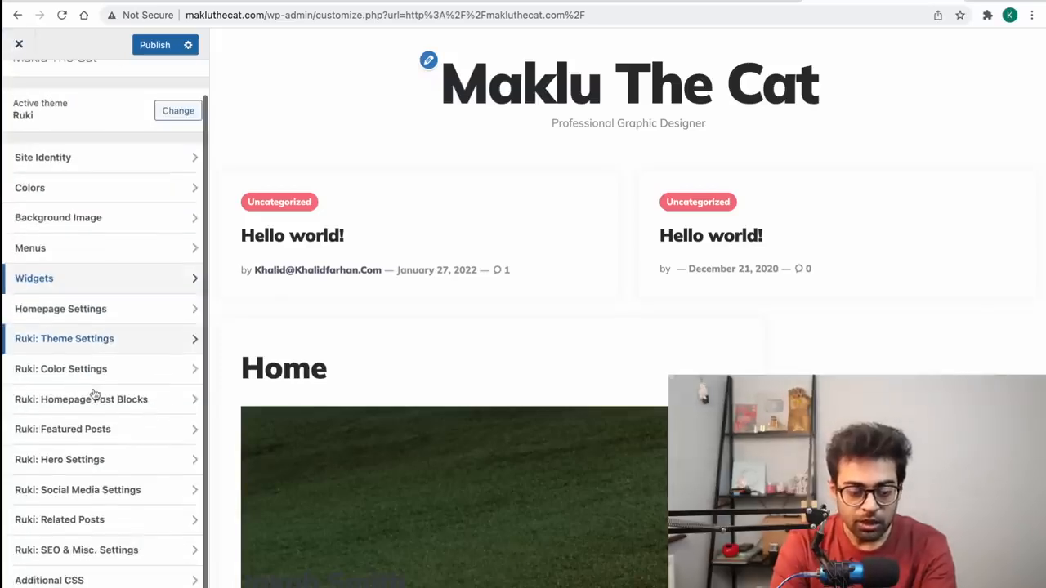
pyautogui.click(132, 311)
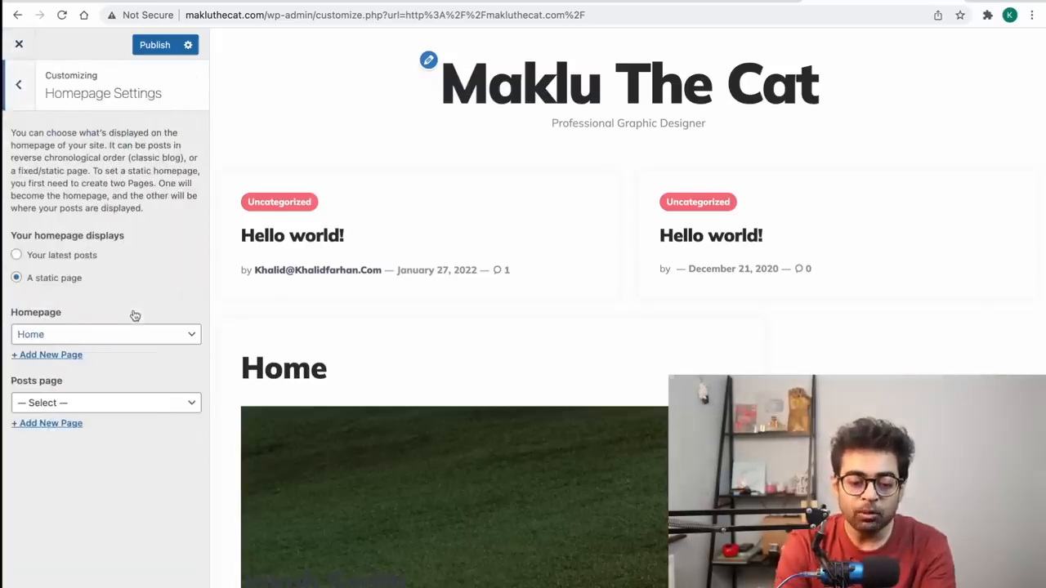
pyautogui.click(16, 93)
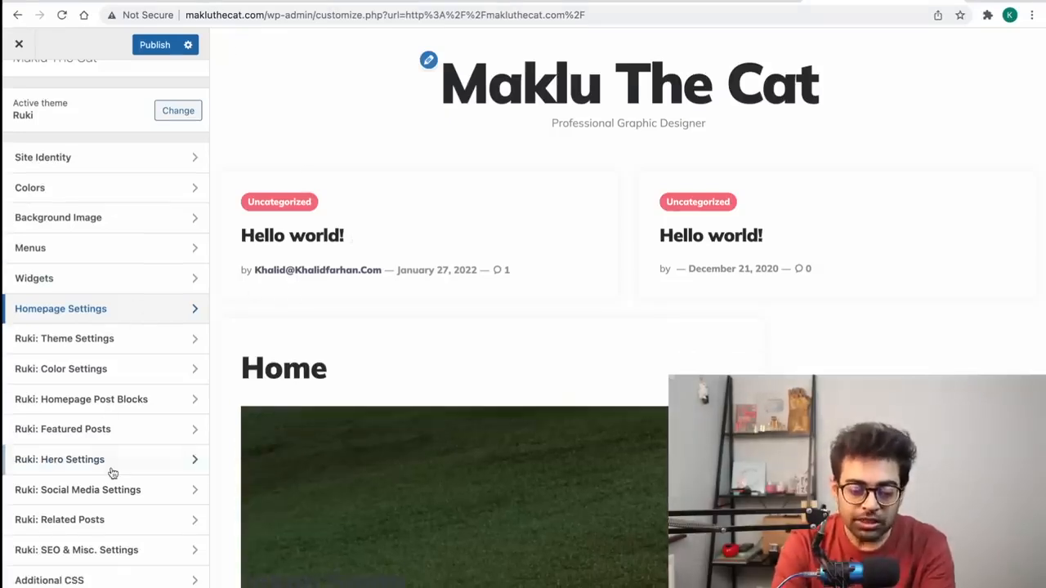
pyautogui.click(121, 532)
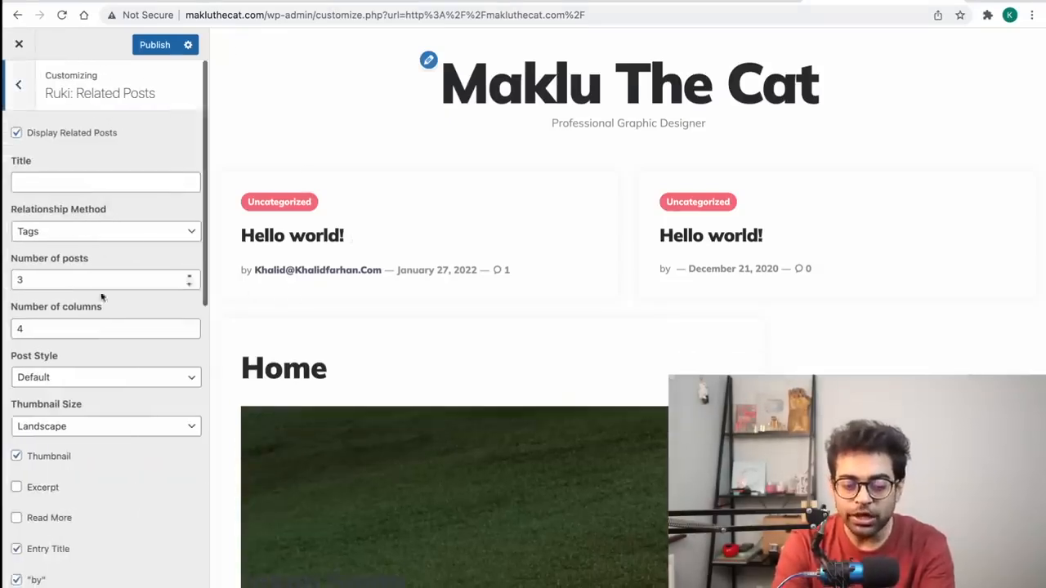
pyautogui.scroll(-5, 383, 418)
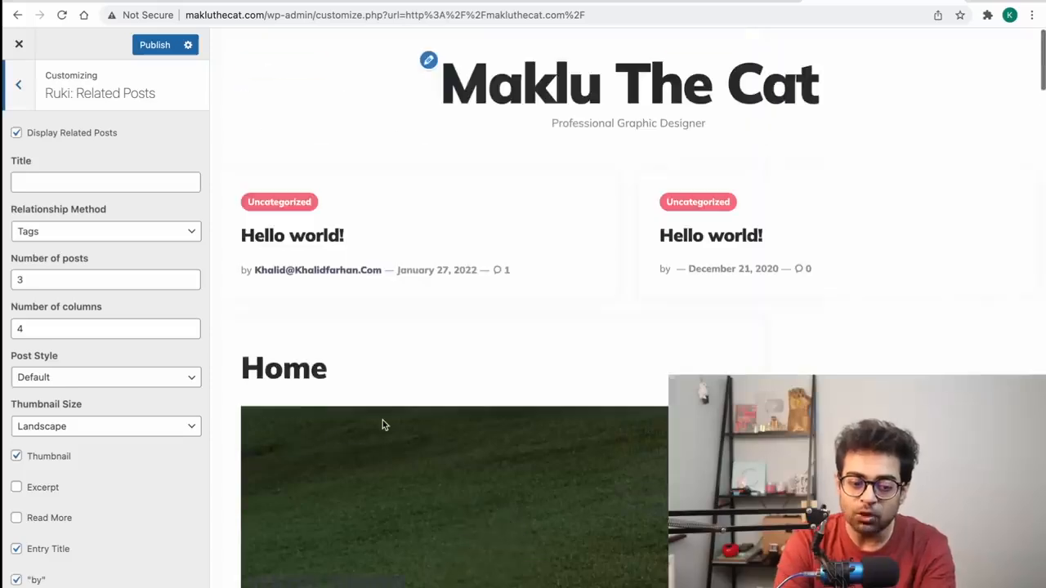
pyautogui.click(20, 88)
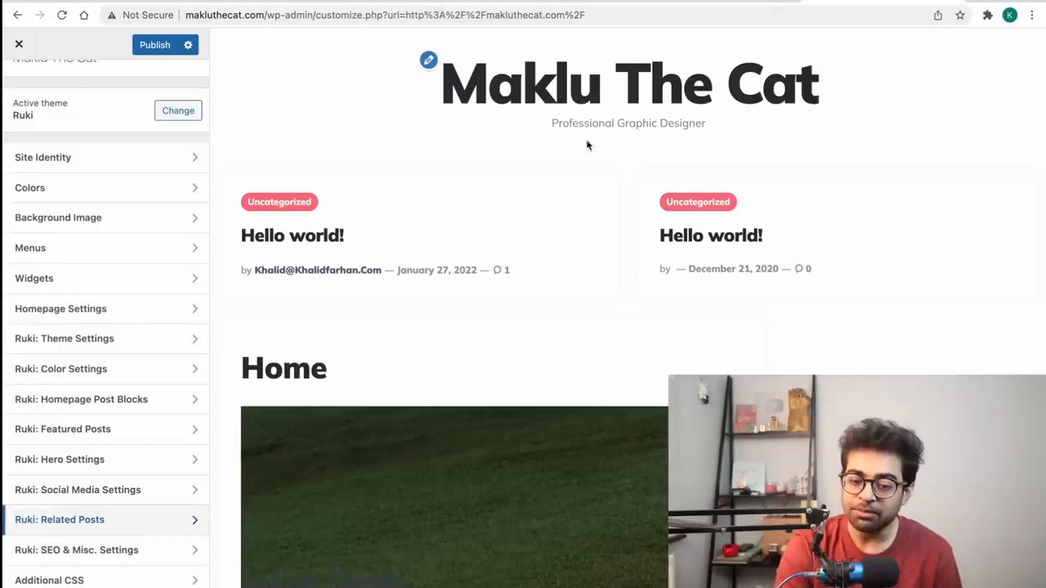
pyautogui.click(150, 45)
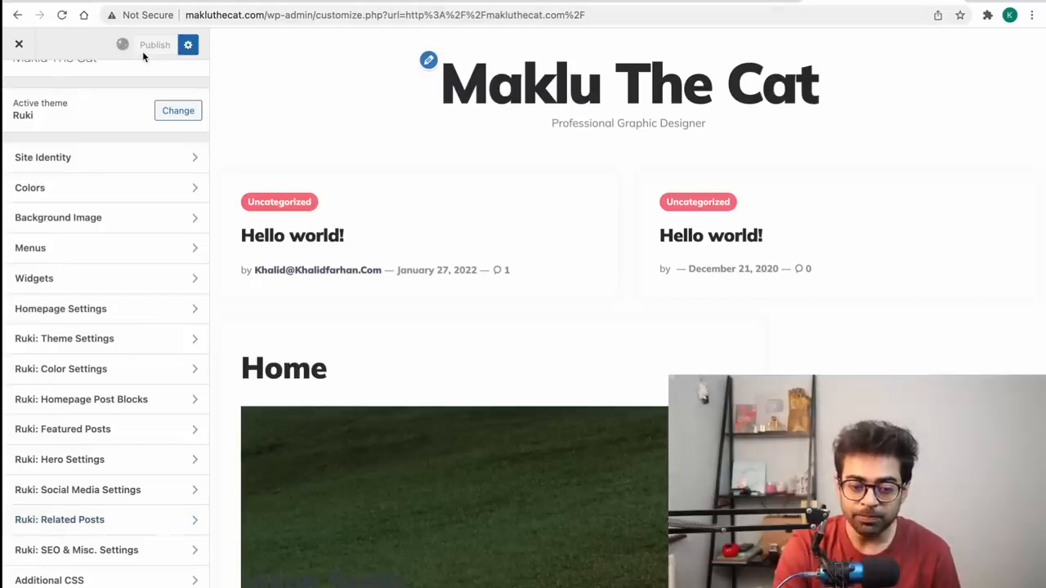
# Step: Close the Customizer, review the live front page, and return to the Installed Plugins page
pyautogui.click(17, 45)
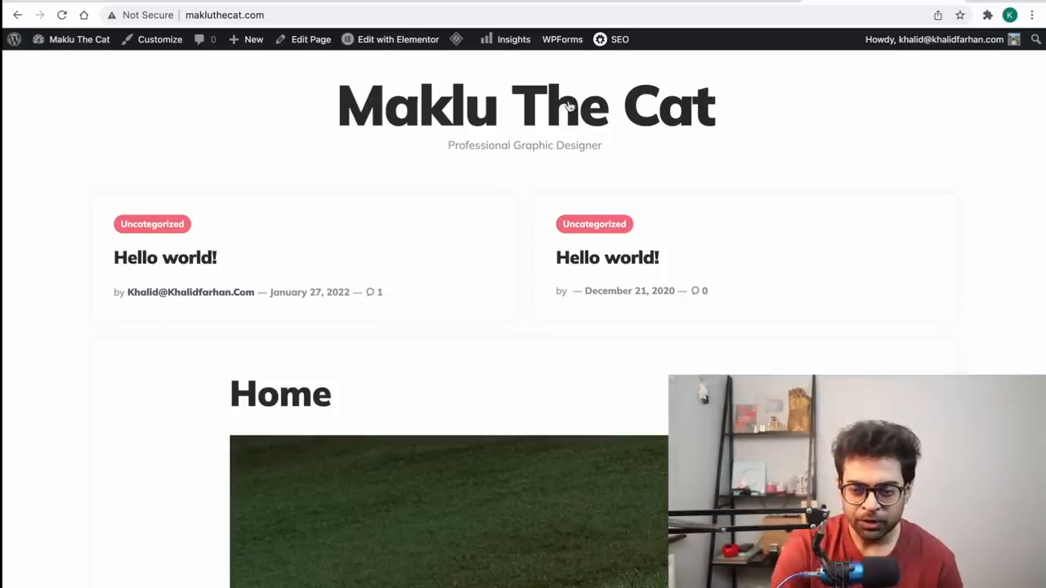
pyautogui.click(686, 11)
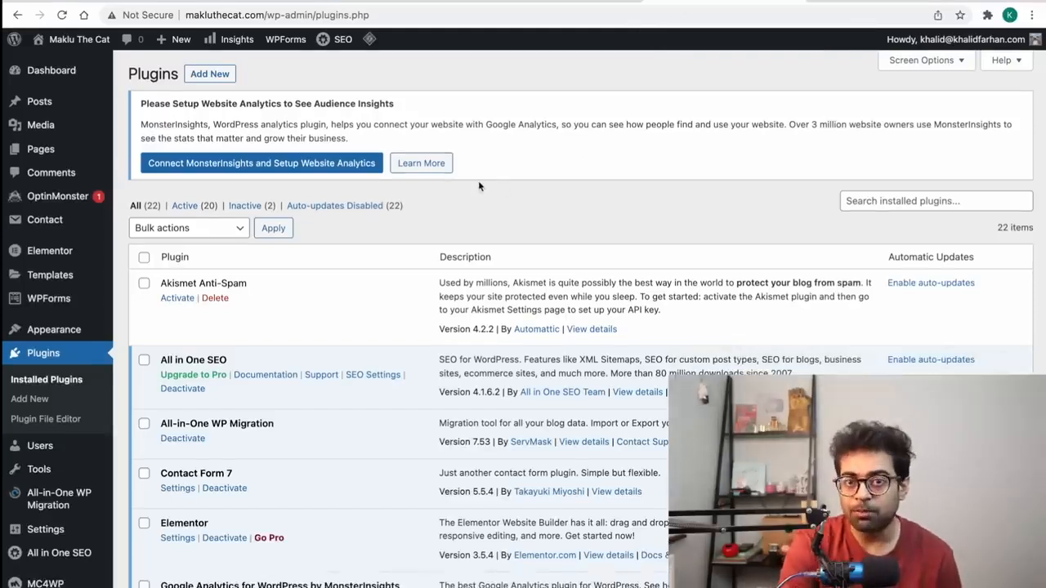
pyautogui.click(836, 8)
pyautogui.scroll(-5, 585, 469)
pyautogui.scroll(6, 564, 464)
pyautogui.scroll(-5, 360, 229)
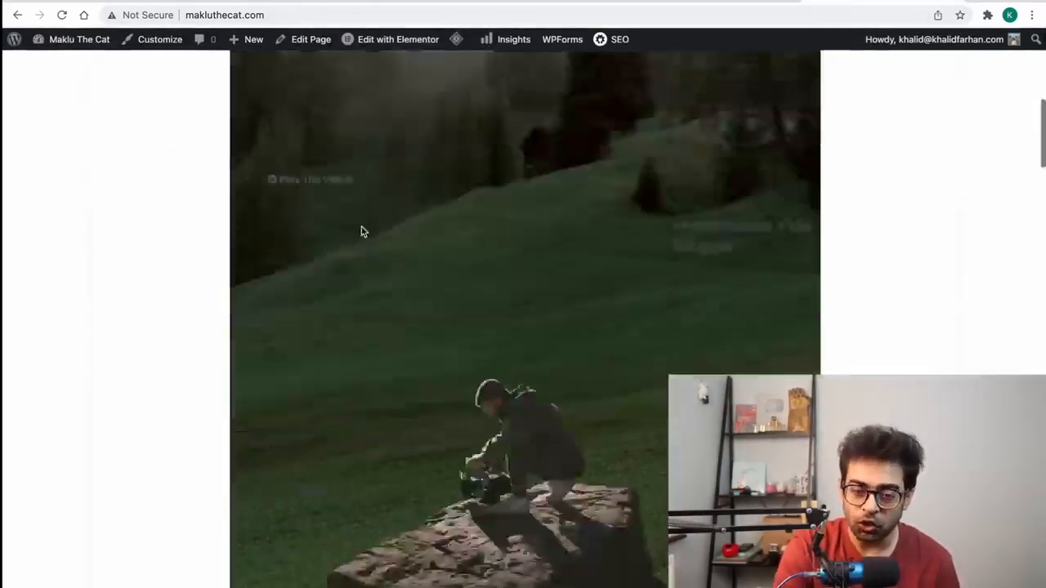
pyautogui.scroll(6, 361, 229)
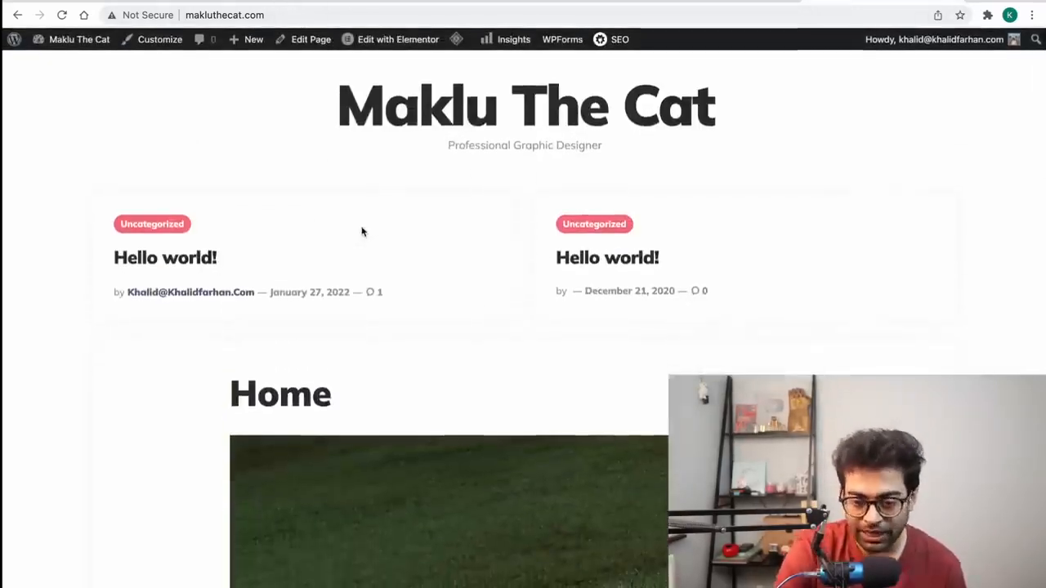
pyautogui.click(727, 10)
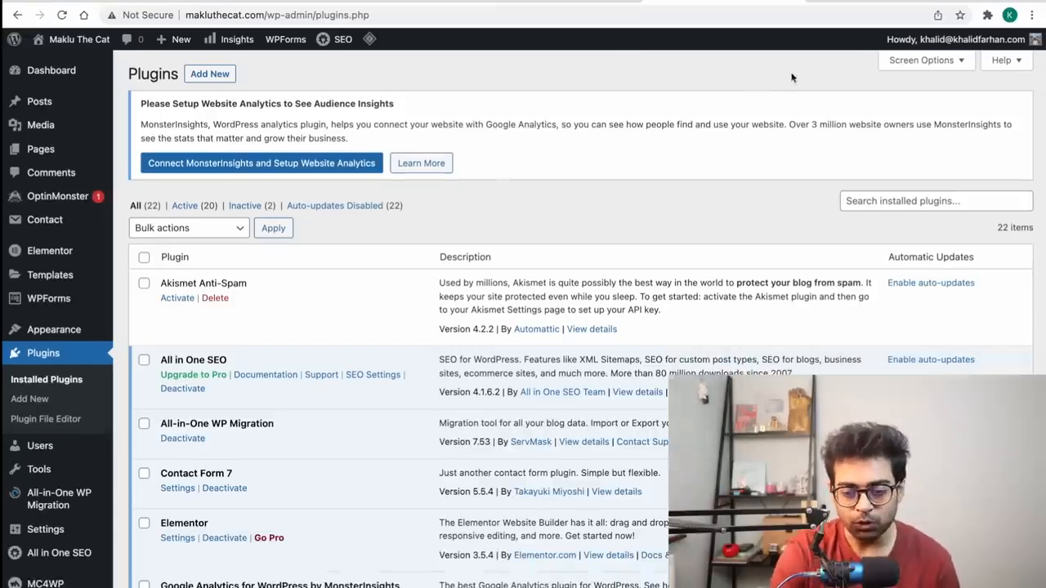
pyautogui.press('super+t')
pyautogui.write('k')
pyautogui.press('Return')
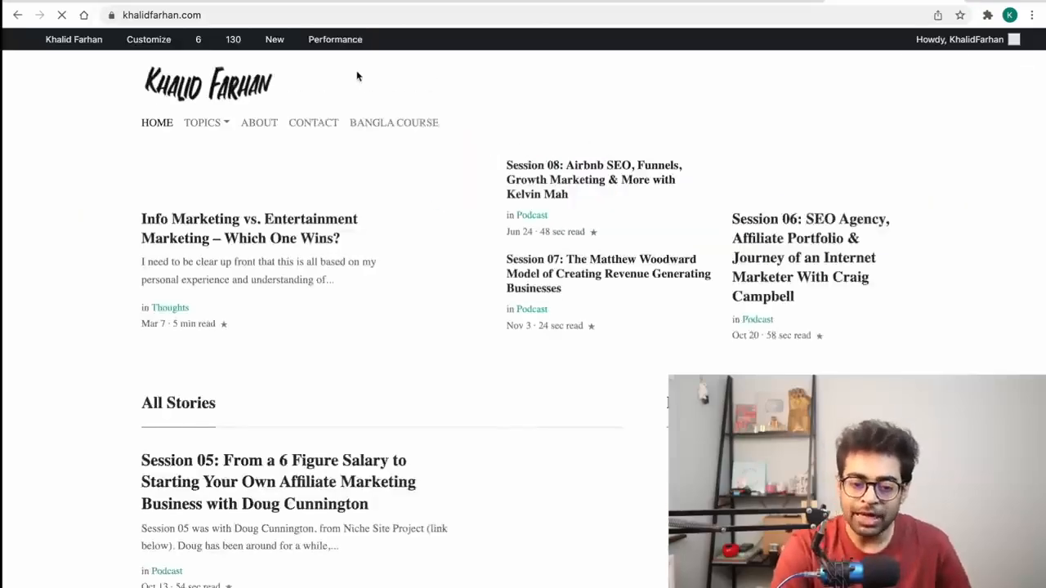
pyautogui.click(253, 123)
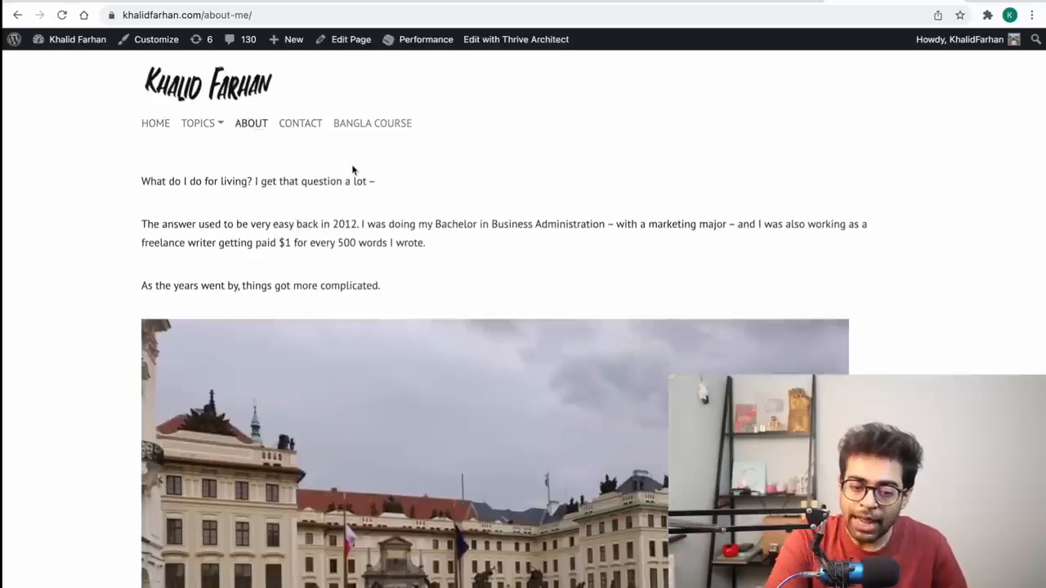
pyautogui.scroll(-12, 352, 170)
pyautogui.scroll(-15, 353, 170)
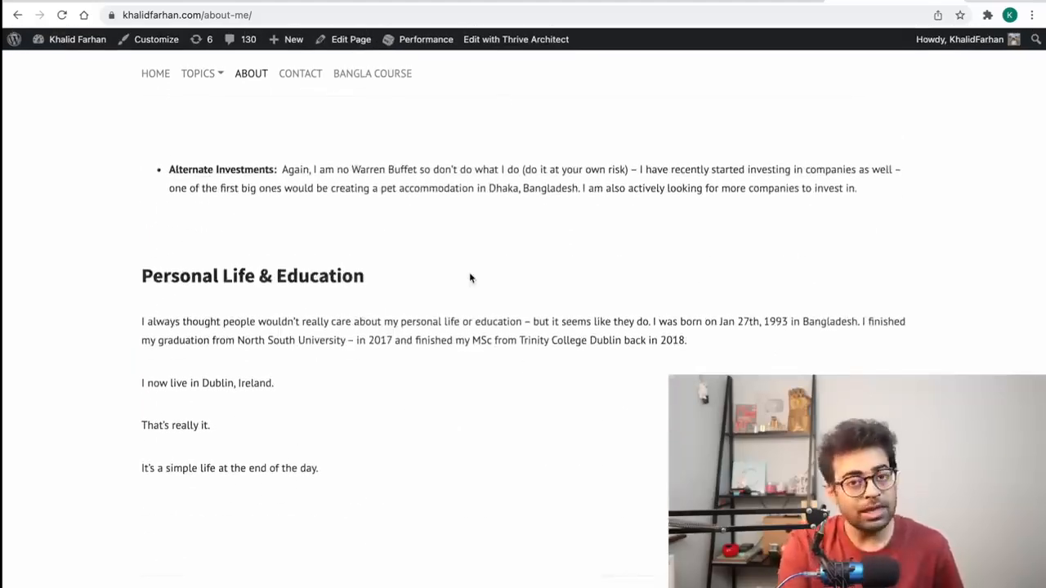
pyautogui.scroll(20, 470, 278)
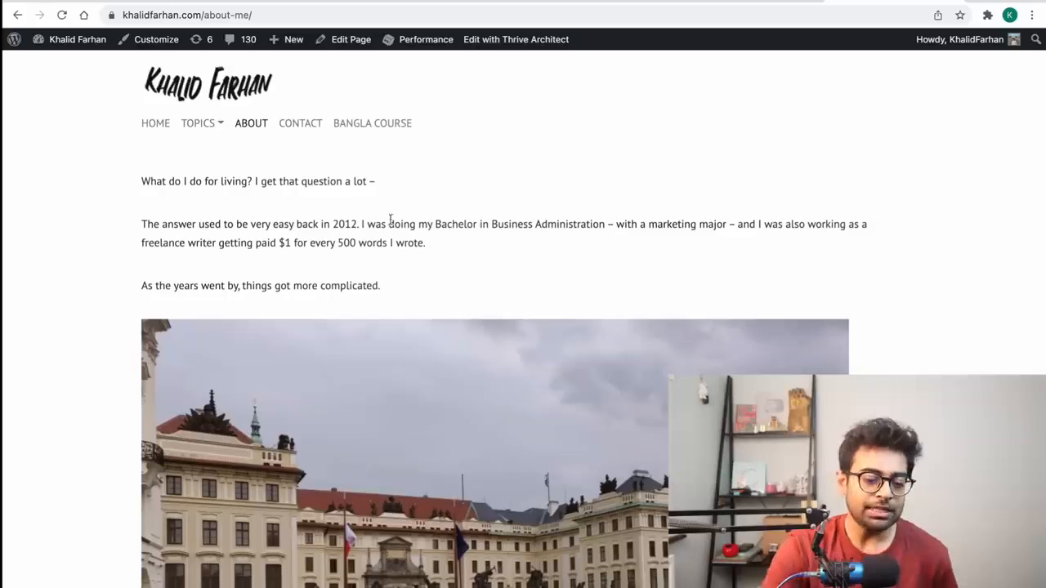
pyautogui.click(210, 130)
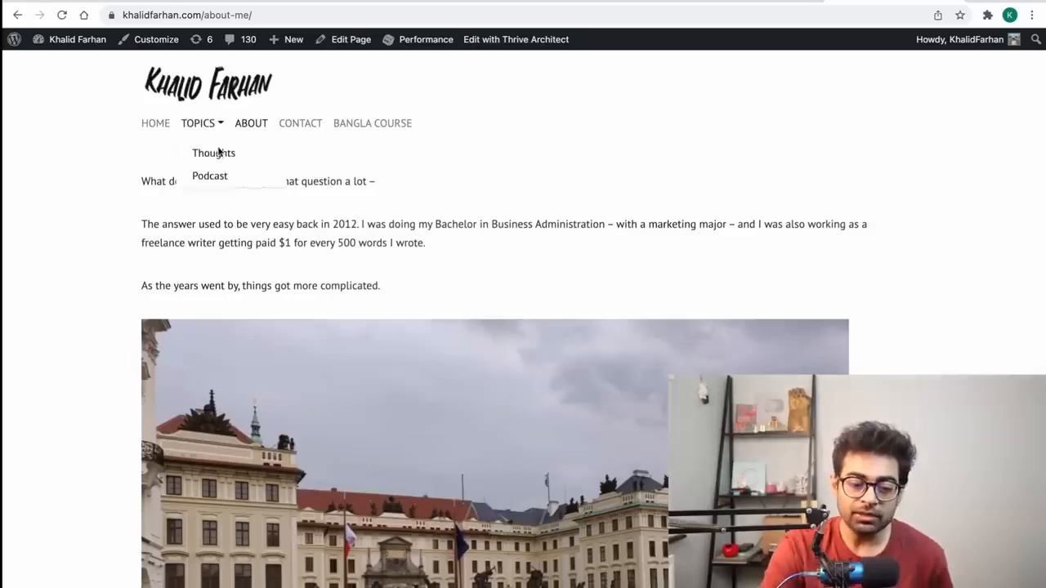
pyautogui.click(217, 154)
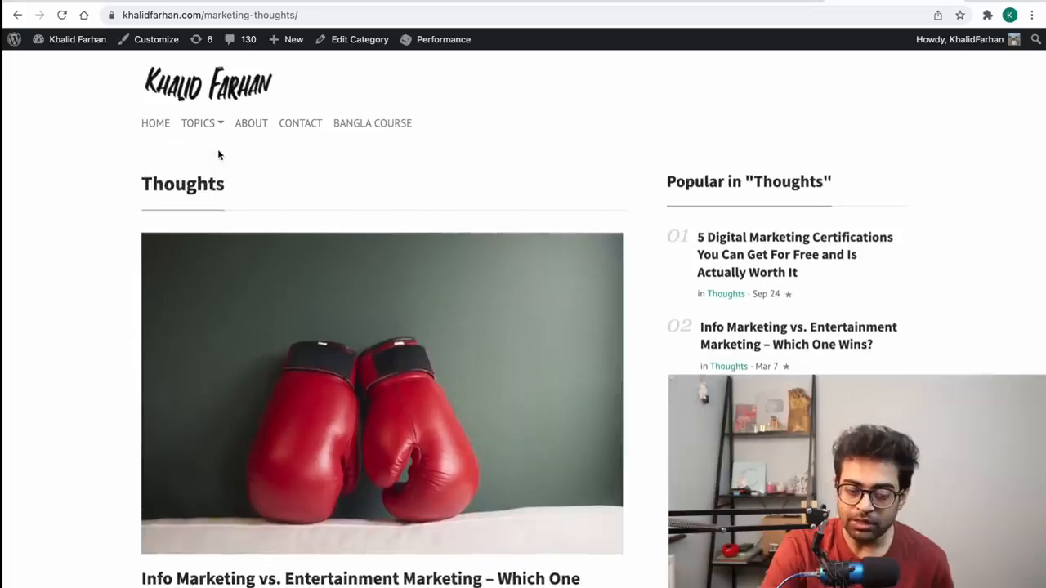
pyautogui.scroll(-9, 217, 154)
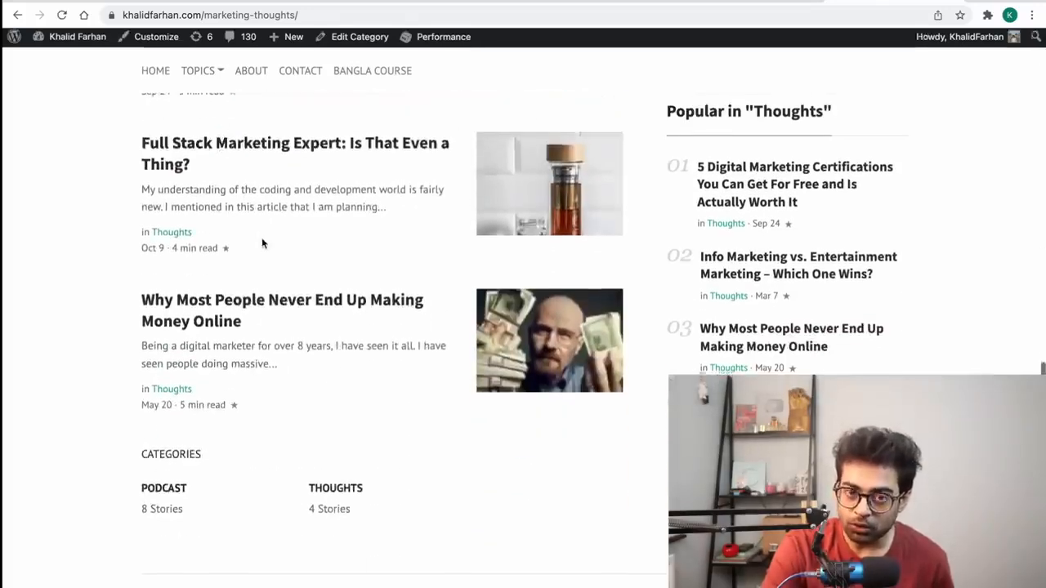
pyautogui.scroll(3, 262, 242)
pyautogui.scroll(5, 263, 242)
pyautogui.scroll(-1, 280, 367)
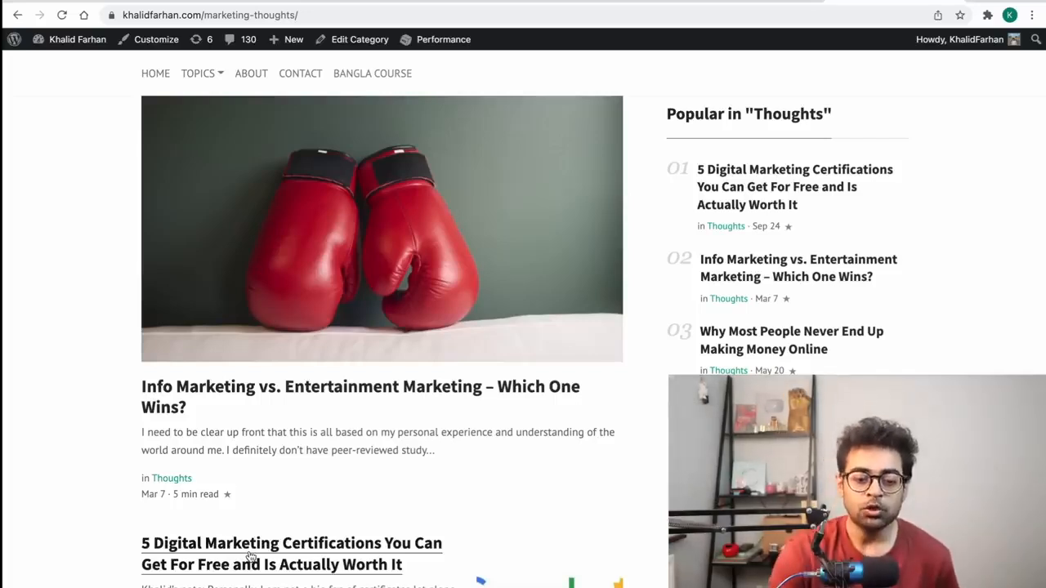
pyautogui.scroll(3, 251, 556)
pyautogui.click(252, 131)
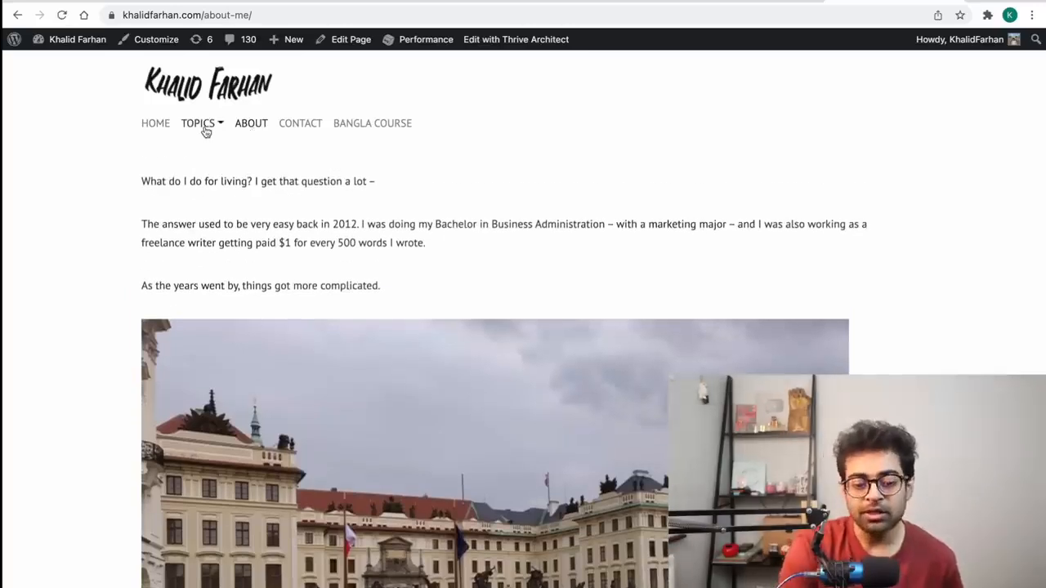
pyautogui.moveTo(205, 128)
pyautogui.click(218, 157)
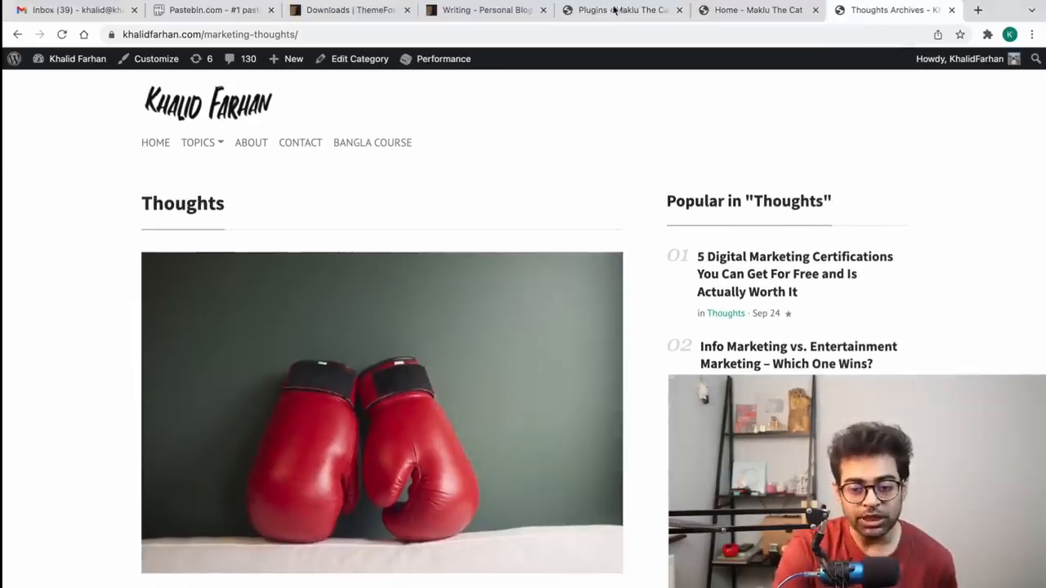
pyautogui.click(613, 12)
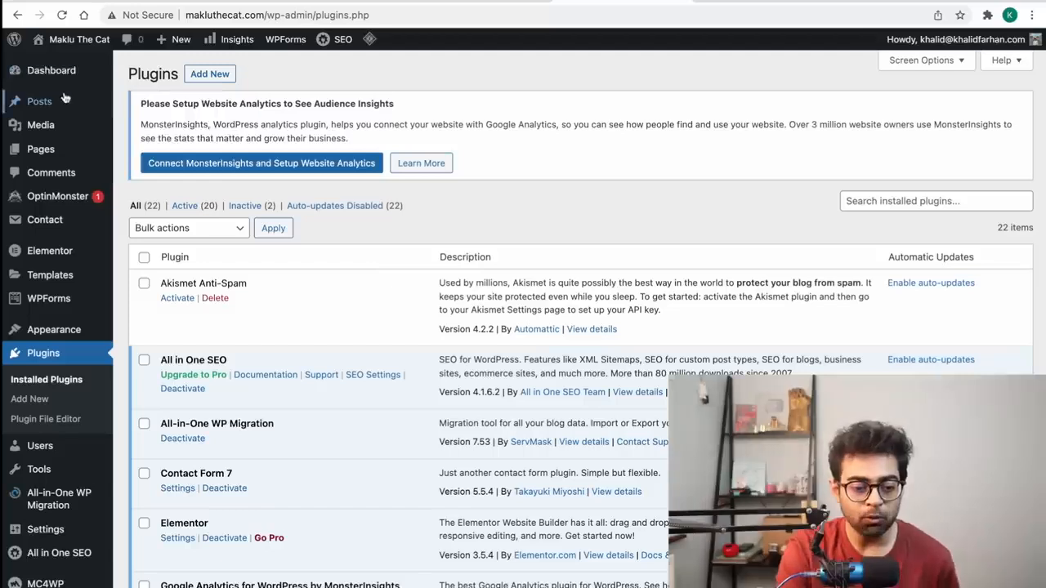
# Step: Rename the Uncategorized category to Blog, with slug Blog
pyautogui.moveTo(65, 101)
pyautogui.click(143, 143)
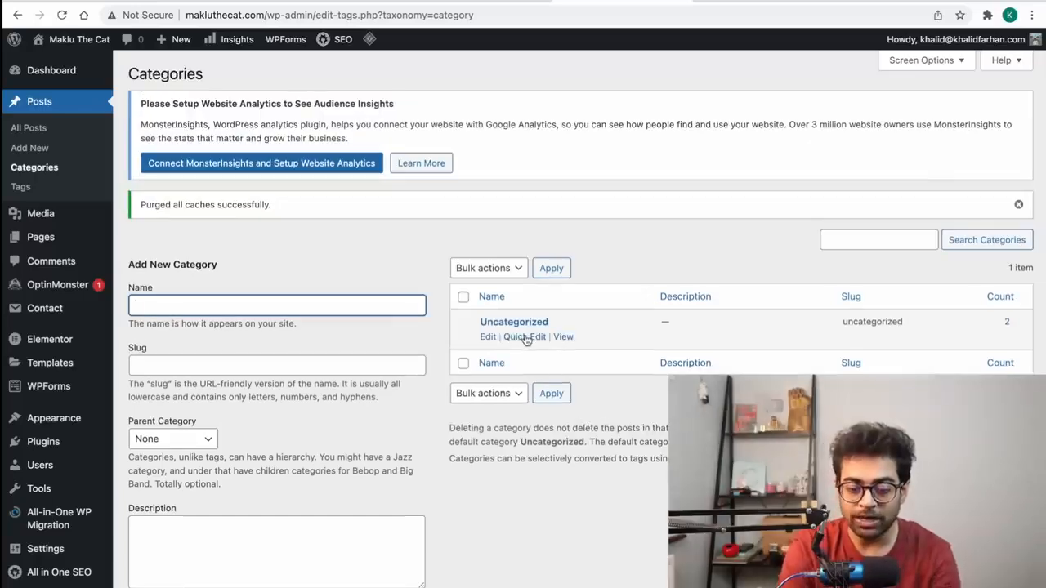
pyautogui.click(527, 340)
pyautogui.doubleClick(544, 344)
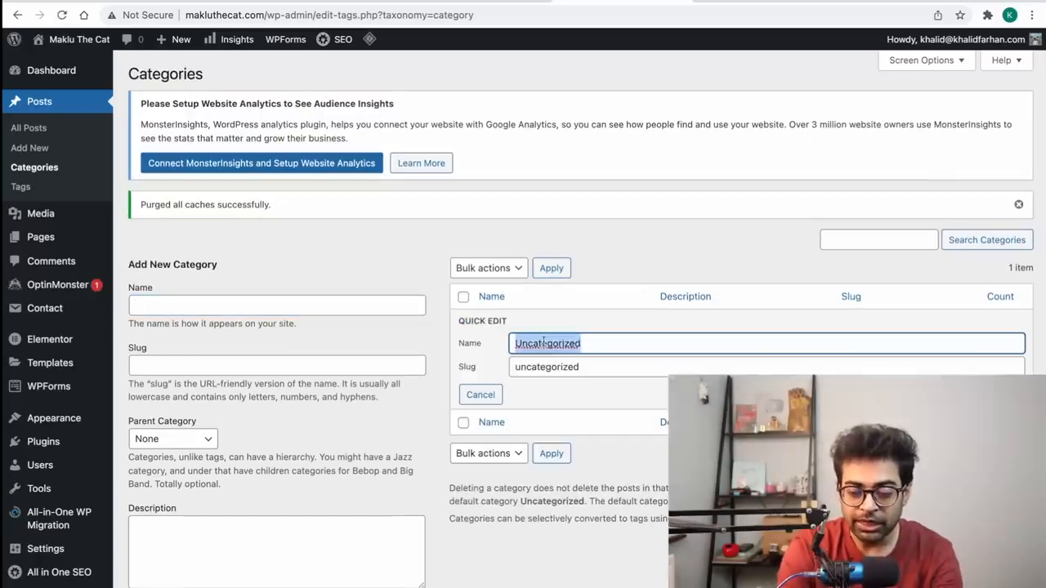
pyautogui.write('Blog')
pyautogui.press('Tab')
pyautogui.write('Blog')
pyautogui.click(980, 395)
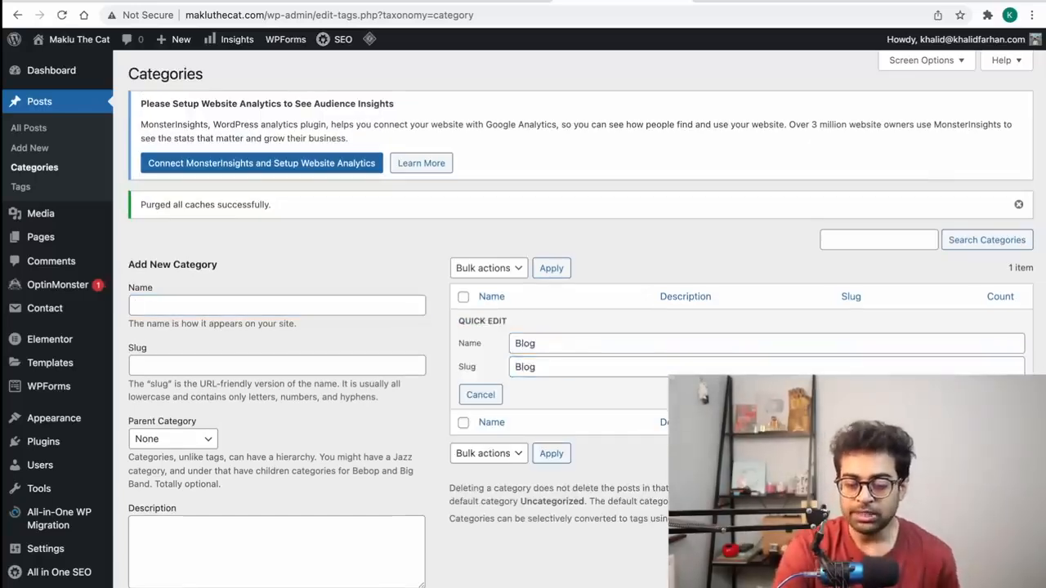
# Step: Add a new Podcast category
pyautogui.click(210, 304)
pyautogui.press('Tab')
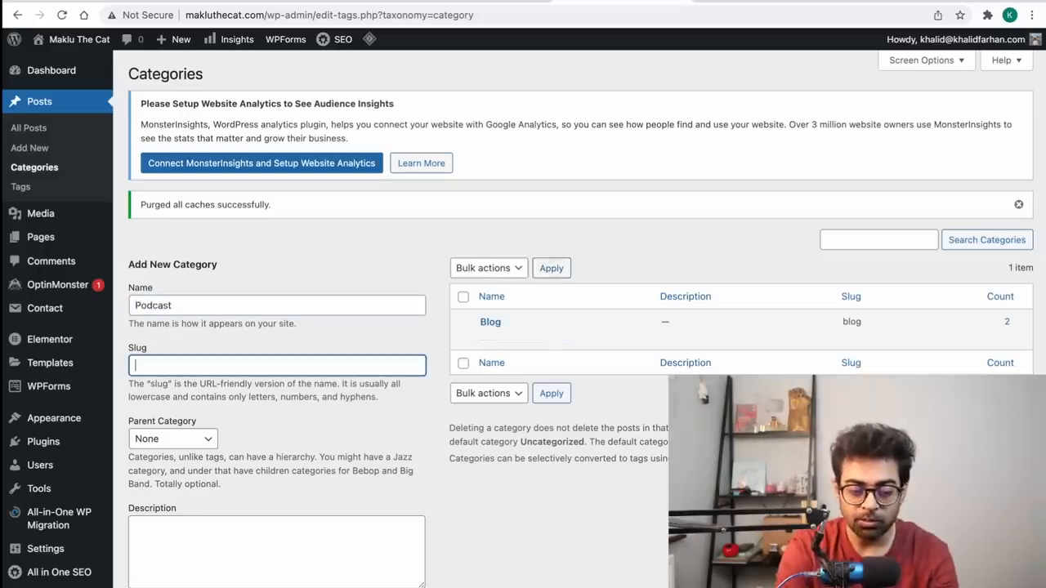
pyautogui.scroll(-3, 180, 386)
pyautogui.click(180, 386)
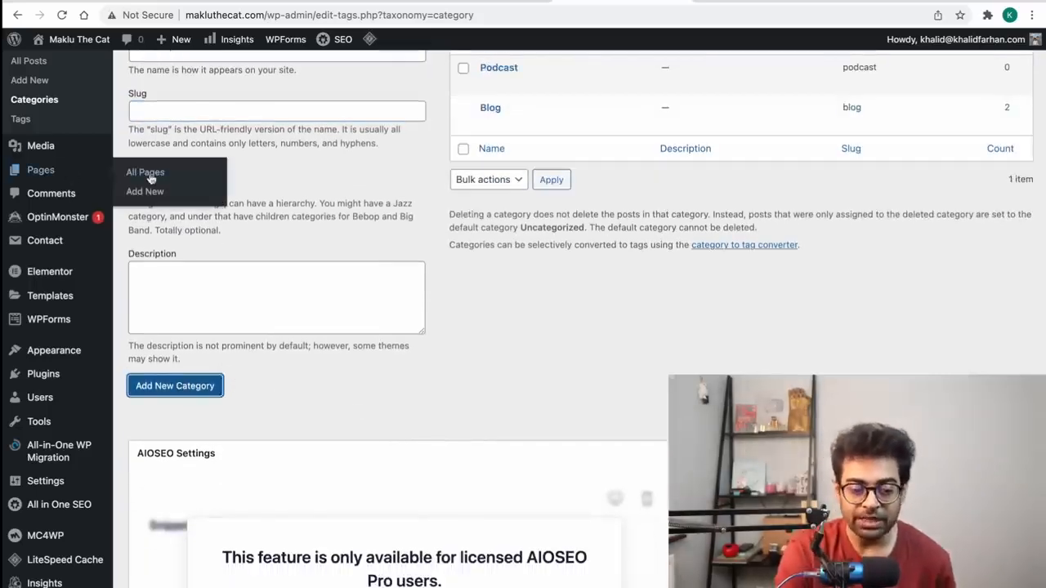
# Step: Trash the Privacy Policy and Sample Page pages, then start a new page
pyautogui.click(150, 177)
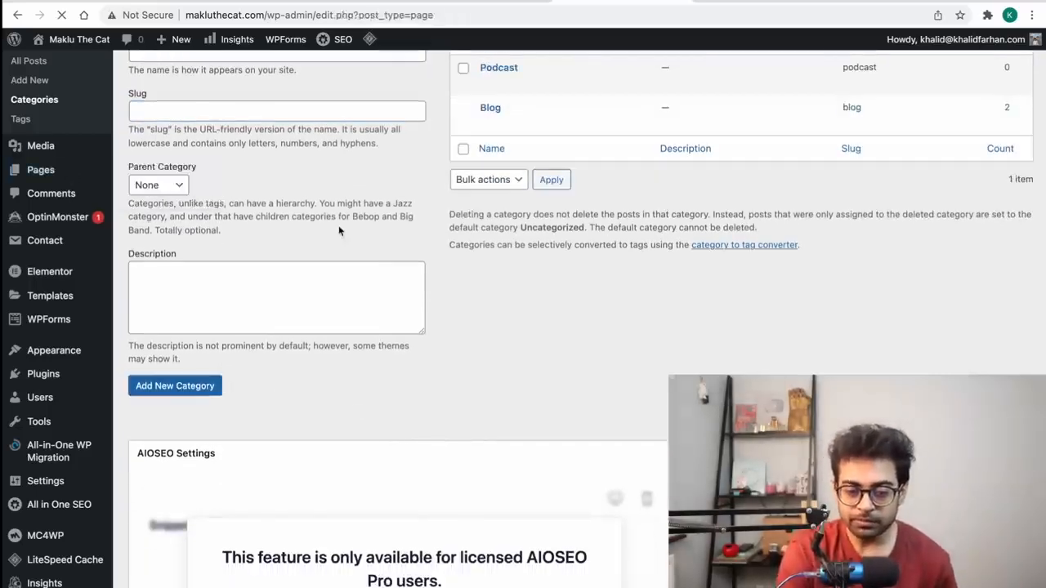
pyautogui.scroll(-1, 293, 356)
pyautogui.scroll(-1, 293, 355)
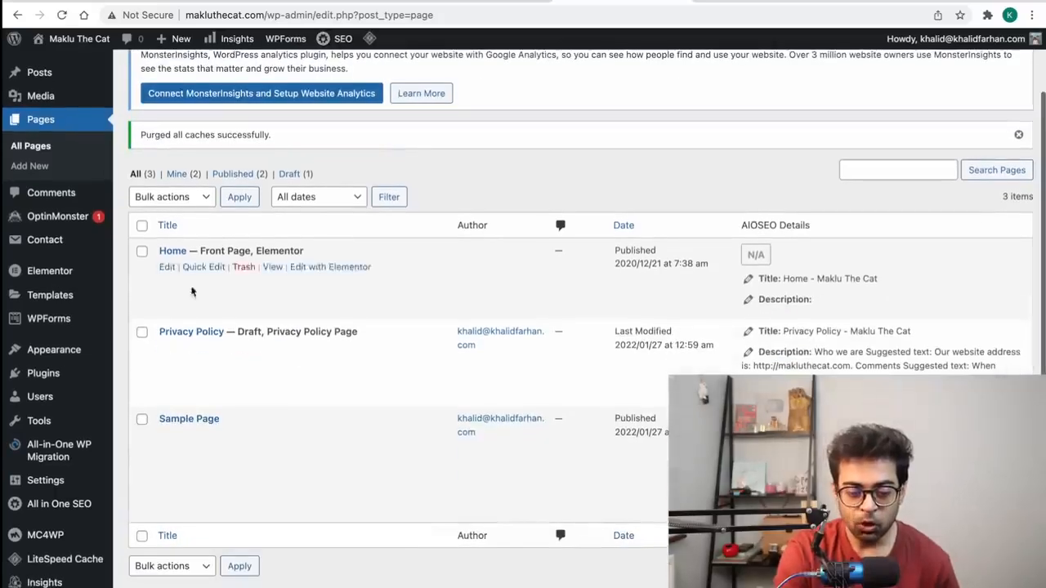
pyautogui.click(141, 334)
pyautogui.click(142, 420)
pyautogui.click(183, 195)
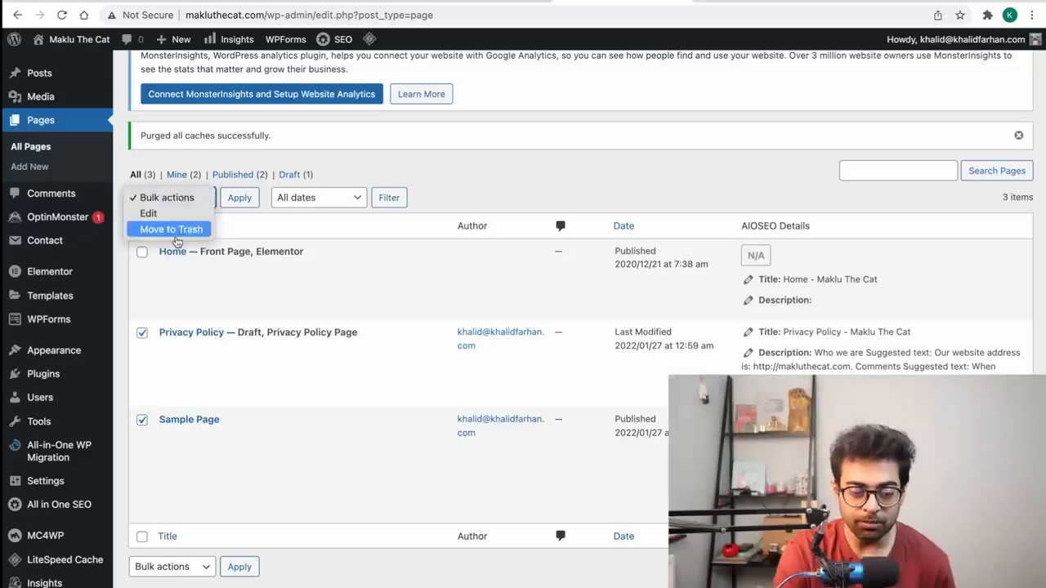
pyautogui.click(176, 226)
pyautogui.click(238, 199)
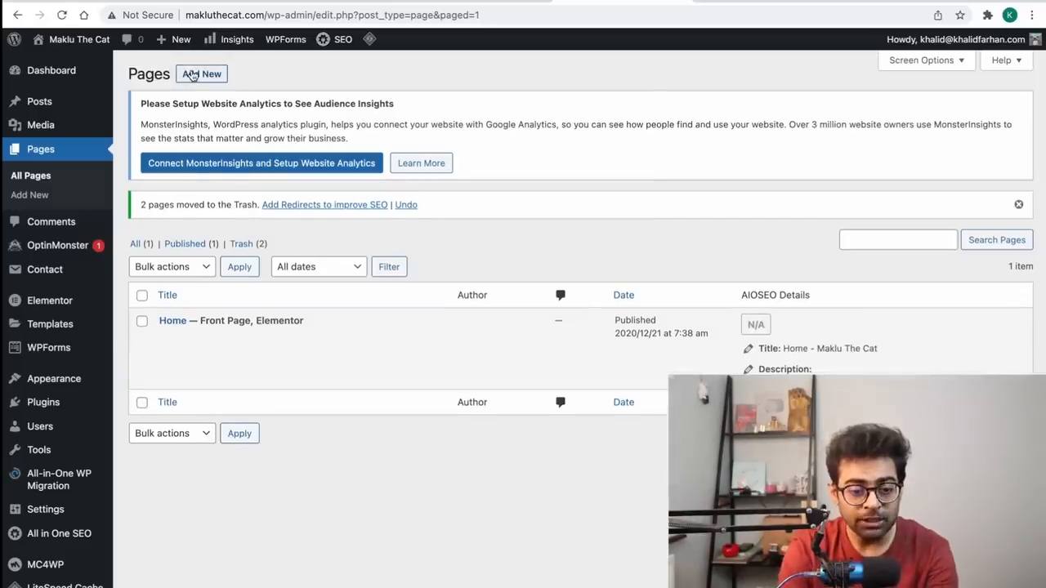
pyautogui.click(192, 75)
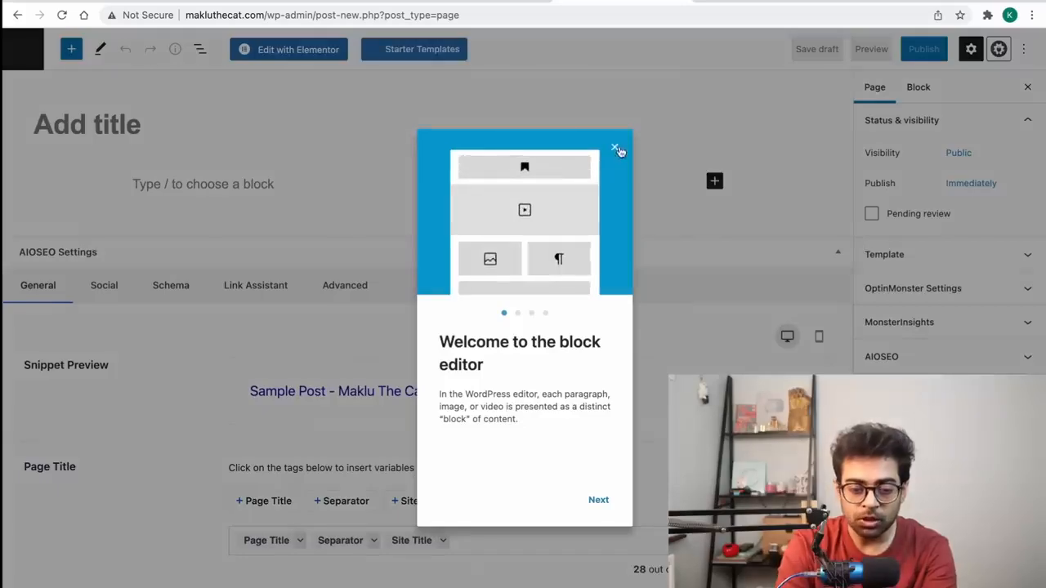
# Step: Title the page 'Contact Me' and add a paragraph inviting visitors to email the site's info address
pyautogui.click(616, 149)
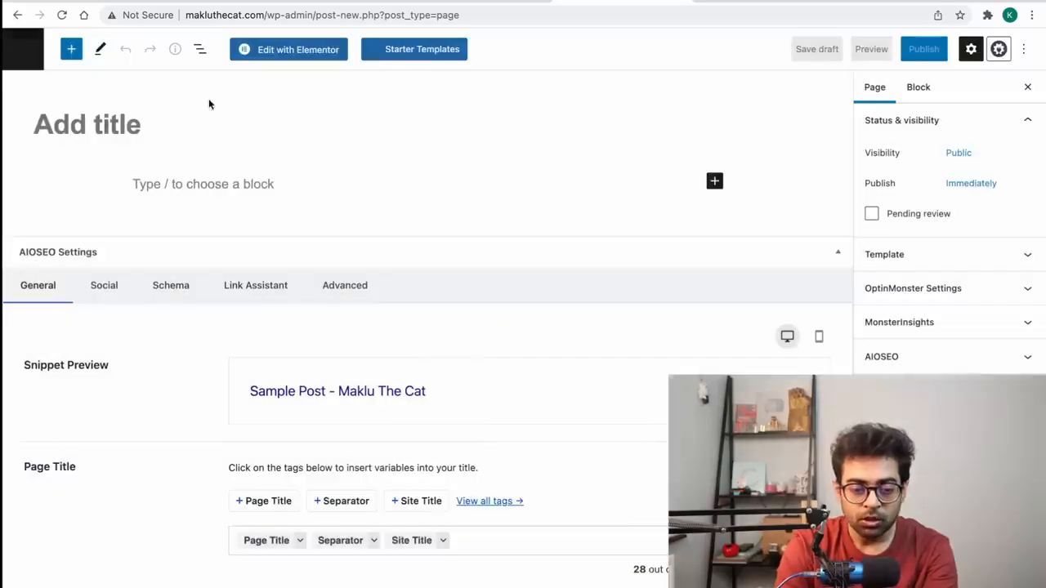
pyautogui.click(205, 118)
pyautogui.write('Contact Us')
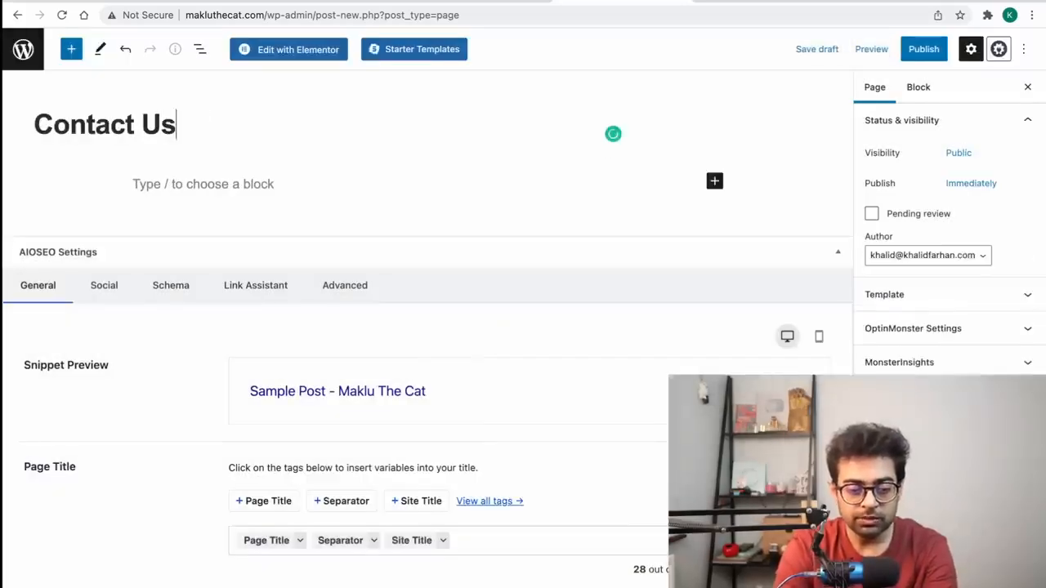
pyautogui.click(219, 183)
pyautogui.write('If you want to onta')
pyautogui.press('BackSpace')
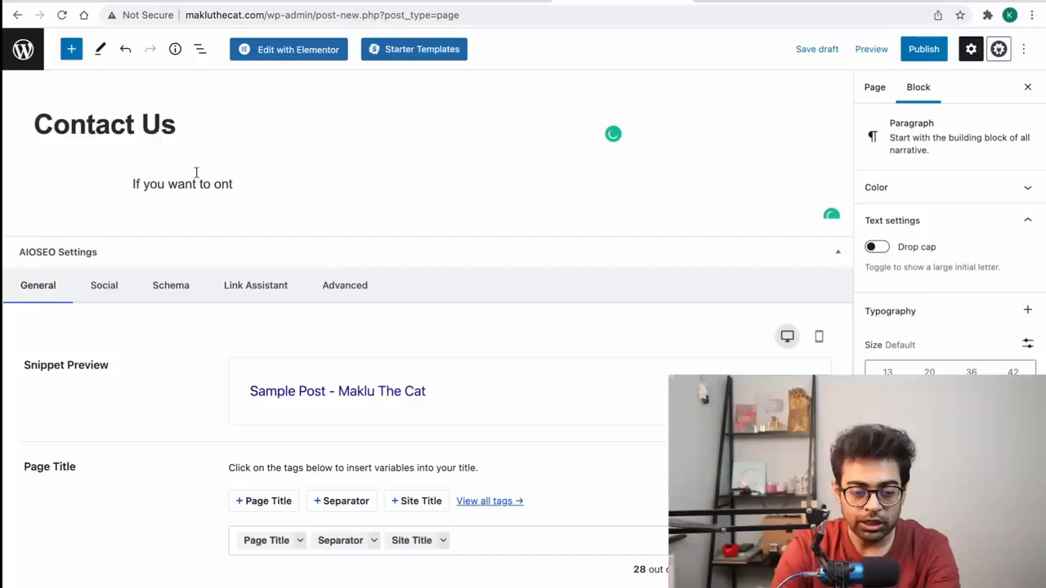
pyautogui.doubleClick(163, 123)
pyautogui.write('Me')
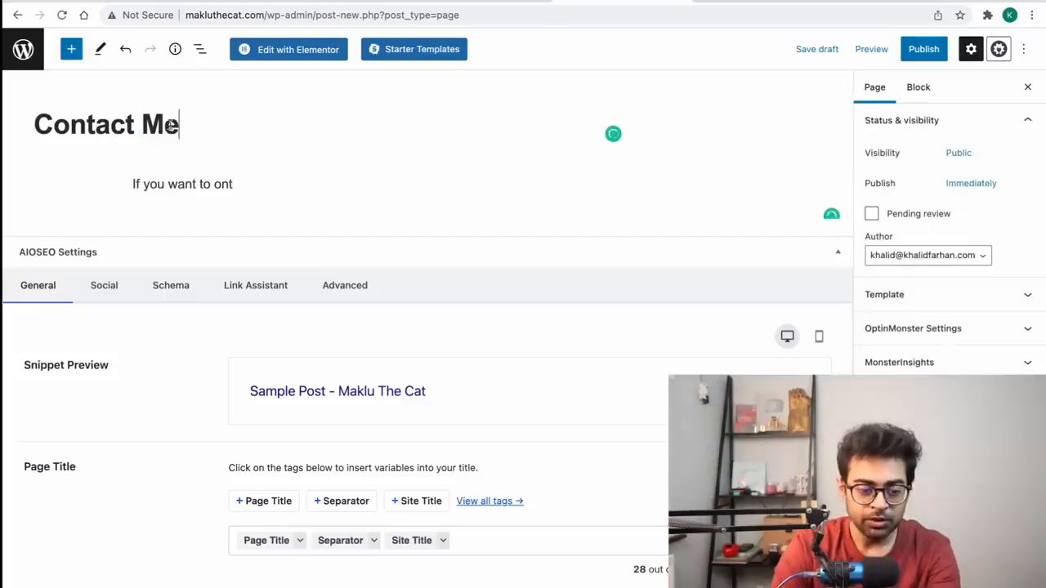
pyautogui.click(257, 189)
pyautogui.press('BackSpace')
pyautogui.press('BackSpace')
pyautogui.write('conta')
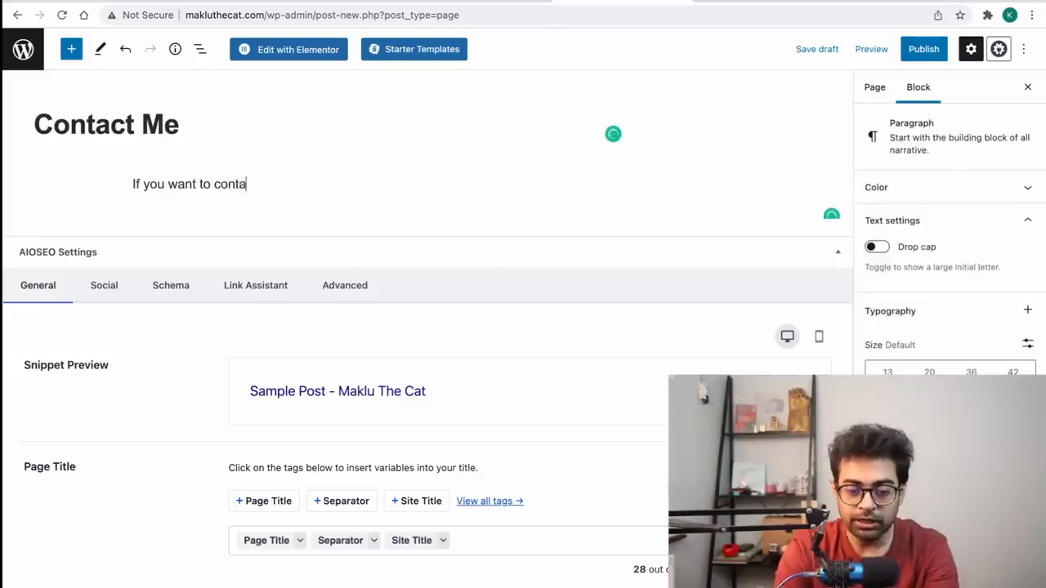
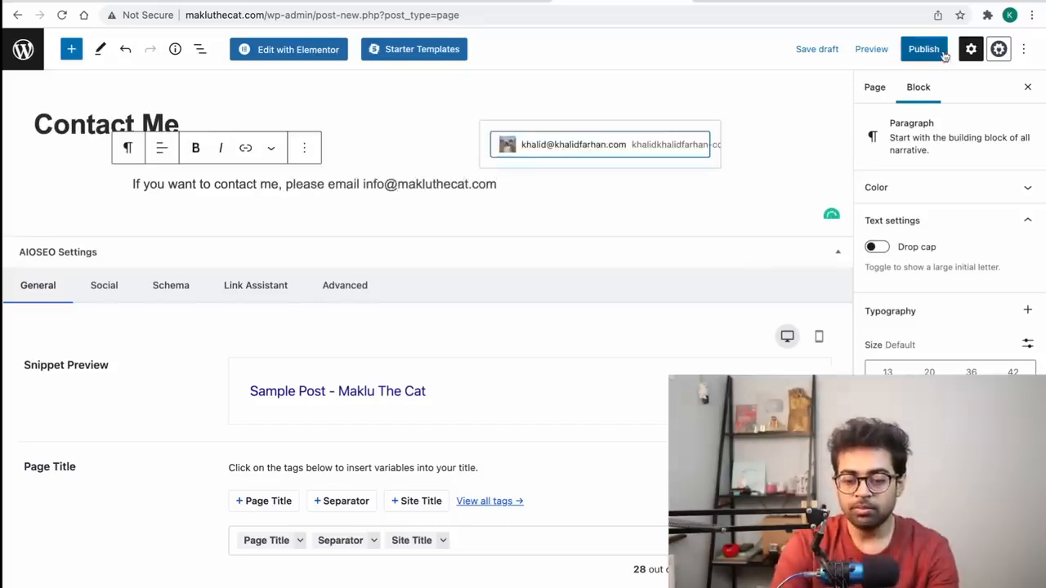
# Step: Publish the Contact Me page and return to the Pages list
pyautogui.click(933, 52)
pyautogui.click(933, 53)
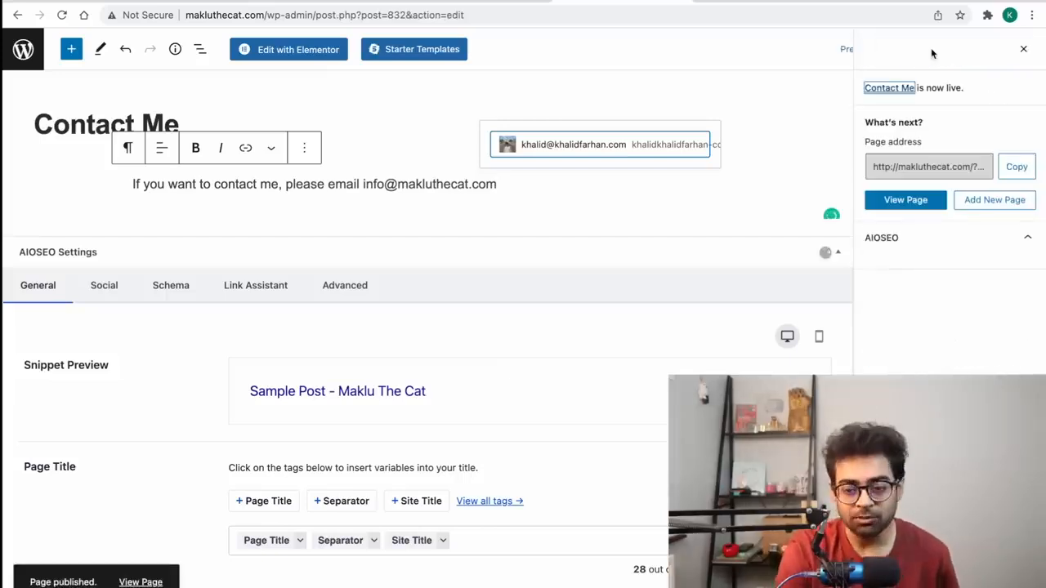
pyautogui.click(17, 15)
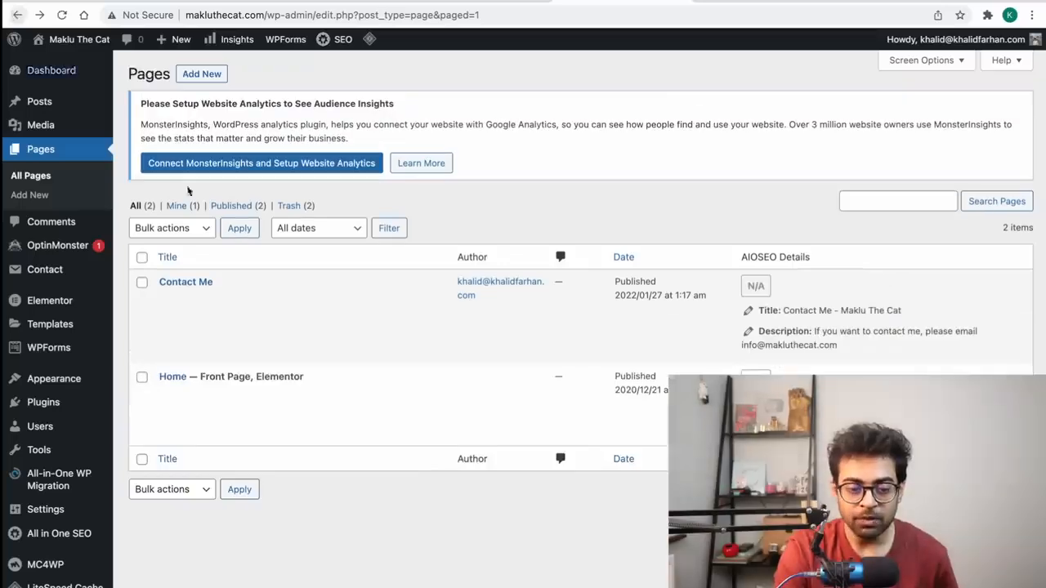
# Step: Start a new page titled 'About Me' with the text 'I am Maklu, I am a cat, here's my photo'
pyautogui.click(191, 75)
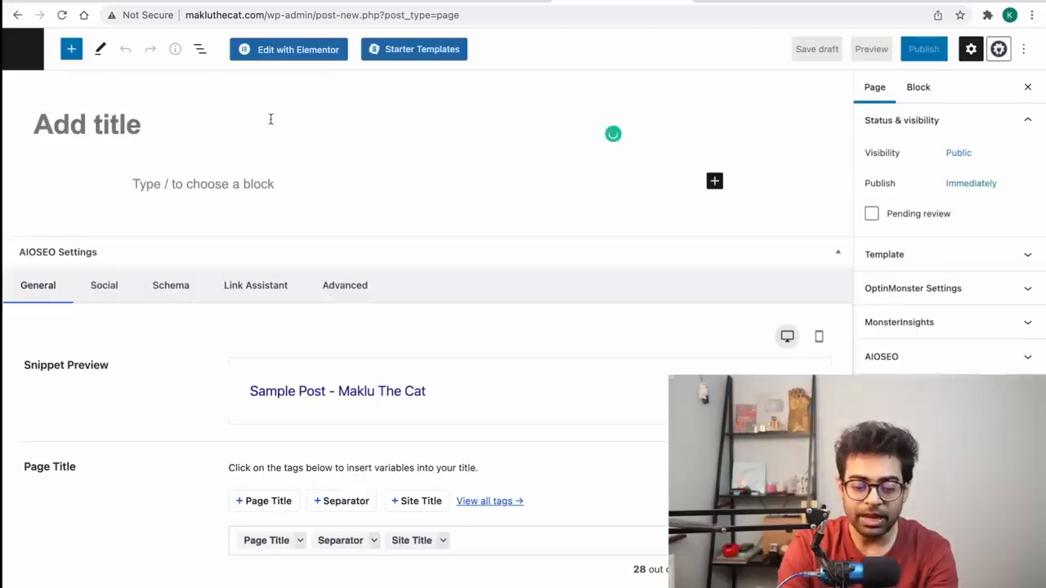
pyautogui.write('About Me')
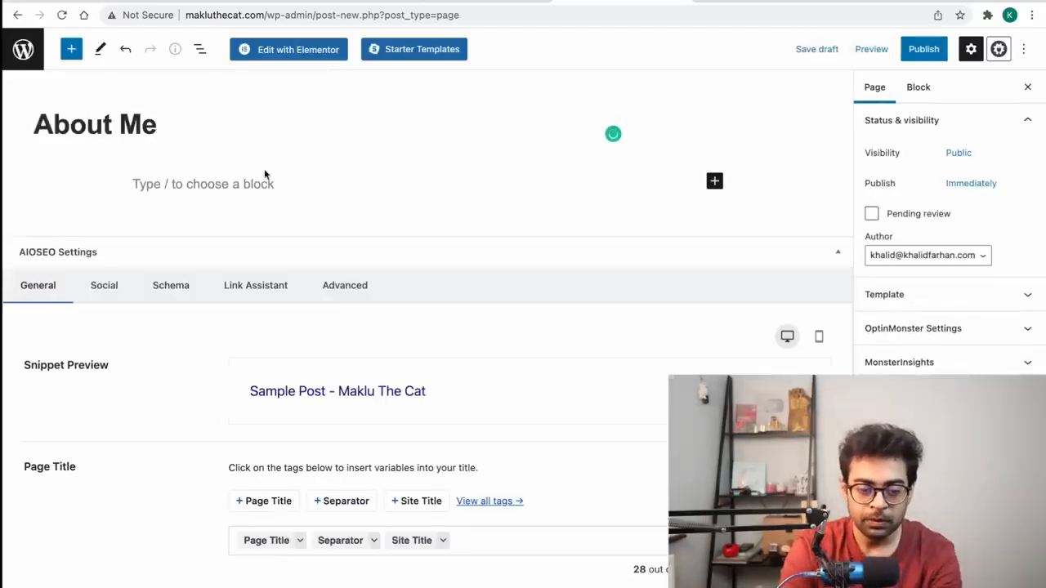
pyautogui.click(233, 193)
pyautogui.write('I am Mak')
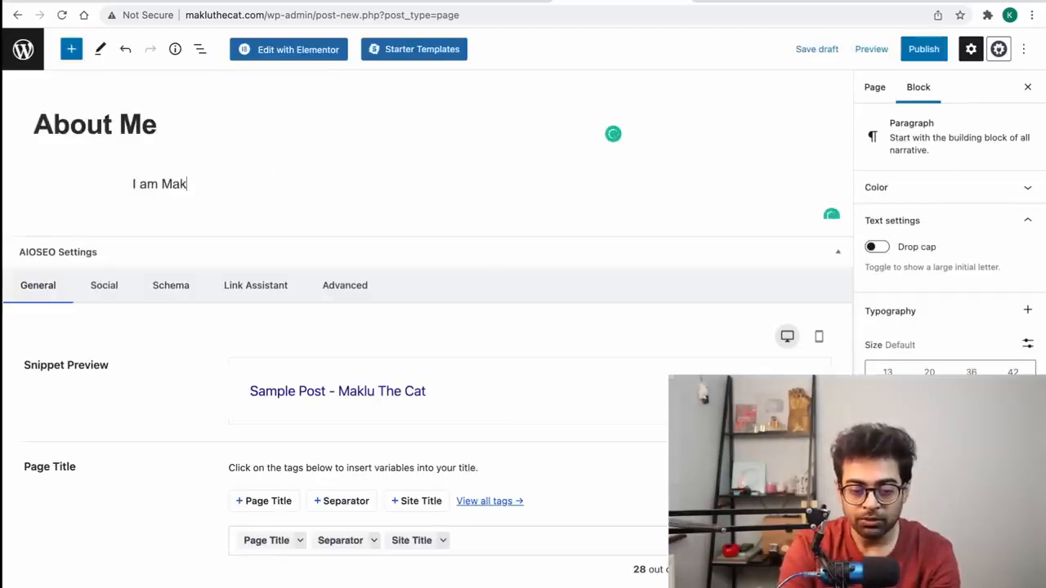
pyautogui.write('lu, I am a cat, h')
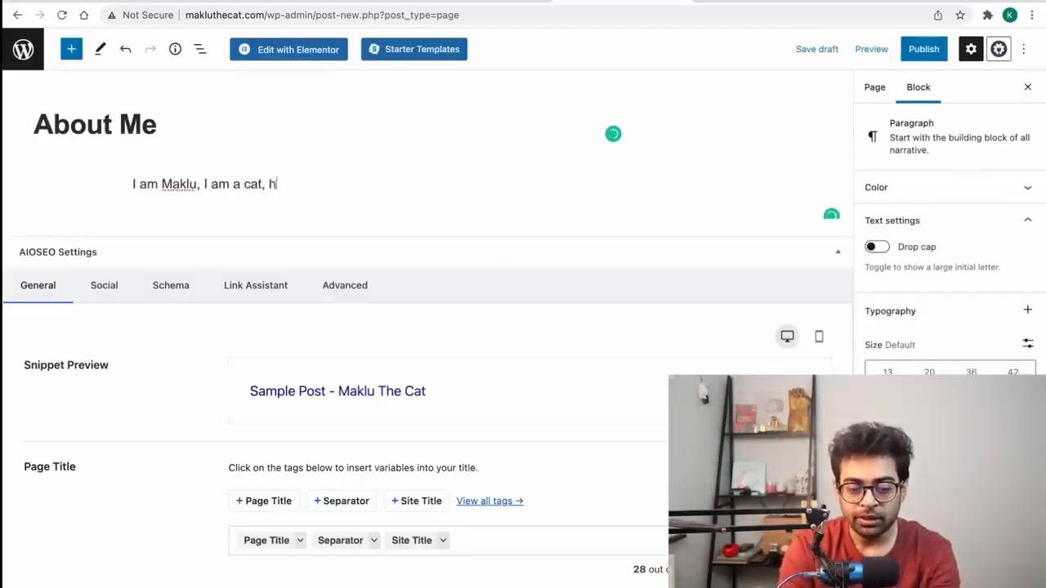
pyautogui.write("ere's my photo")
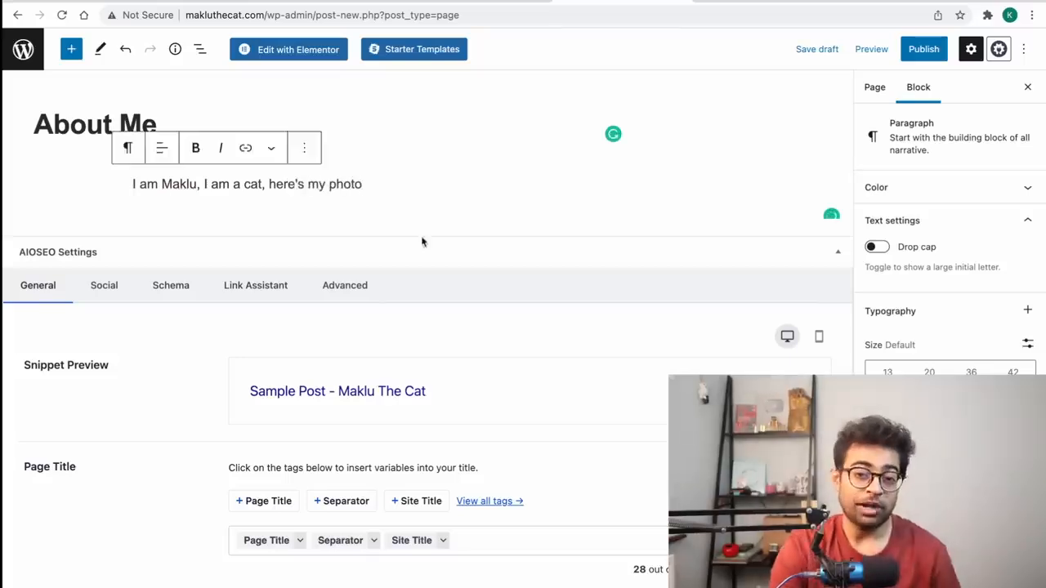
# Step: Insert the hangout.png image from the Media Library below the text
pyautogui.press('Return')
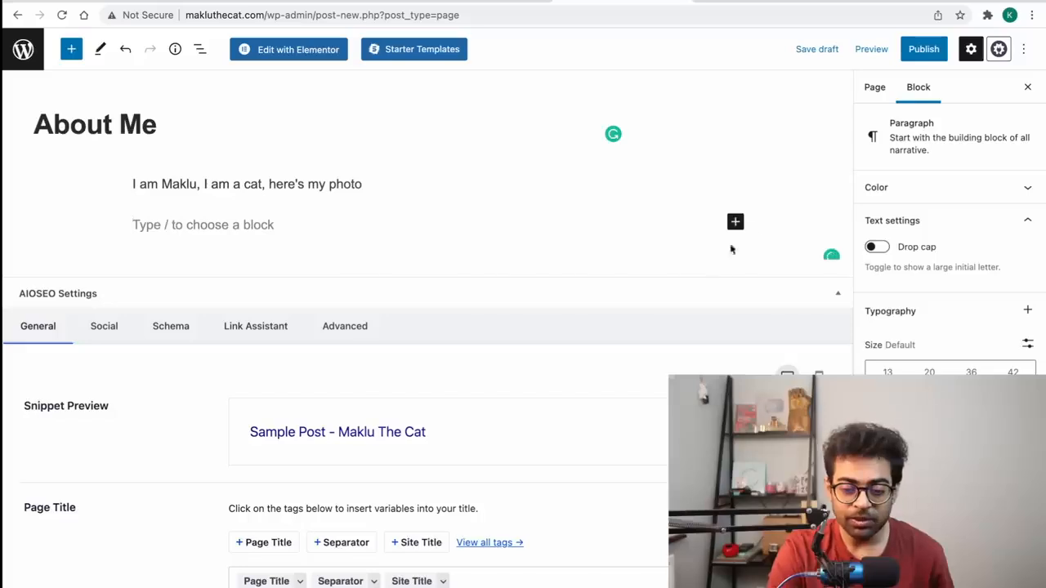
pyautogui.click(735, 221)
pyautogui.click(865, 337)
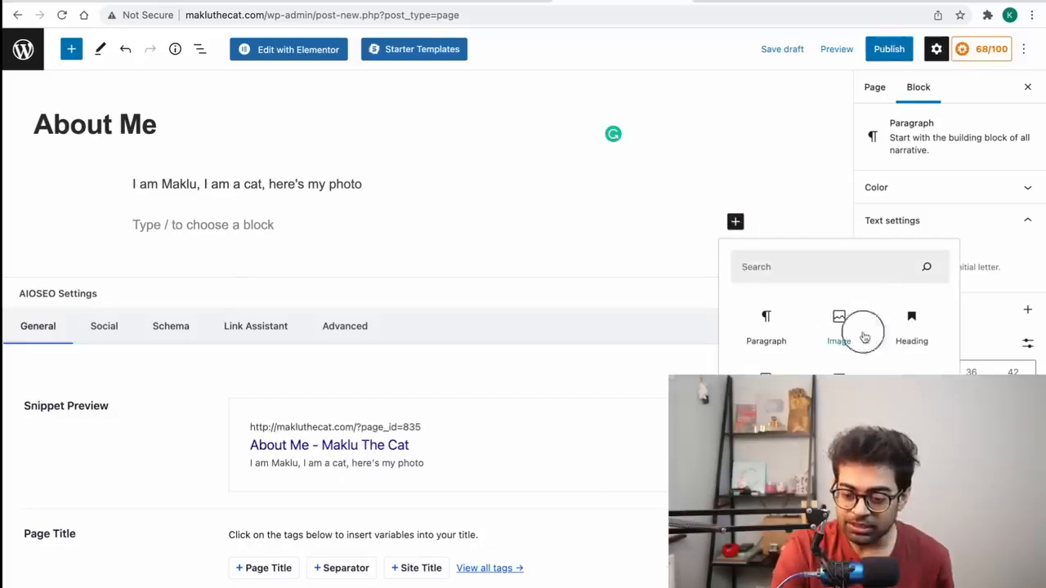
pyautogui.click(169, 309)
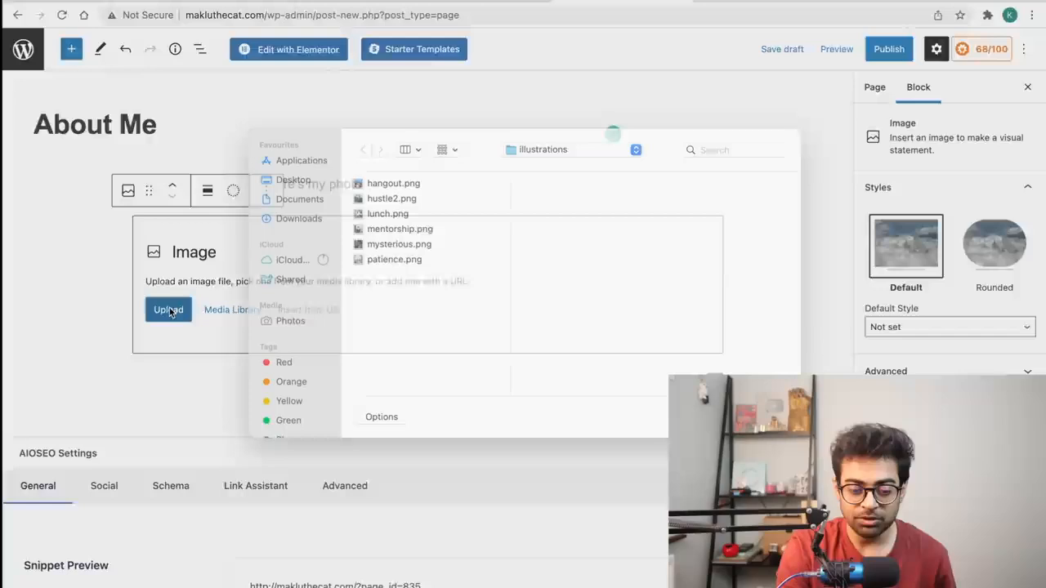
pyautogui.press('Escape')
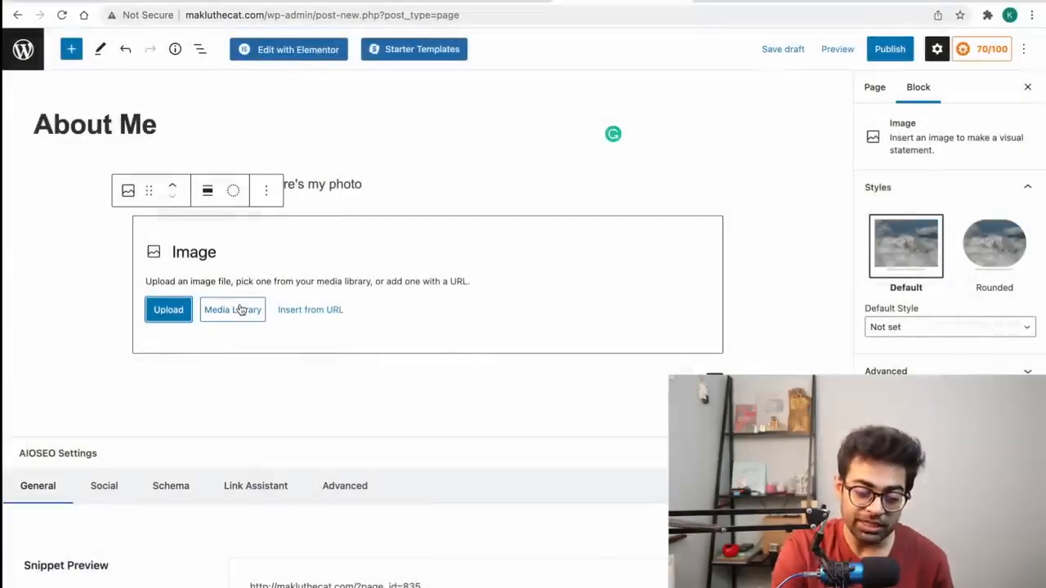
pyautogui.click(240, 309)
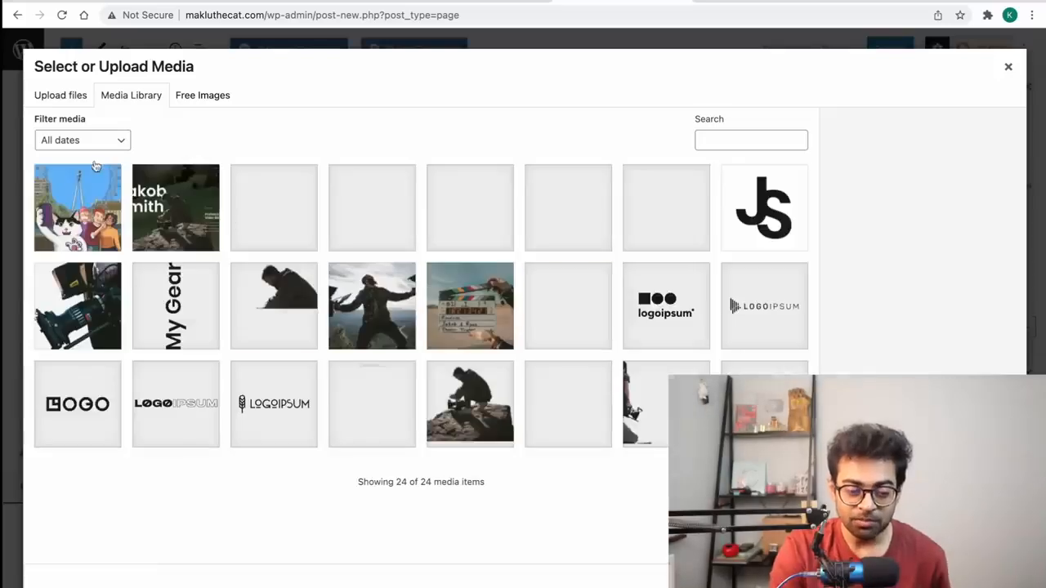
pyautogui.click(82, 203)
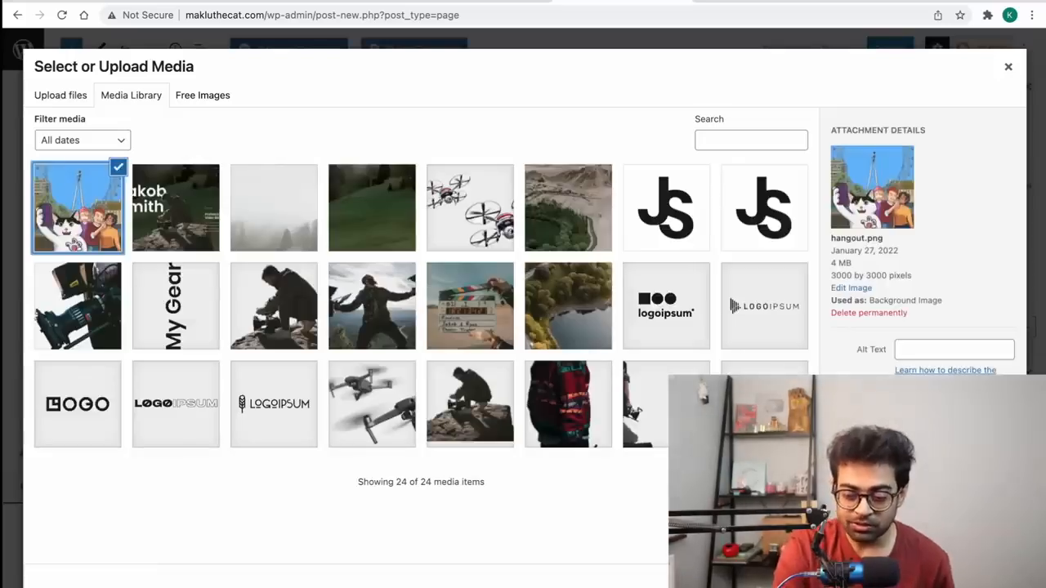
pyautogui.click(990, 584)
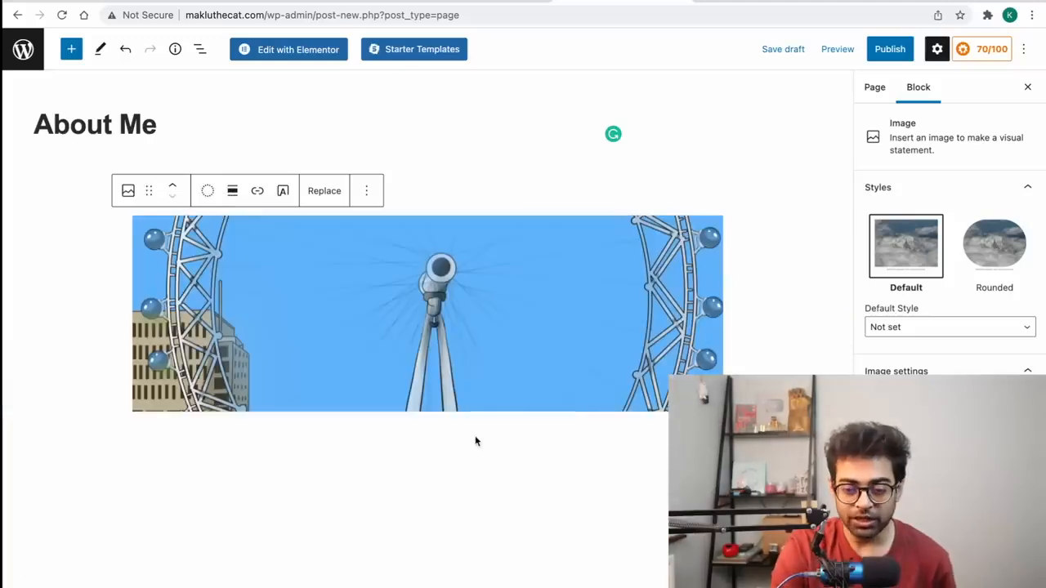
# Step: Publish the About Me page and return to the Pages list
pyautogui.click(887, 54)
pyautogui.click(887, 57)
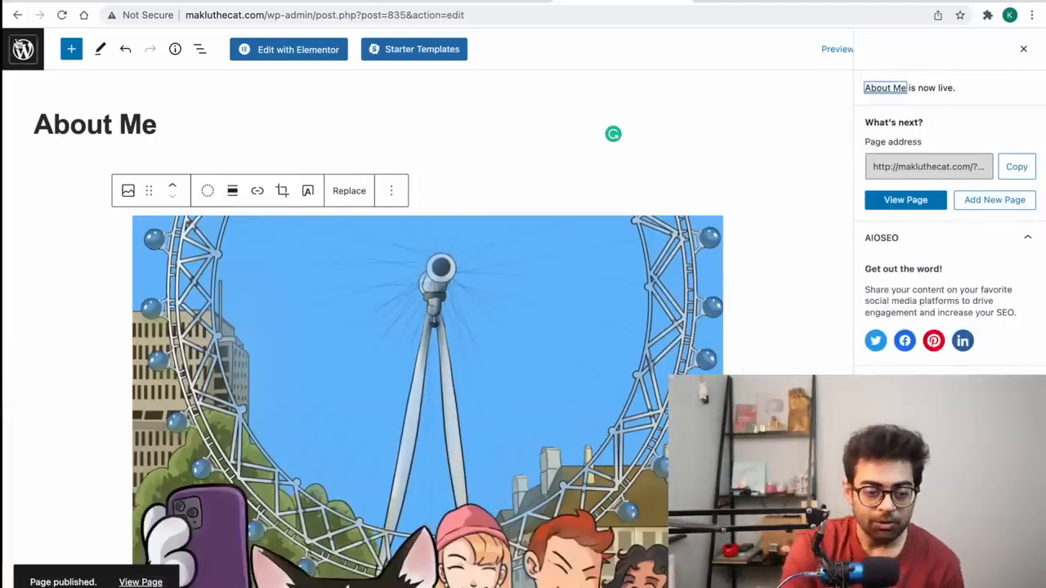
pyautogui.click(17, 15)
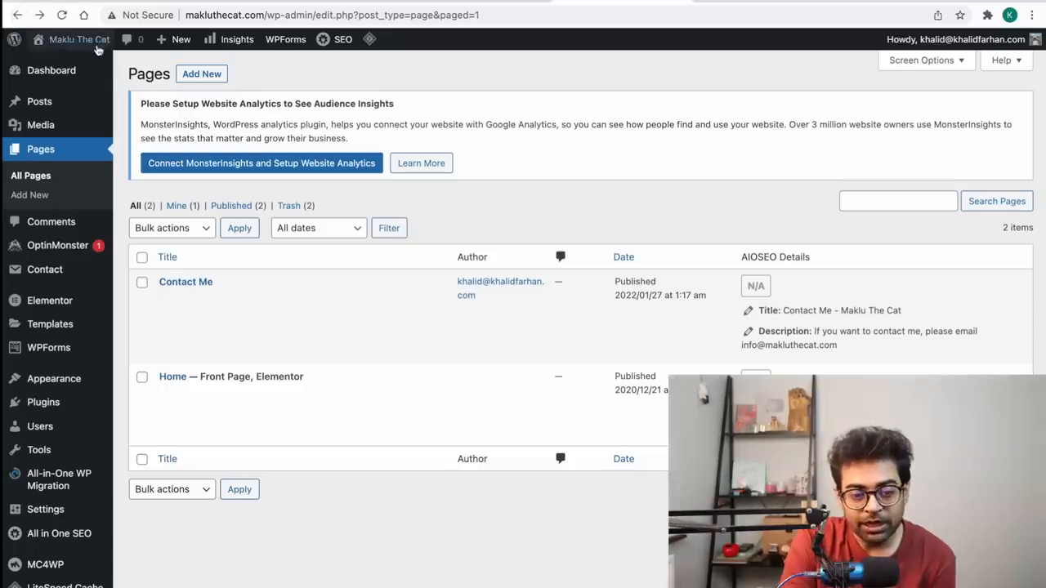
# Step: Reload the pages list, enable the footer menu option, and check the live homepage
pyautogui.click(62, 15)
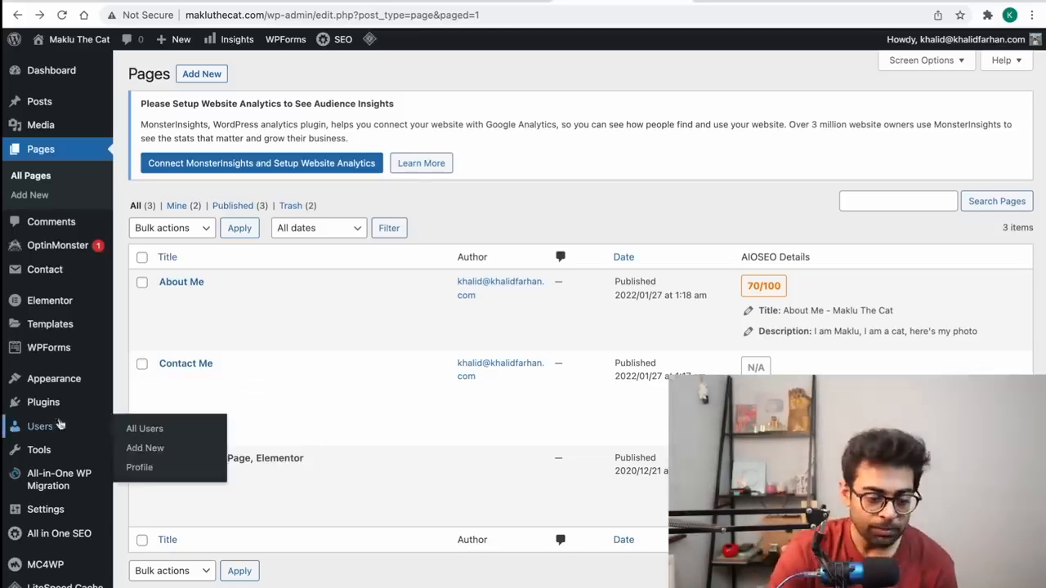
pyautogui.moveTo(77, 381)
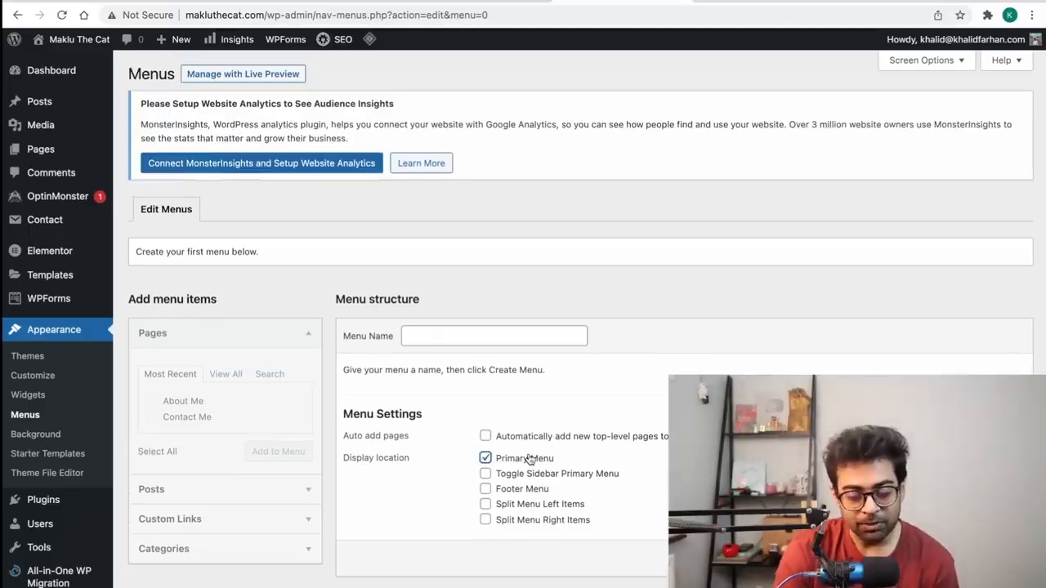
pyautogui.click(529, 490)
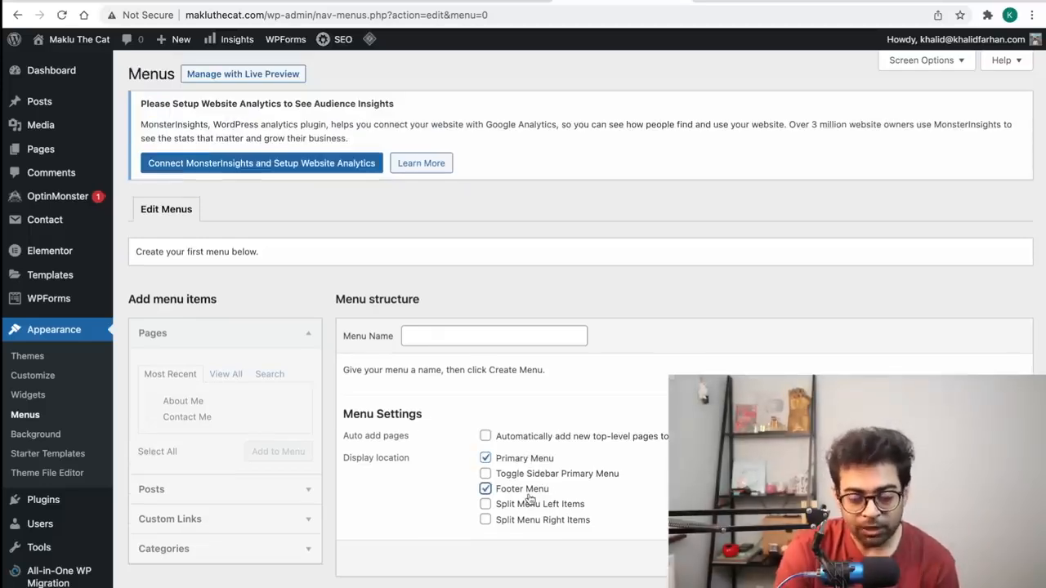
pyautogui.click(742, 3)
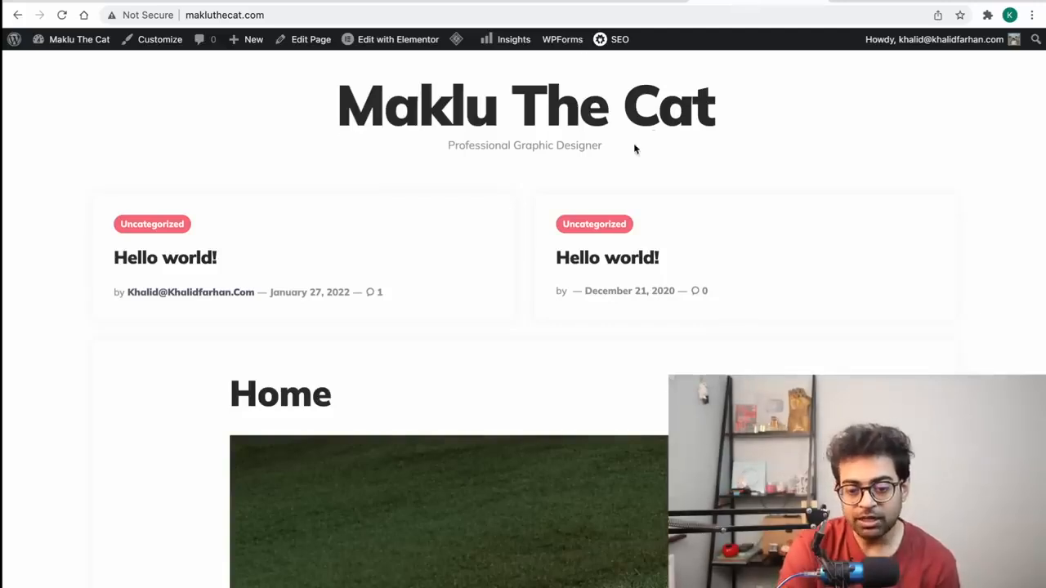
pyautogui.click(640, 3)
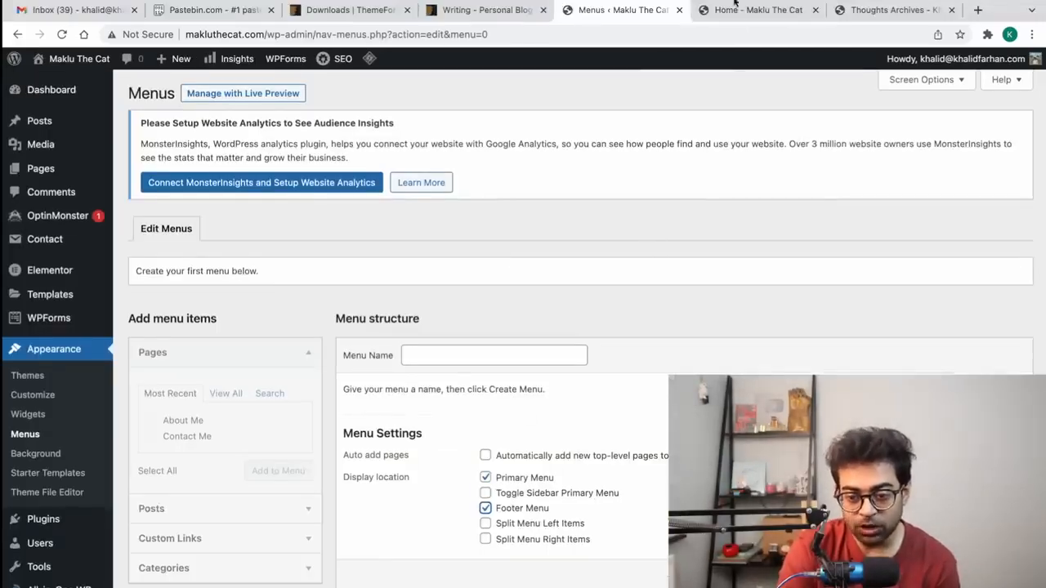
pyautogui.click(736, 2)
pyautogui.scroll(-15, 570, 130)
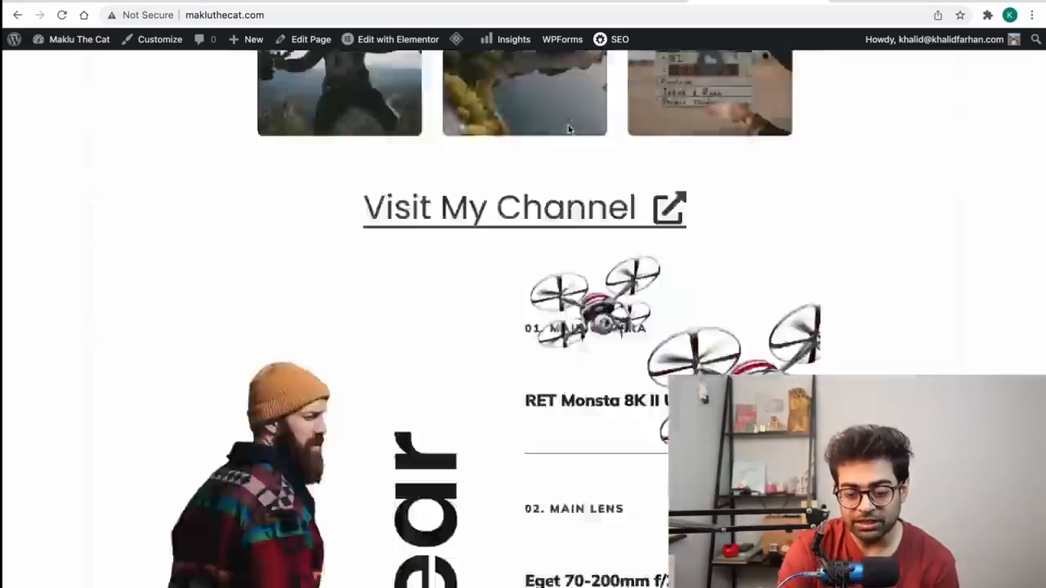
pyautogui.scroll(1, 567, 128)
# Step: Review another blog's menu for reference, then return to the makluthecat.com Menus page
pyautogui.click(889, 11)
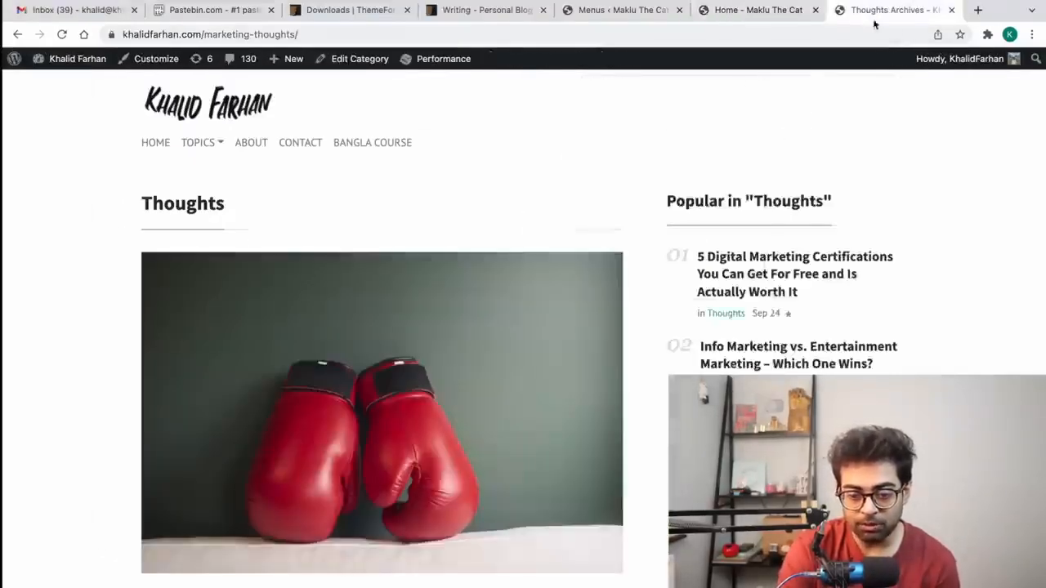
pyautogui.scroll(-5, 408, 143)
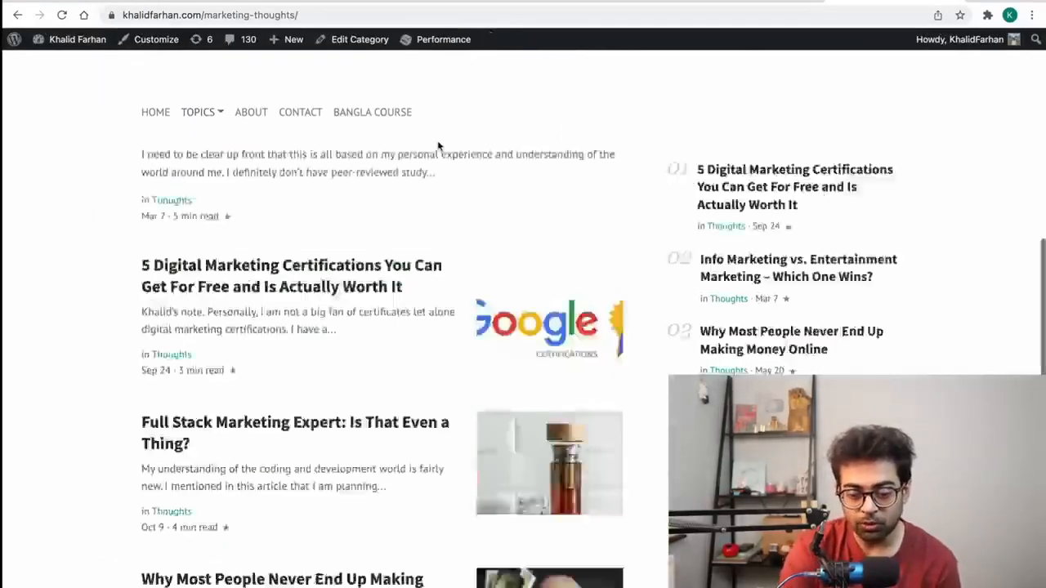
pyautogui.scroll(-3, 438, 145)
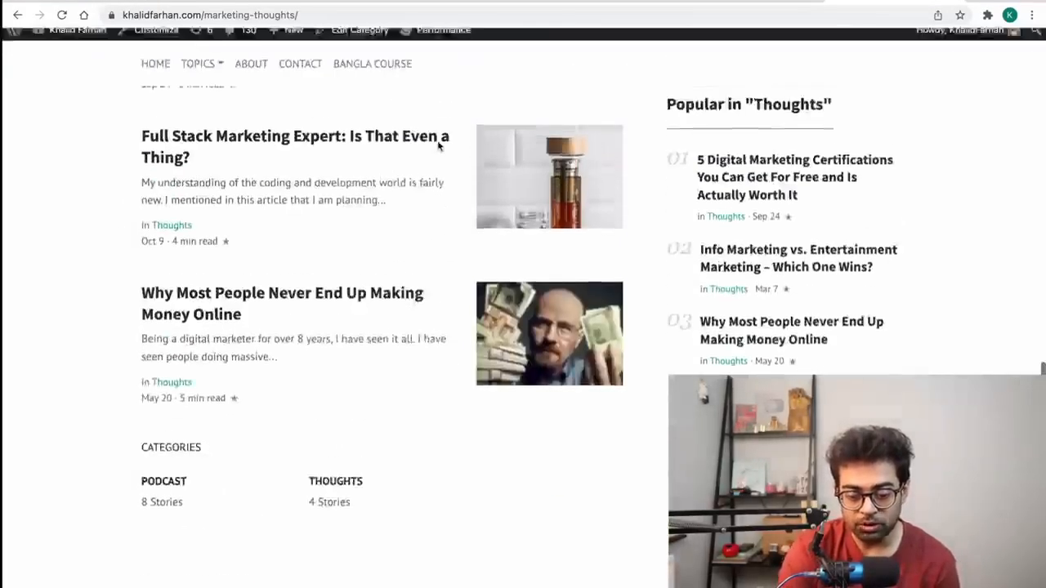
pyautogui.scroll(10, 308, 520)
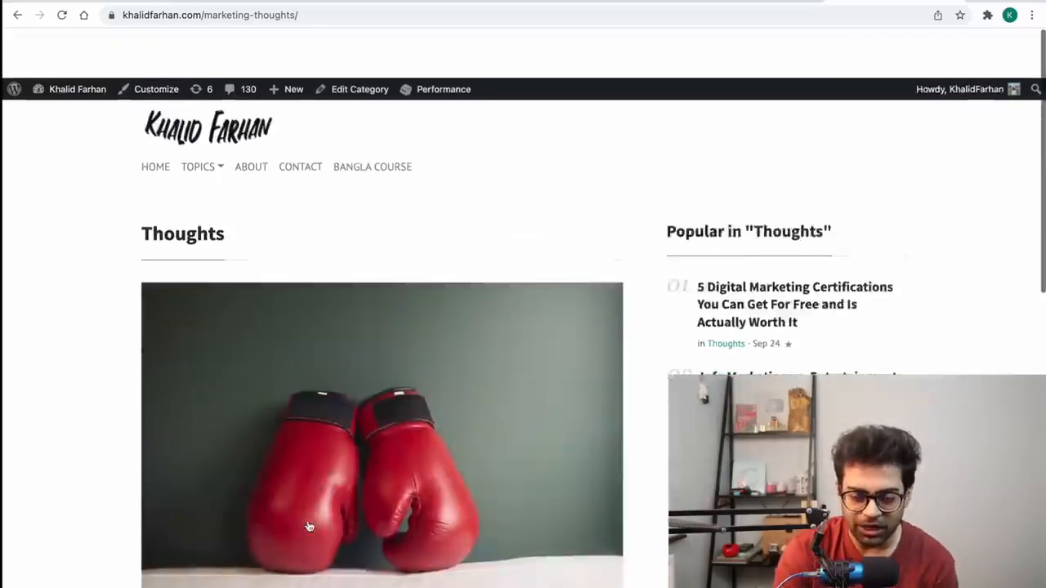
pyautogui.click(757, 2)
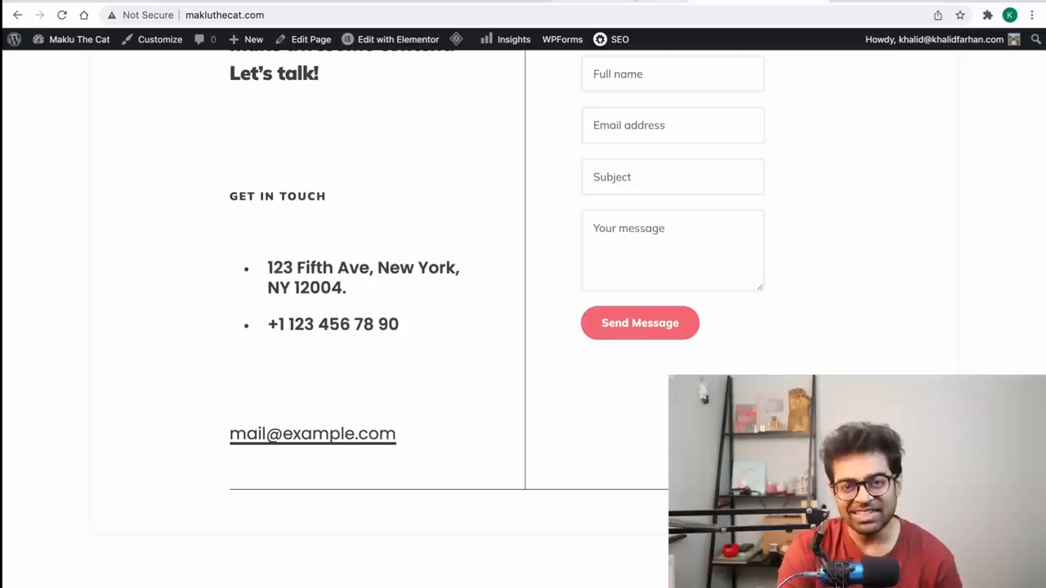
pyautogui.click(633, 2)
# Step: Create a new menu named 'Main Menu'
pyautogui.click(410, 337)
pyautogui.write('Main Men')
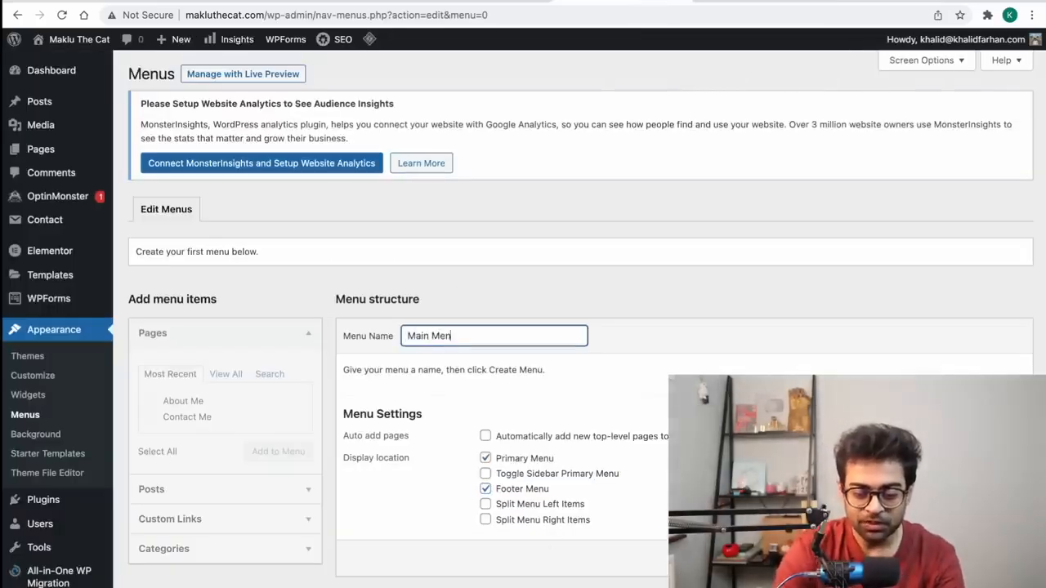
pyautogui.write('u')
pyautogui.press('Return')
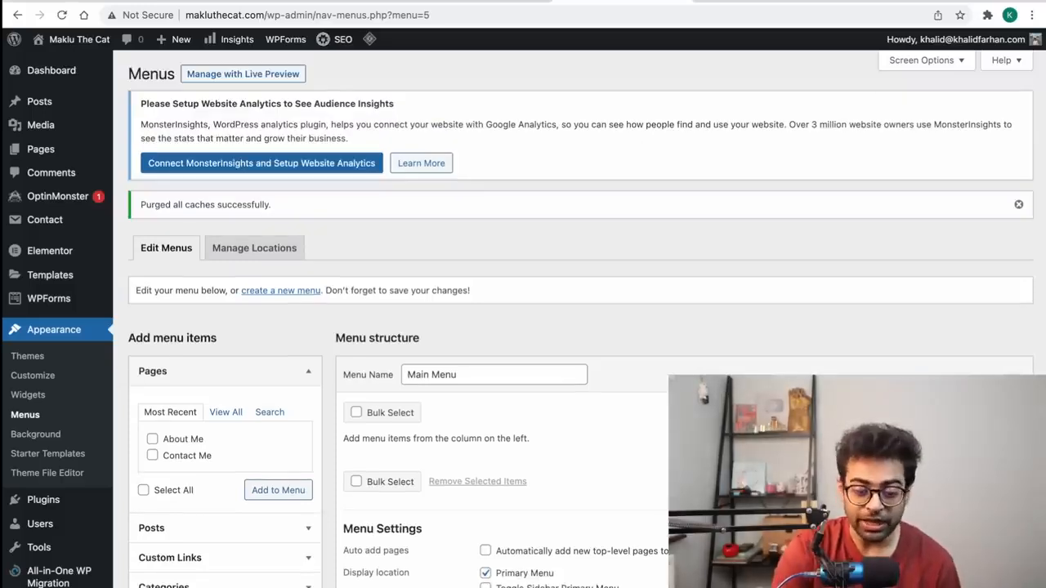
pyautogui.scroll(-2, 210, 462)
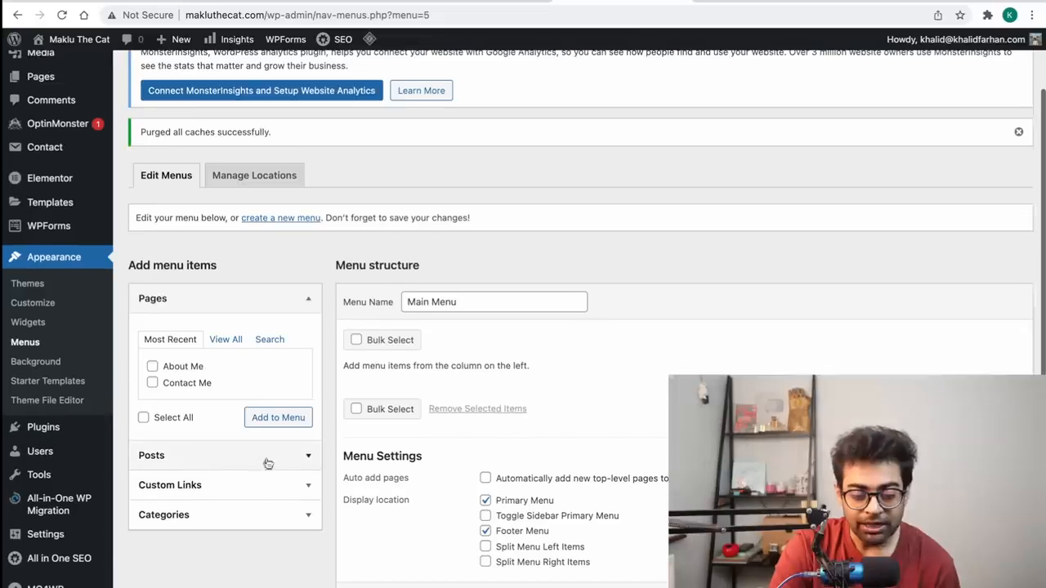
# Step: Add the Home, About Me and Contact Me pages to the menu
pyautogui.click(226, 486)
pyautogui.click(232, 304)
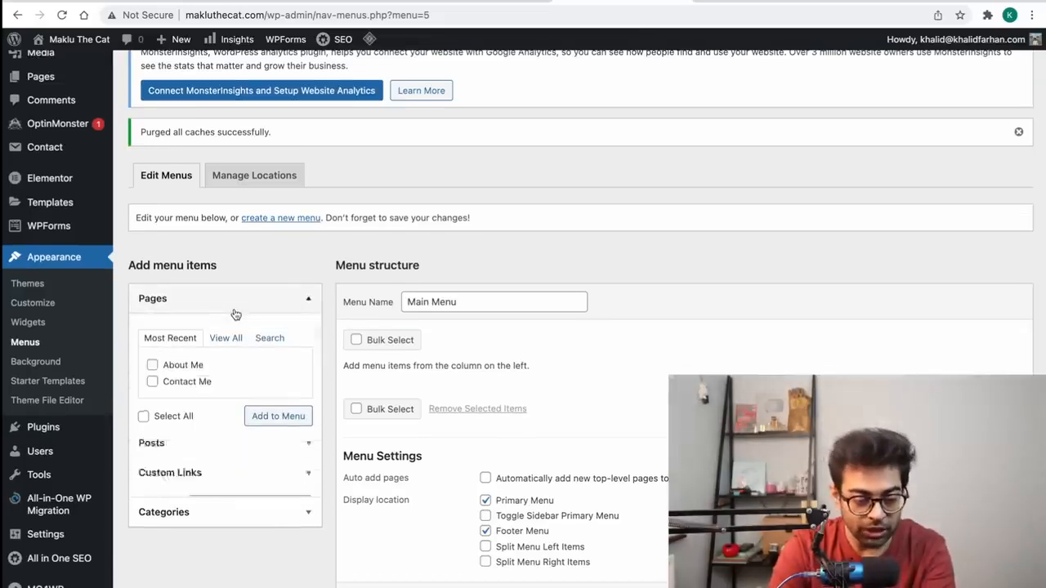
pyautogui.click(226, 342)
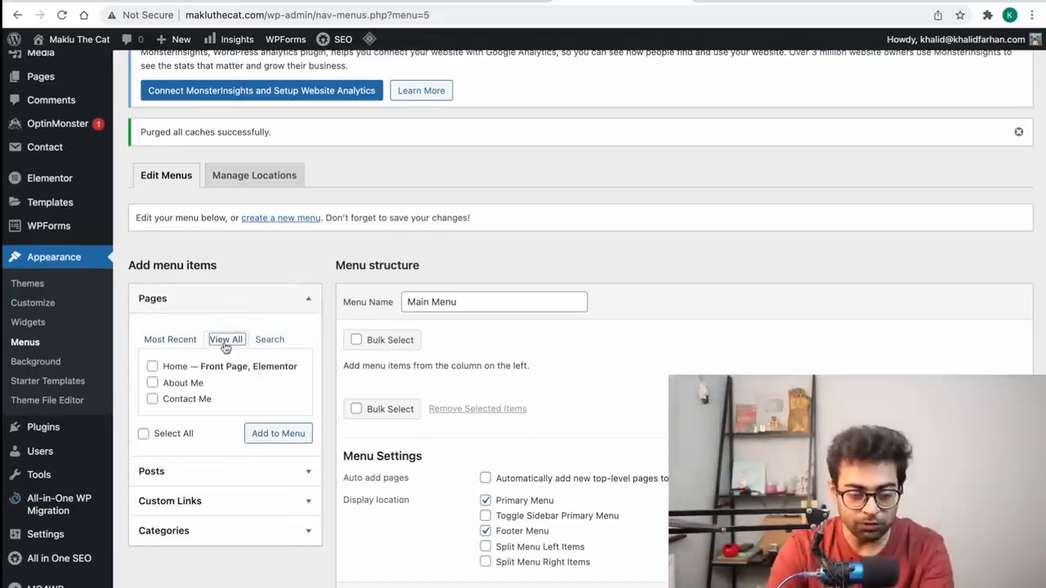
pyautogui.click(173, 368)
pyautogui.click(291, 438)
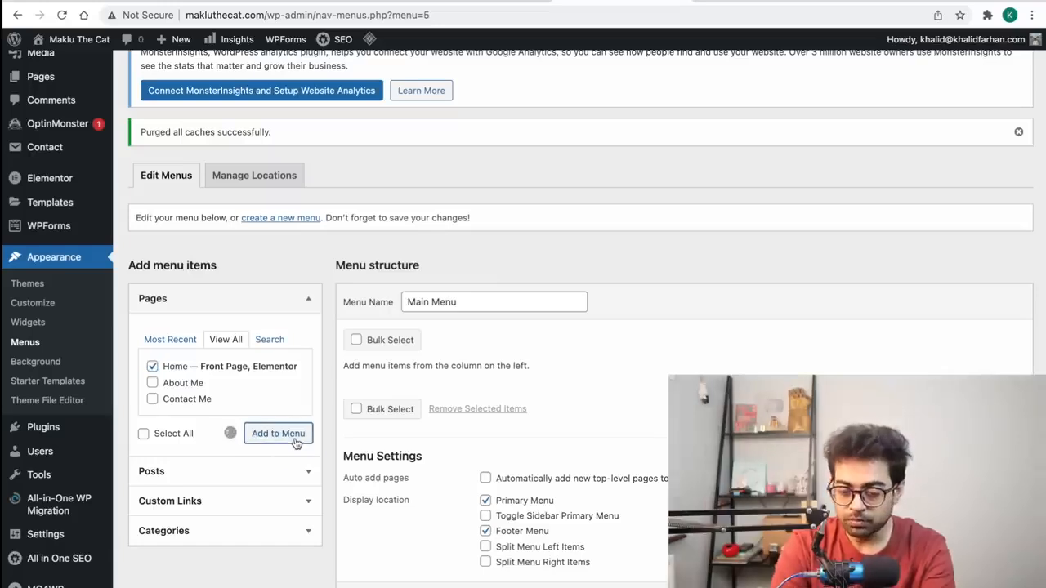
pyautogui.click(183, 386)
pyautogui.click(185, 400)
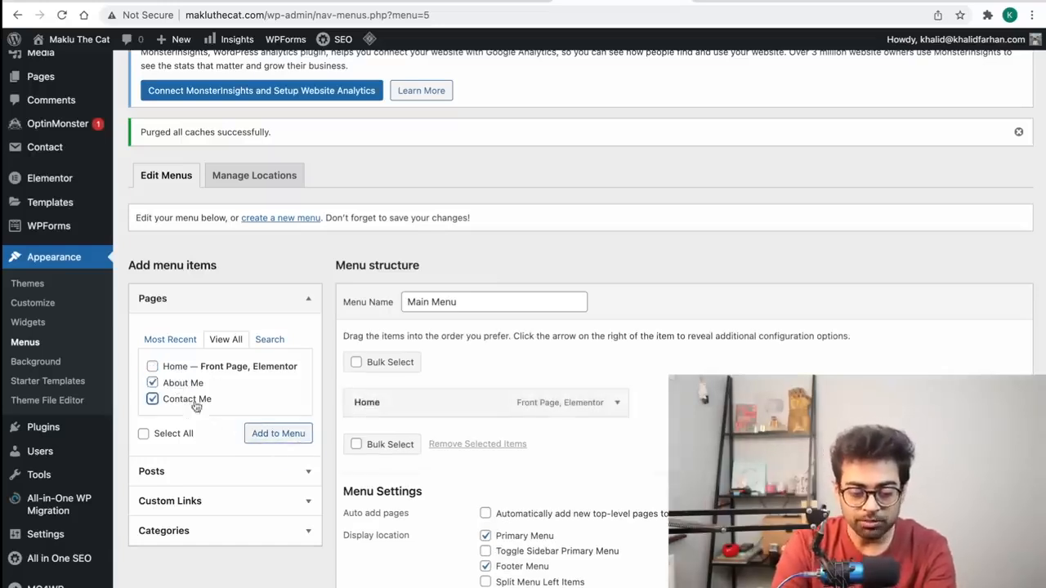
pyautogui.click(256, 433)
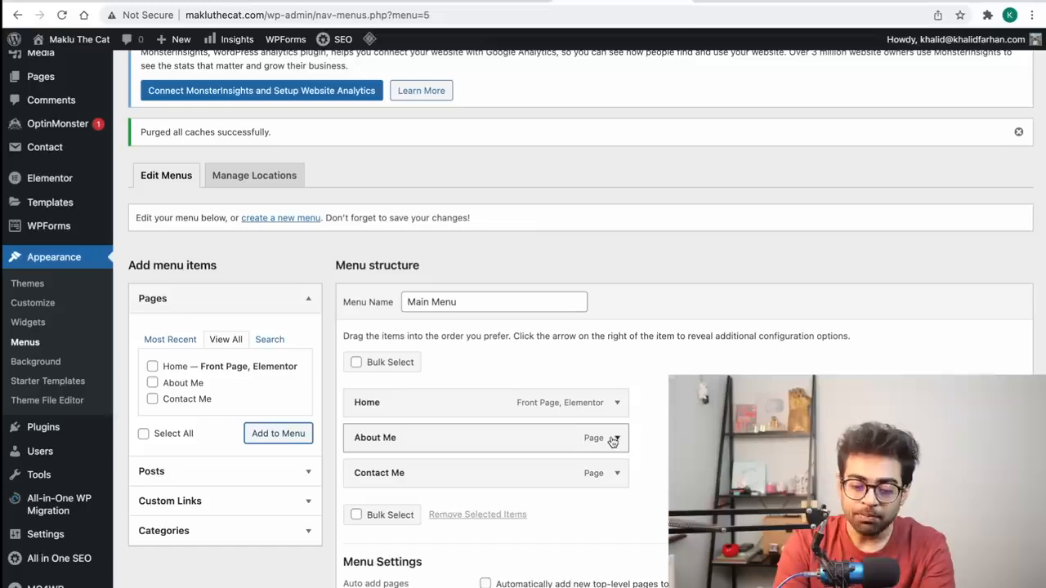
# Step: Shorten the About Me and Contact Me menu labels to About and Contact
pyautogui.click(615, 438)
pyautogui.doubleClick(395, 485)
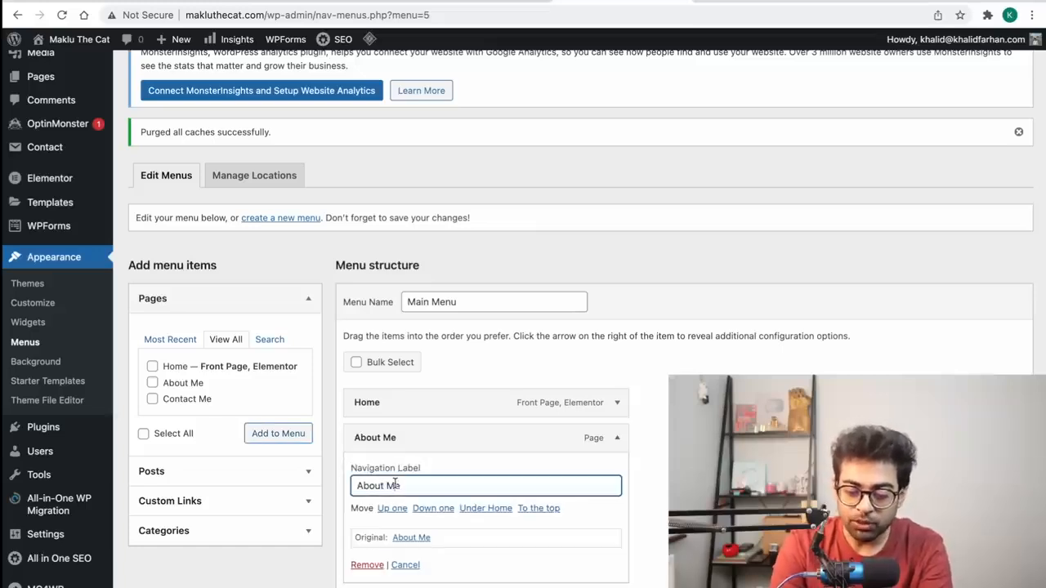
pyautogui.press('BackSpace')
pyautogui.click(609, 438)
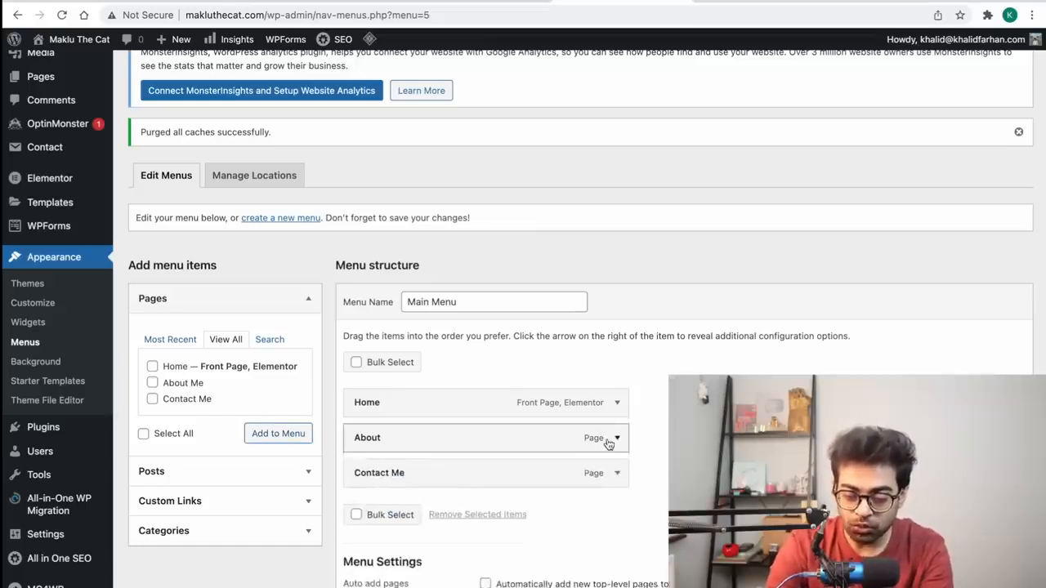
pyautogui.click(618, 473)
pyautogui.doubleClick(398, 523)
pyautogui.press('BackSpace')
pyautogui.click(617, 473)
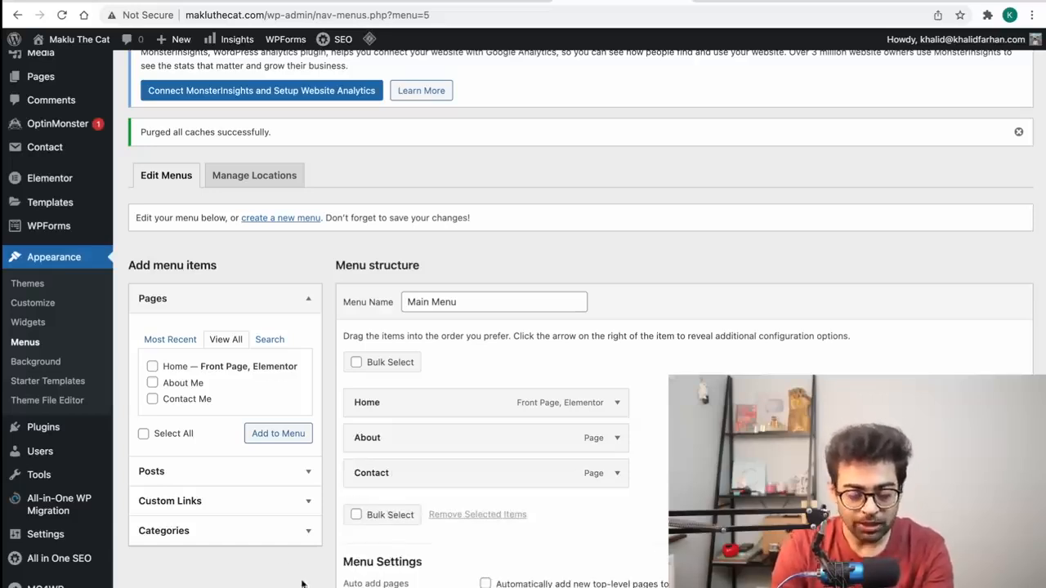
# Step: Add the Blog and Podcast categories to the menu
pyautogui.click(230, 543)
pyautogui.click(220, 430)
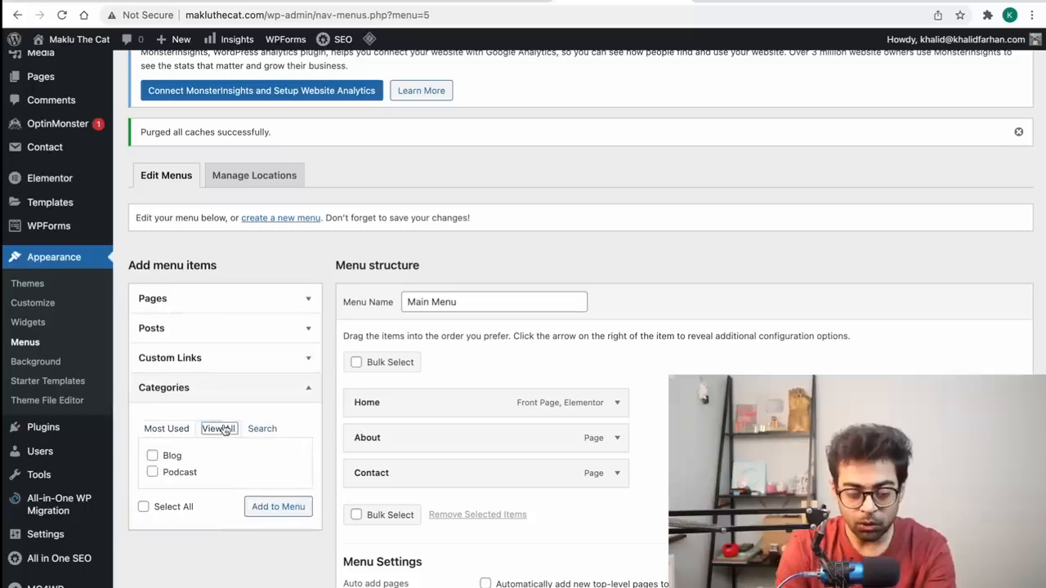
pyautogui.click(170, 458)
pyautogui.click(166, 474)
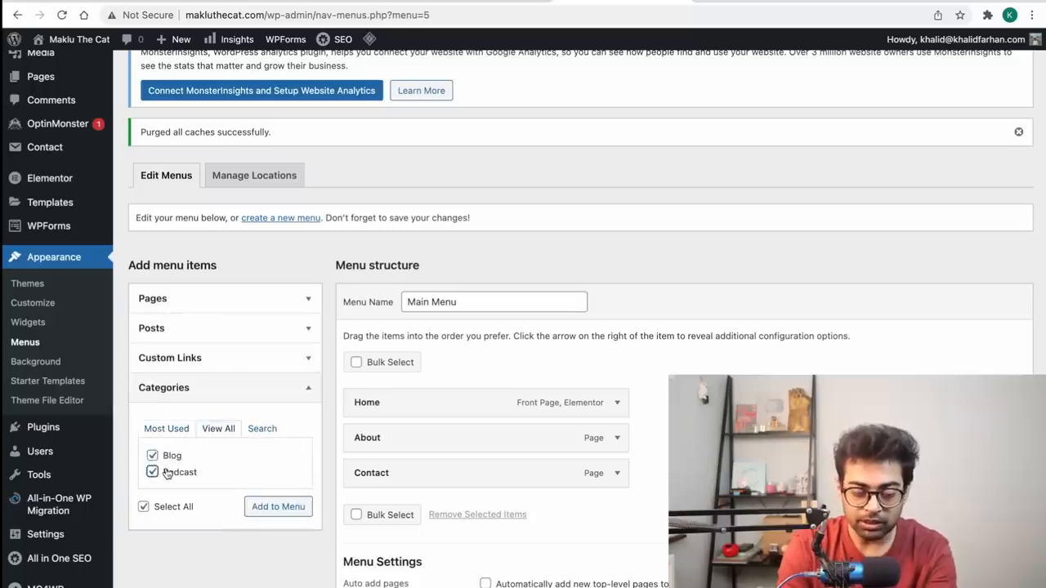
pyautogui.click(249, 506)
pyautogui.scroll(-5, 630, 544)
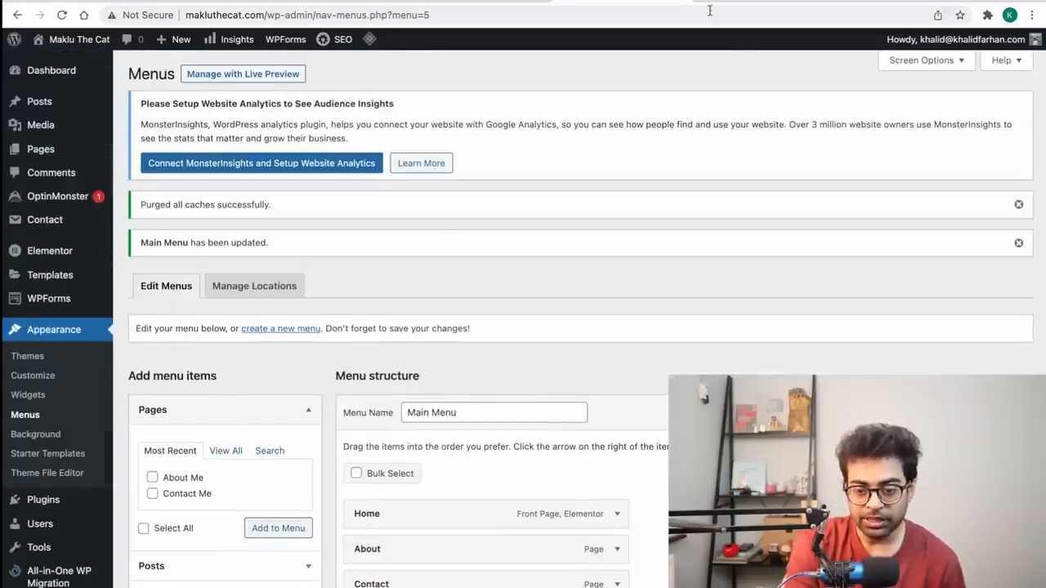
# Step: Check the new header menu on the live homepage, then open and close the Explore panel
pyautogui.click(736, 1)
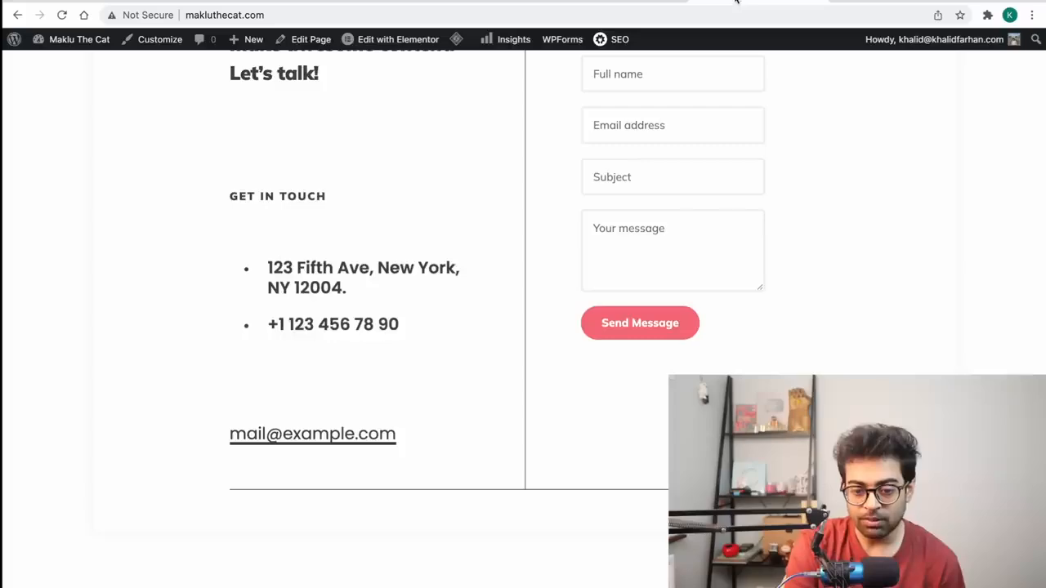
pyautogui.scroll(20, 416, 146)
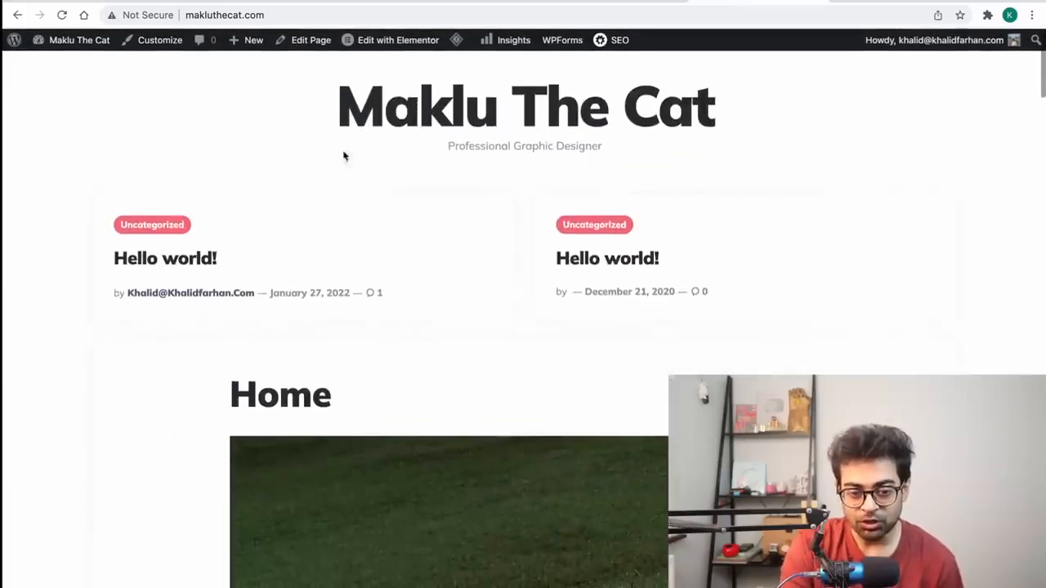
pyautogui.scroll(-20, 447, 126)
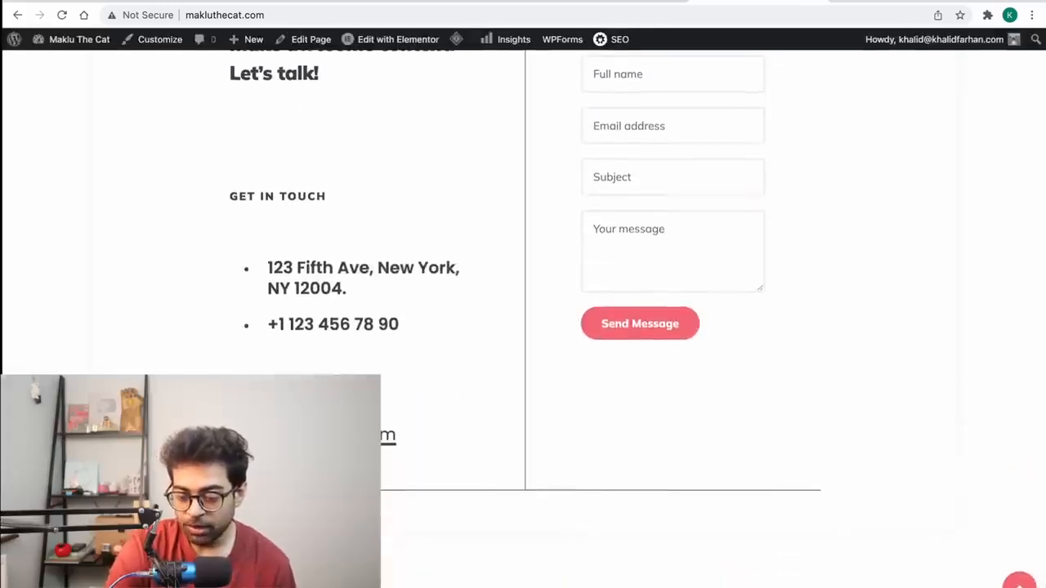
pyautogui.scroll(20, 523, 318)
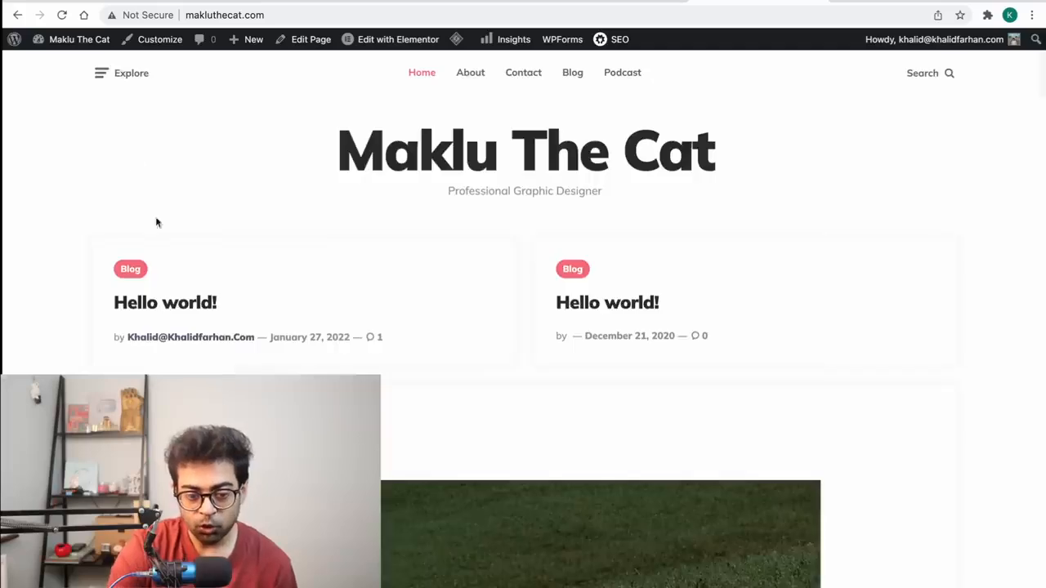
pyautogui.click(111, 86)
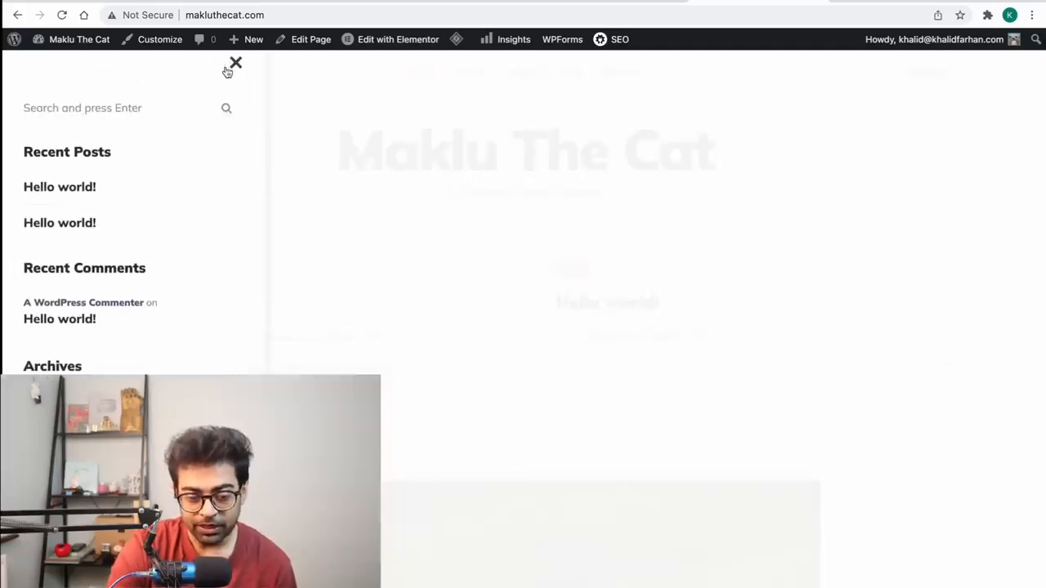
pyautogui.click(229, 68)
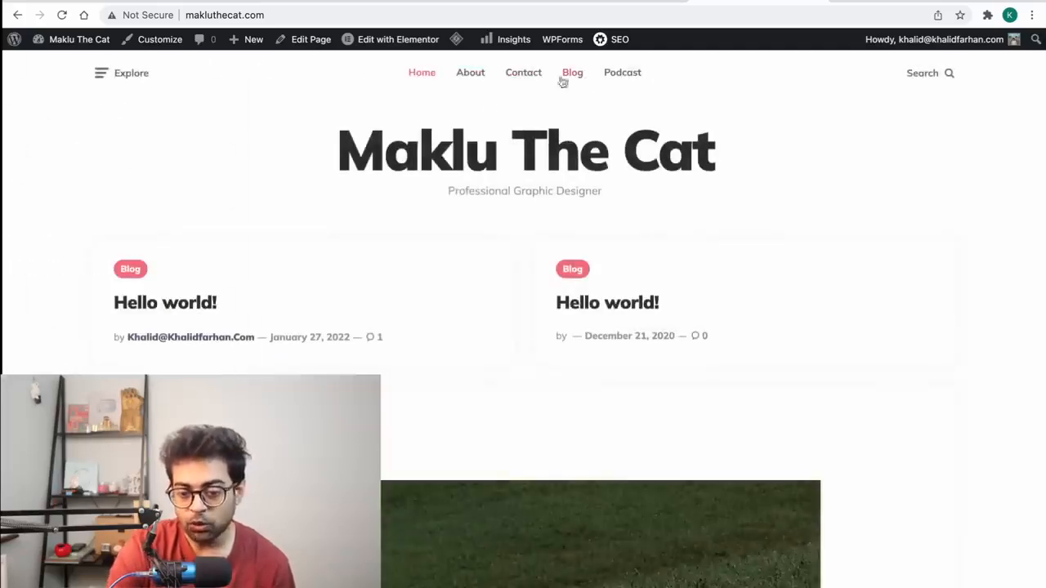
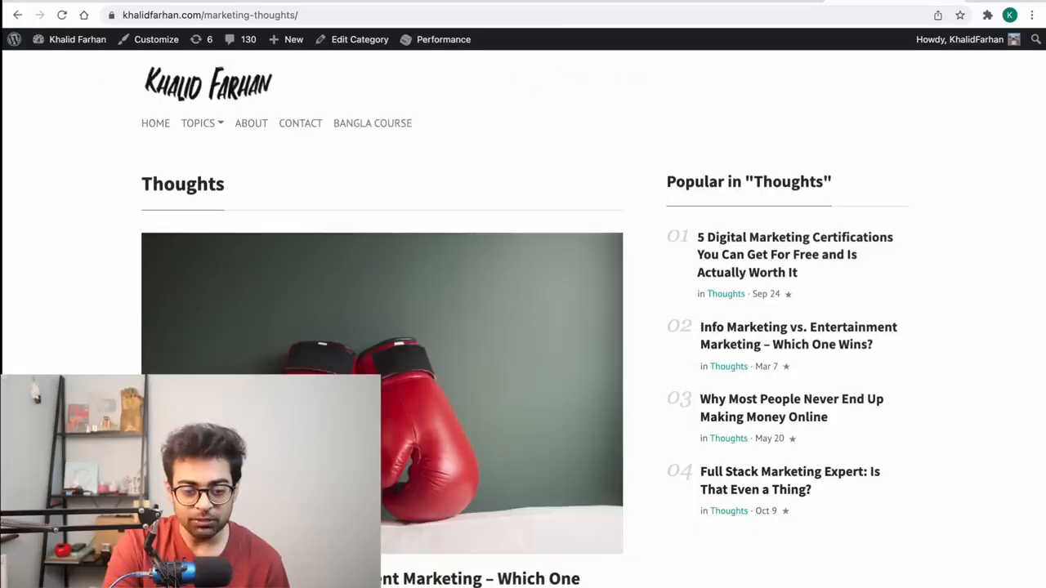
# Step: Nest About under Home in the Main Menu, save, and view the result on the live site
pyautogui.click(209, 124)
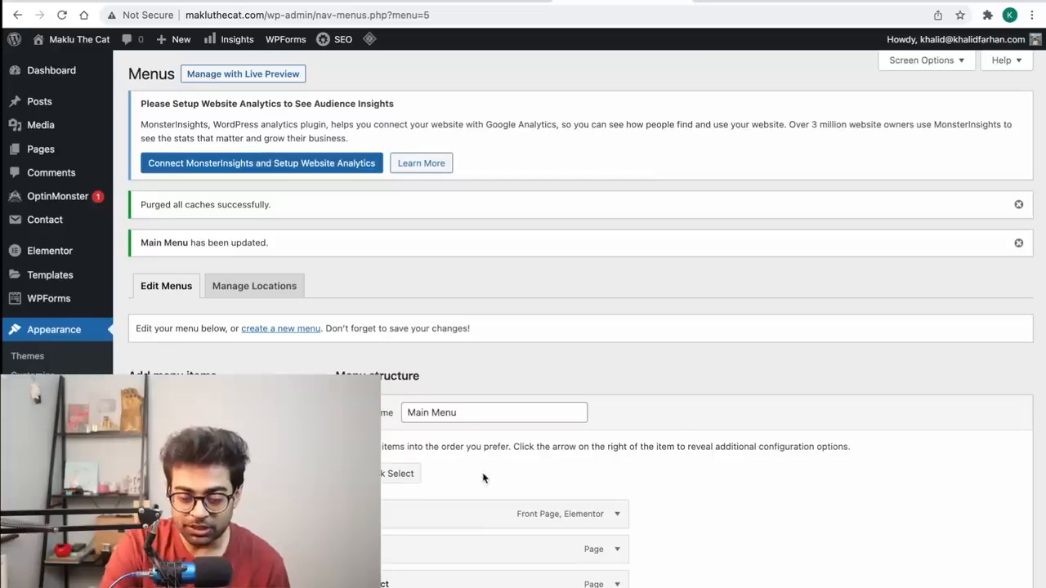
pyautogui.scroll(-5, 483, 478)
pyautogui.moveTo(381, 341); pyautogui.dragTo(413, 340)
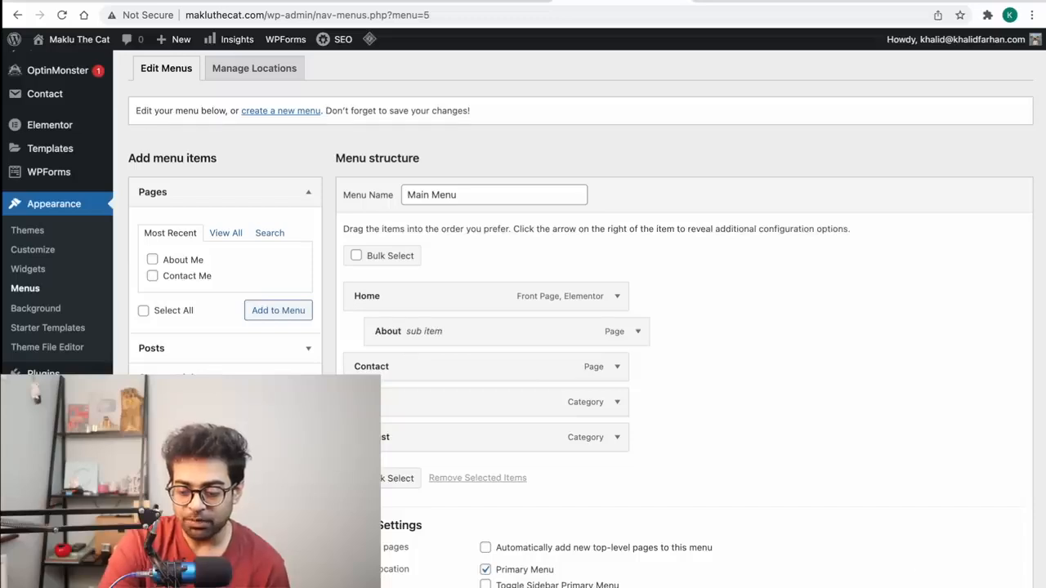
pyautogui.scroll(-1, 991, 572)
pyautogui.click(995, 584)
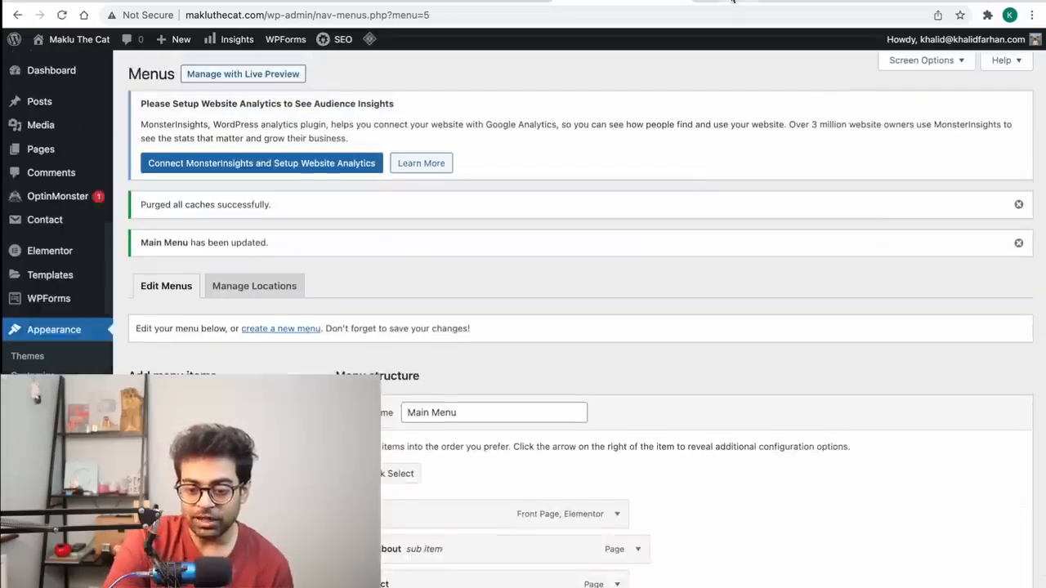
pyautogui.click(733, 1)
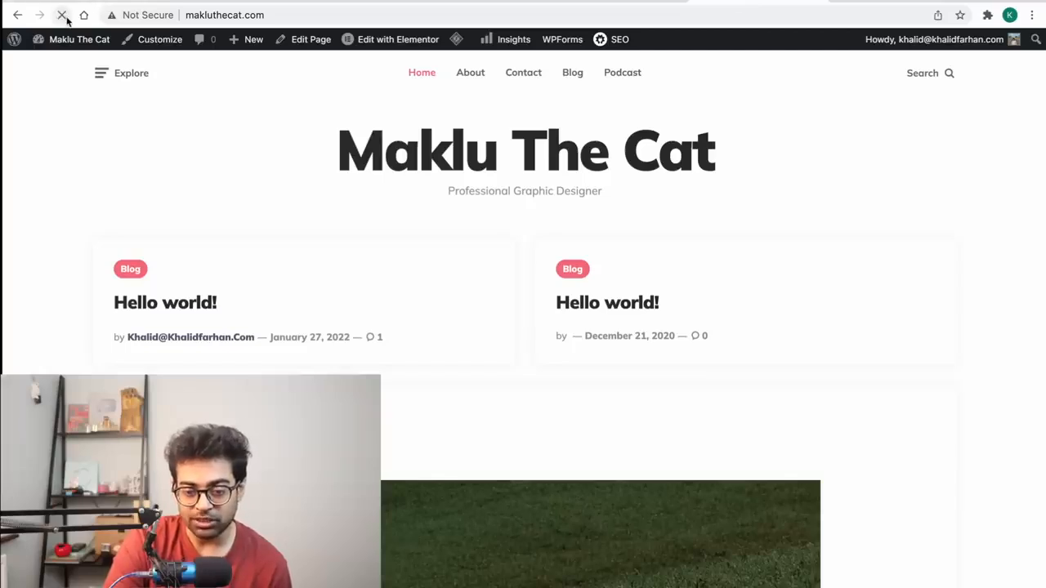
pyautogui.moveTo(460, 72)
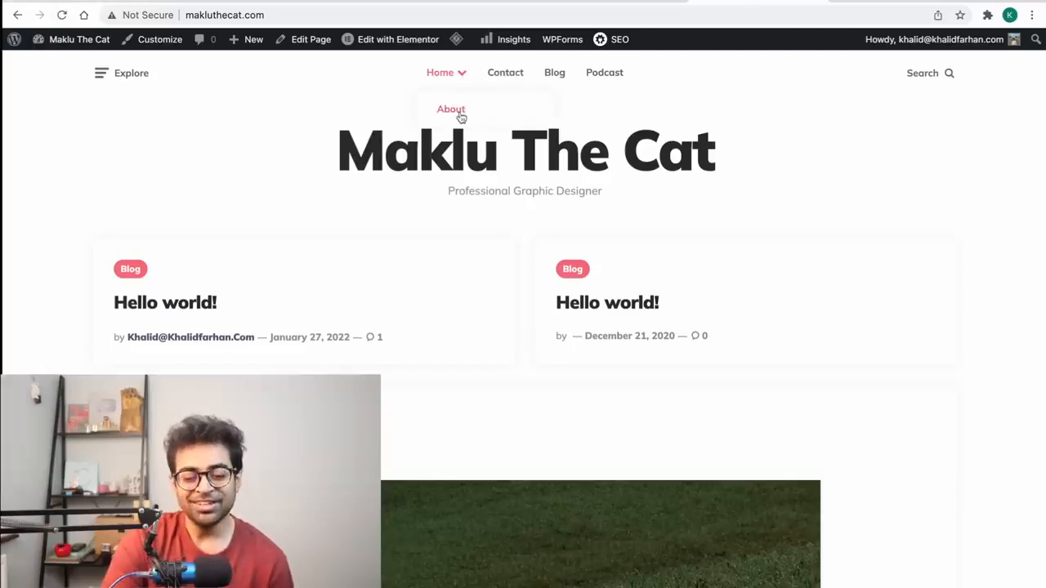
# Step: Move About back to a top-level menu item and reload the live home page to confirm
pyautogui.click(605, 3)
pyautogui.moveTo(407, 539); pyautogui.dragTo(382, 538)
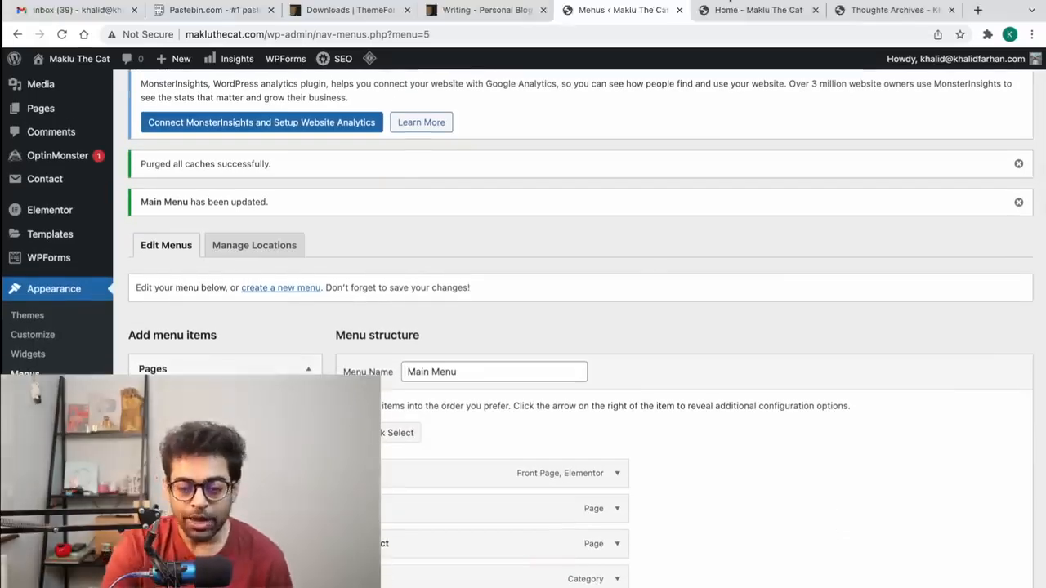
pyautogui.click(745, 9)
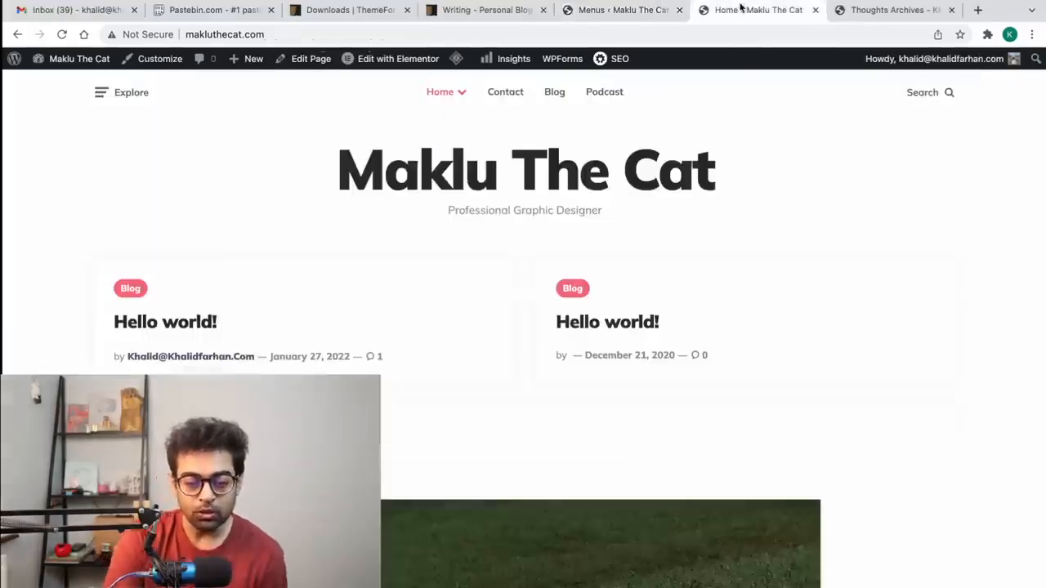
pyautogui.moveTo(463, 92)
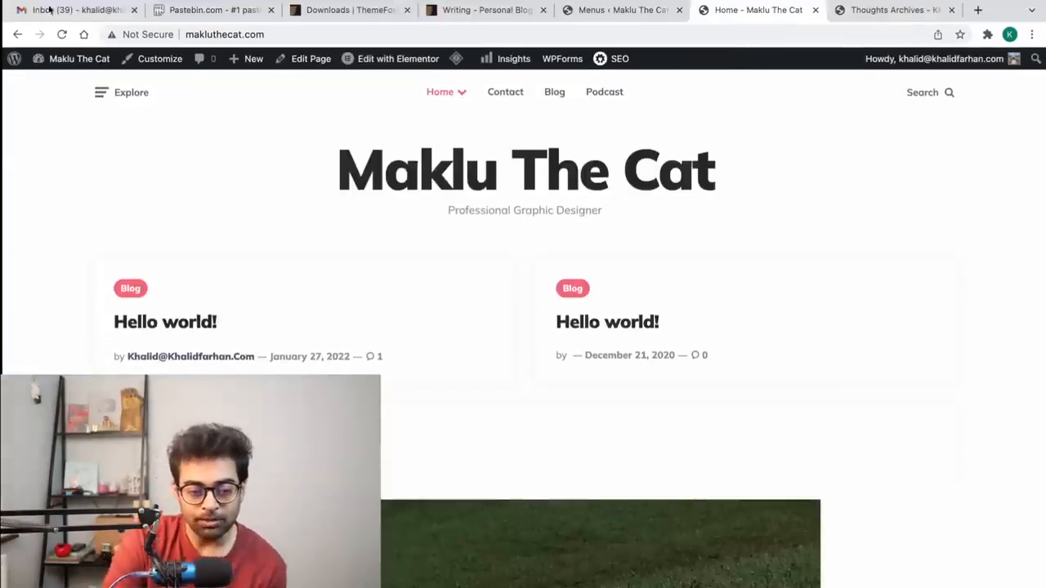
pyautogui.click(61, 15)
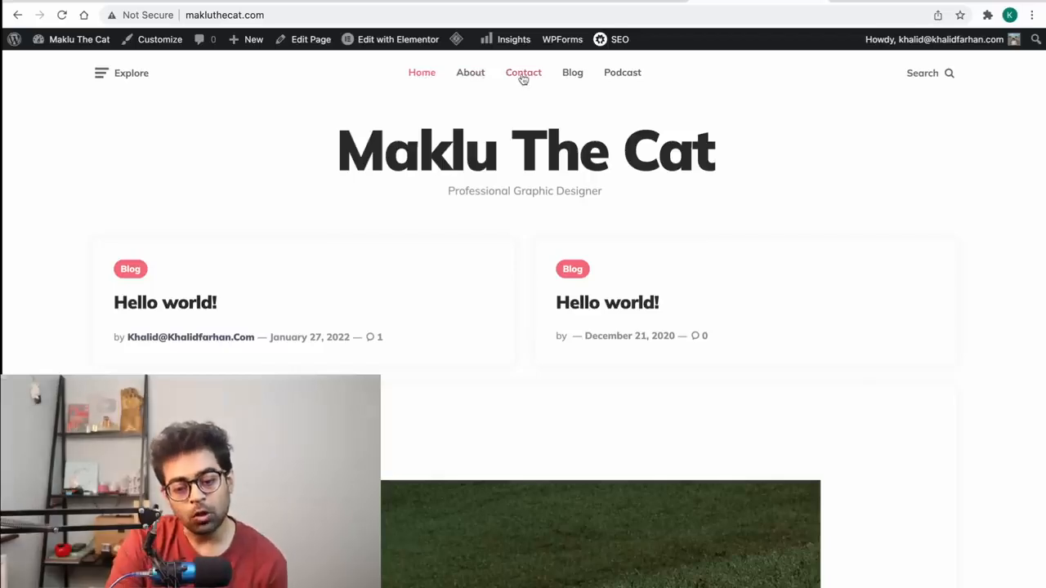
# Step: Move Contact below Podcast to the end of the Main Menu and save
pyautogui.click(626, 1)
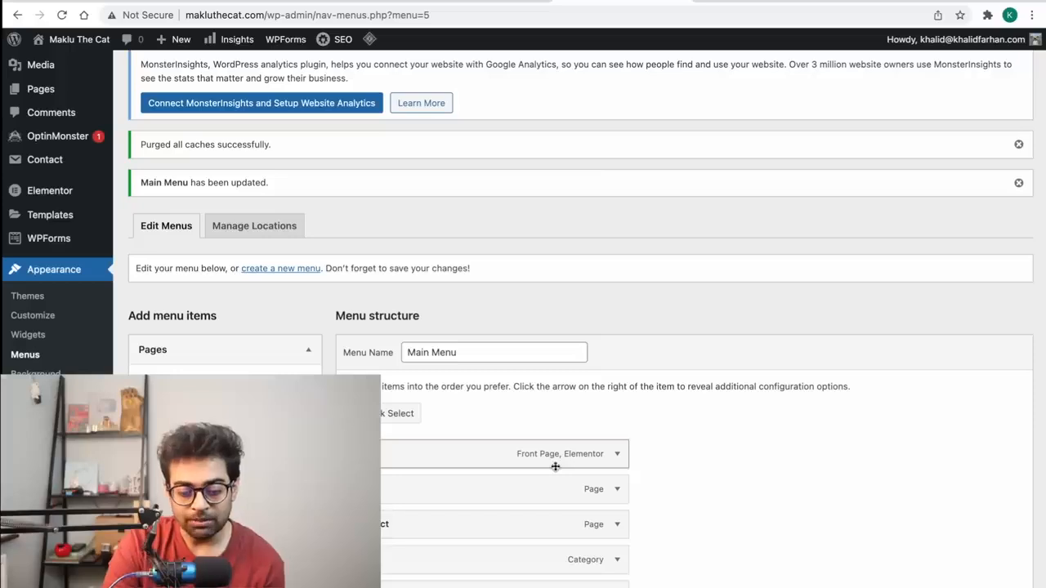
pyautogui.scroll(-3, 453, 491)
pyautogui.moveTo(397, 285); pyautogui.dragTo(402, 362)
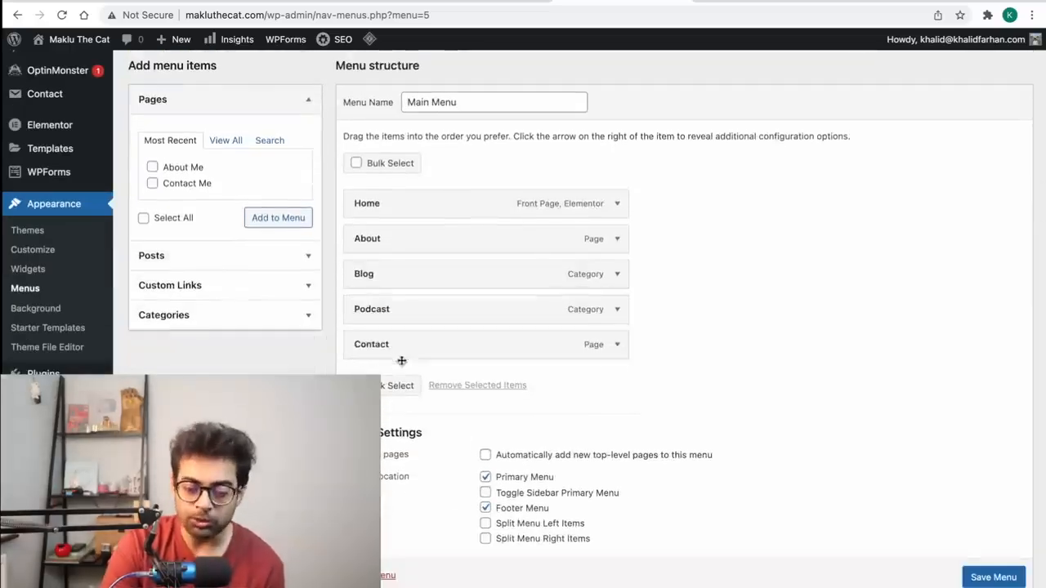
pyautogui.click(994, 577)
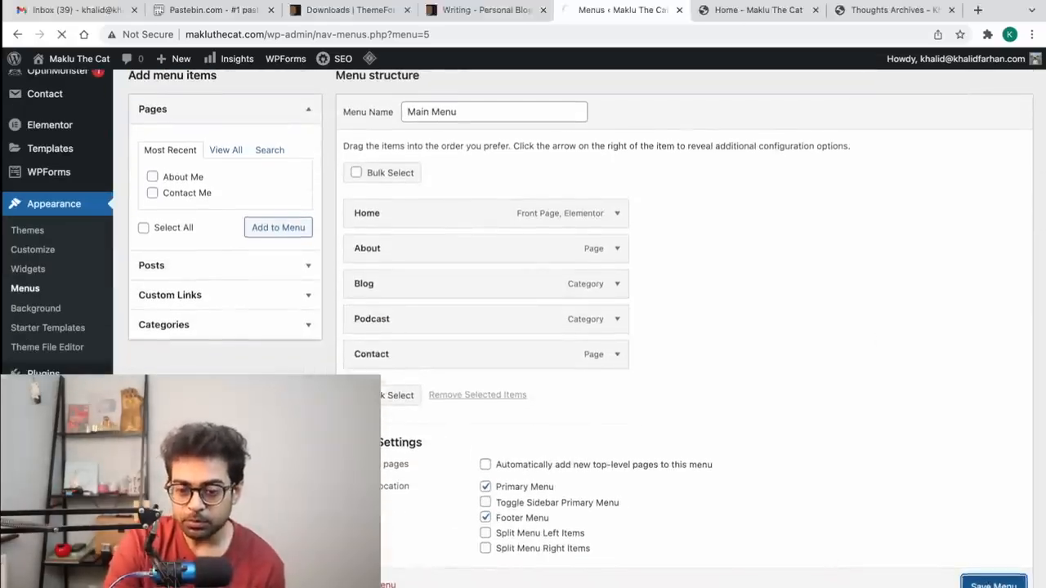
# Step: Visit the live About and Contact pages, then return to the WordPress admin
pyautogui.click(759, 9)
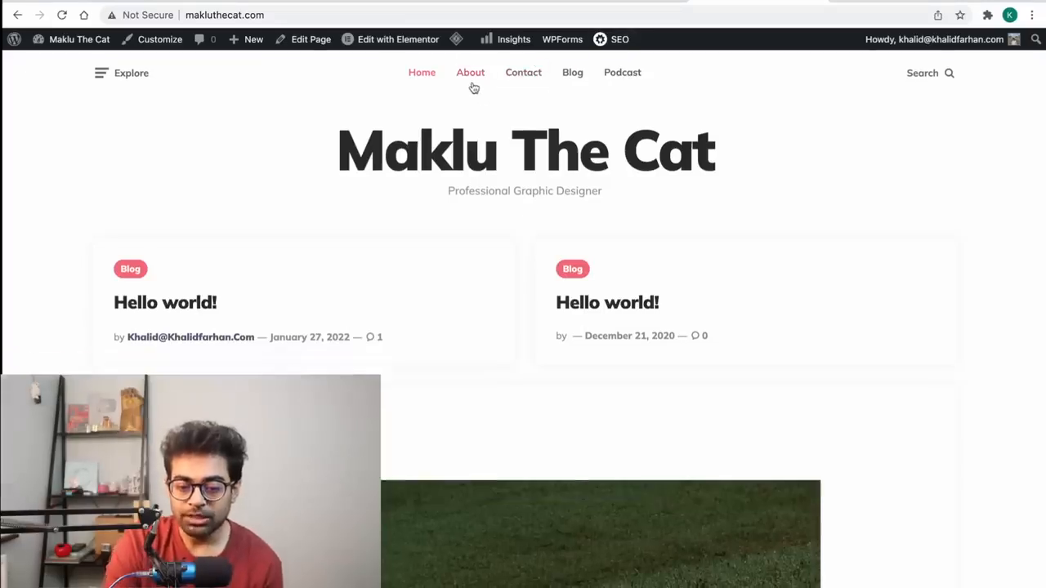
pyautogui.click(473, 85)
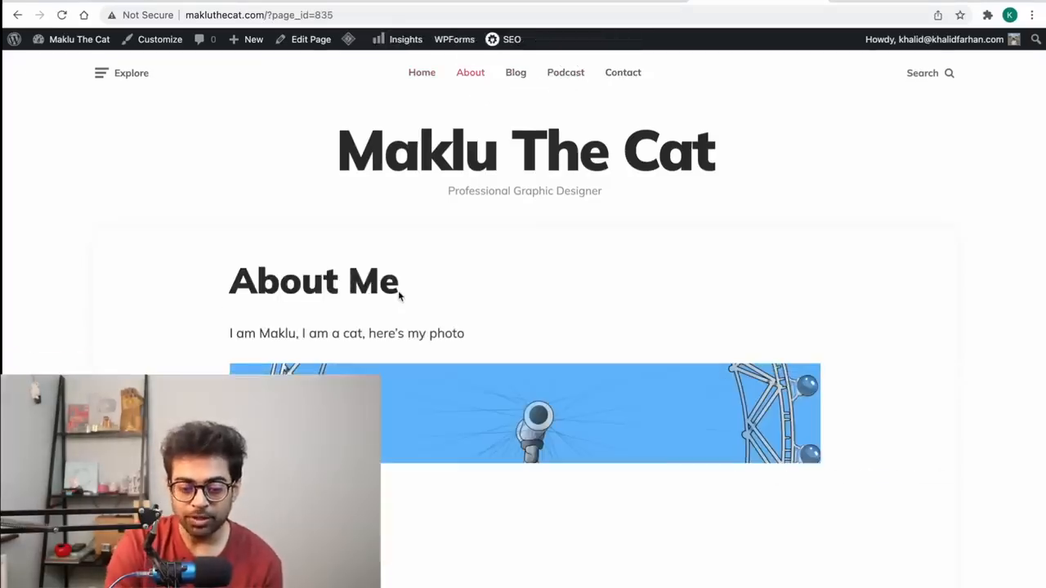
pyautogui.scroll(-5, 455, 343)
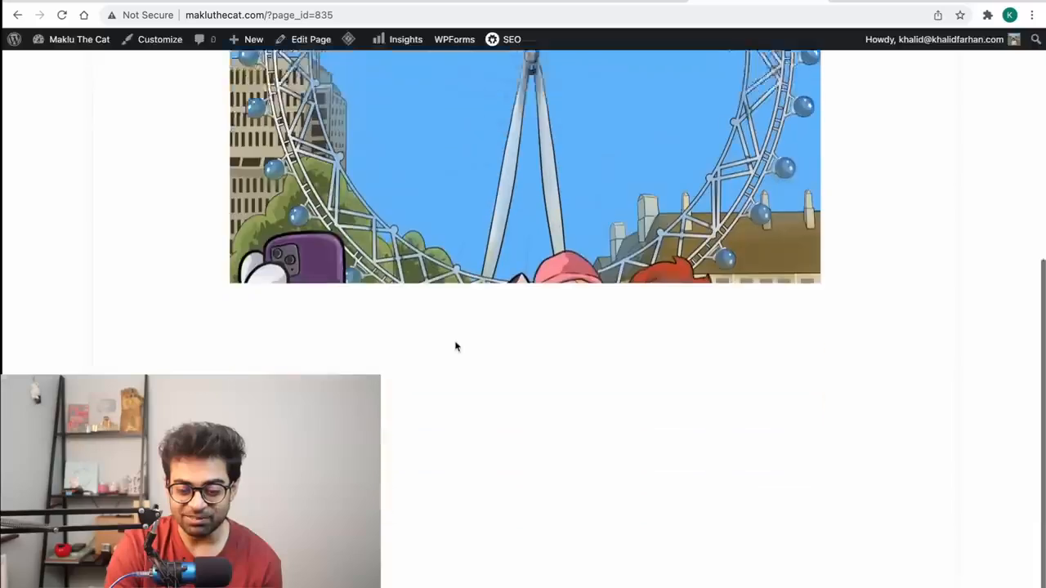
pyautogui.scroll(10, 594, 407)
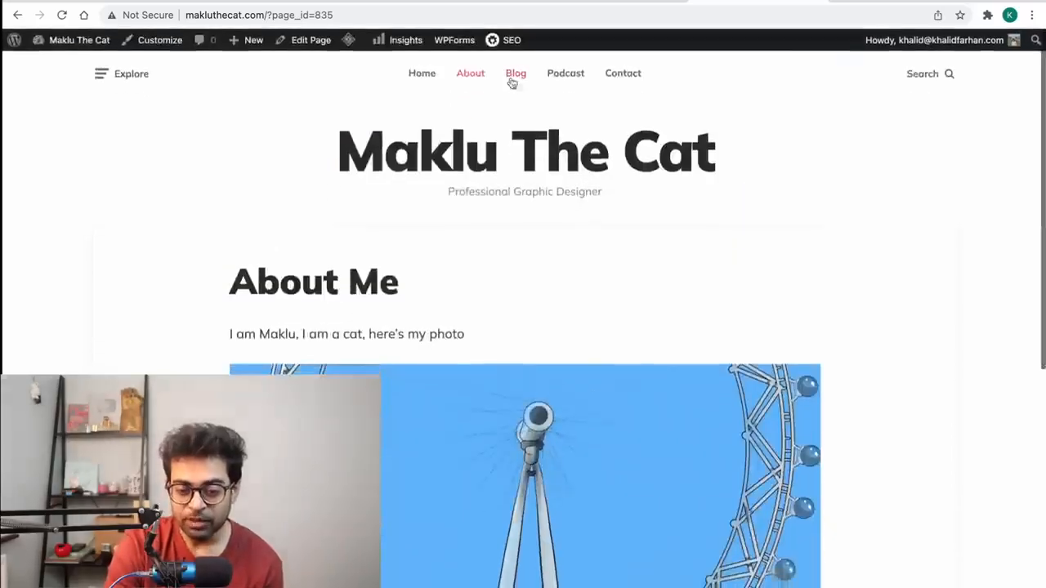
pyautogui.click(603, 76)
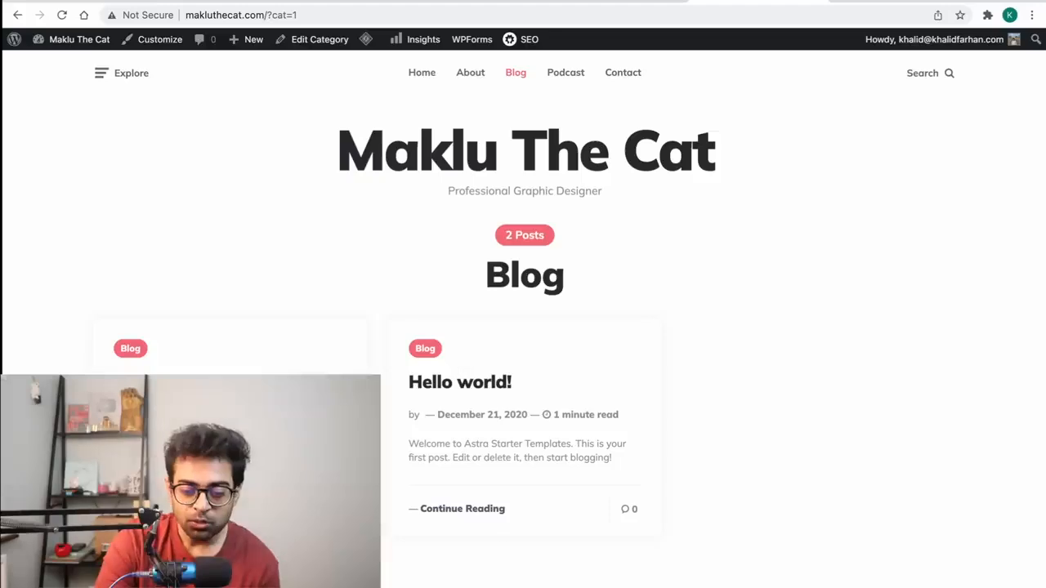
pyautogui.scroll(-1, 588, 400)
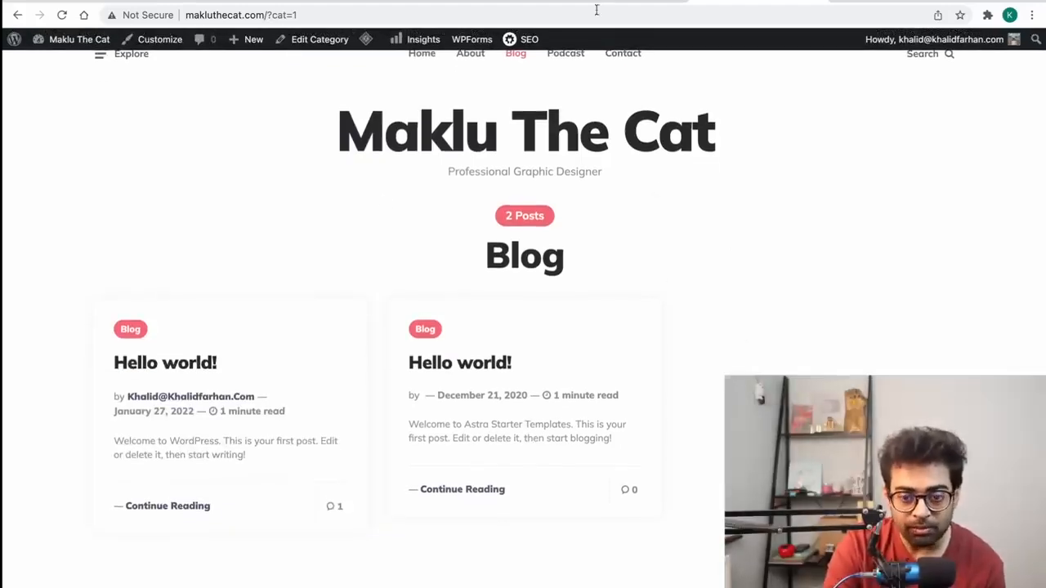
pyautogui.moveTo(595, 8)
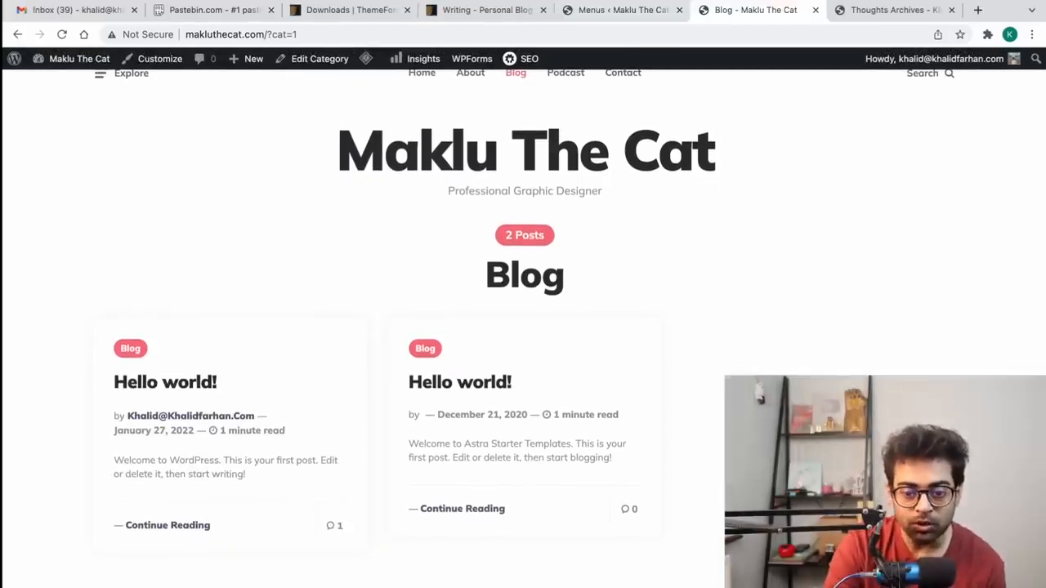
pyautogui.click(584, 8)
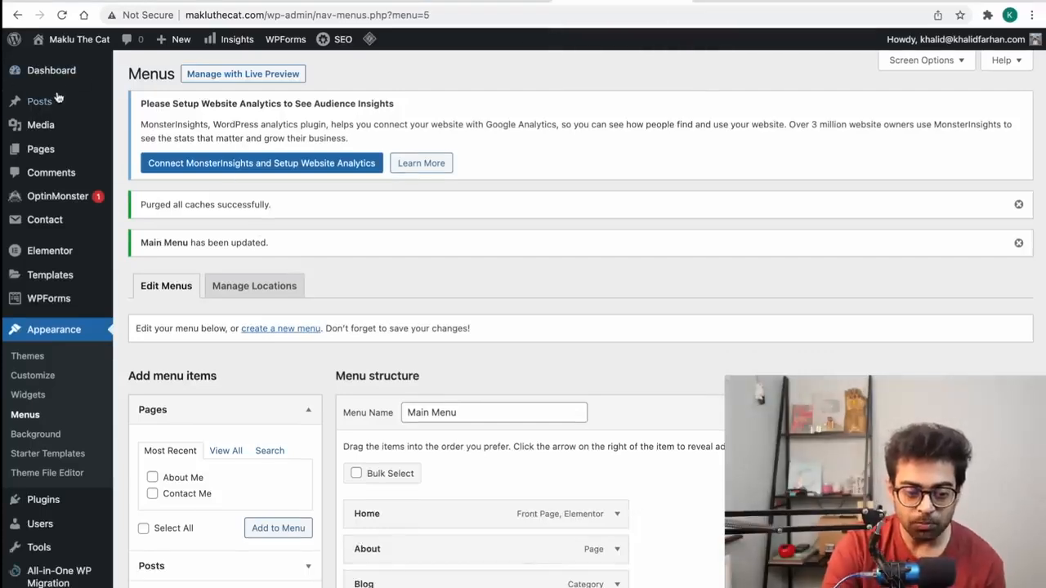
# Step: Bulk-move both 'Hello world!' posts to Trash from All Posts, then start a new post
pyautogui.moveTo(49, 102)
pyautogui.click(168, 104)
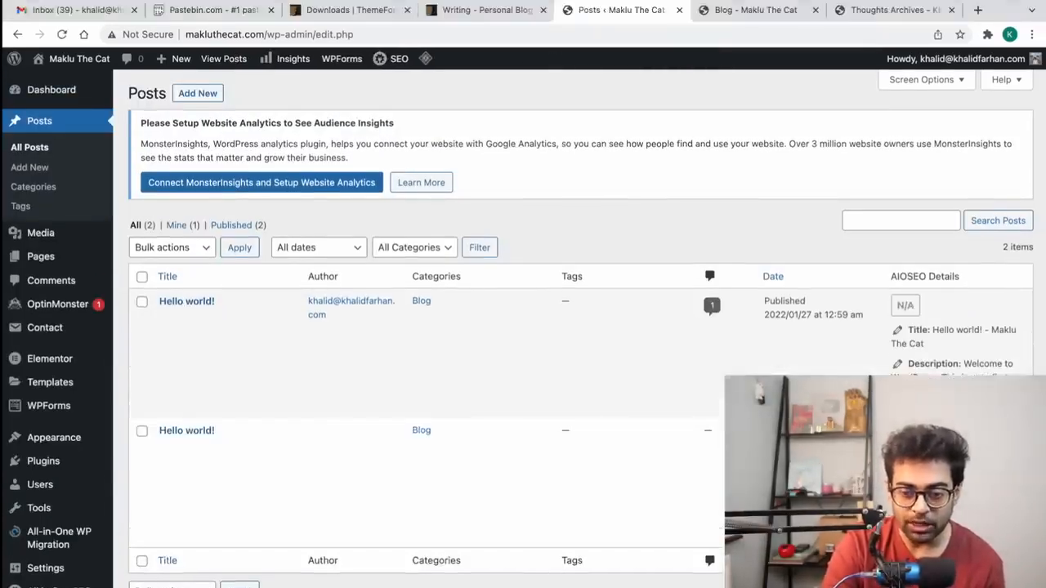
pyautogui.click(746, 9)
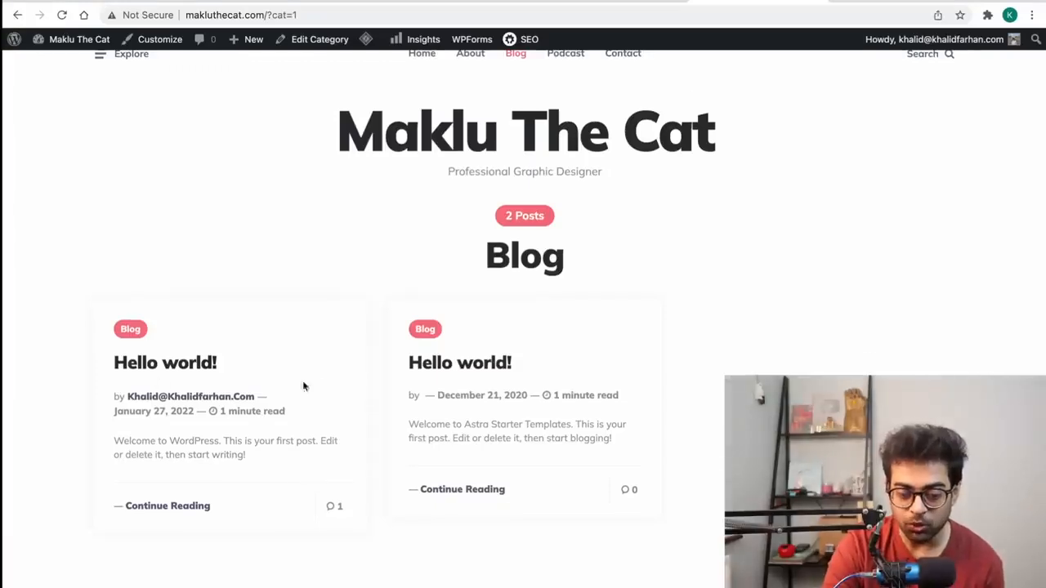
pyautogui.click(604, 12)
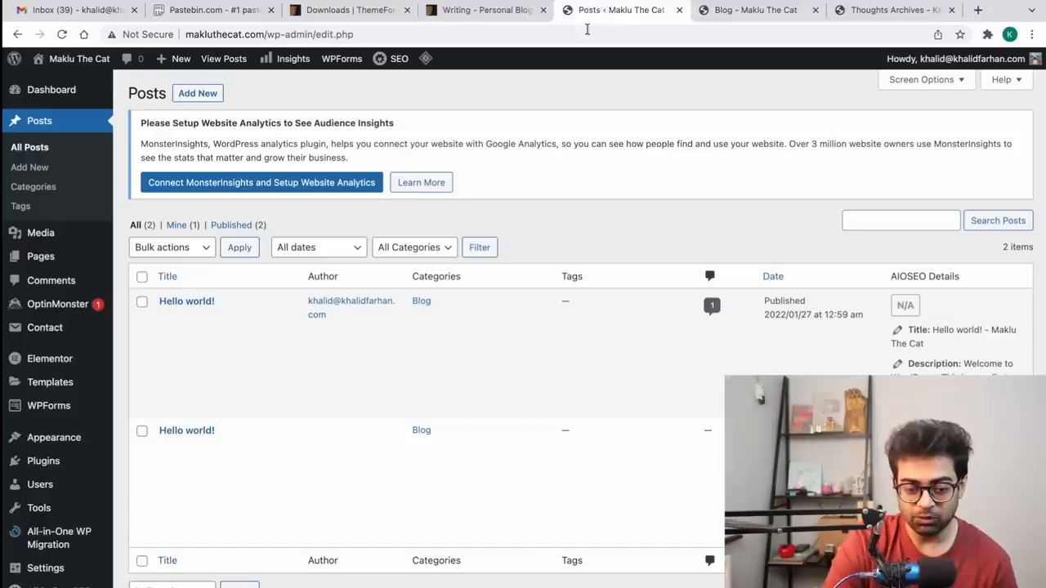
pyautogui.click(141, 256)
pyautogui.click(195, 229)
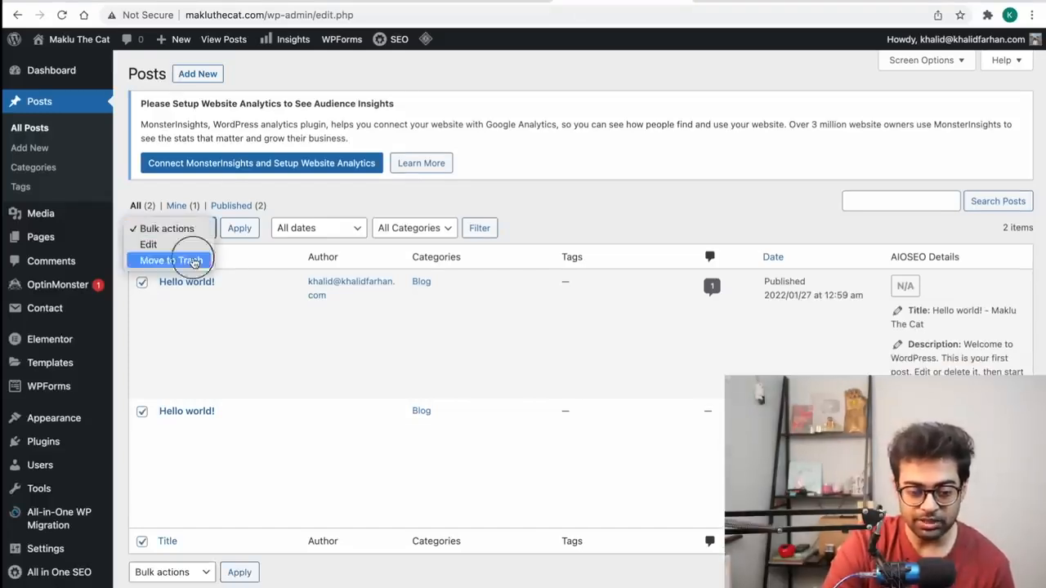
pyautogui.click(173, 260)
pyautogui.click(242, 230)
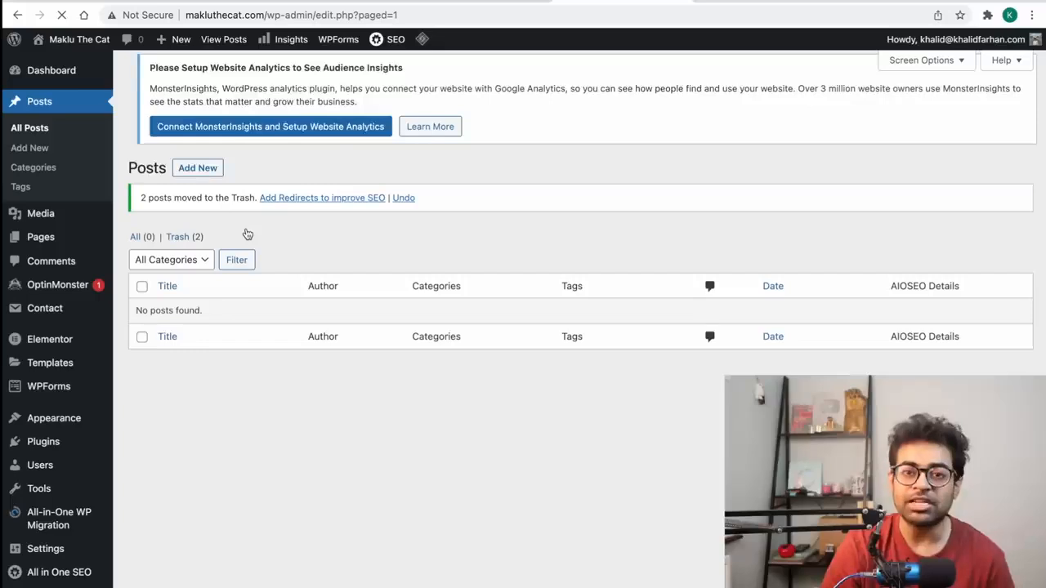
pyautogui.click(188, 74)
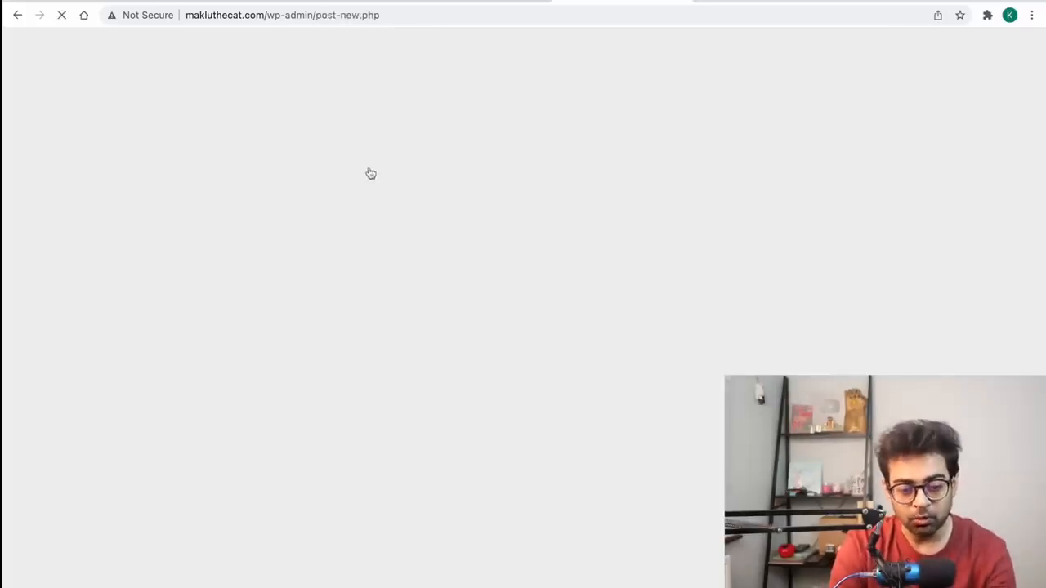
# Step: Title the post 'Why am I a Good Cat' and write the Maklu paragraph
pyautogui.write('Why ')
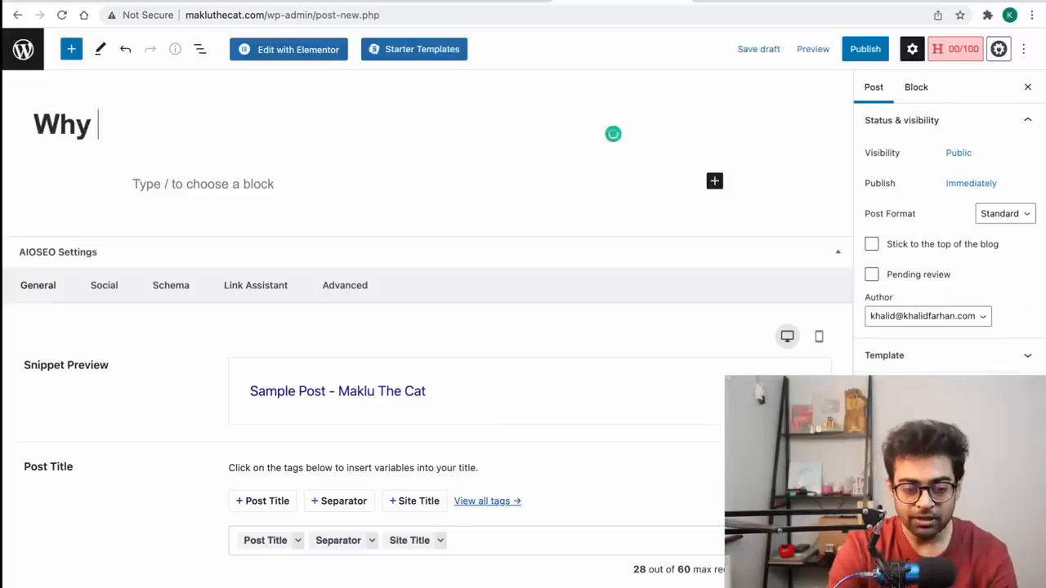
pyautogui.write('am I a Good Cat')
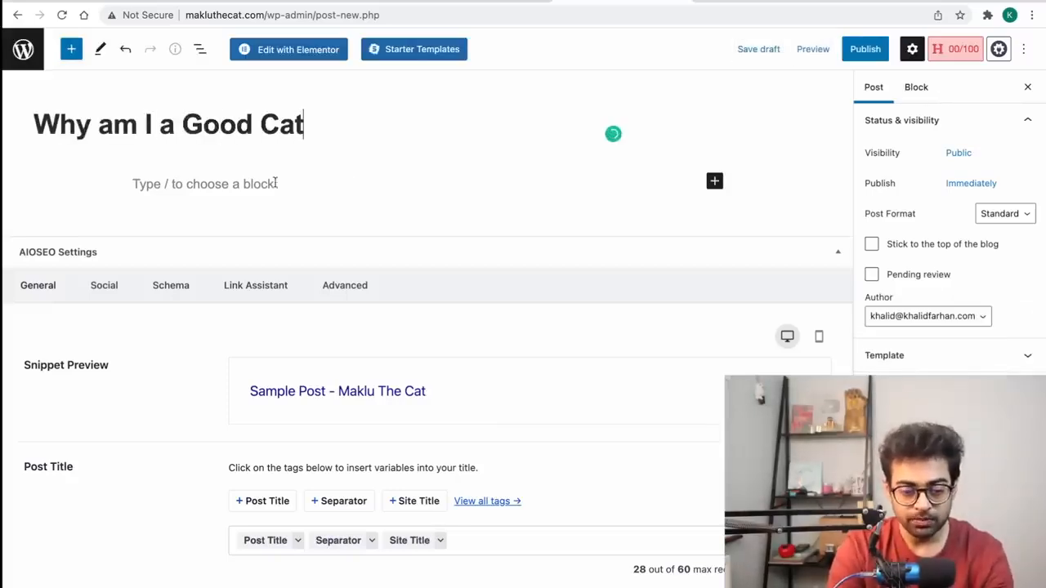
pyautogui.click(266, 185)
pyautogui.write('Hi, I am Mak')
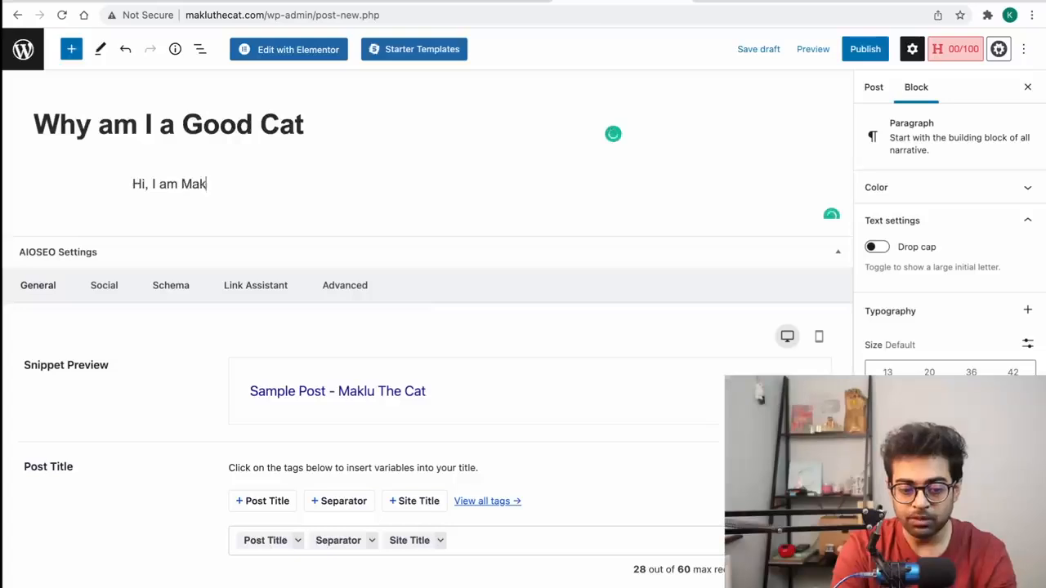
pyautogui.write('lu, I am a good cat')
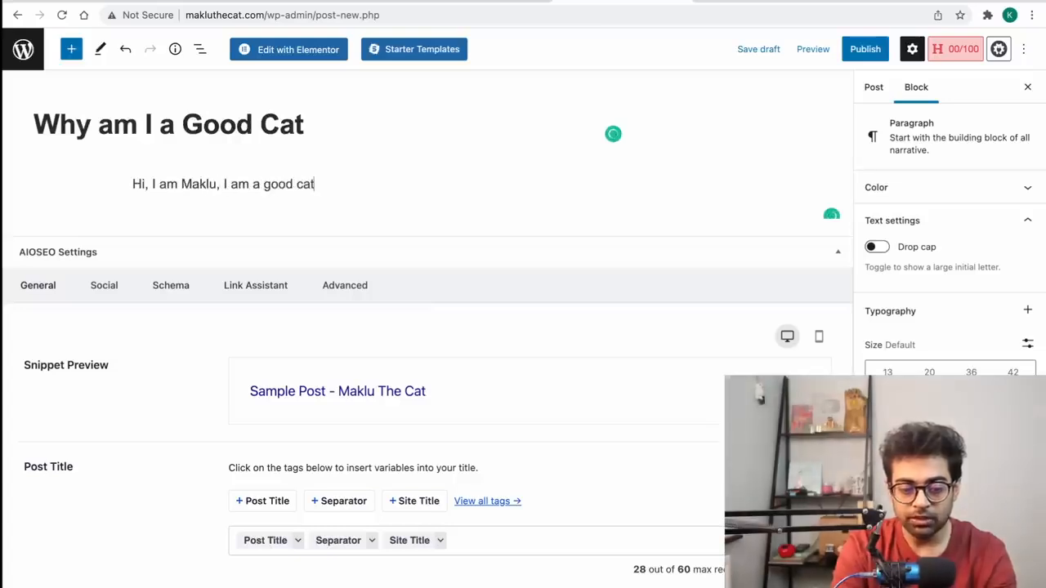
pyautogui.write('. Why am I so goo')
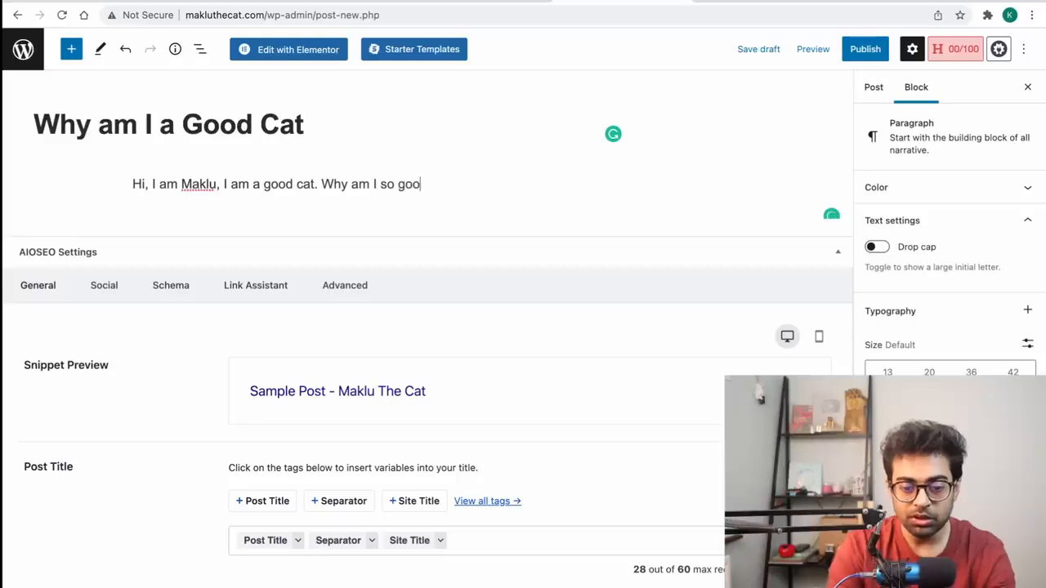
pyautogui.write("d? IO don't know")
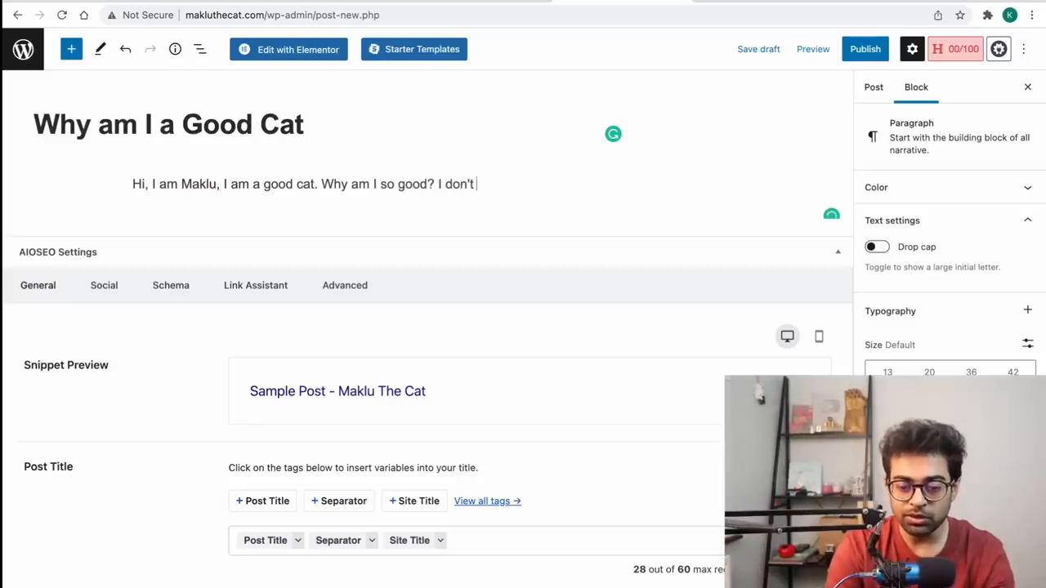
# Step: Copy the Maklu paragraph and paste it several times as new blocks
pyautogui.hotkey('ctrl', 'a')
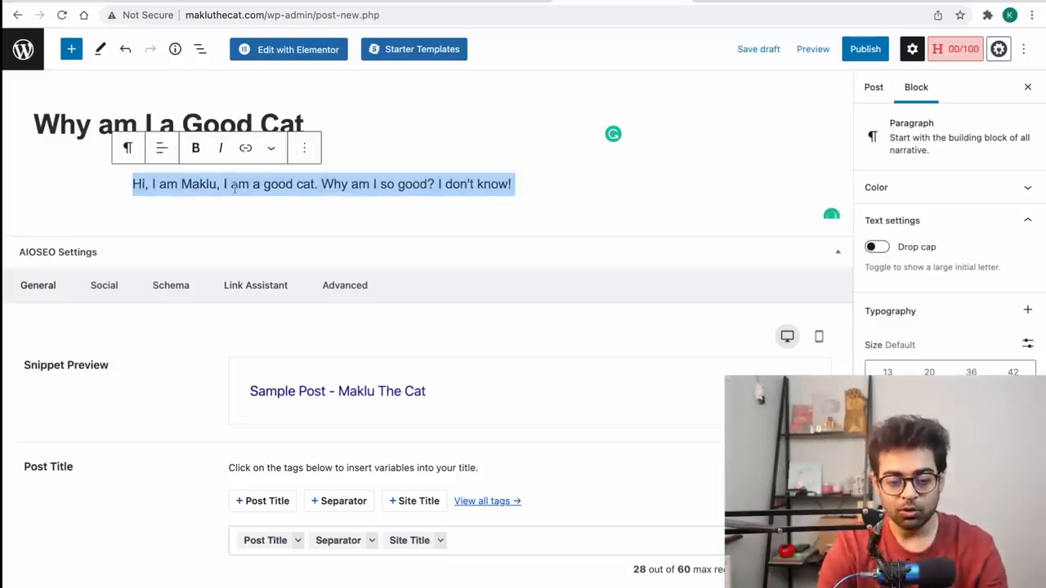
pyautogui.hotkey('ctrl', 'c')
pyautogui.press('Right')
pyautogui.press('Return')
pyautogui.hotkey('ctrl', 'v')
pyautogui.hotkey('ctrl', 'v')
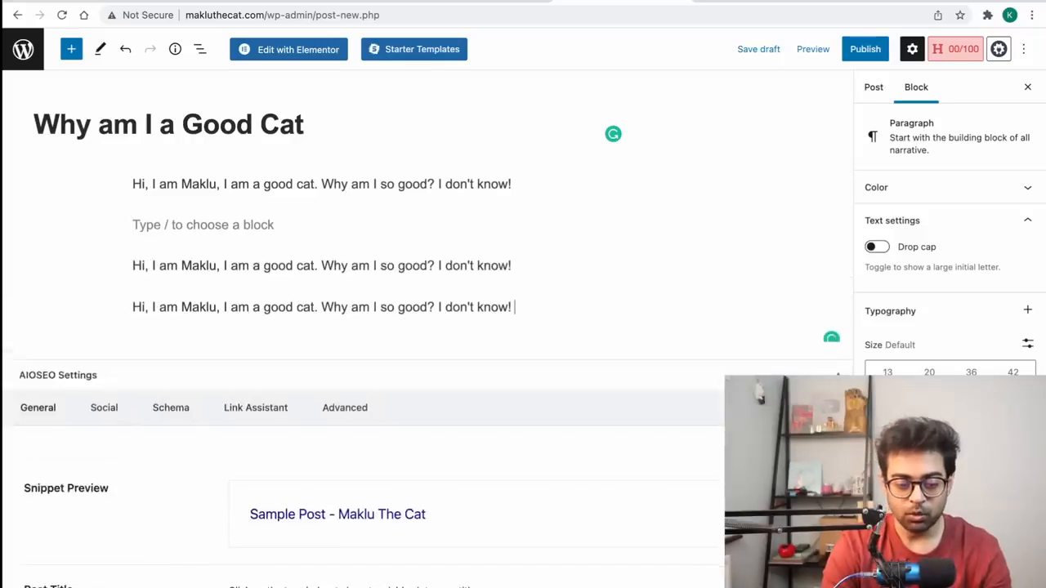
pyautogui.hotkey('ctrl', 'v')
pyautogui.hotkey('ctrl', 'v')
pyautogui.hotkey('ctrl', 'v')
pyautogui.hotkey('ctrl', 'v')
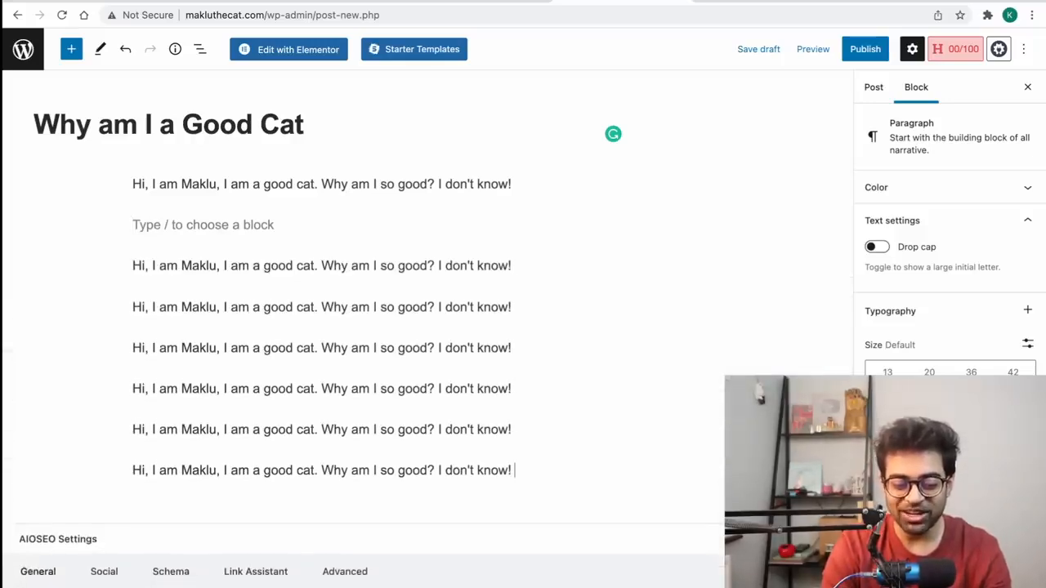
pyautogui.hotkey('ctrl', 'v')
pyautogui.hotkey('ctrl', 'v')
pyautogui.press('Return')
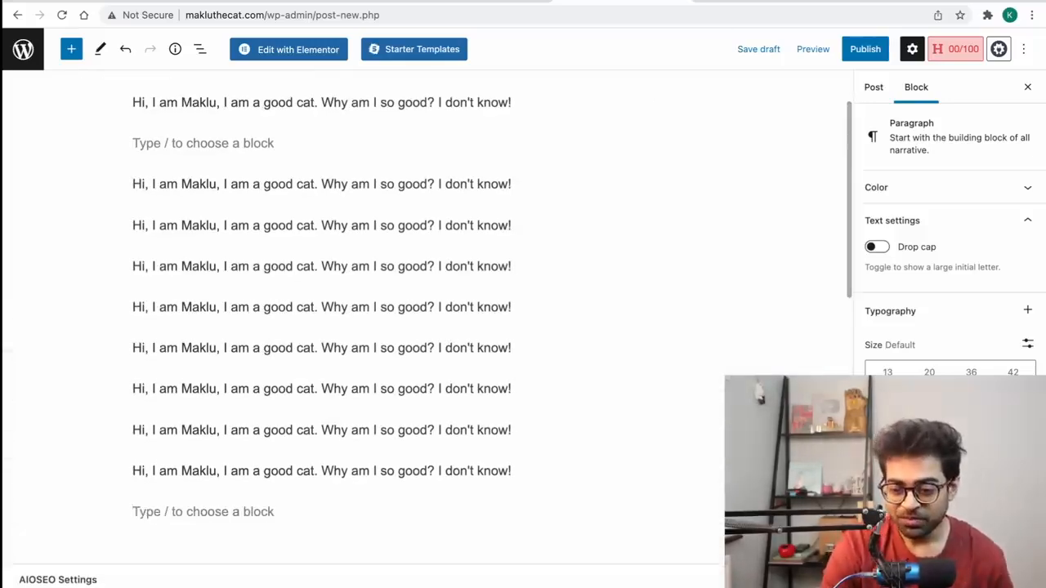
# Step: Set the cat selfie from the Media Library as featured image and publish the post
pyautogui.click(876, 88)
pyautogui.scroll(-1, 915, 245)
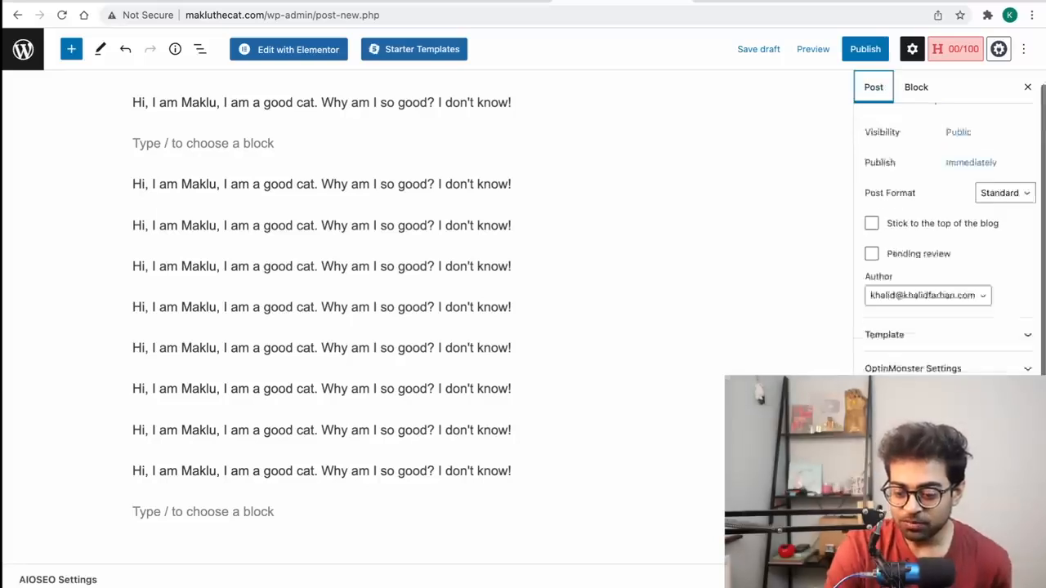
pyautogui.scroll(-5, 946, 359)
pyautogui.click(945, 366)
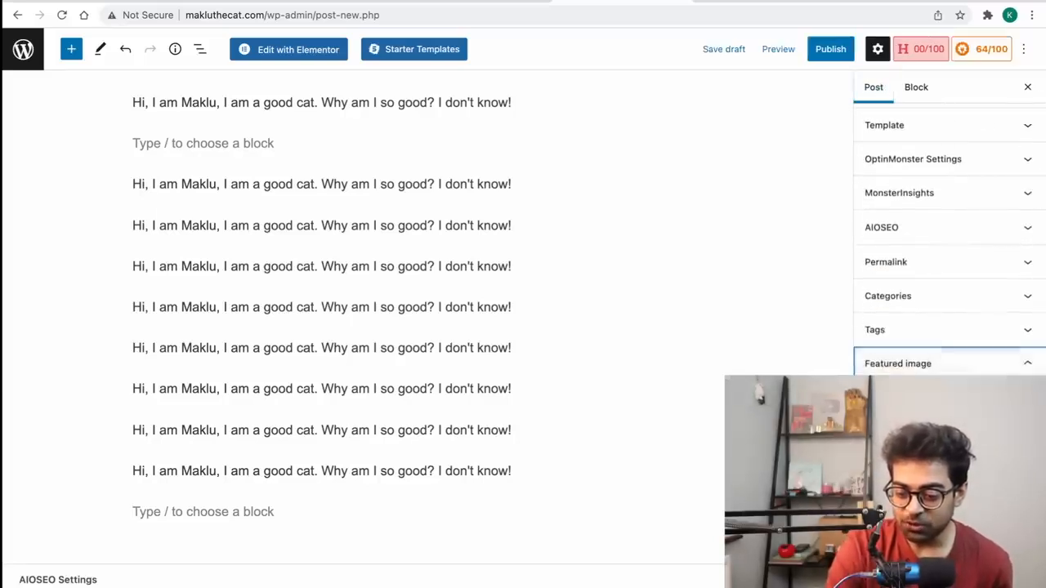
pyautogui.click(948, 400)
pyautogui.click(85, 202)
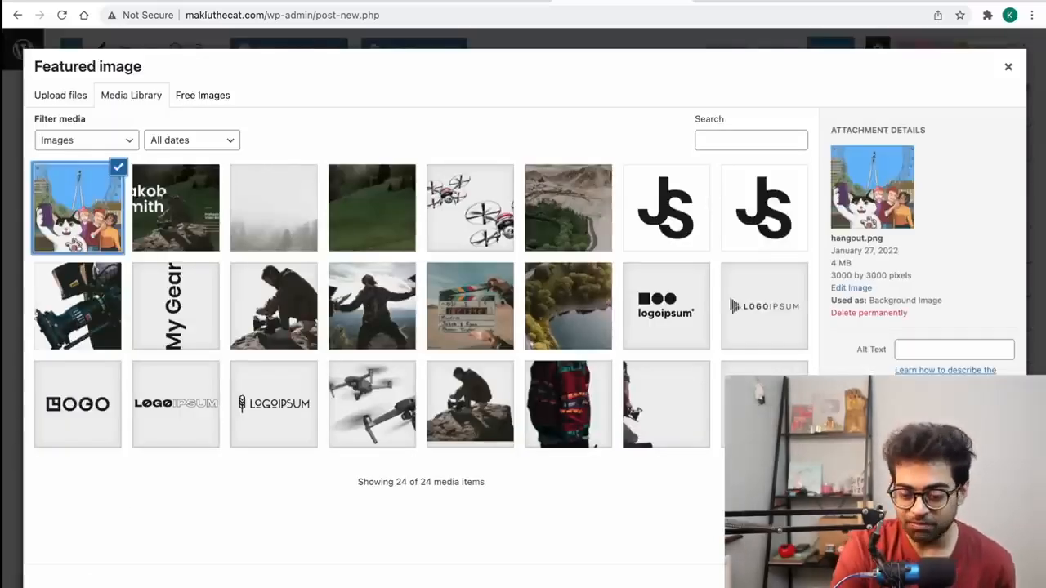
pyautogui.click(964, 584)
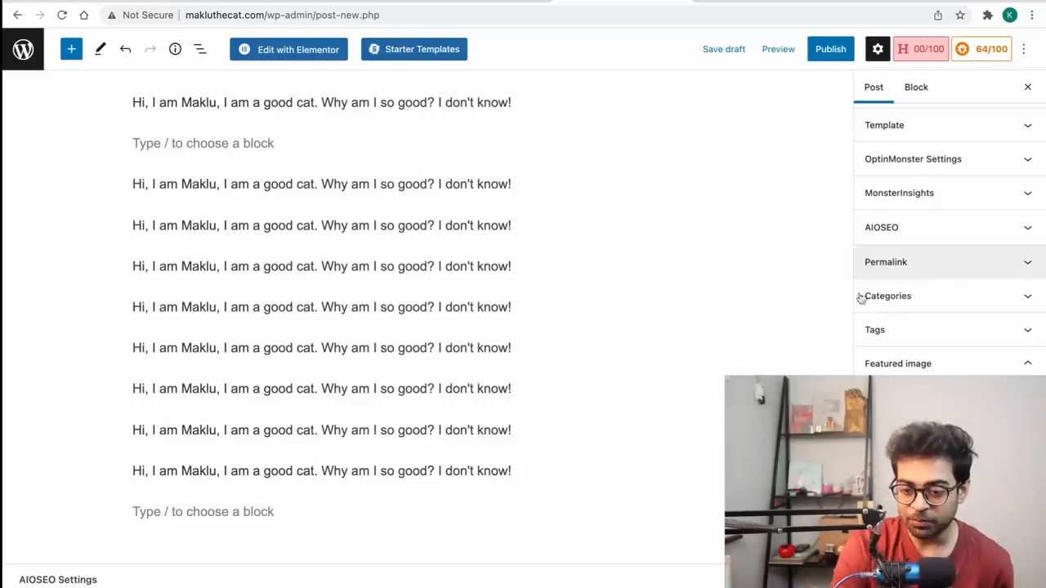
pyautogui.scroll(2, 752, 289)
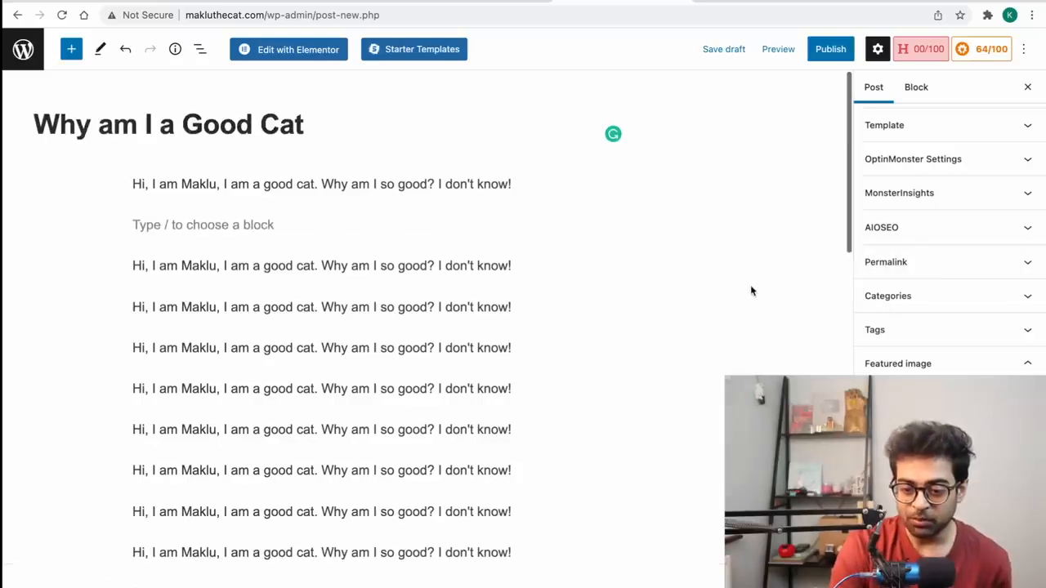
pyautogui.click(832, 49)
pyautogui.click(897, 49)
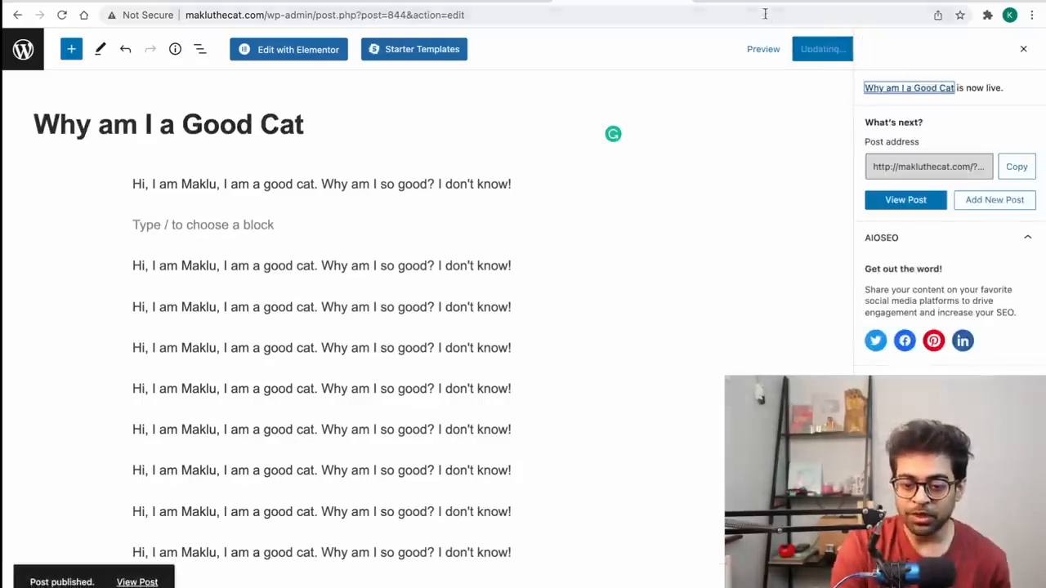
pyautogui.click(743, 4)
pyautogui.scroll(1, 521, 135)
pyautogui.click(516, 75)
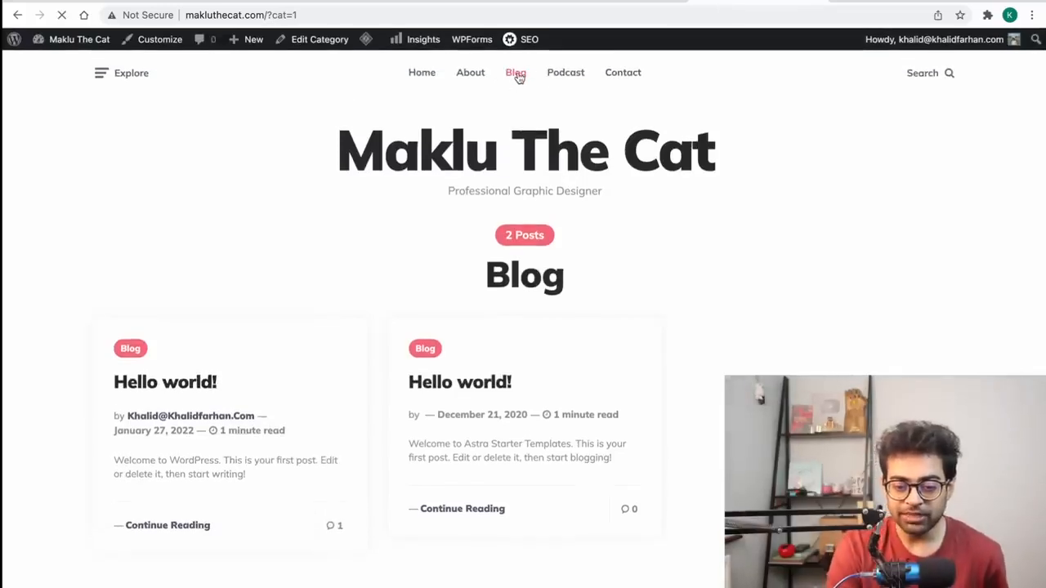
pyautogui.scroll(-2, 531, 518)
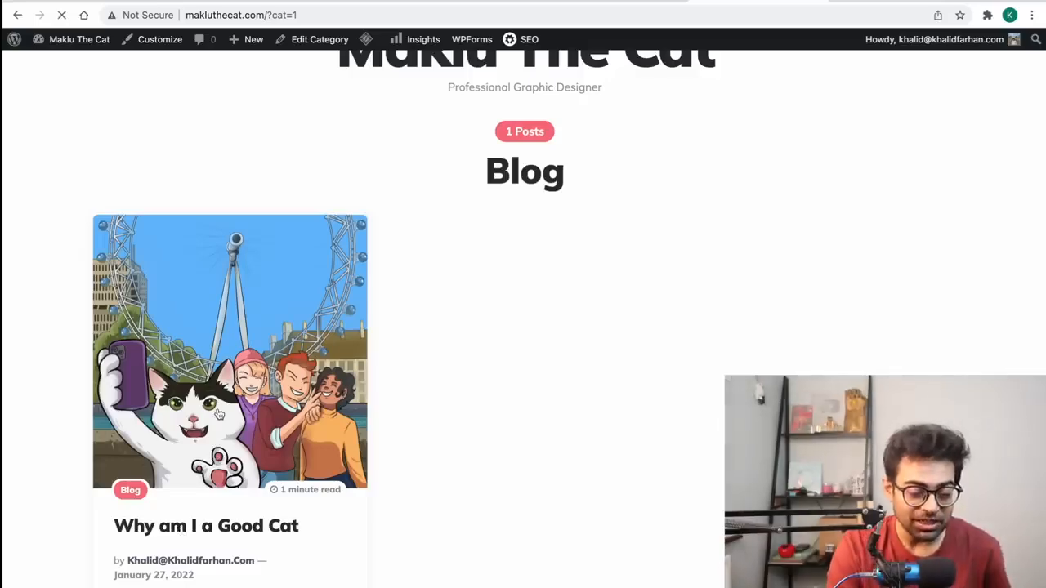
pyautogui.scroll(-10, 511, 332)
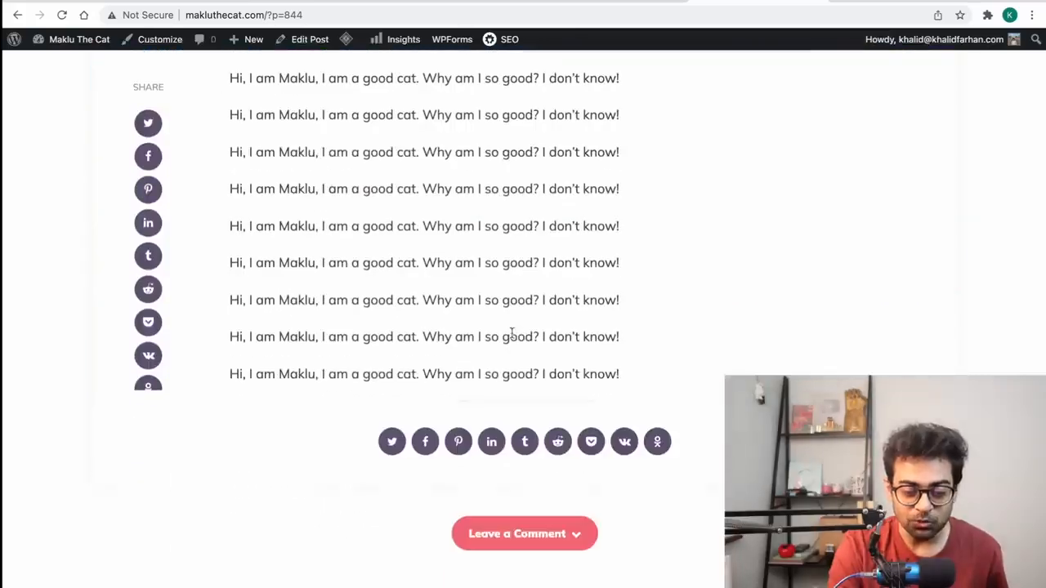
pyautogui.scroll(3, 509, 332)
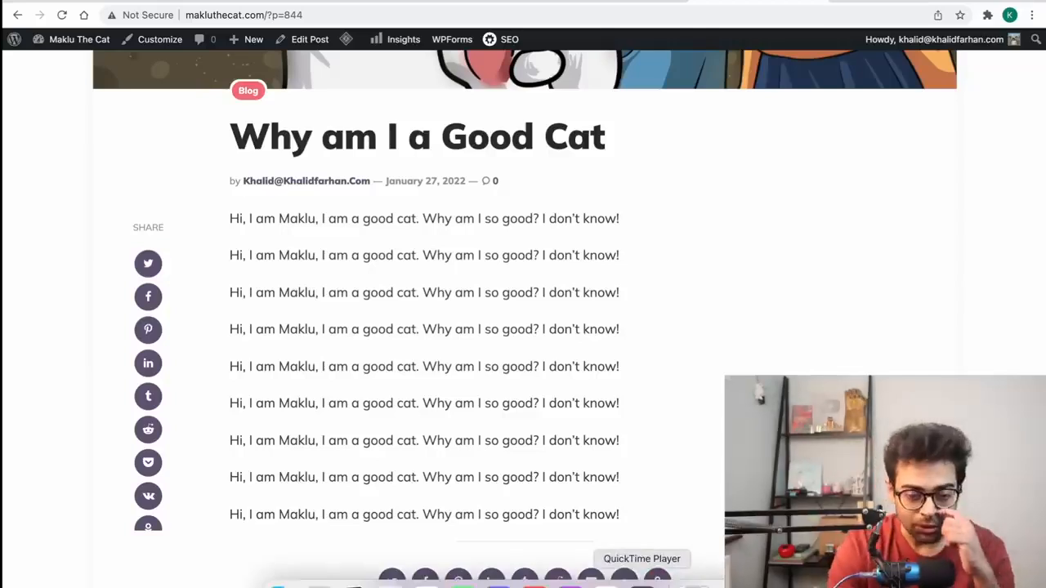
pyautogui.click(631, 2)
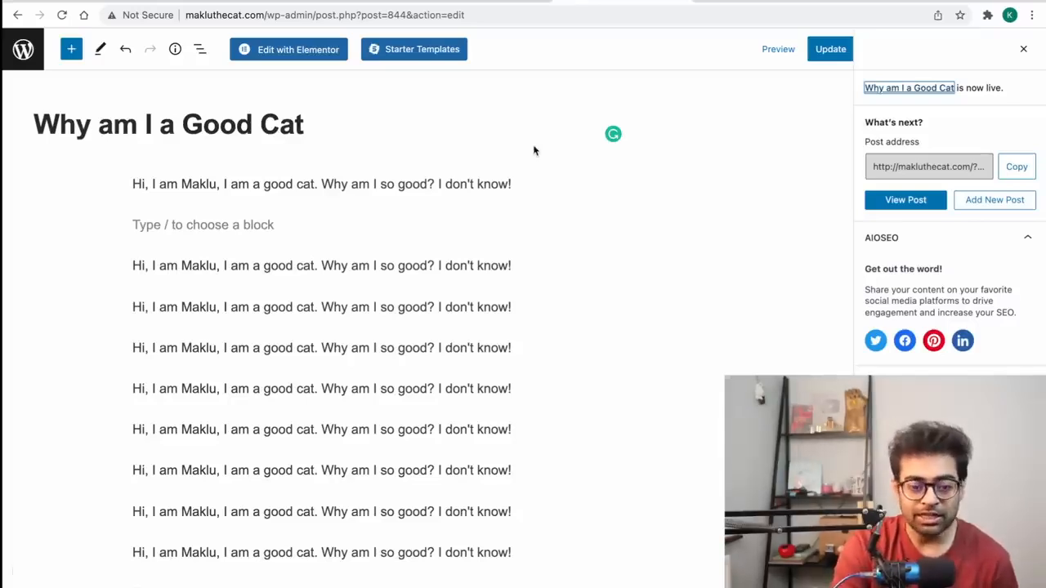
# Step: Return to the posts list and start a fresh blank post
pyautogui.click(16, 16)
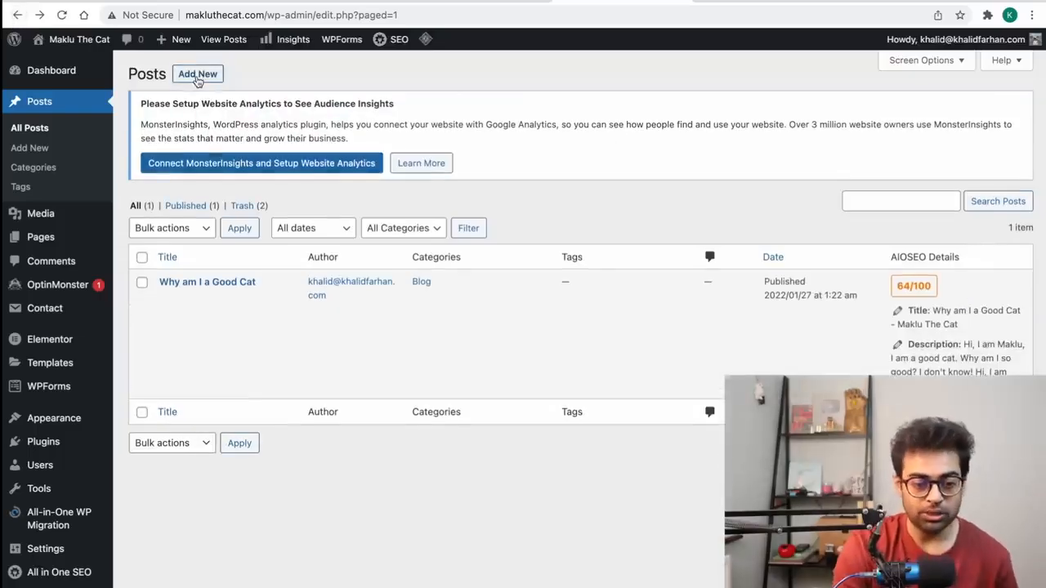
pyautogui.click(197, 76)
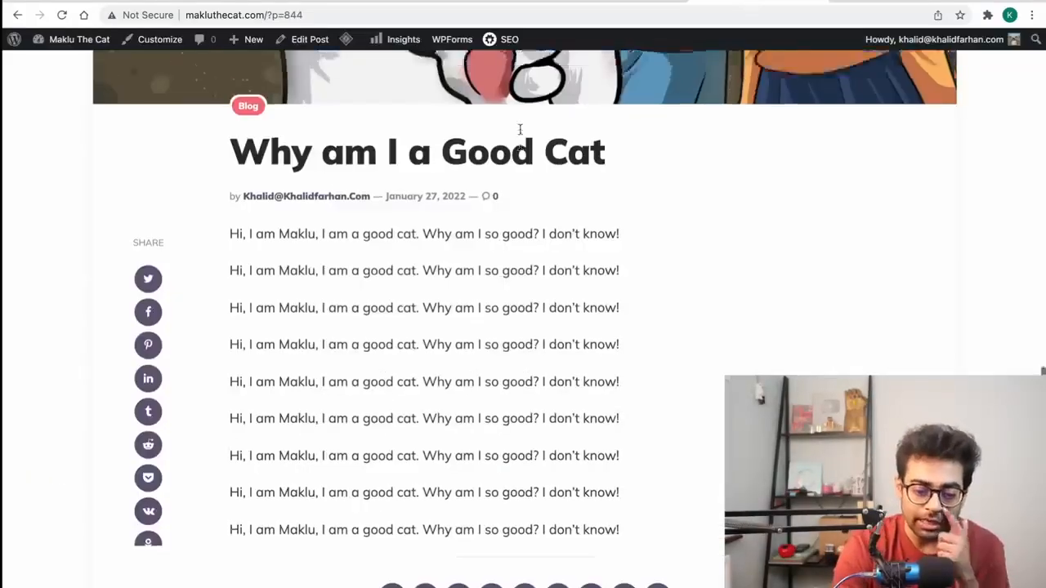
pyautogui.scroll(10, 552, 106)
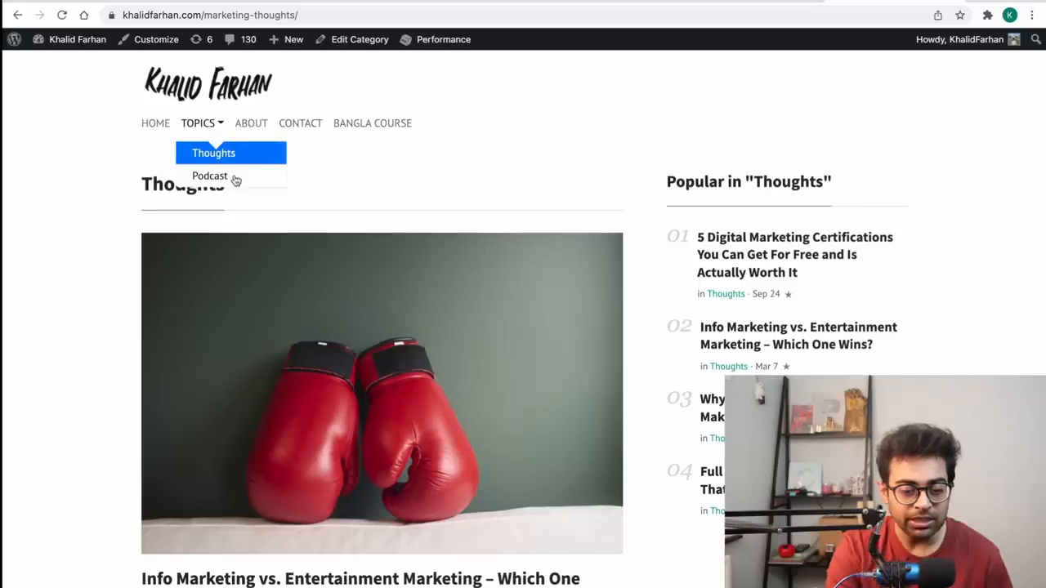
# Step: Browse the reference blog's Podcast archive, then return to the blank new-post editor
pyautogui.click(234, 179)
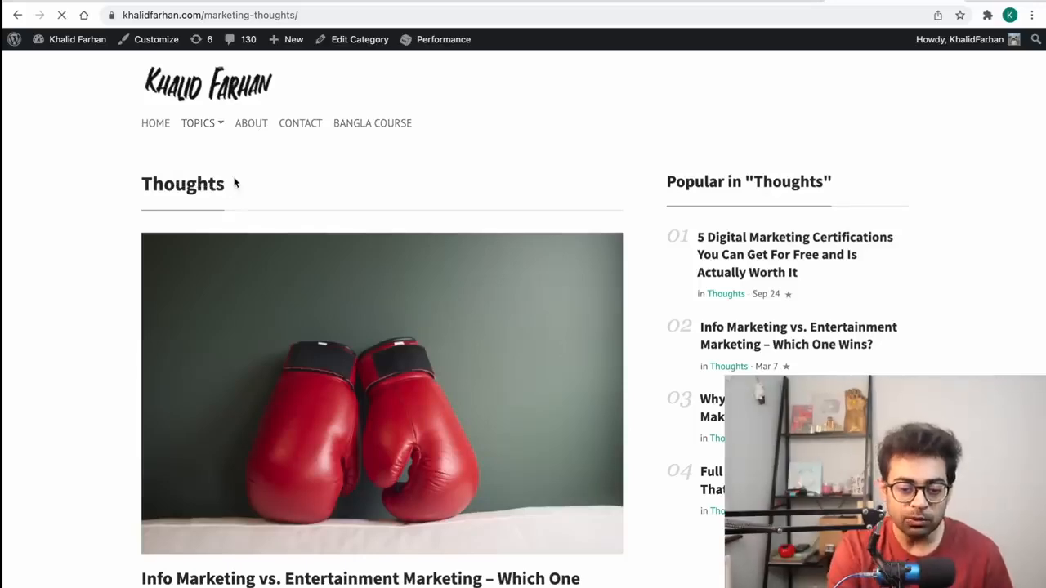
pyautogui.scroll(-10, 368, 346)
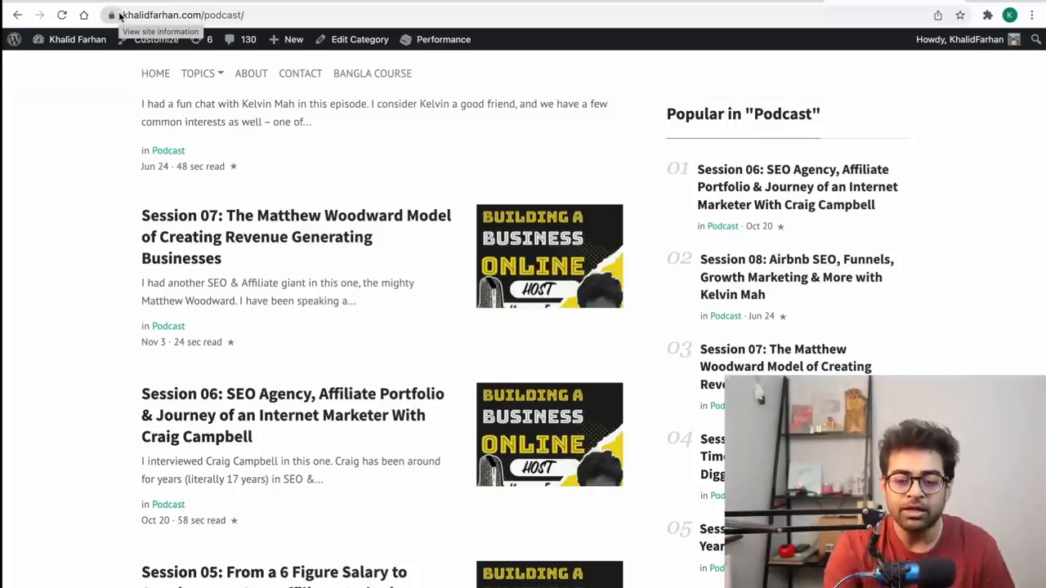
pyautogui.click(603, 0)
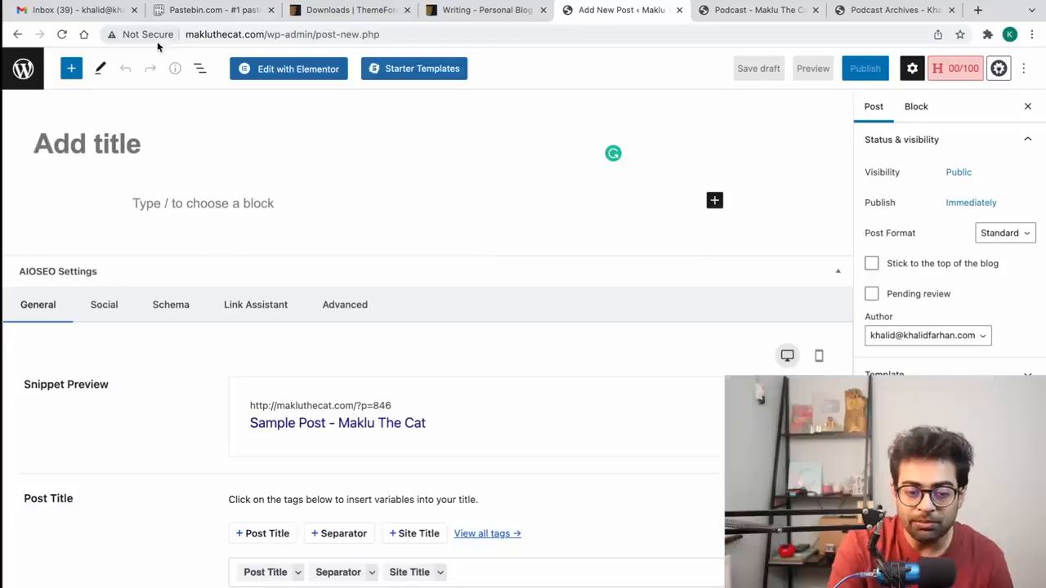
# Step: Strip the admin path from the address to load makluthecat.com's home page
pyautogui.click(190, 36)
pyautogui.click(190, 36)
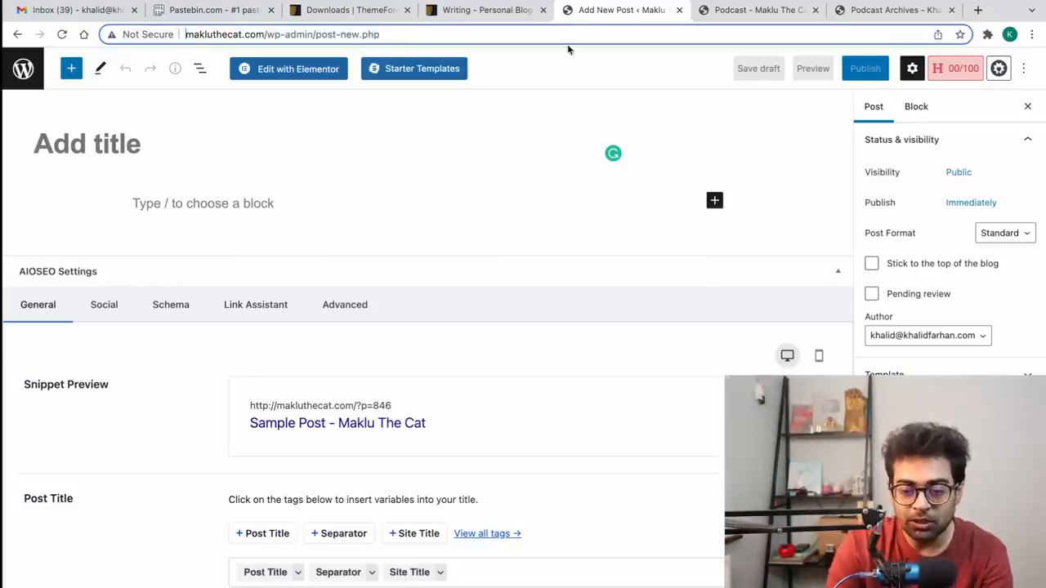
pyautogui.moveTo(266, 35); pyautogui.dragTo(439, 51)
pyautogui.press('BackSpace')
pyautogui.press('Return')
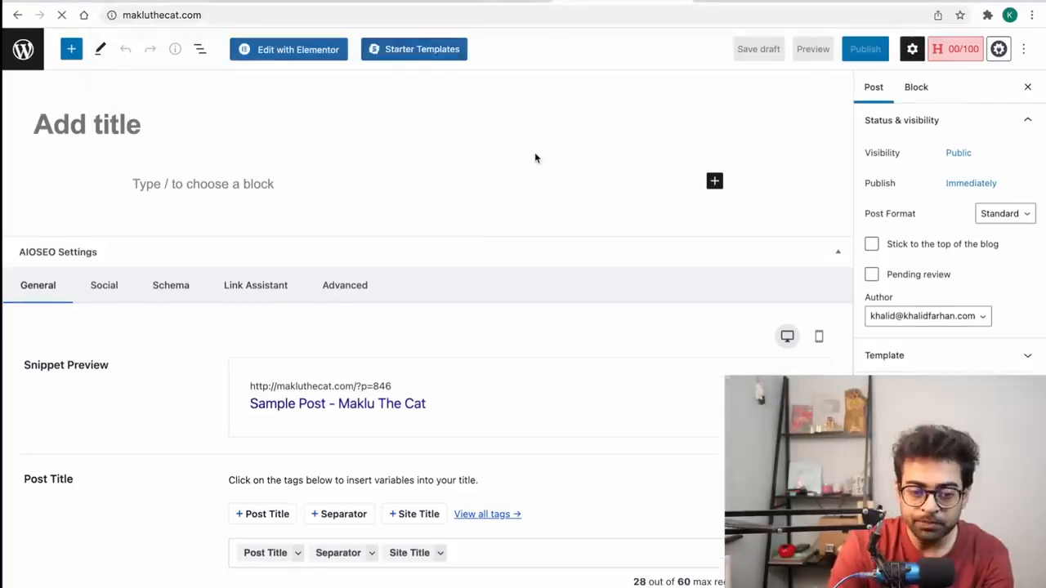
pyautogui.click(193, 15)
pyautogui.click(194, 15)
pyautogui.write('https:')
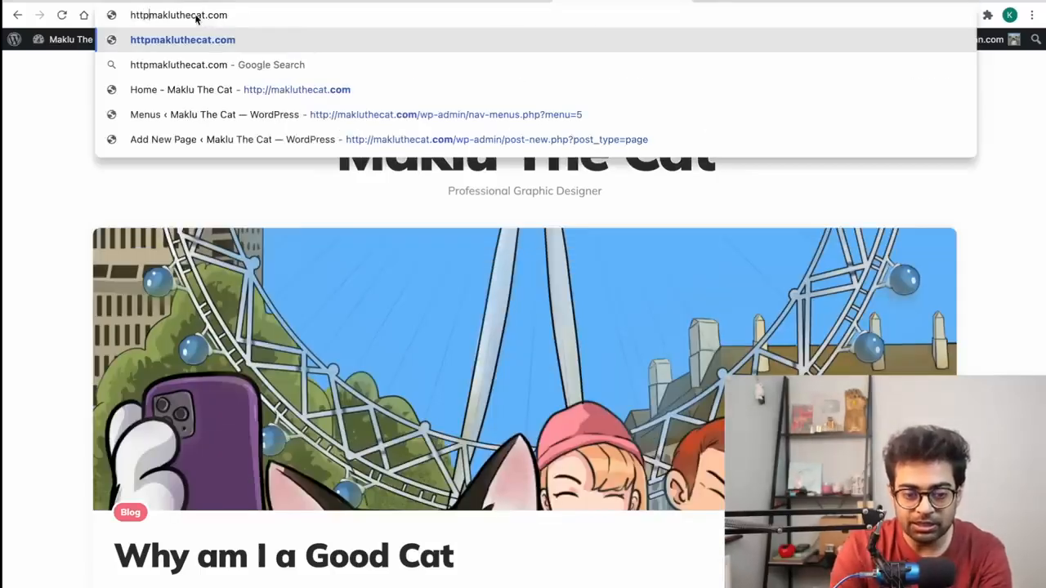
pyautogui.write('//')
pyautogui.press('Return')
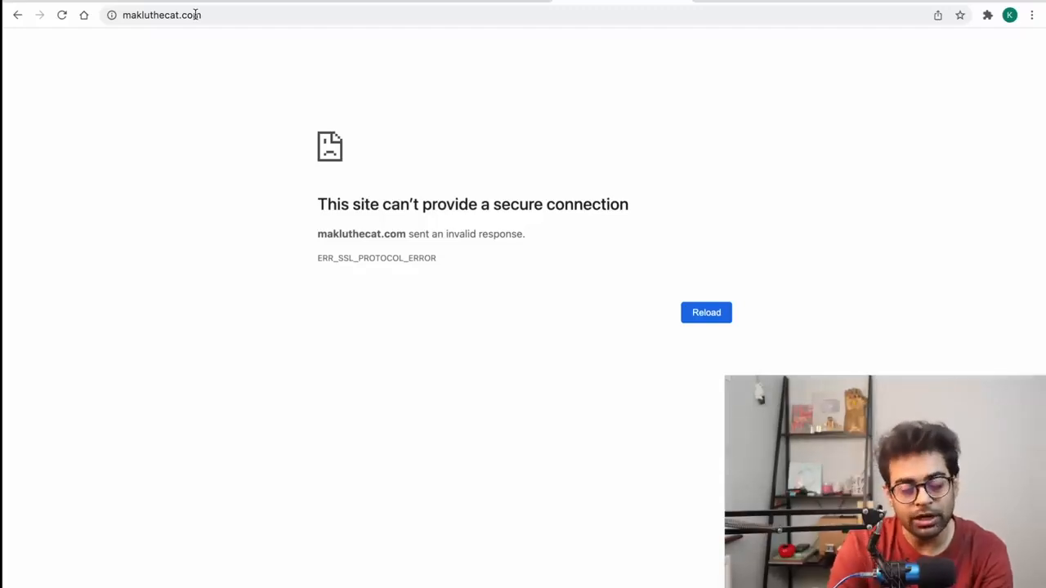
pyautogui.click(22, 16)
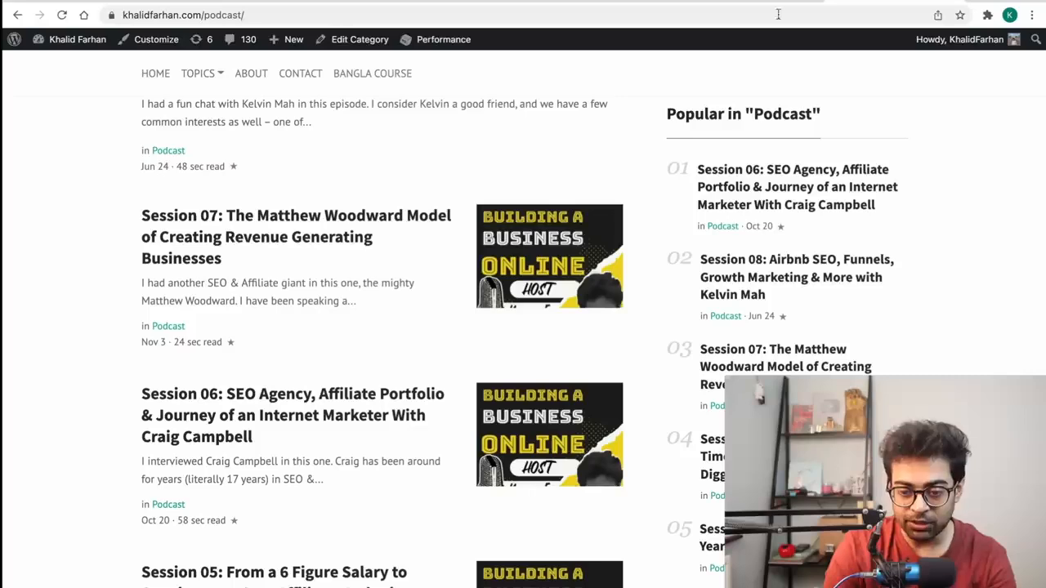
# Step: Open hostinger.com without the extra address parameters and log in to the account
pyautogui.click(778, 14)
pyautogui.write('hosti')
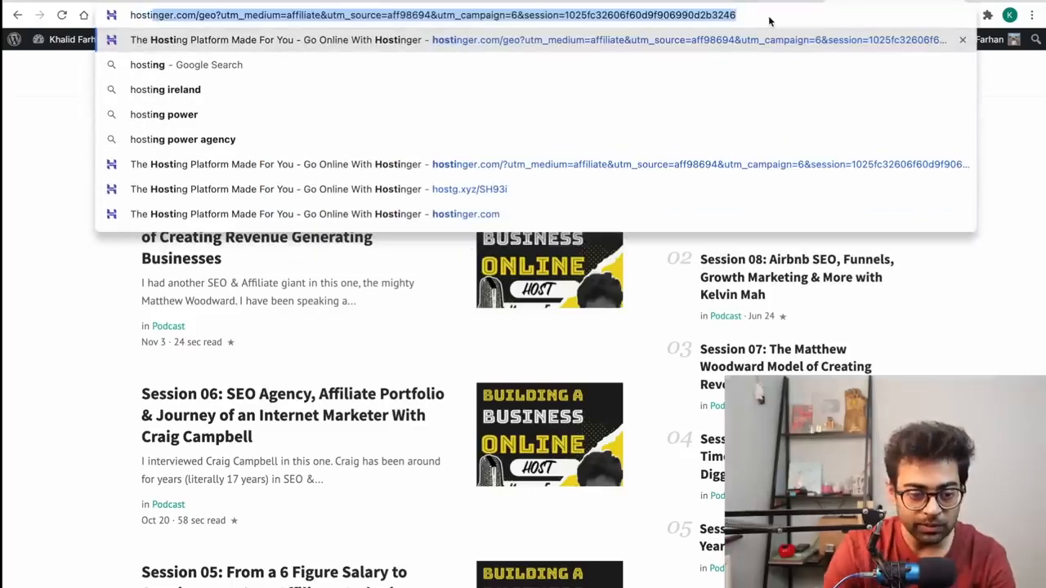
pyautogui.write('ng')
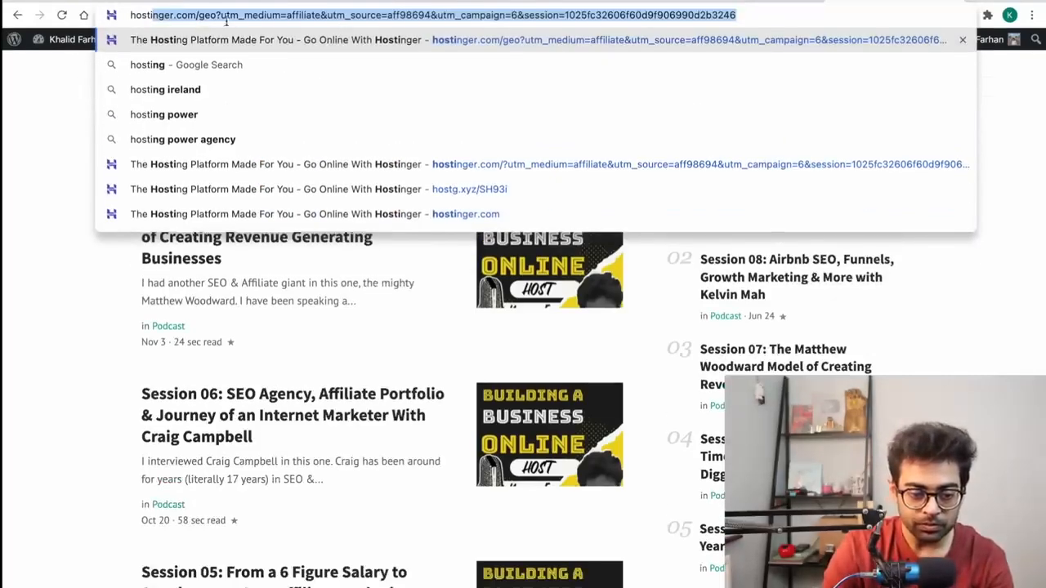
pyautogui.click(200, 15)
pyautogui.hotkey('shift', 'End')
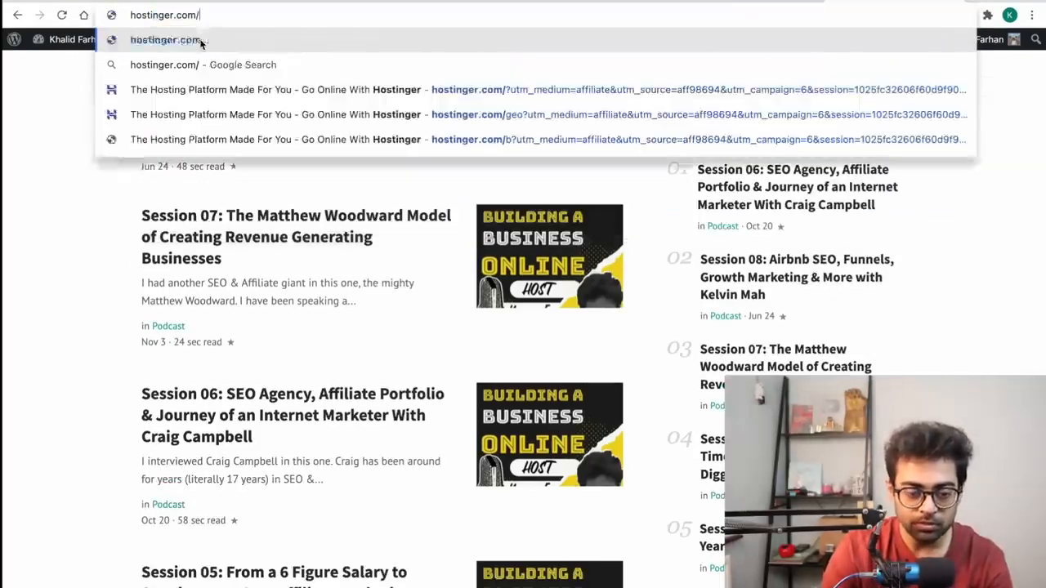
pyautogui.press('Delete')
pyautogui.press('Return')
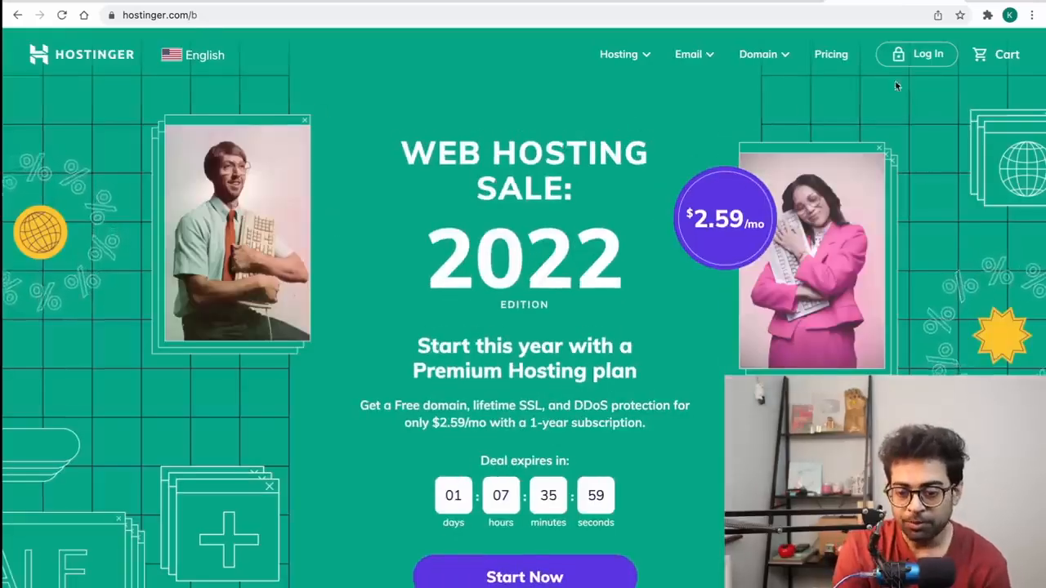
pyautogui.click(910, 49)
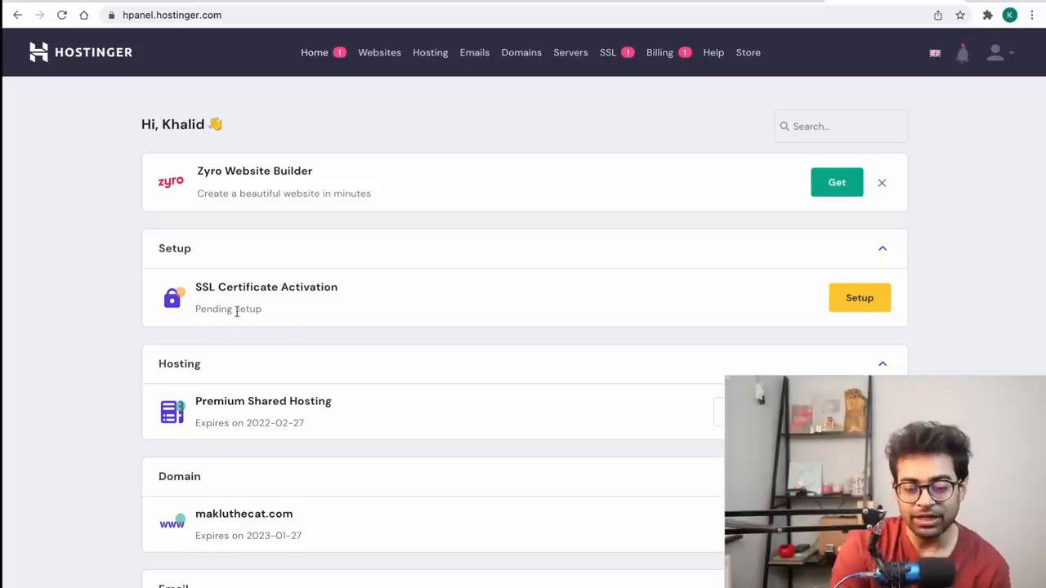
# Step: Install the SSL certificate for makluthecat.com from the pending setup item
pyautogui.click(850, 301)
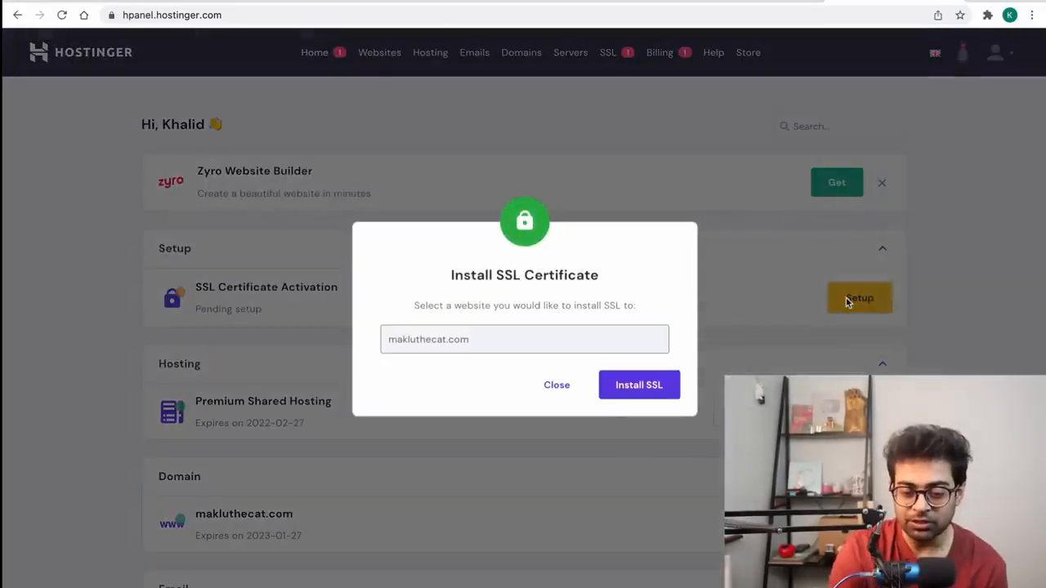
pyautogui.click(638, 394)
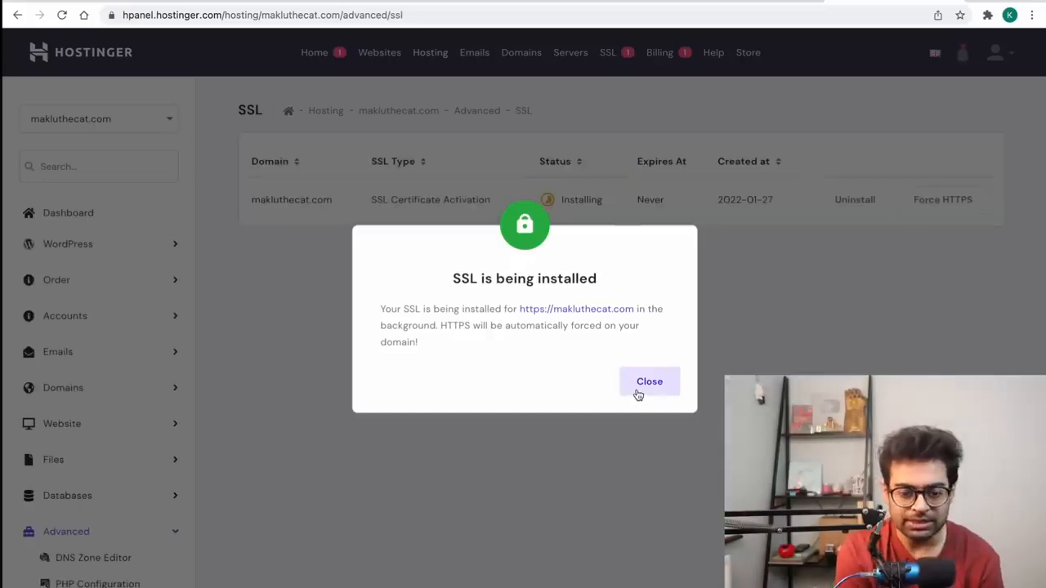
pyautogui.click(639, 394)
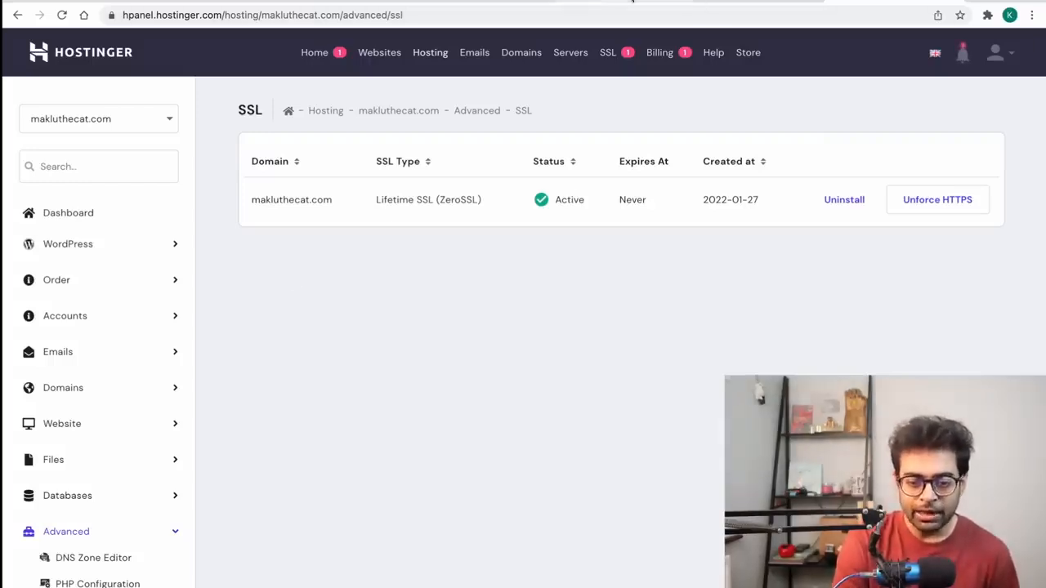
pyautogui.click(632, 1)
pyautogui.click(282, 17)
pyautogui.press('Left')
pyautogui.write('https://')
pyautogui.press('Return')
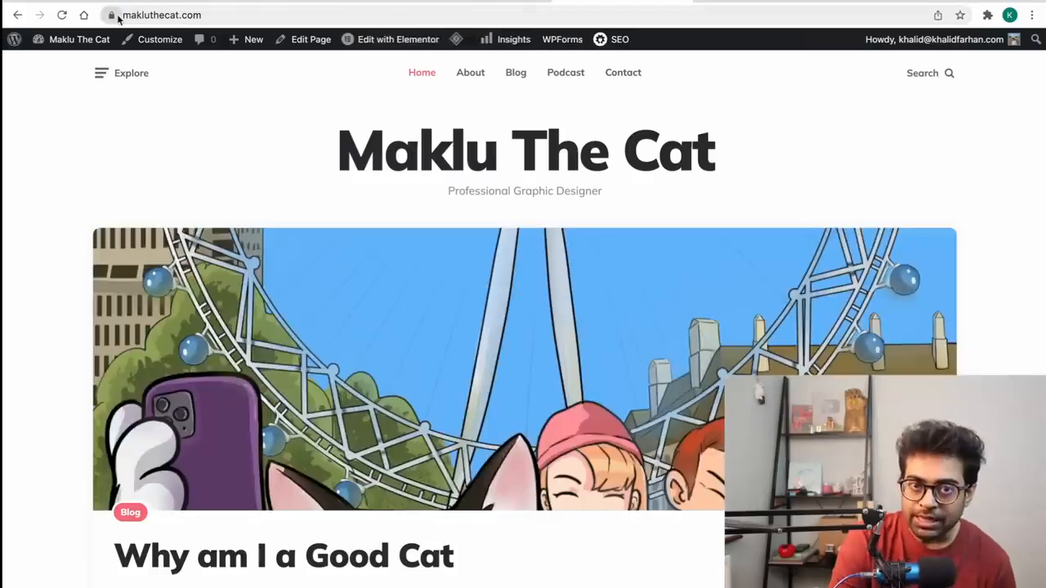
# Step: View the site's Contact and Podcast pages, then open khalidfarhan.com for comparison
pyautogui.click(610, 75)
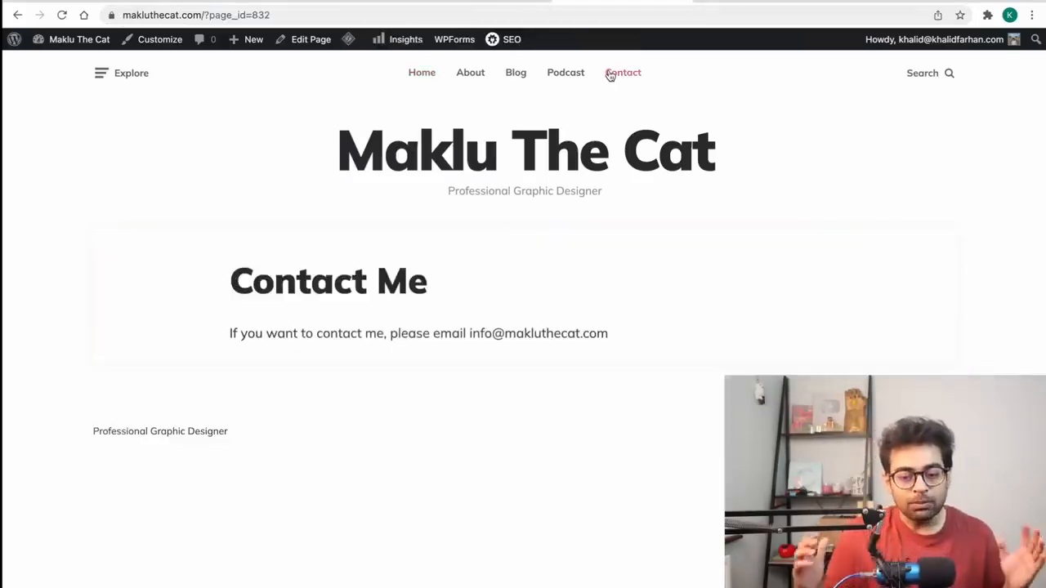
pyautogui.click(565, 72)
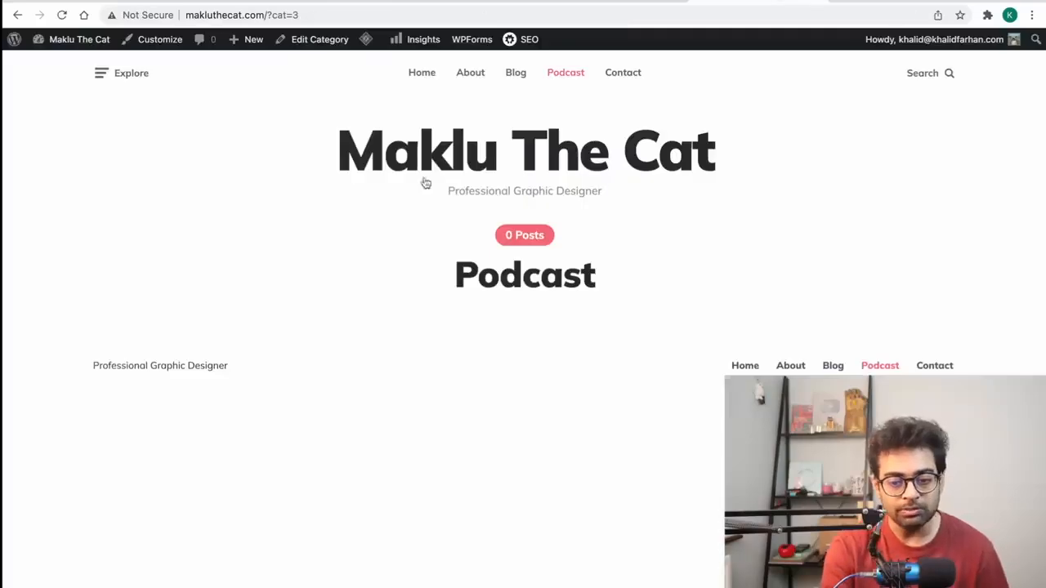
pyautogui.click(768, 33)
pyautogui.write('kha')
pyautogui.press('Return')
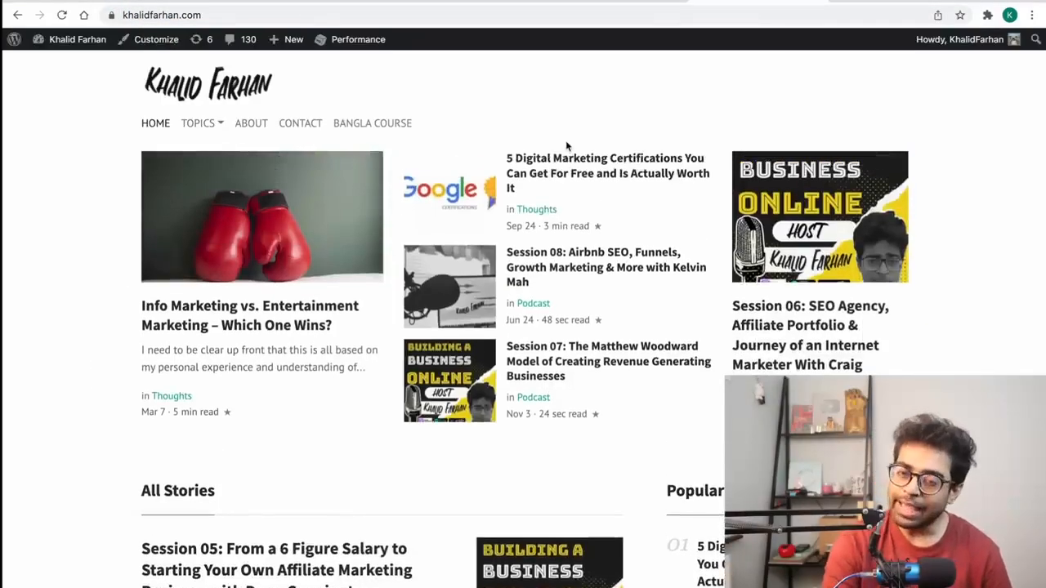
# Step: Leave the khalidfarhan.com home page for the ThemeForest Downloads page listing the Ruki and Resido themes
pyautogui.scroll(-2, 586, 348)
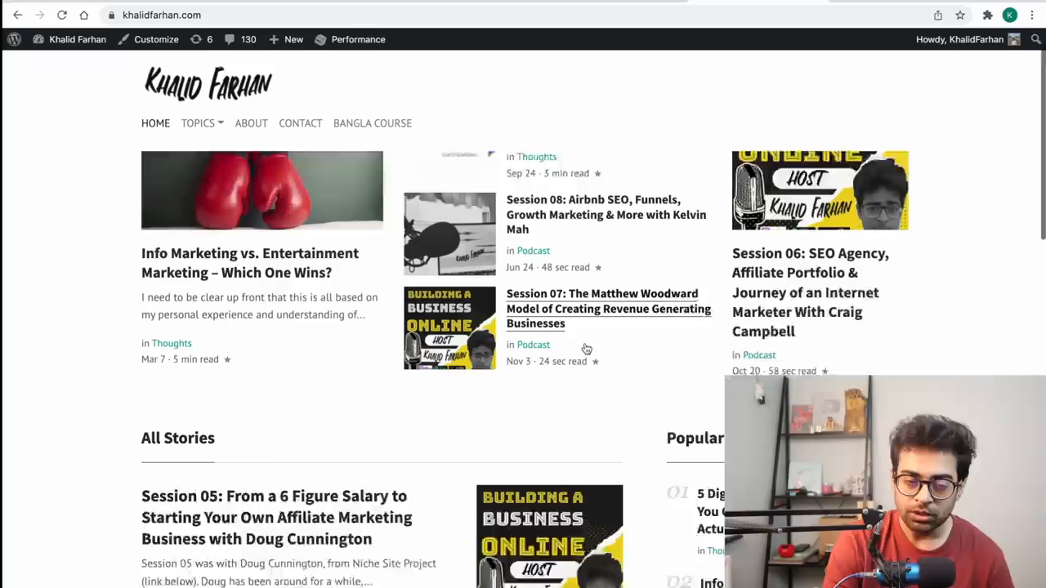
pyautogui.scroll(-2, 209, 382)
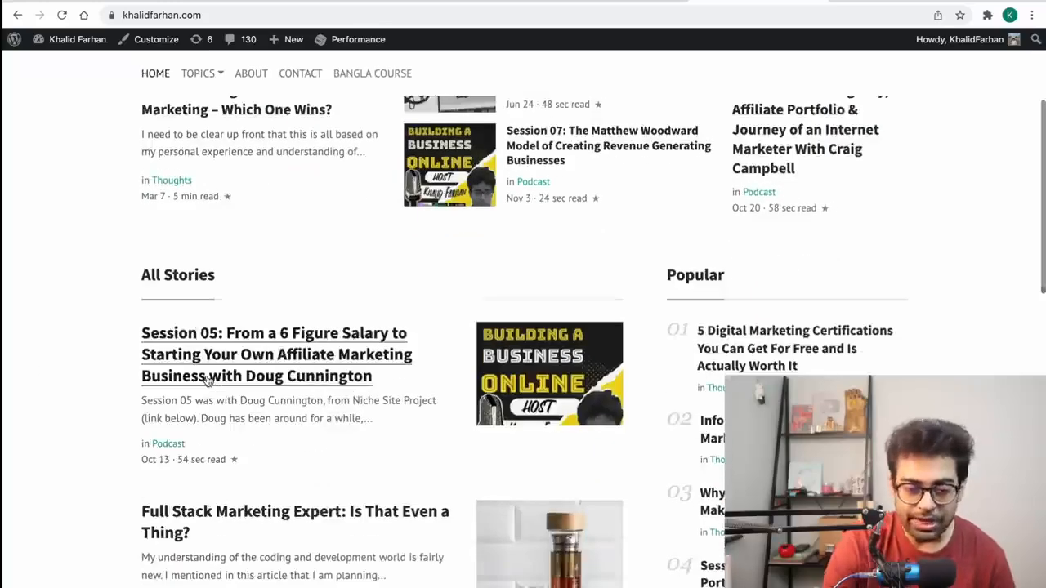
pyautogui.scroll(4, 209, 383)
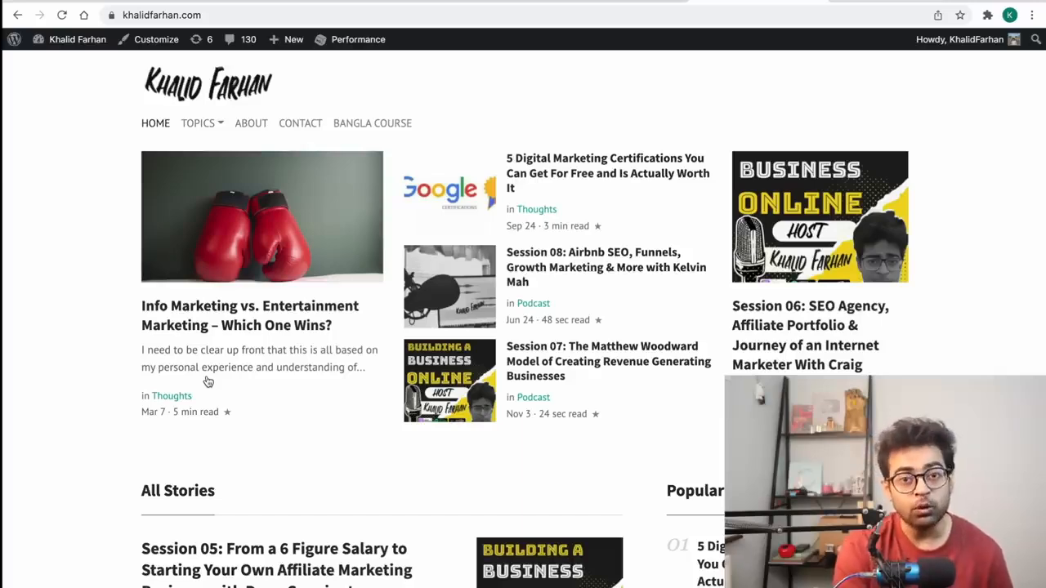
pyautogui.click(309, 2)
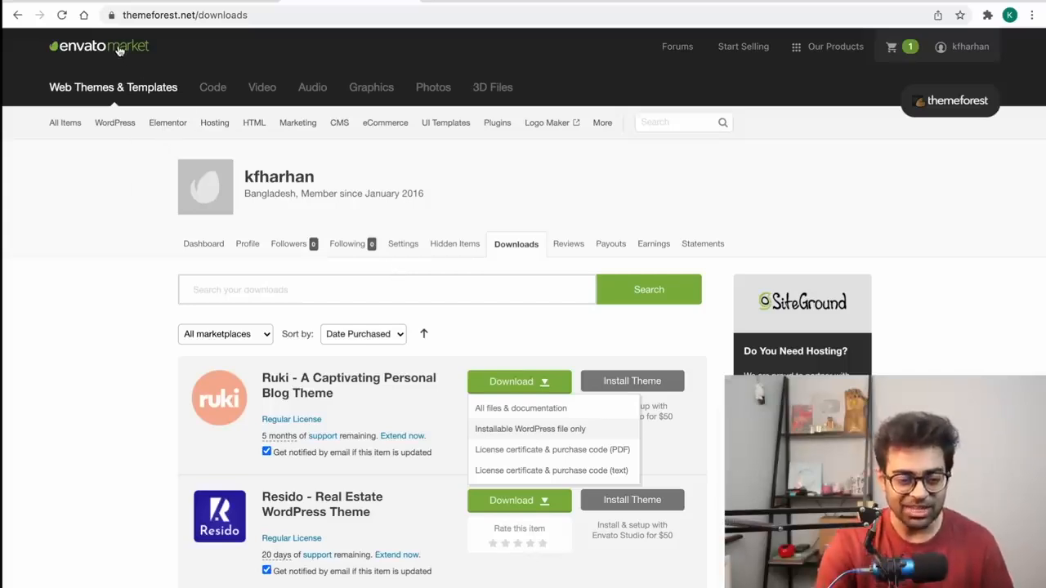
# Step: Replace the personal blog theme search with 'ecommerce wordpress' and run it
pyautogui.click(18, 16)
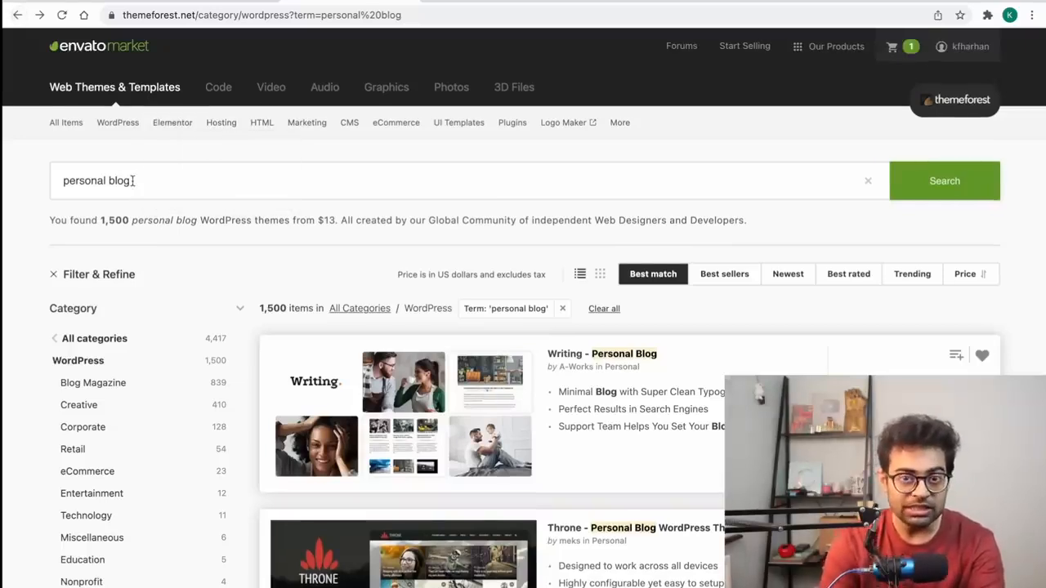
pyautogui.tripleClick(103, 182)
pyautogui.write('ecommerce')
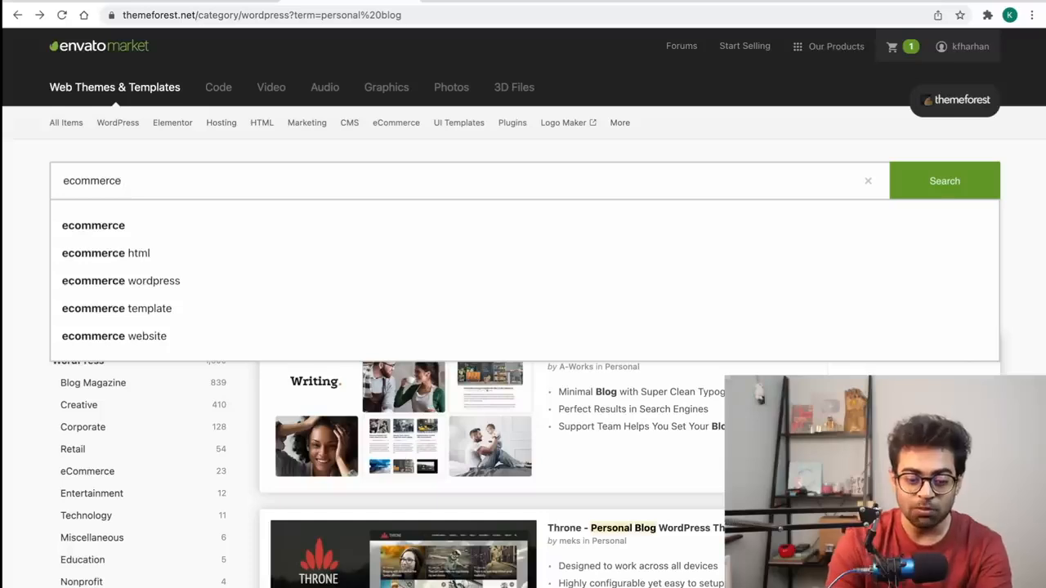
pyautogui.press('Down')
pyautogui.press('Down')
pyautogui.press('Down')
pyautogui.press('Return')
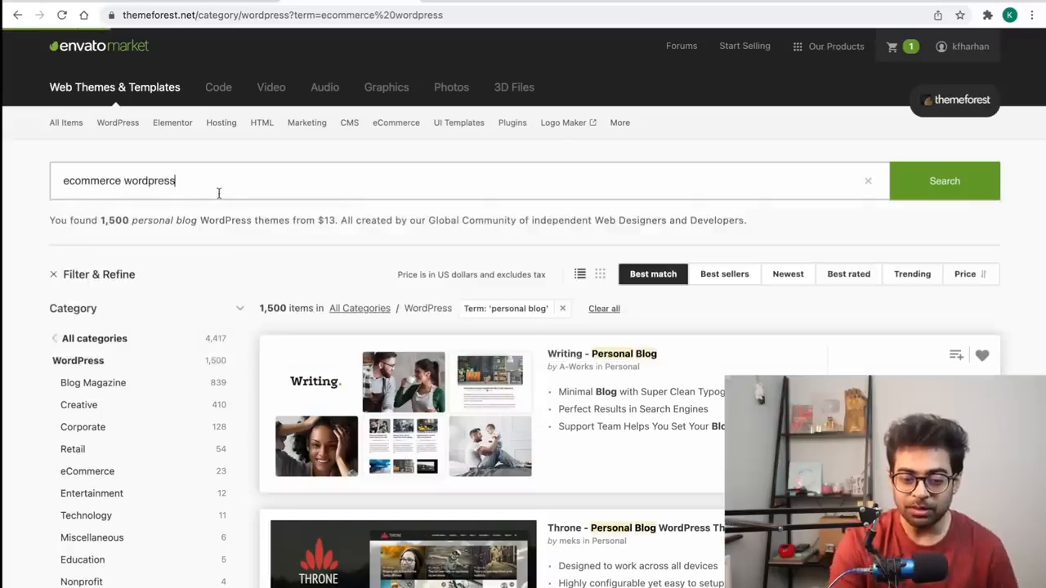
pyautogui.scroll(-2, 463, 393)
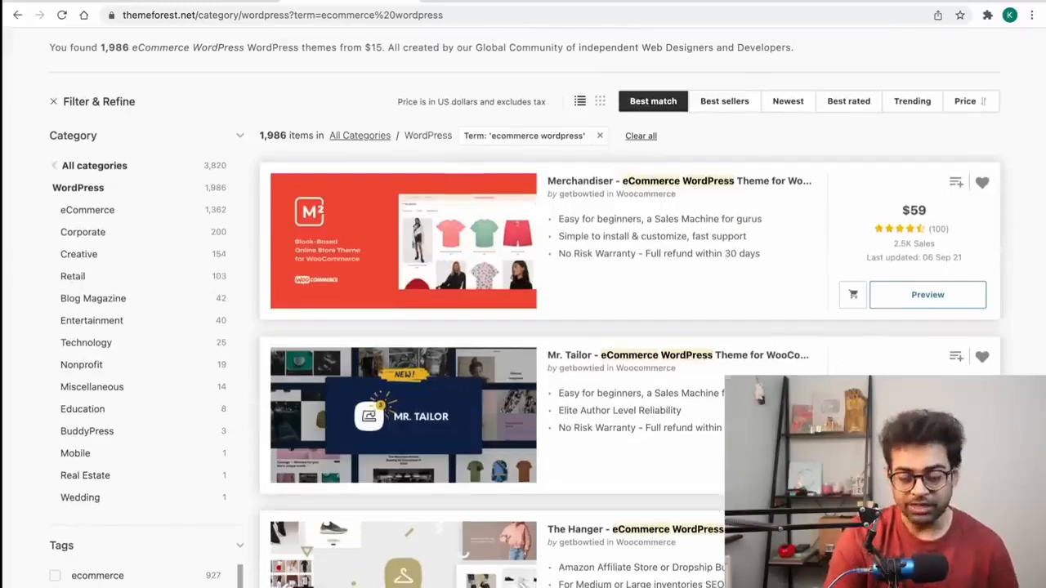
# Step: Preview the Mr. Tailor theme demo, then return to the 1,986 search results
pyautogui.click(403, 415)
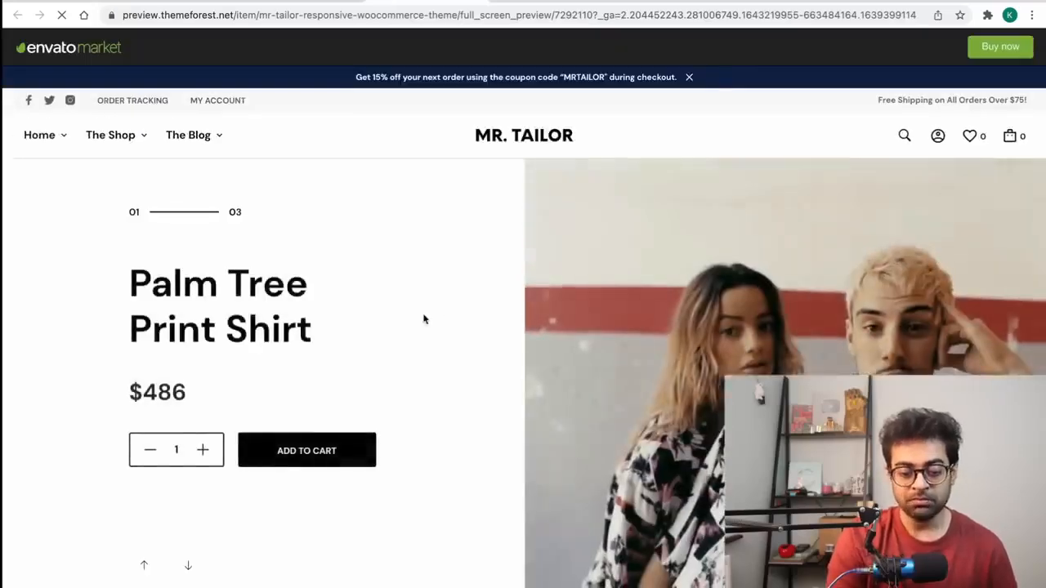
pyautogui.scroll(-2, 408, 319)
pyautogui.scroll(-5, 311, 367)
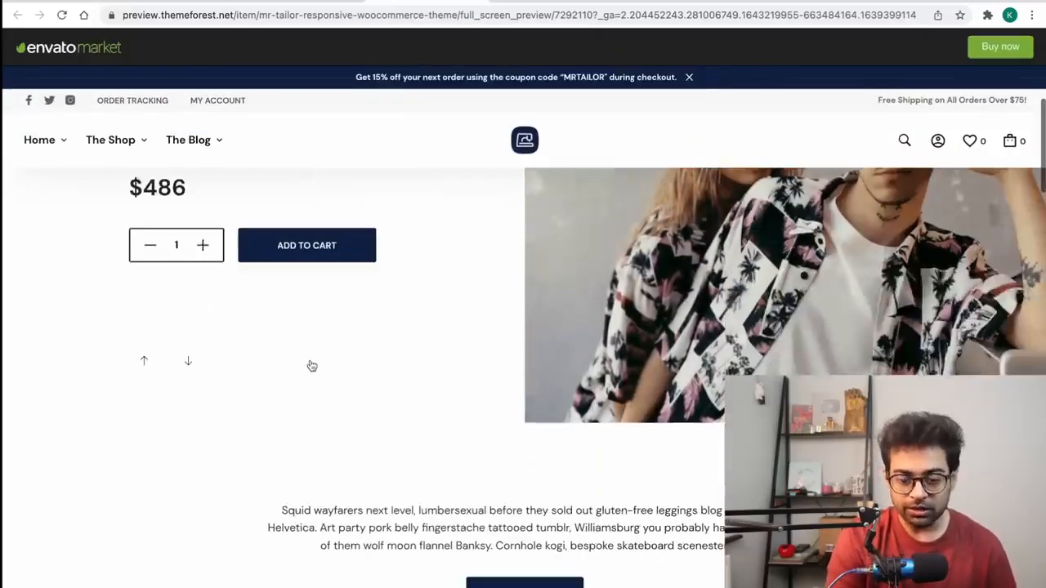
pyautogui.click(282, 1)
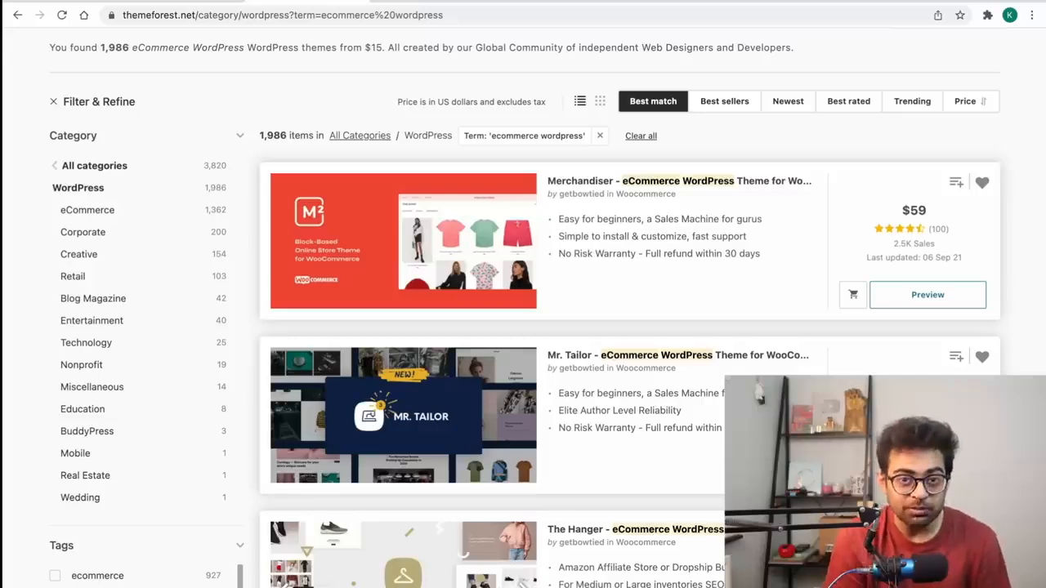
pyautogui.scroll(3, 130, 180)
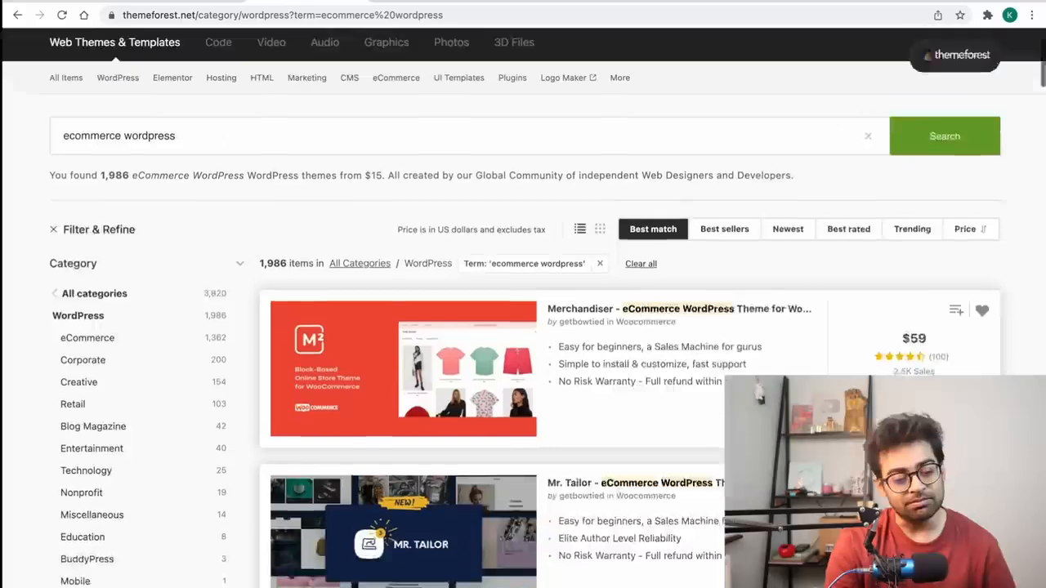